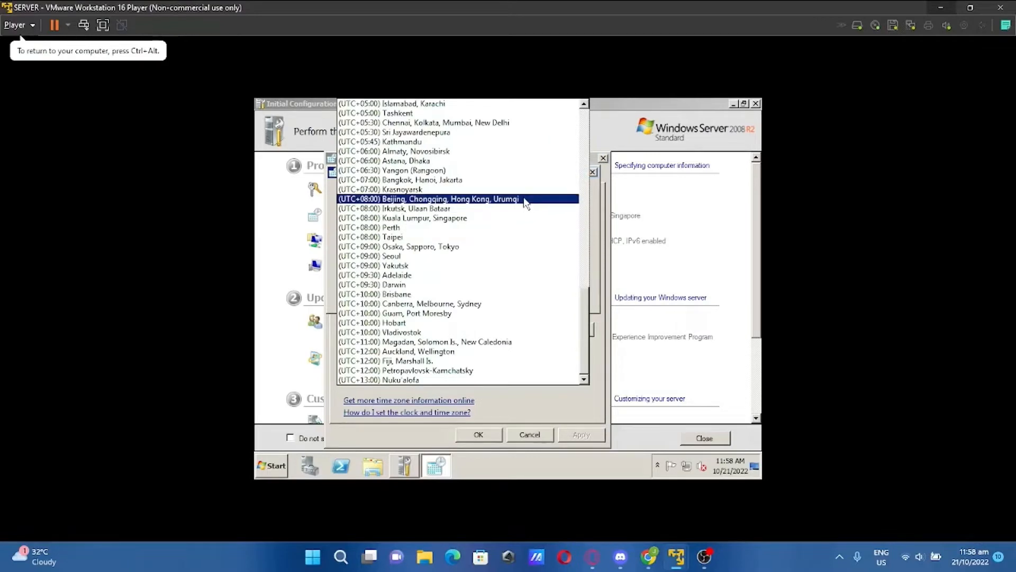
# Set the server's time zone to (UTC+08:00) Beijing, Chongqing, Hong Kong, Urumqi
pyautogui.click(524, 200)
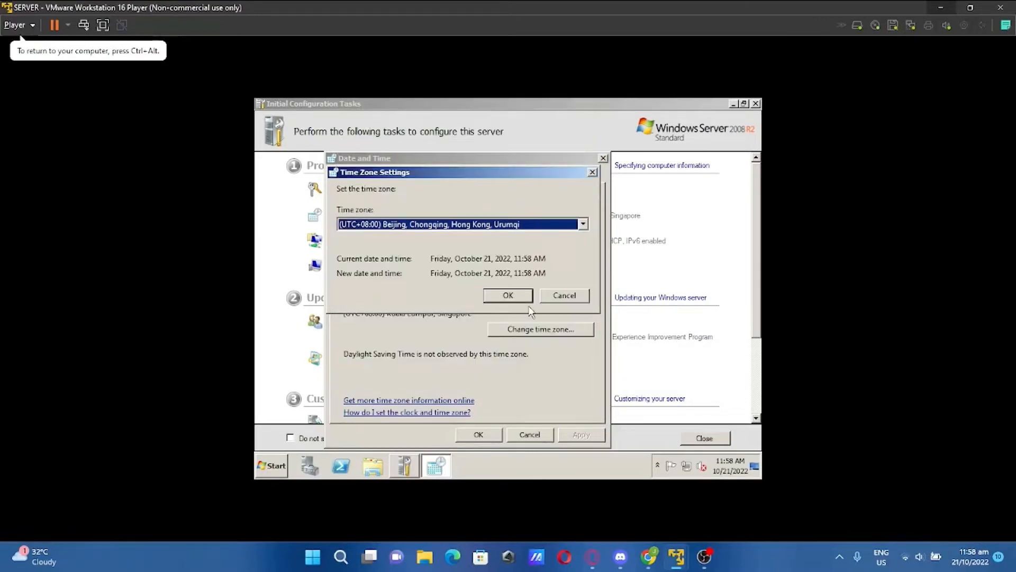
pyautogui.click(502, 299)
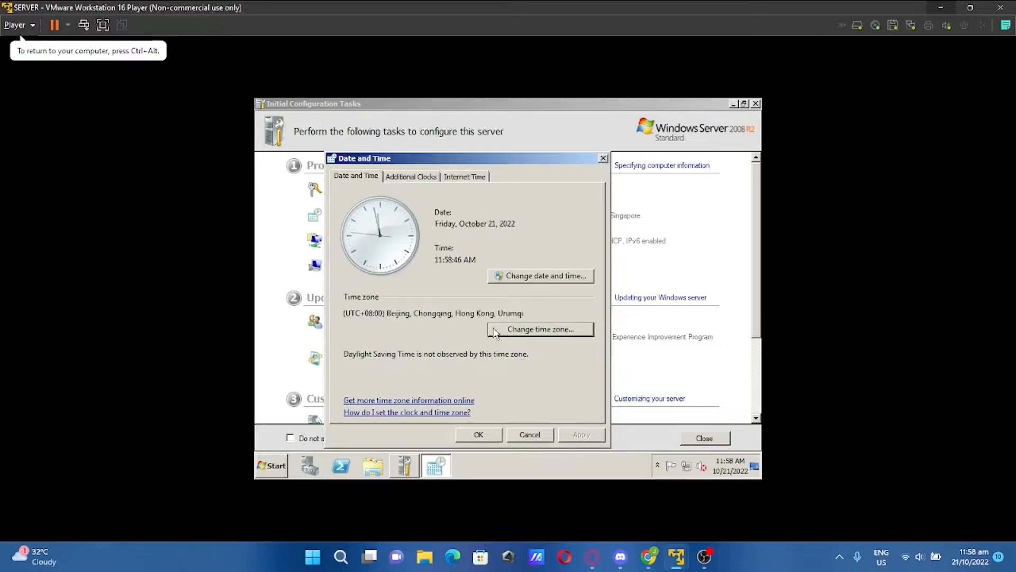
pyautogui.click(478, 436)
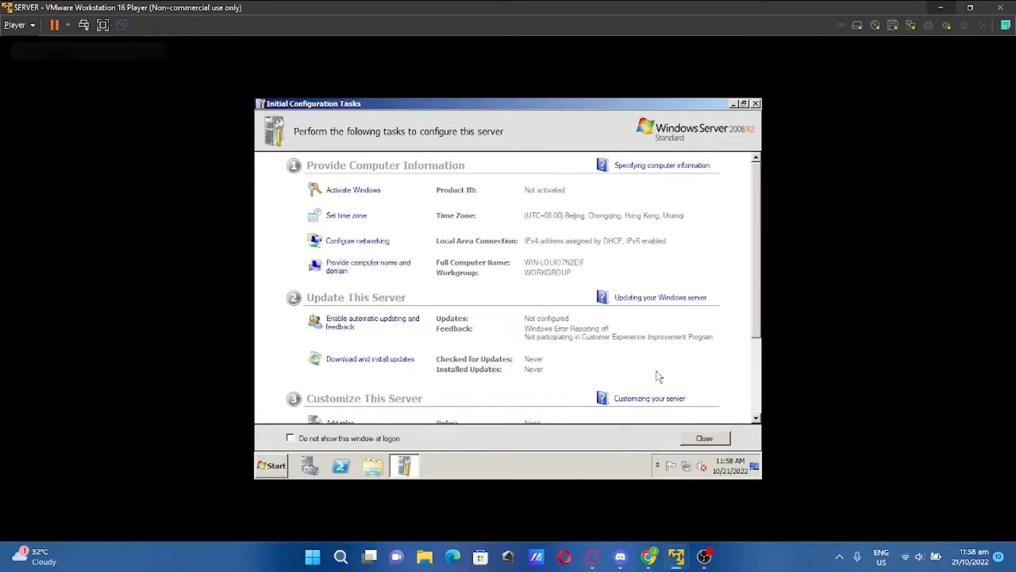
# Set the client VM's time zone to (UTC+08:00) Beijing, Chongqing, Hong Kong, Urumqi, then return to the server
pyautogui.moveTo(679, 559)
pyautogui.click(649, 499)
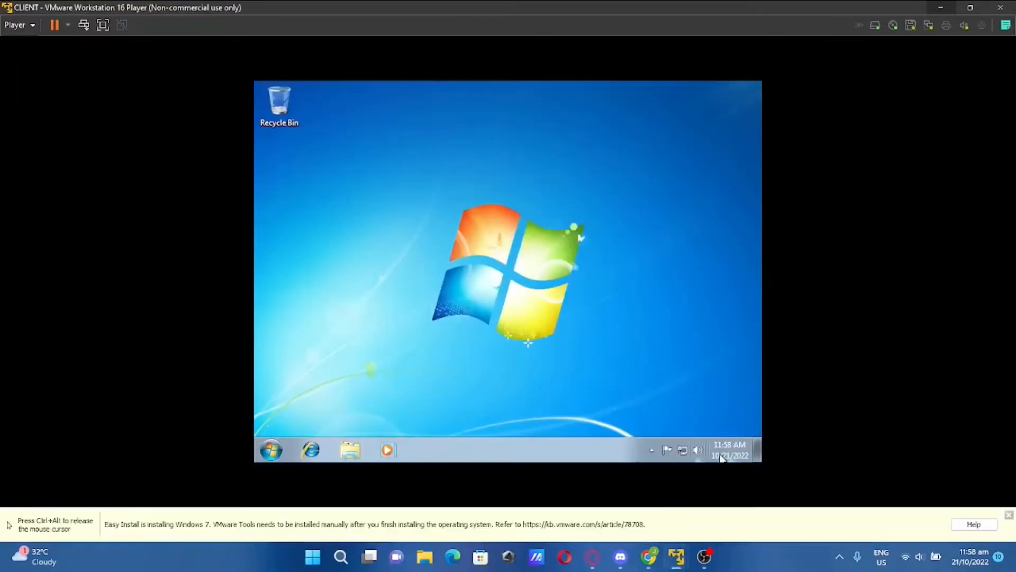
pyautogui.click(718, 448)
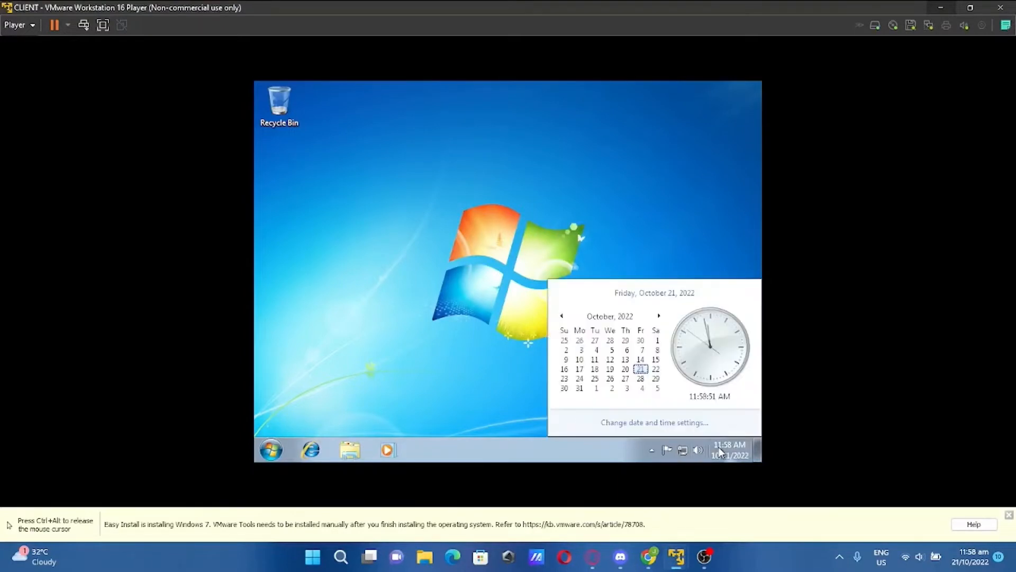
pyautogui.click(672, 422)
pyautogui.click(521, 281)
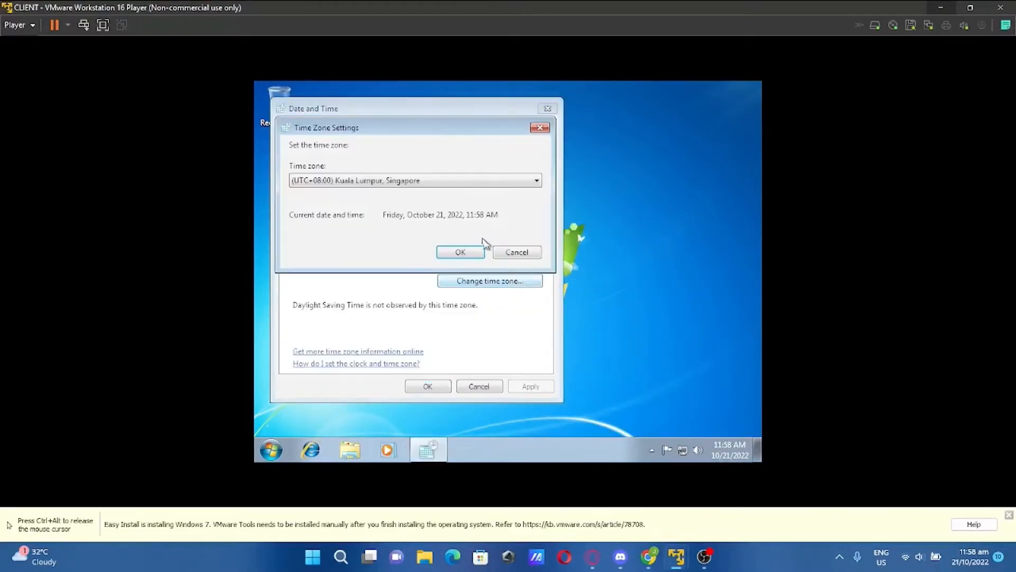
pyautogui.click(458, 183)
pyautogui.scroll(-2, 445, 190)
pyautogui.click(429, 185)
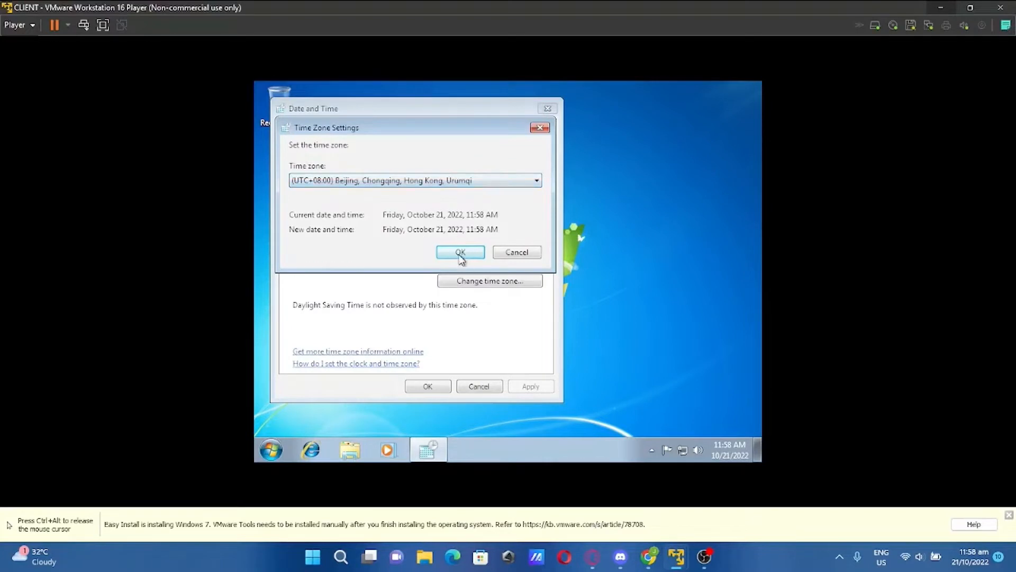
pyautogui.click(460, 254)
pyautogui.click(443, 384)
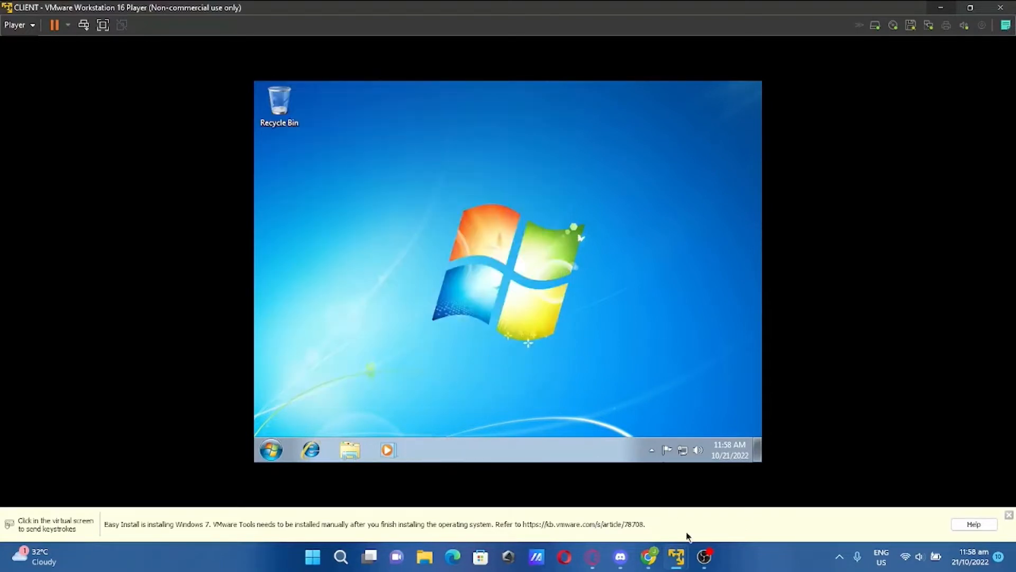
pyautogui.moveTo(676, 556)
pyautogui.click(741, 473)
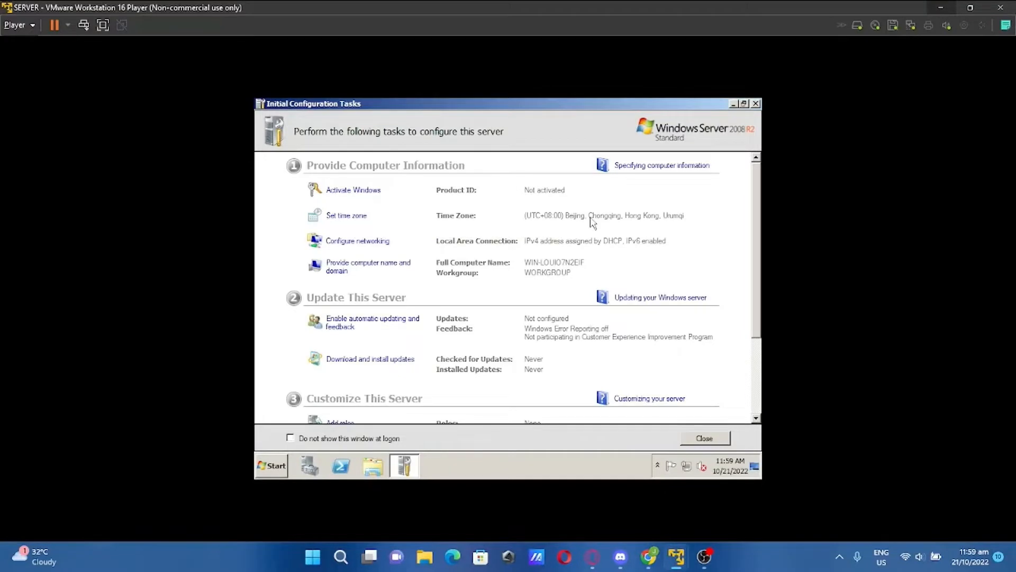
# Open the server's Local Area Connection properties and disable IPv6
pyautogui.click(340, 243)
pyautogui.click(320, 171)
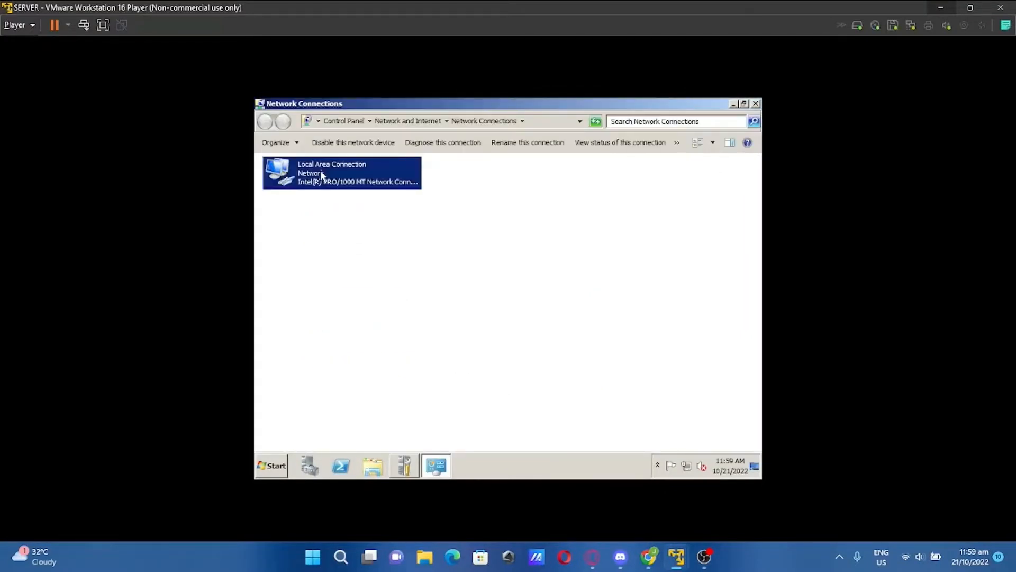
pyautogui.rightClick(320, 171)
pyautogui.click(360, 273)
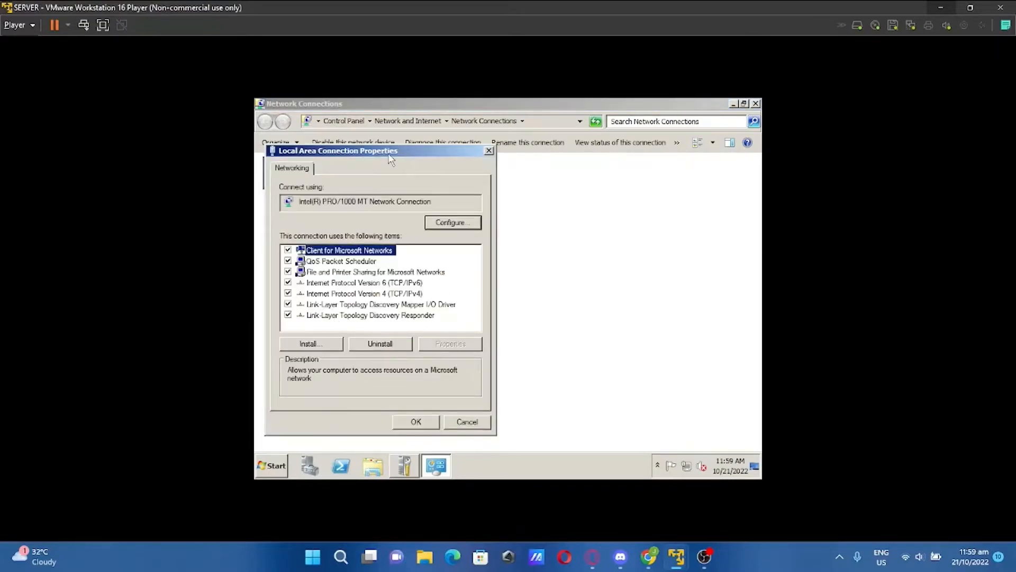
pyautogui.moveTo(390, 152); pyautogui.dragTo(520, 160)
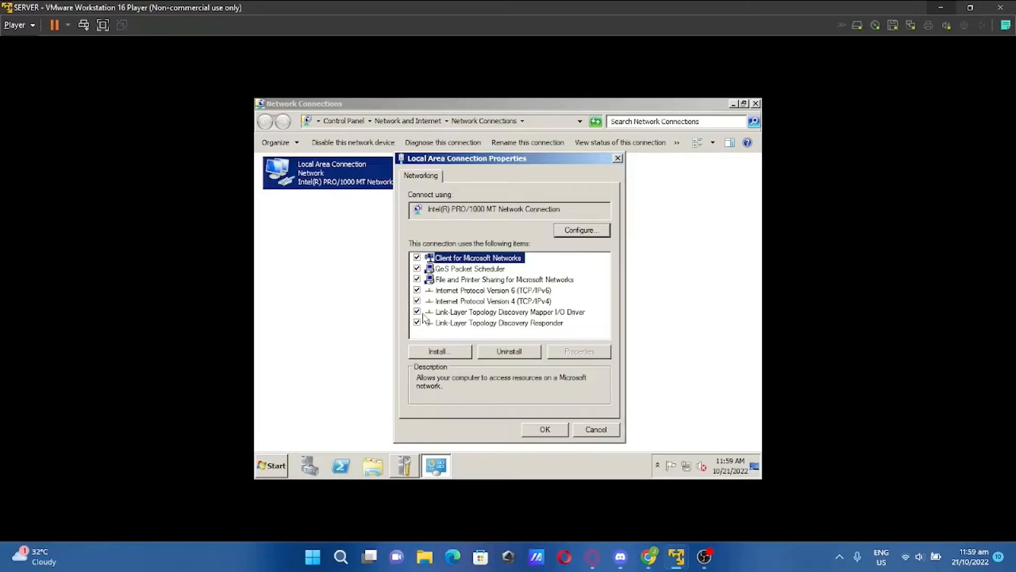
pyautogui.click(417, 292)
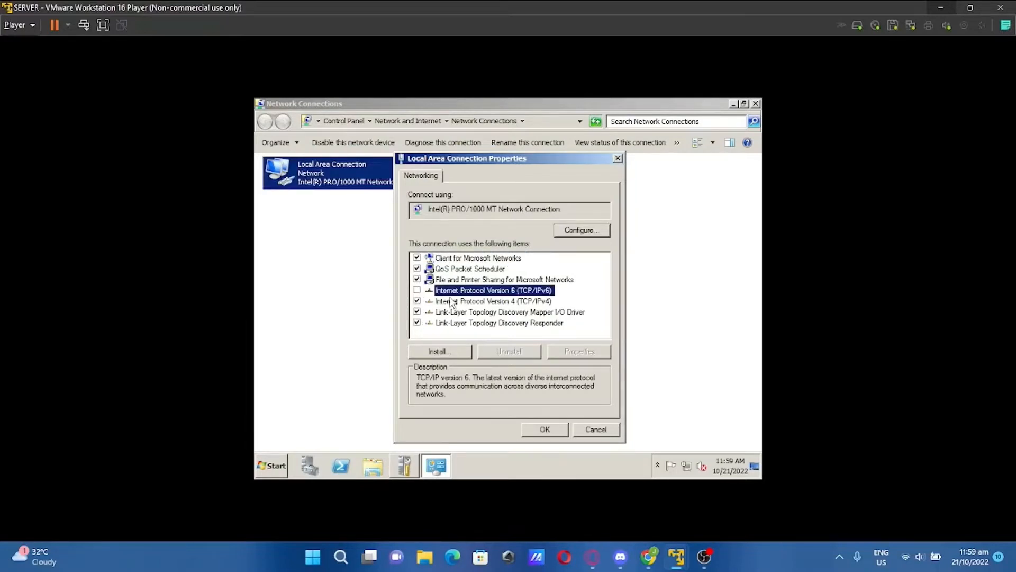
# Give the server IPv4 192.168.101.1, mask 255.255.255.0, DNS 192.168.101.1, and close the windows
pyautogui.click(477, 302)
pyautogui.click(597, 352)
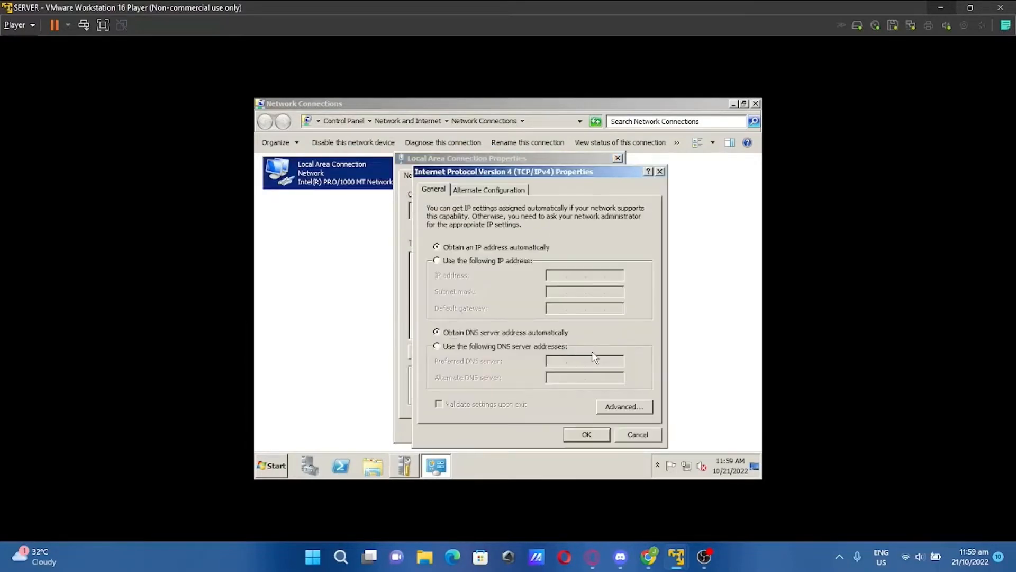
pyautogui.click(465, 262)
pyautogui.click(552, 275)
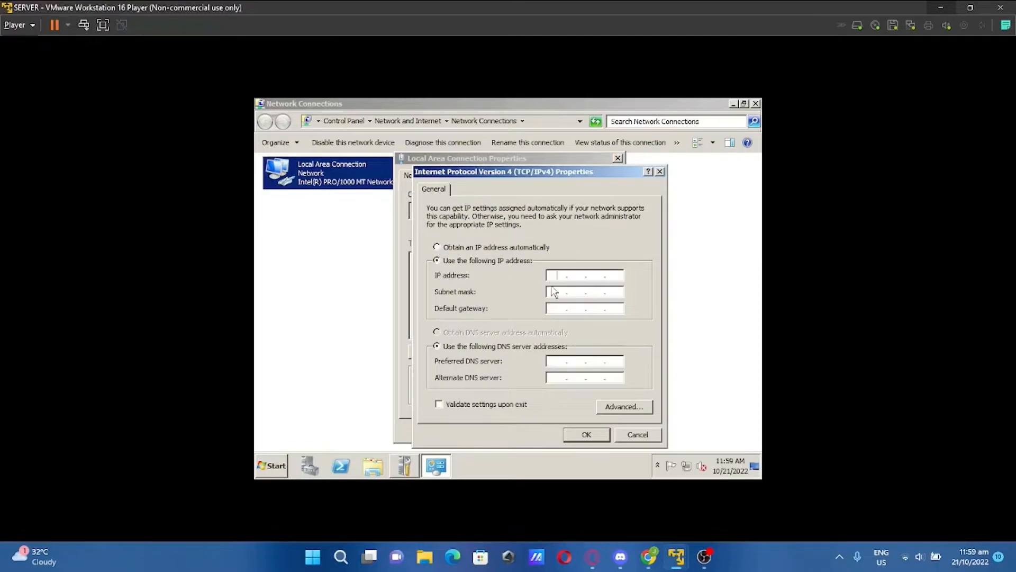
pyautogui.write('192 . 168 . 101 . 1')
pyautogui.press('Tab')
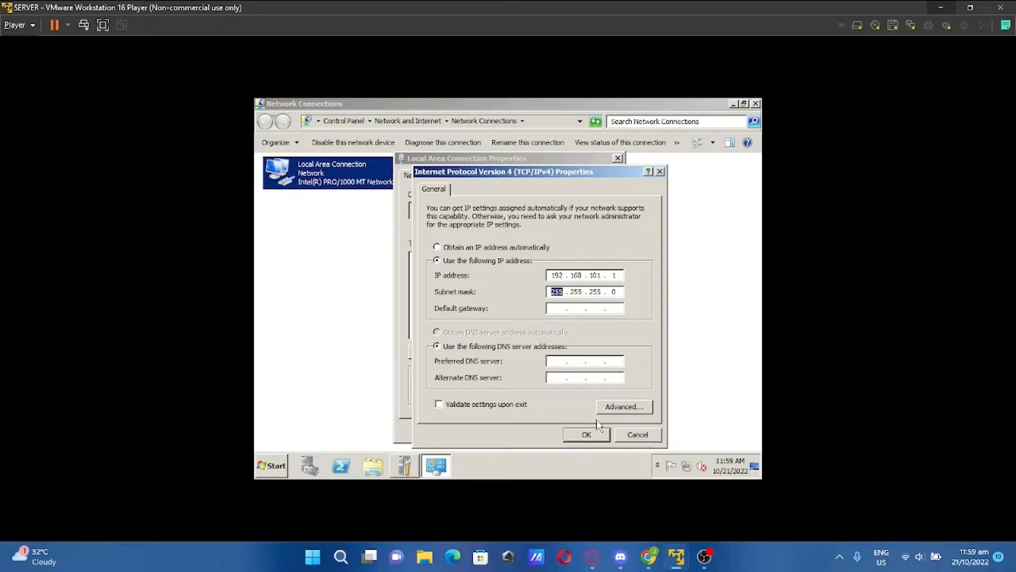
pyautogui.click(553, 363)
pyautogui.click(588, 438)
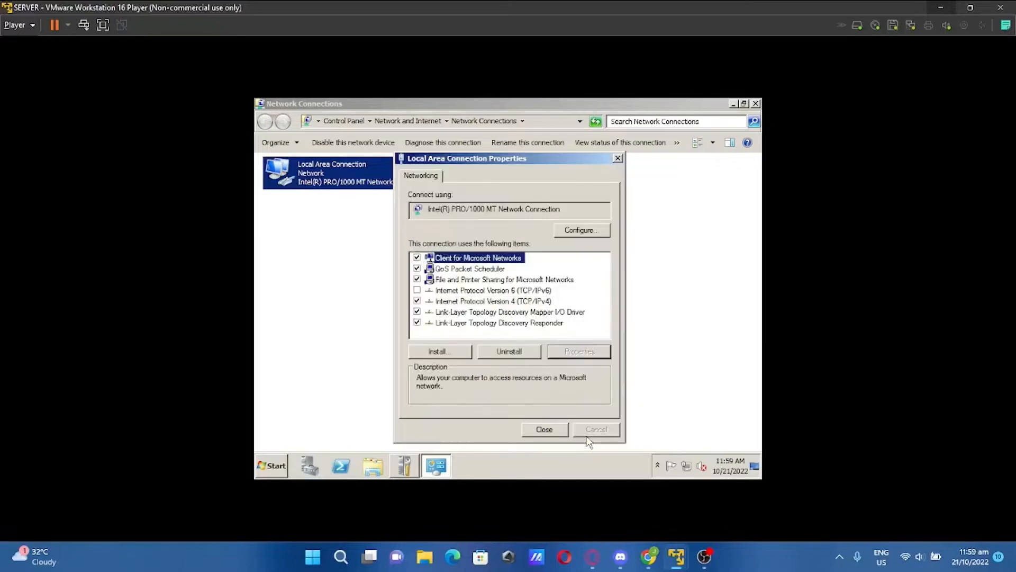
pyautogui.click(549, 433)
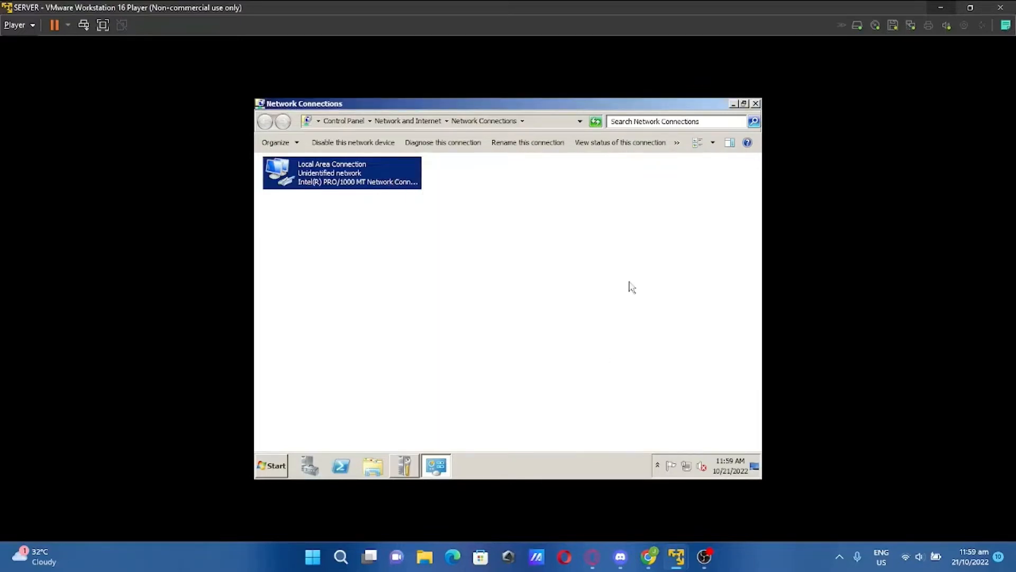
pyautogui.click(756, 104)
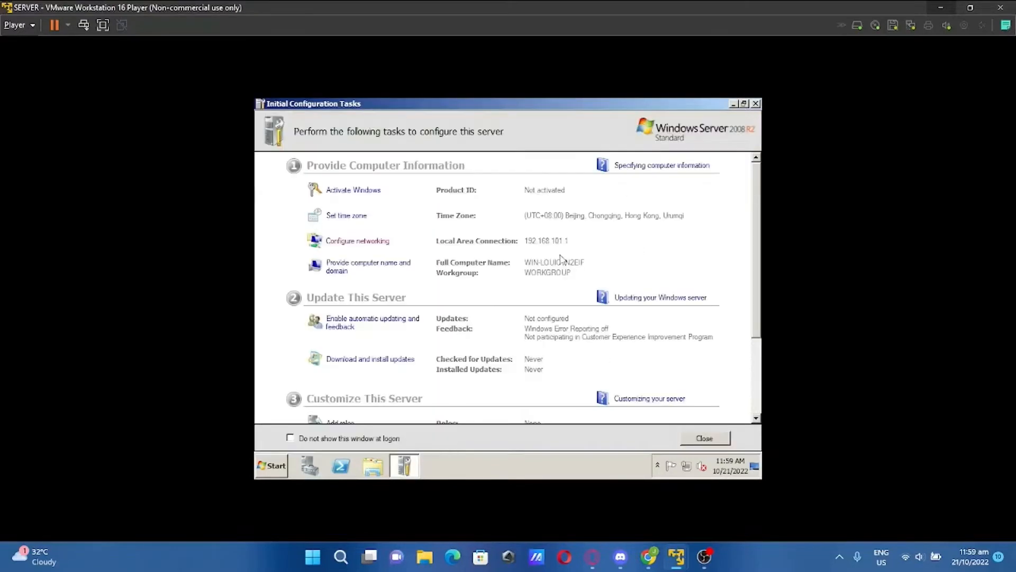
# On the client VM, open the Local Area Connection properties and disable IPv6
pyautogui.moveTo(669, 549)
pyautogui.click(656, 437)
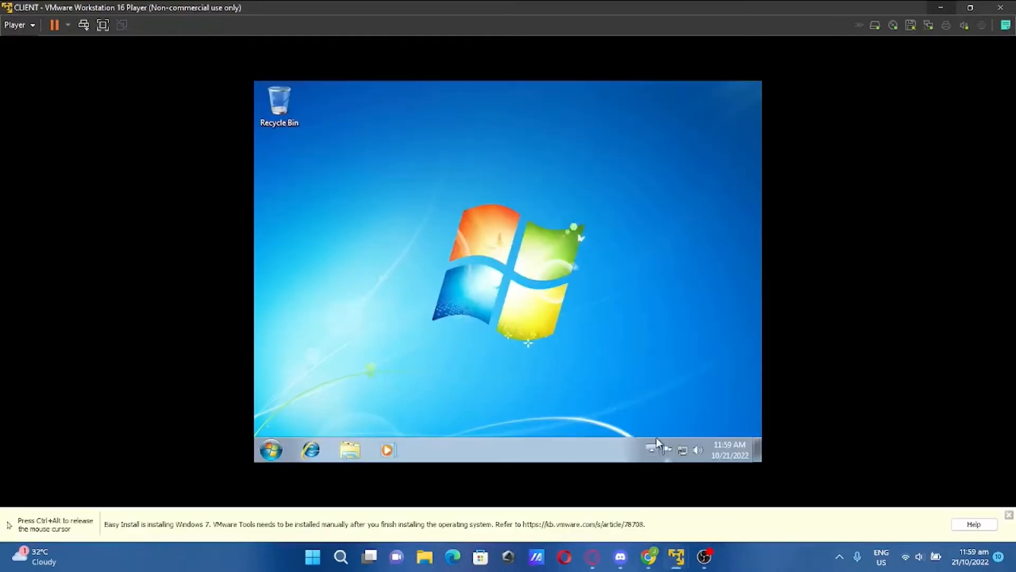
pyautogui.rightClick(689, 452)
pyautogui.click(684, 439)
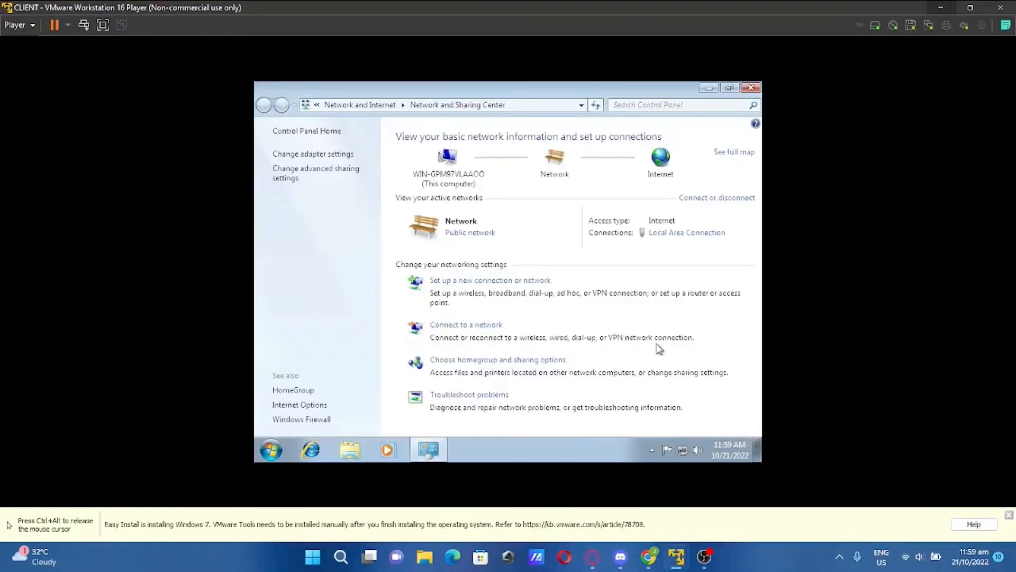
pyautogui.click(683, 233)
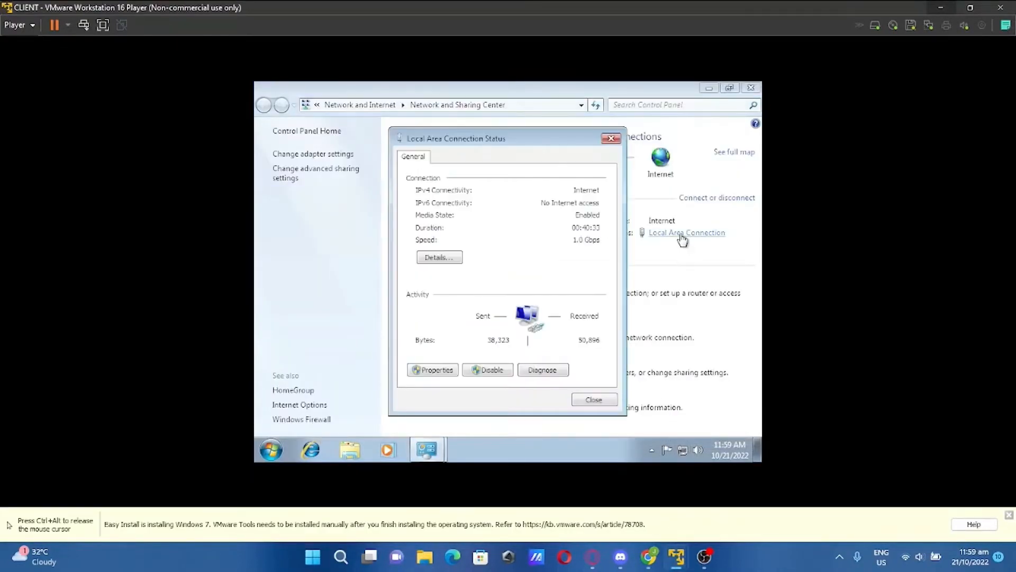
pyautogui.click(432, 367)
pyautogui.click(425, 278)
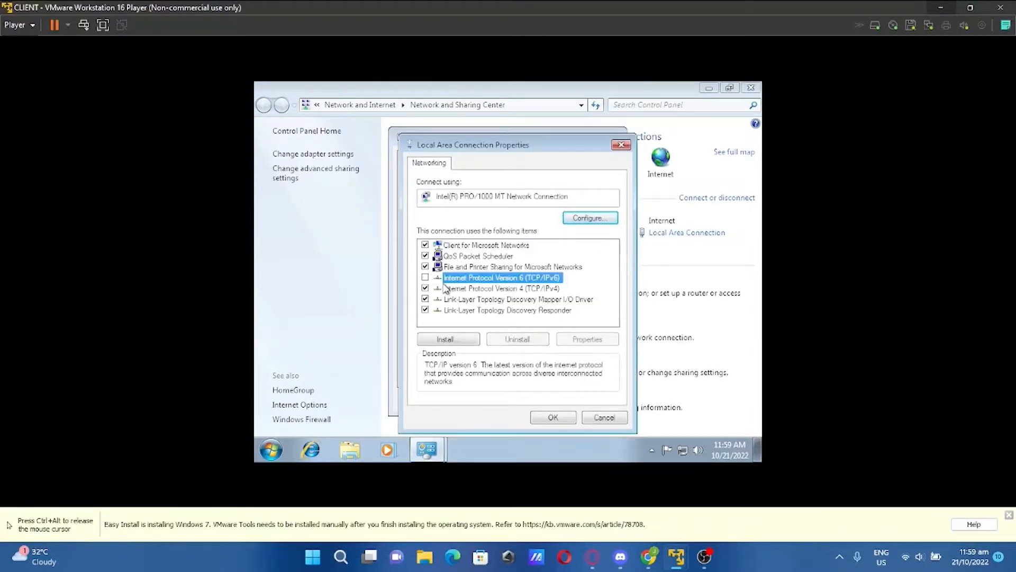
# Give the client IPv4 192.168.101.2, mask 255.255.255.0, DNS 192.168.101.1, and close the windows
pyautogui.click(466, 288)
pyautogui.click(585, 339)
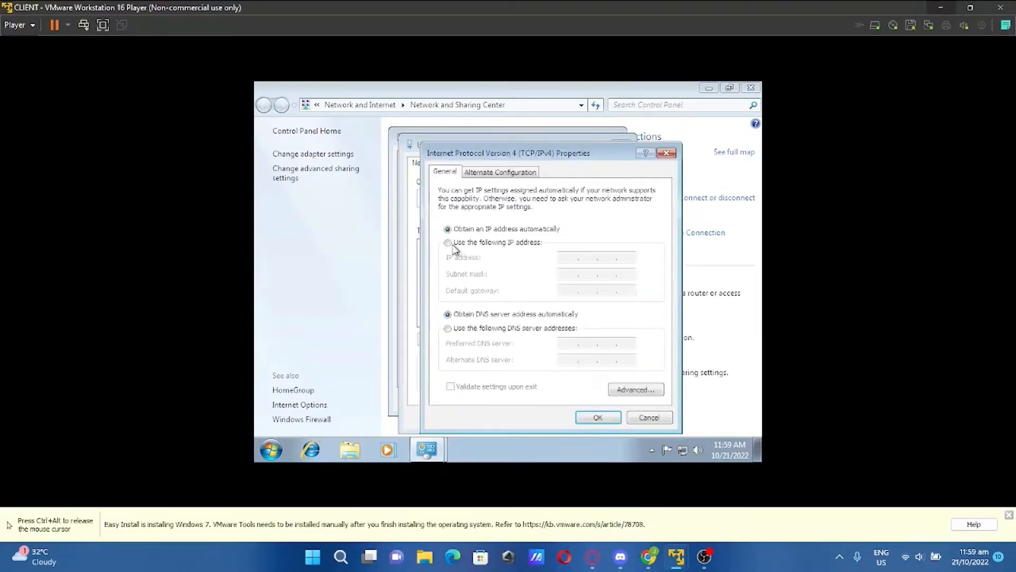
pyautogui.click(460, 244)
pyautogui.click(566, 259)
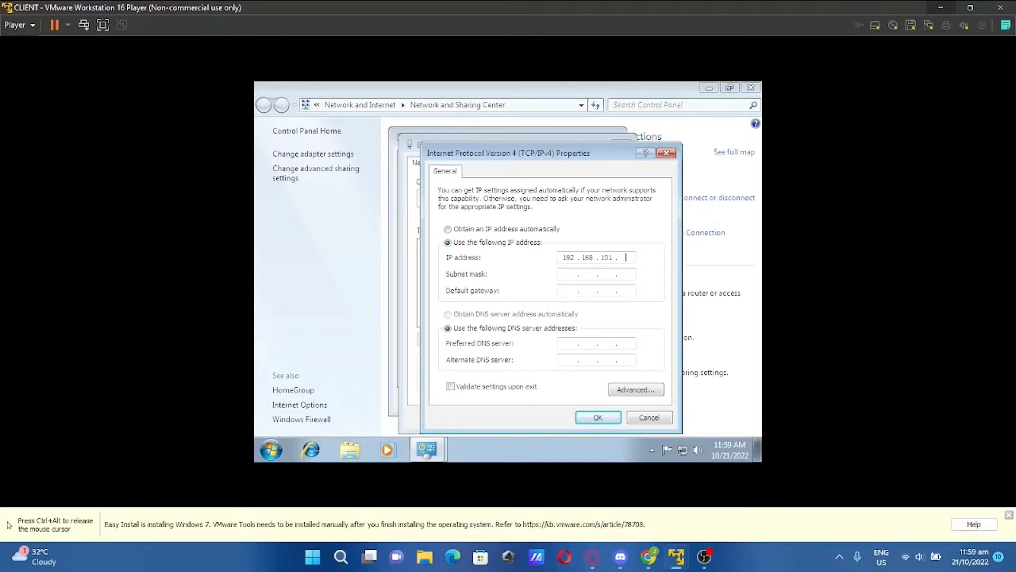
pyautogui.write('192.168.101.2')
pyautogui.press('Tab')
pyautogui.click(573, 342)
pyautogui.write('192 . 168 . 101 . 1')
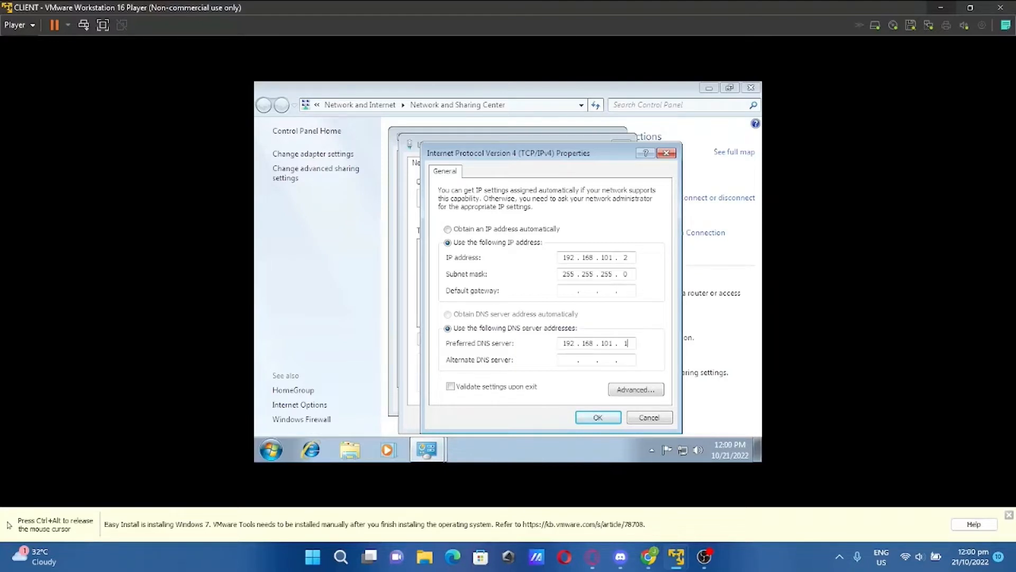
pyautogui.click(587, 420)
pyautogui.click(560, 419)
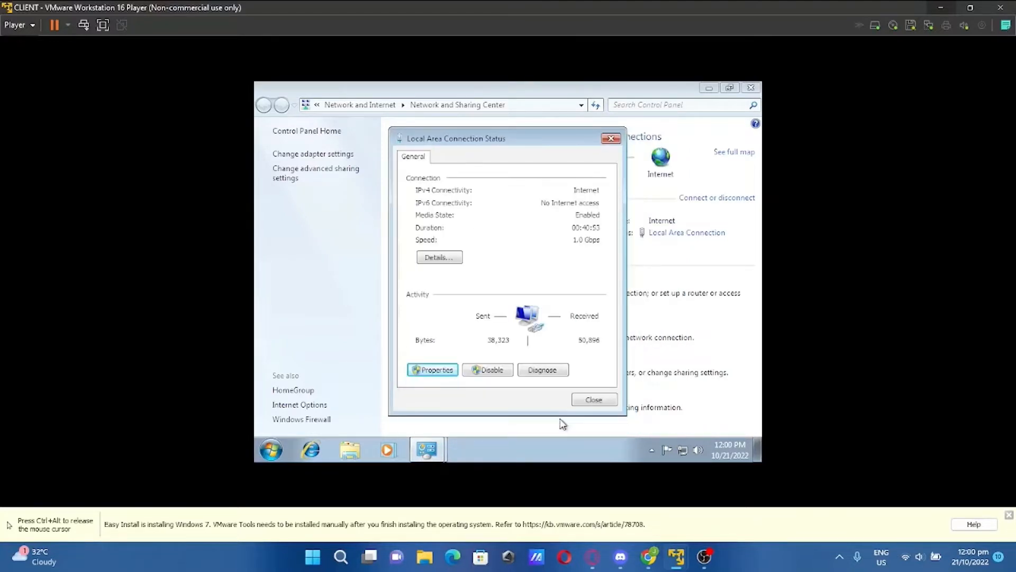
pyautogui.click(594, 399)
pyautogui.click(751, 88)
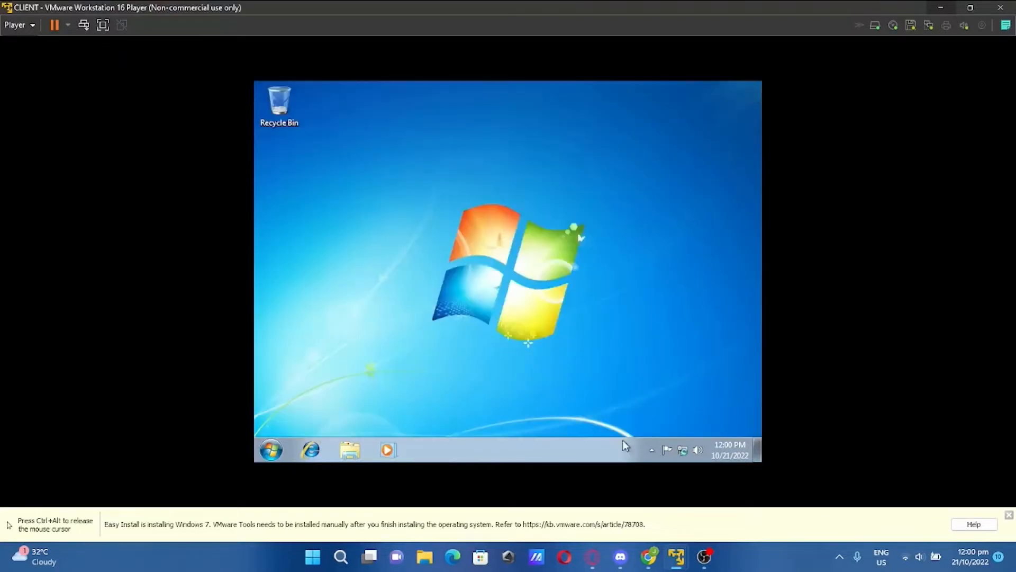
pyautogui.hotkey('ctrl', 'alt')
# Change the server's computer name to SERVER
pyautogui.moveTo(676, 557)
pyautogui.click(697, 508)
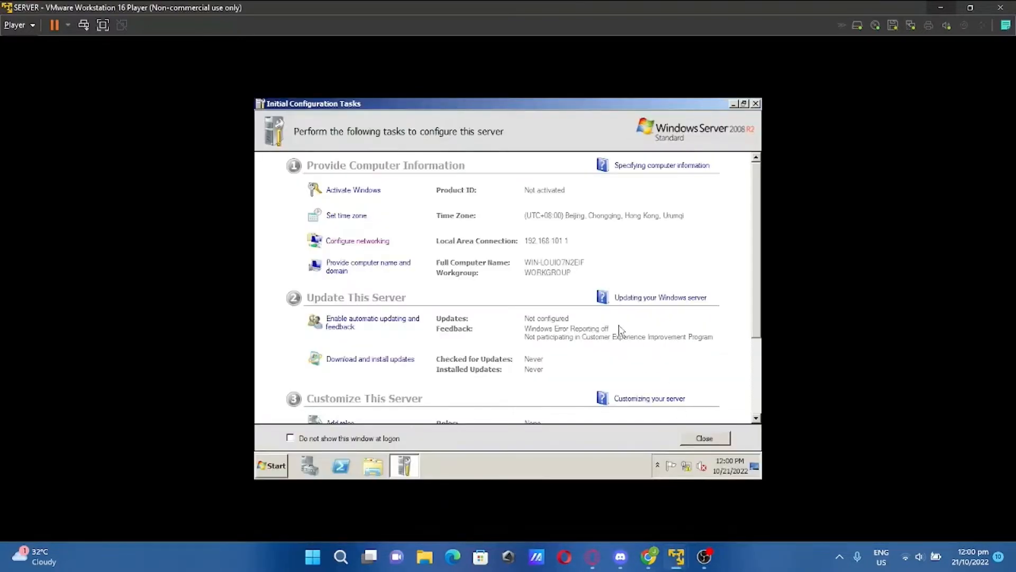
pyautogui.click(376, 266)
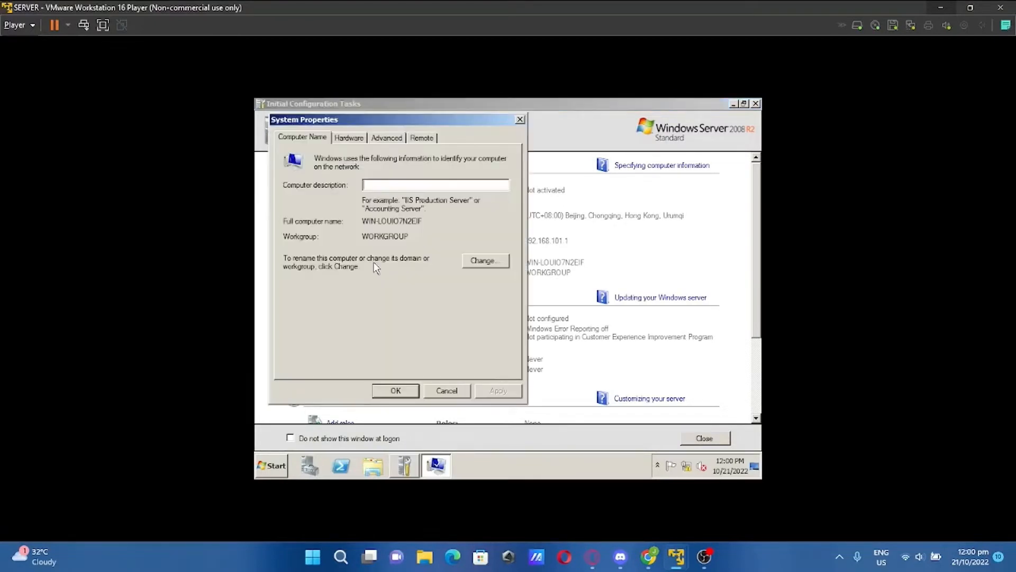
pyautogui.click(484, 261)
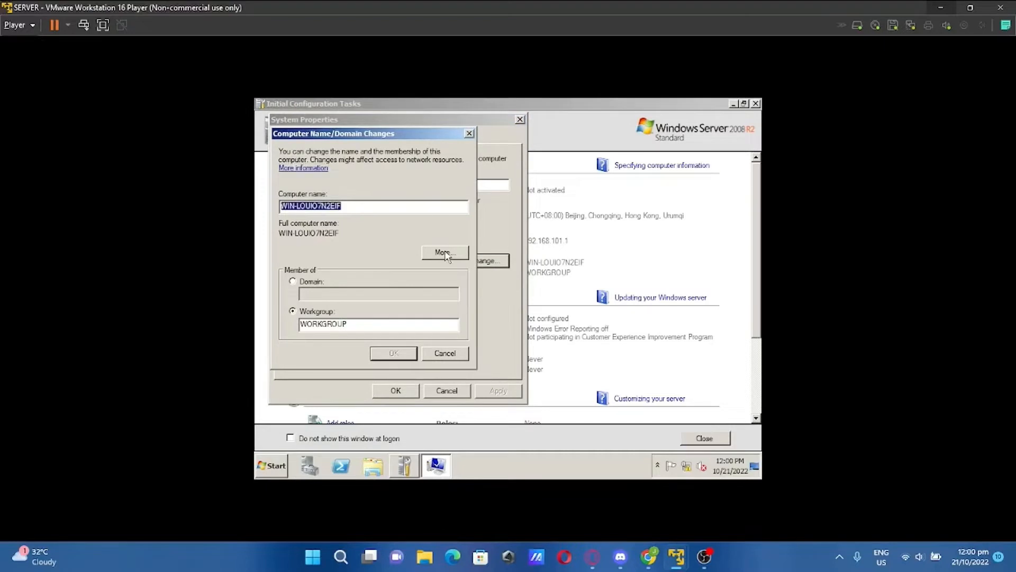
pyautogui.press('BackSpace')
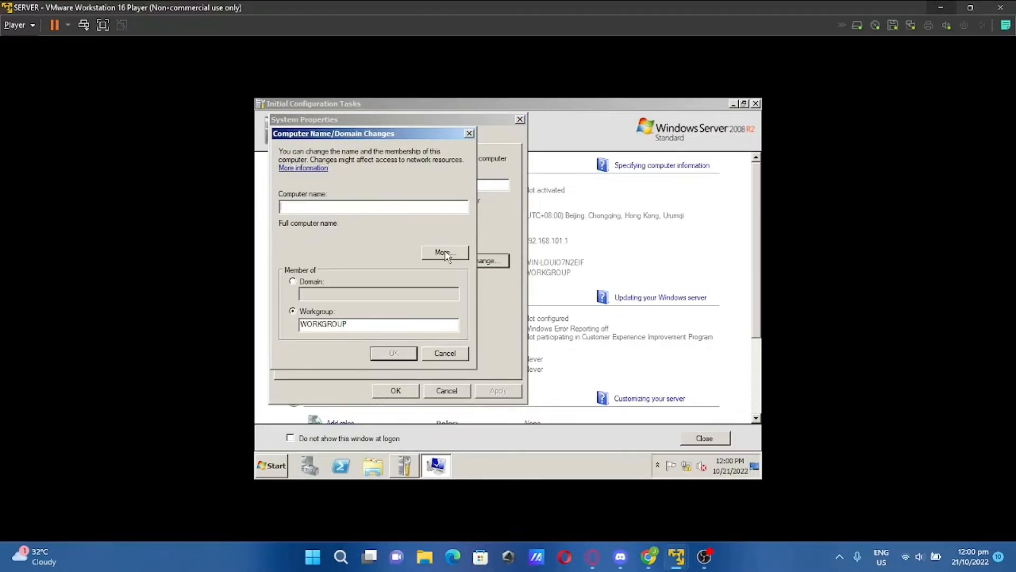
pyautogui.write('SERVER')
pyautogui.click(390, 352)
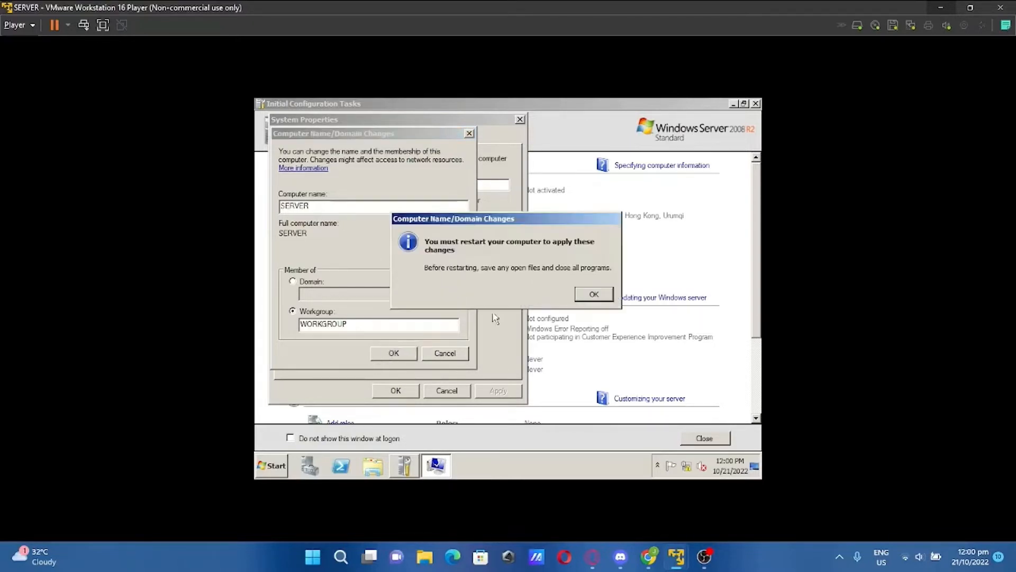
# Close System Properties and restart the server now to apply the name
pyautogui.click(594, 294)
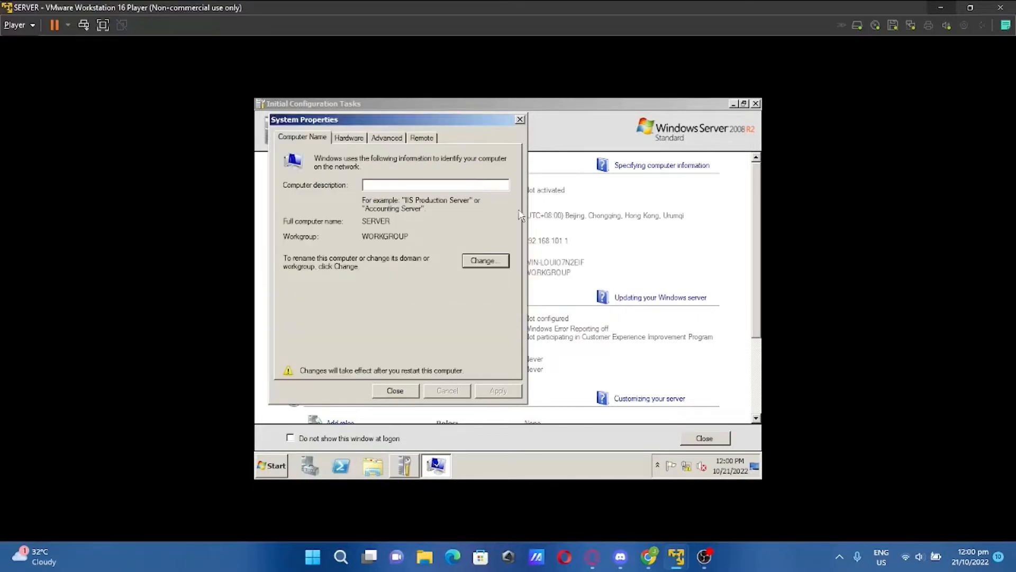
pyautogui.click(397, 392)
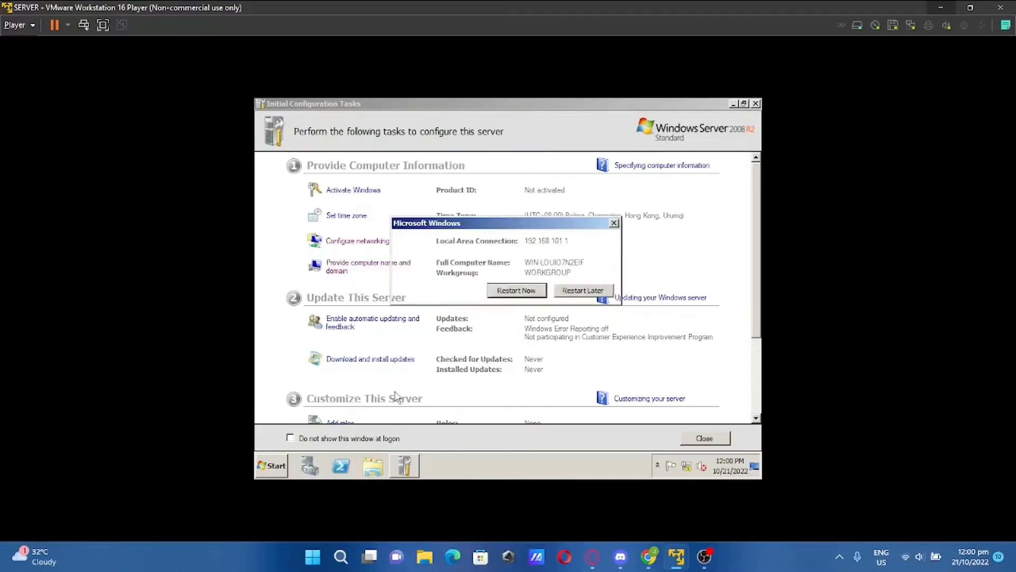
pyautogui.click(509, 291)
# Switch to the client VM and briefly look at the Network and Sharing Center and Computer window
pyautogui.moveTo(677, 556)
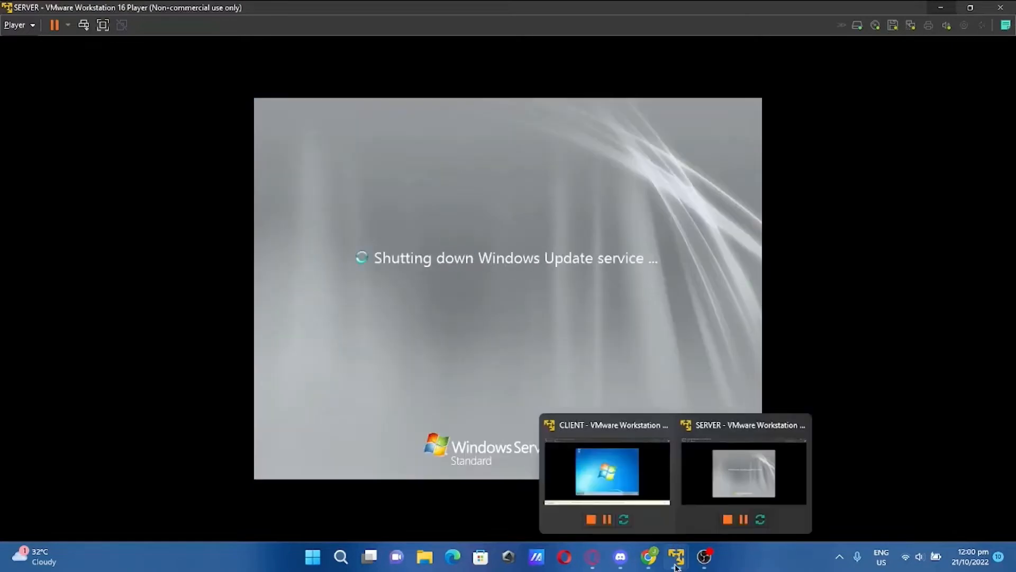
pyautogui.click(633, 482)
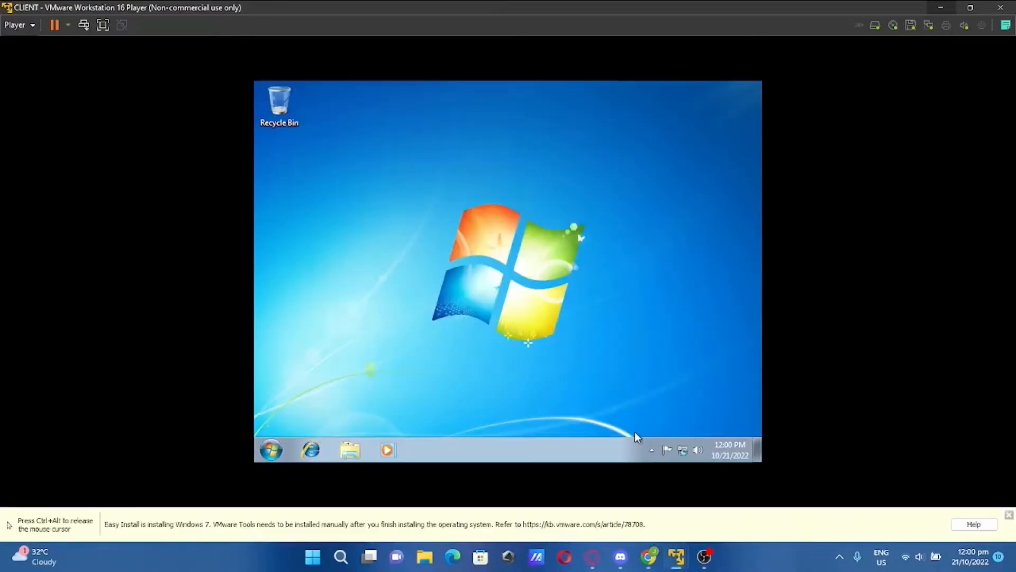
pyautogui.rightClick(684, 449)
pyautogui.click(682, 433)
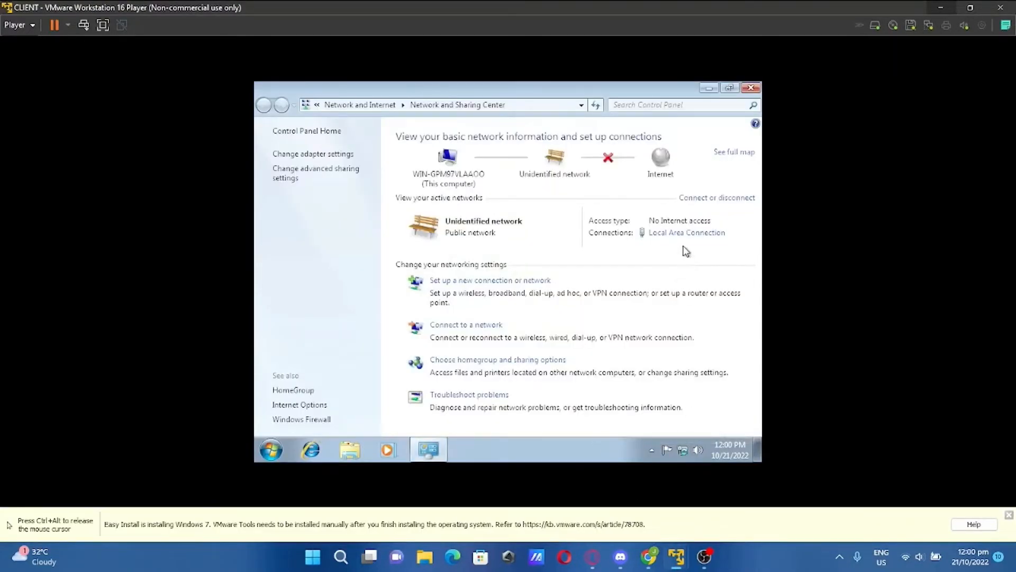
pyautogui.click(751, 88)
pyautogui.click(271, 450)
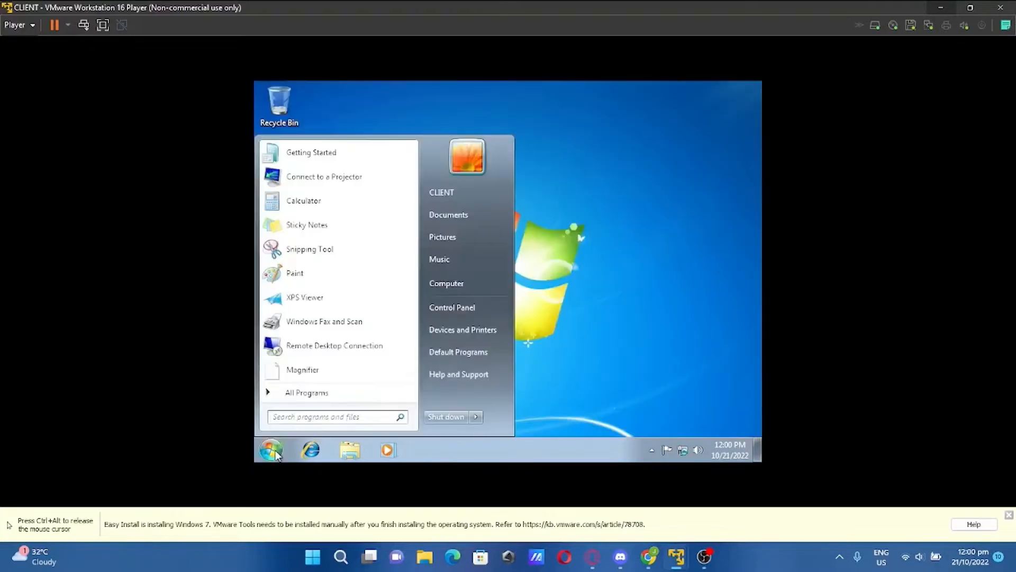
pyautogui.click(447, 284)
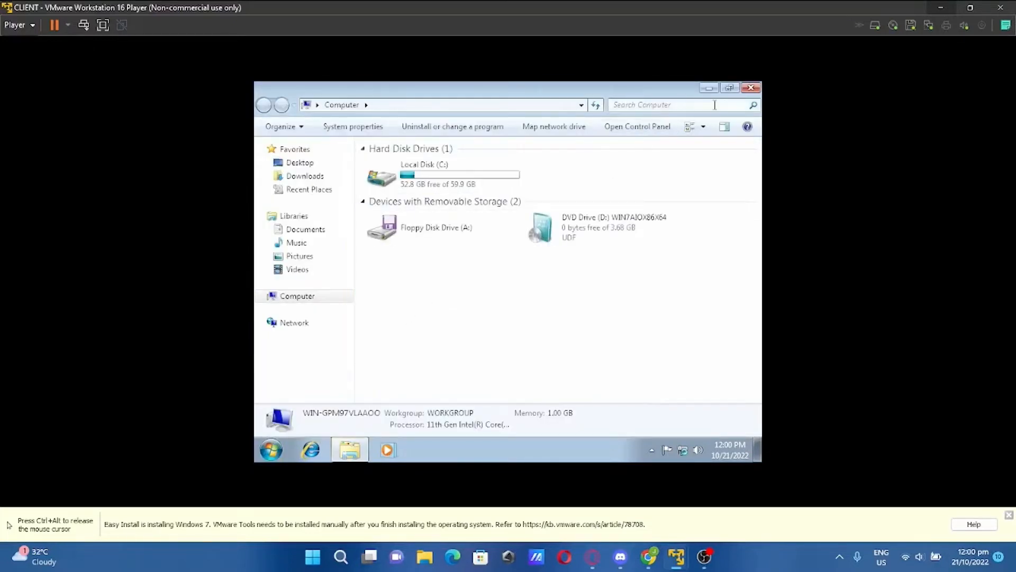
pyautogui.click(750, 88)
# Rename the client computer from WIN-GPM97VLAAOO to CLIENT and close System Properties
pyautogui.click(271, 449)
pyautogui.rightClick(445, 282)
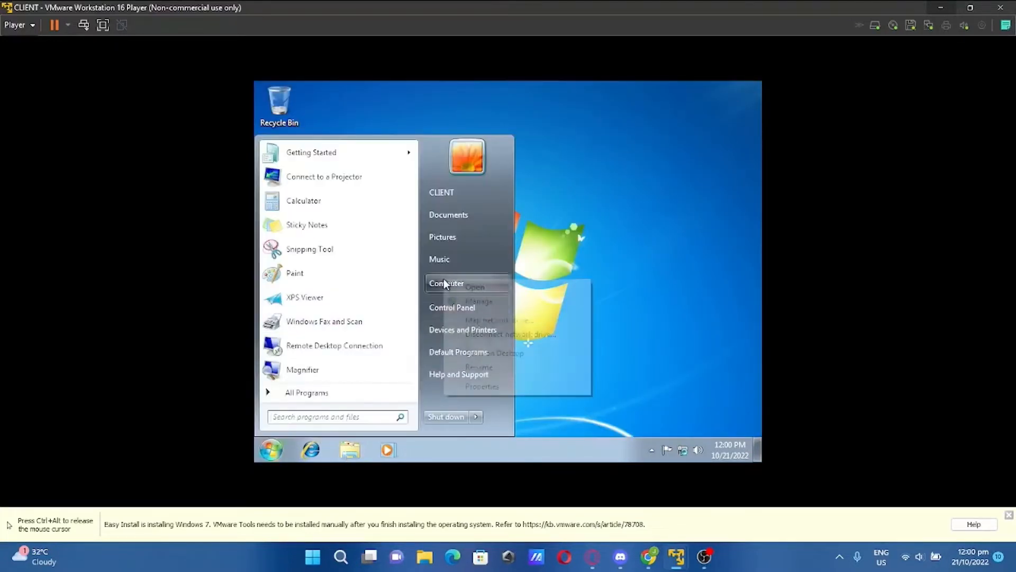
pyautogui.click(486, 386)
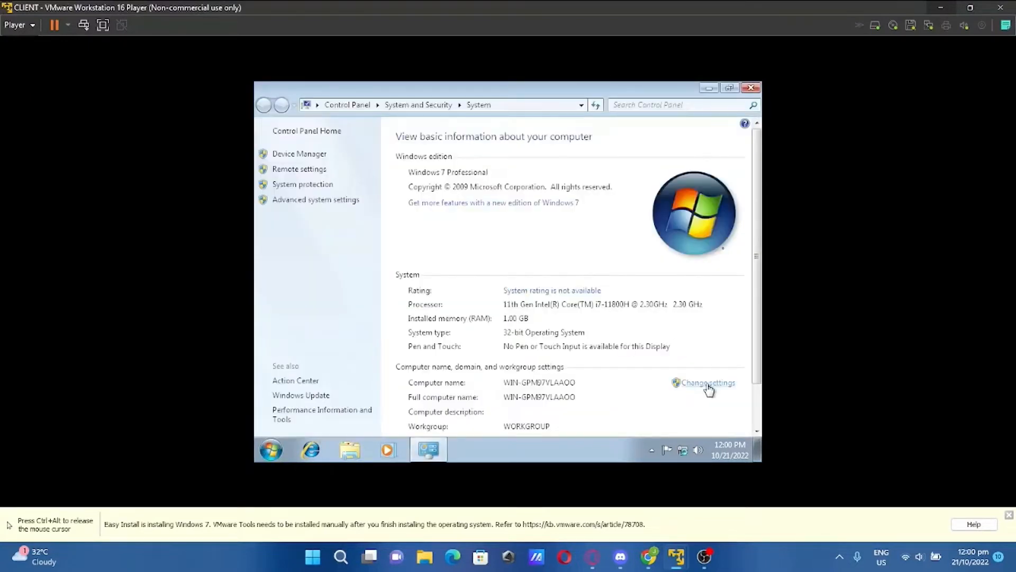
pyautogui.click(708, 388)
pyautogui.click(521, 317)
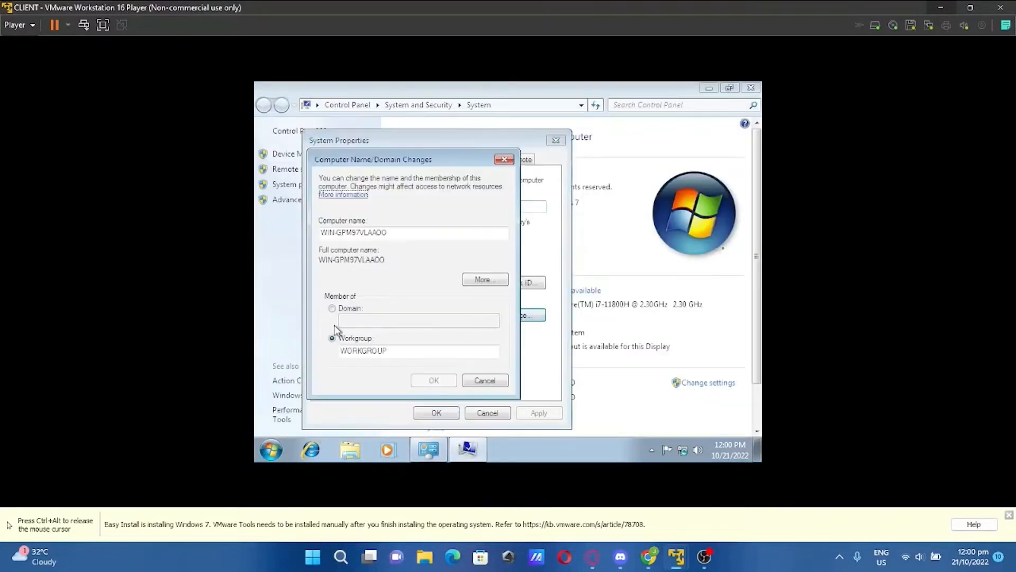
pyautogui.moveTo(411, 233); pyautogui.dragTo(317, 233)
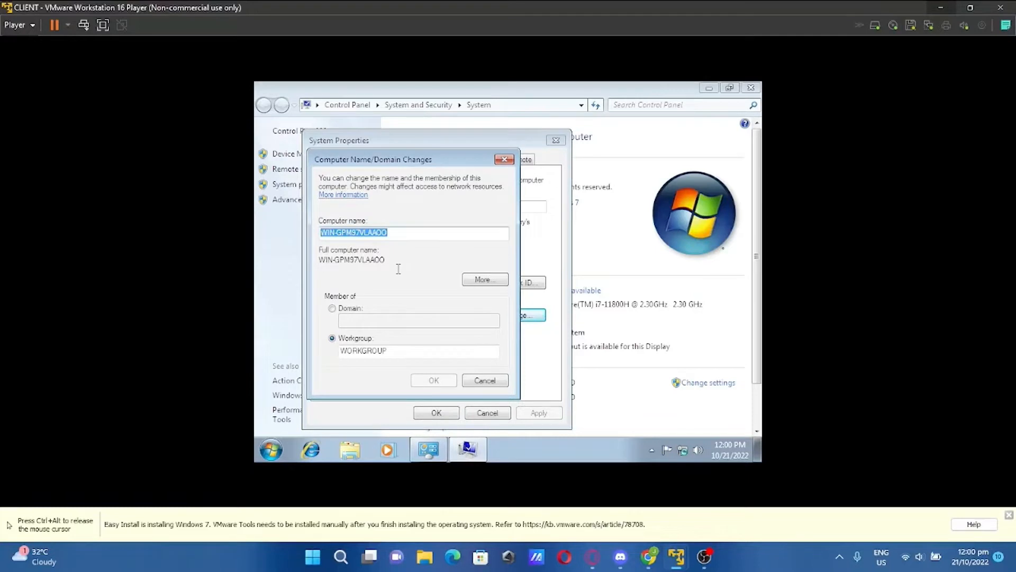
pyautogui.press('BackSpace')
pyautogui.write('CLIENT')
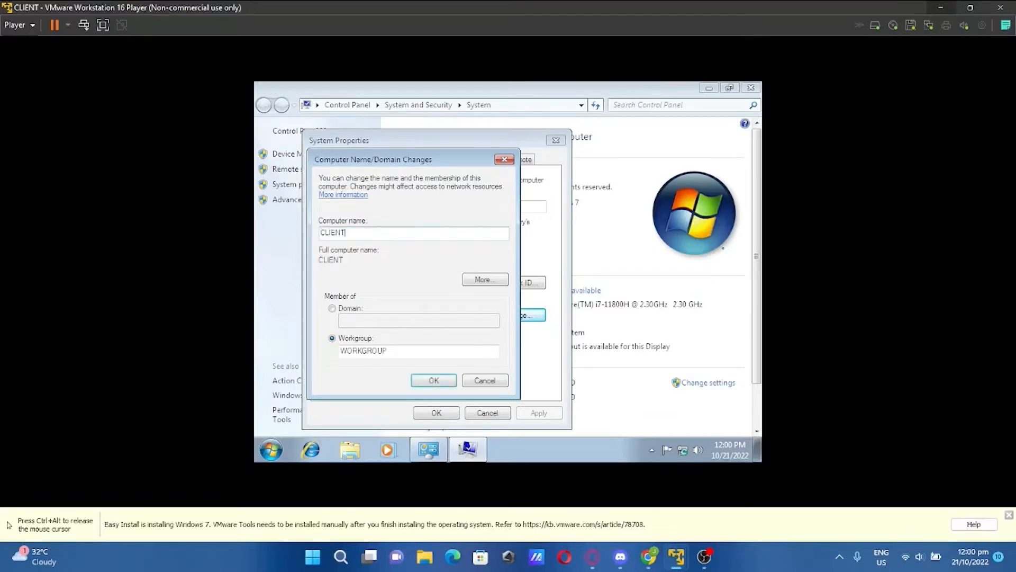
pyautogui.click(449, 380)
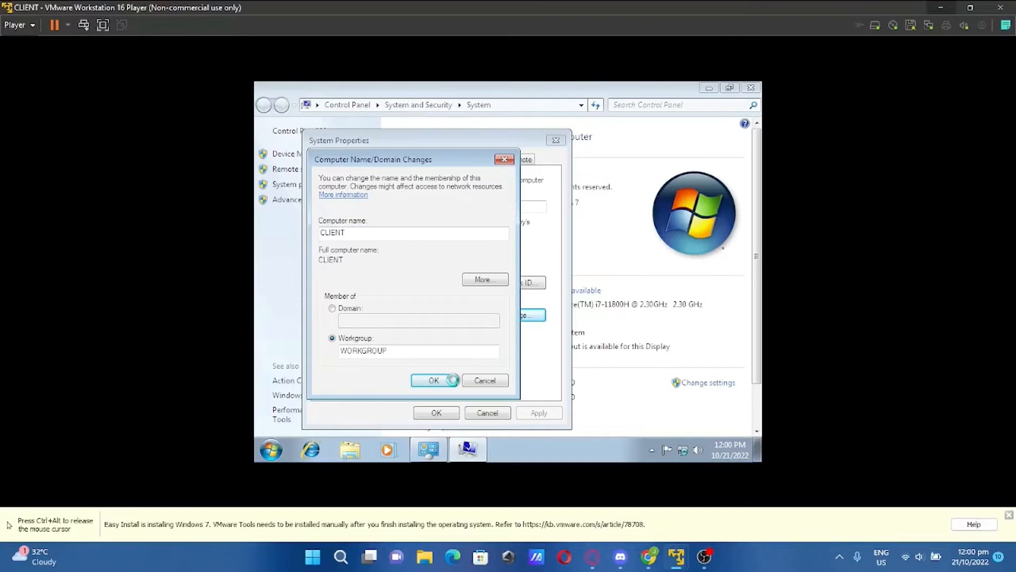
pyautogui.click(601, 284)
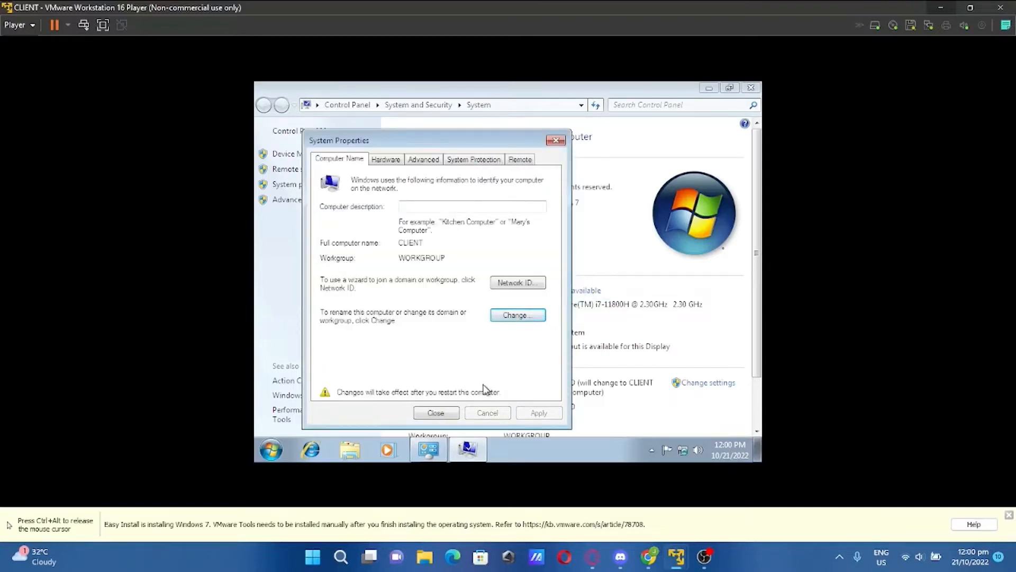
pyautogui.click(450, 413)
# Restart the client now, then sign back in with the account password at the Windows 7 logon
pyautogui.click(514, 282)
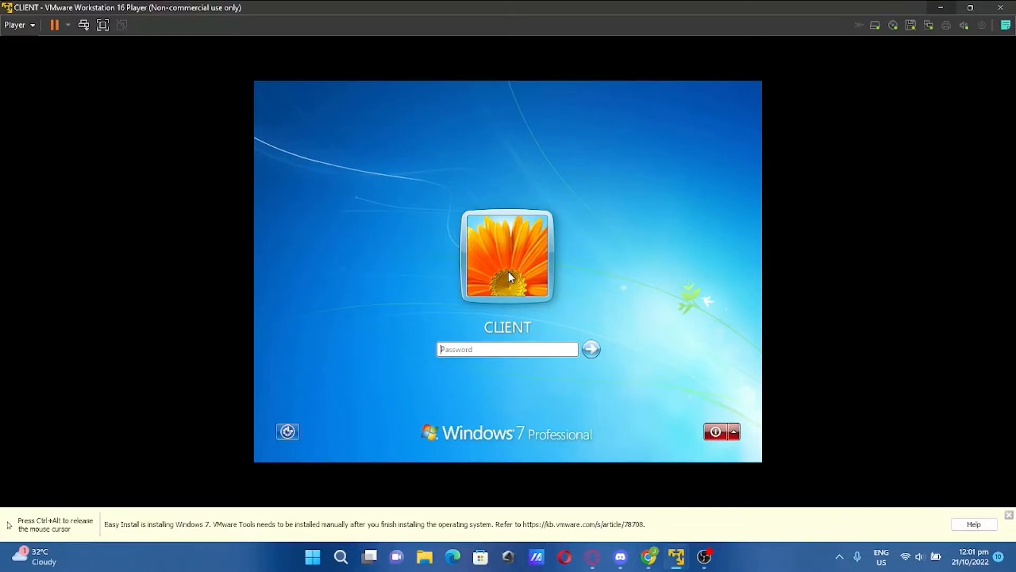
pyautogui.write('a')
pyautogui.write('•••••••')
pyautogui.press('Return')
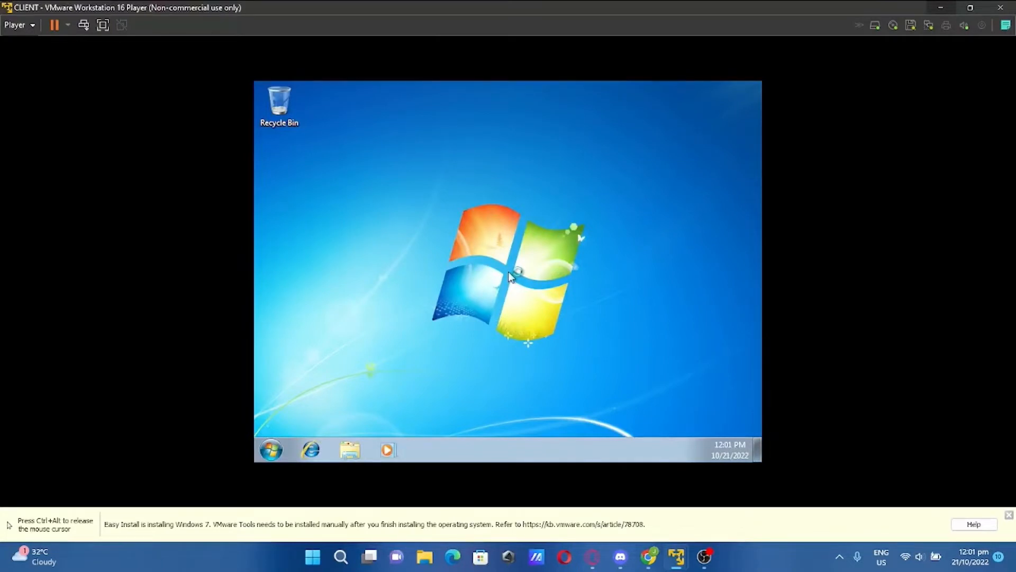
pyautogui.hotkey('ctrl', 'alt')
# Switch to the server VM and log on to the SERVER account with its password
pyautogui.moveTo(676, 556)
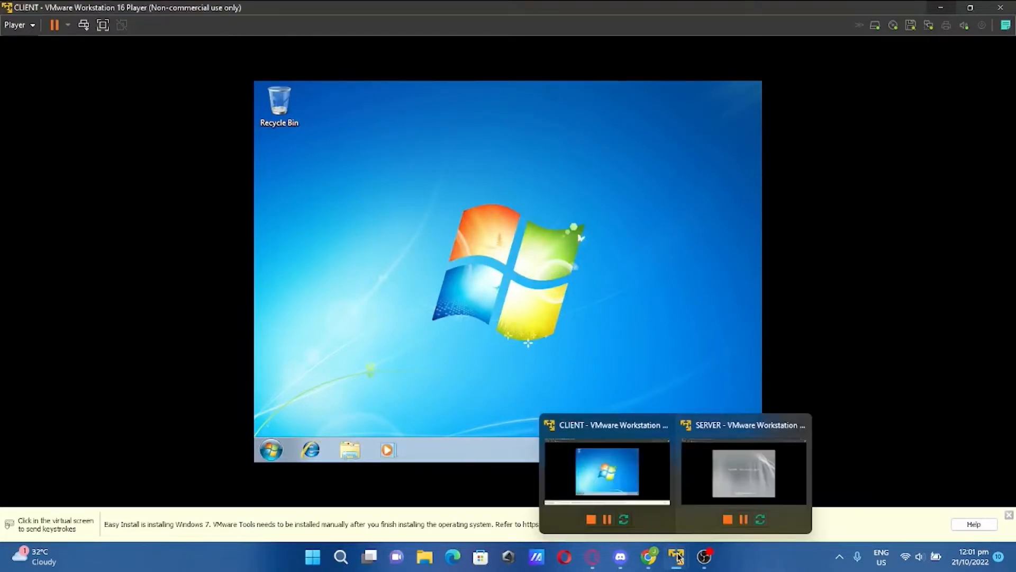
pyautogui.click(744, 471)
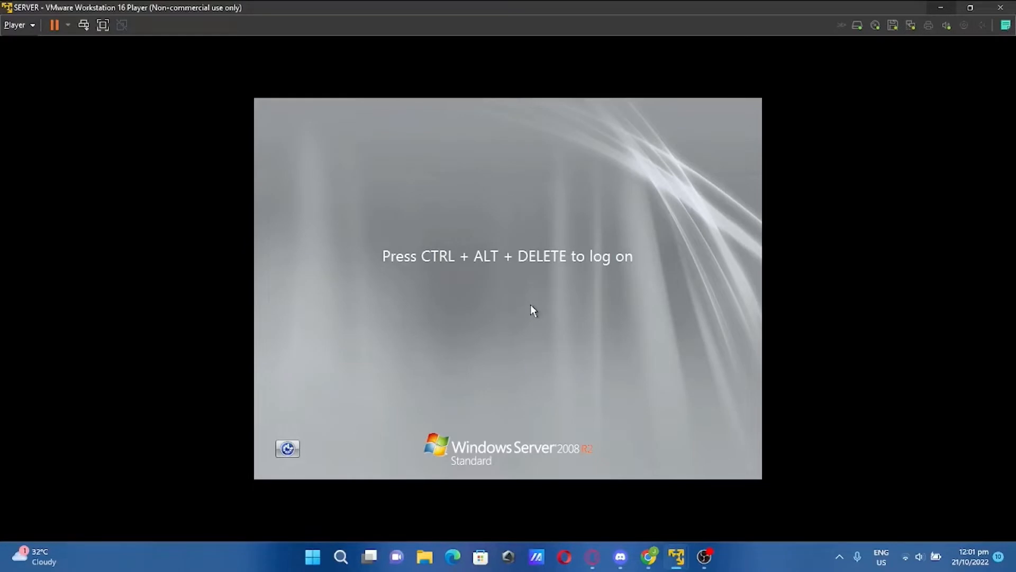
pyautogui.hotkey('ctrl', 'alt', 'Delete')
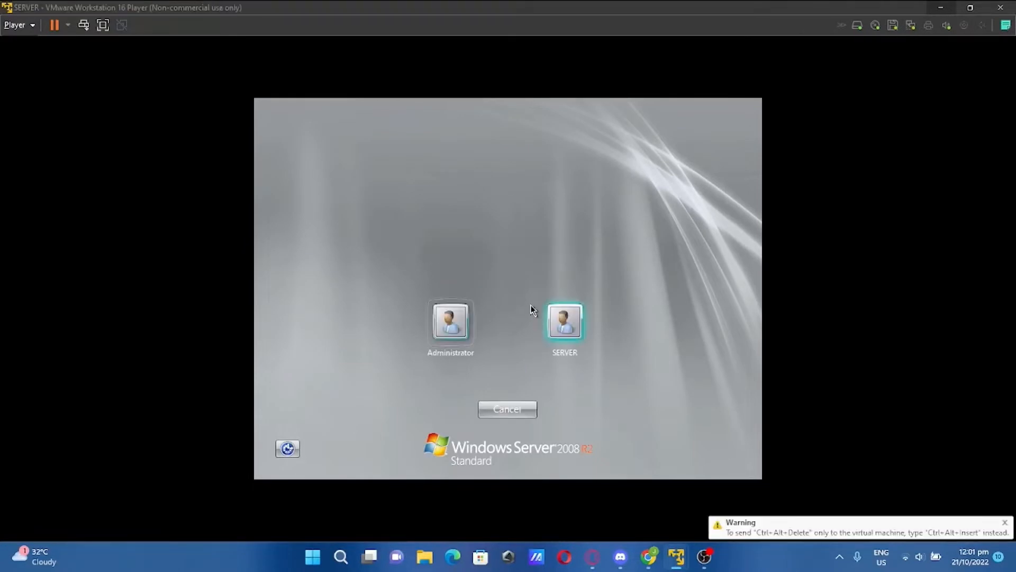
pyautogui.click(555, 339)
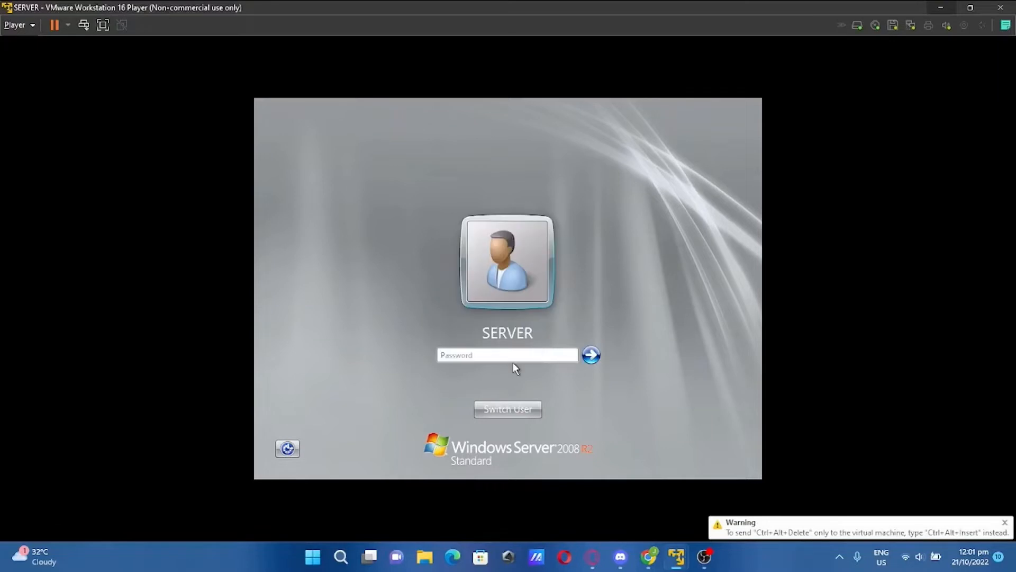
pyautogui.write('********')
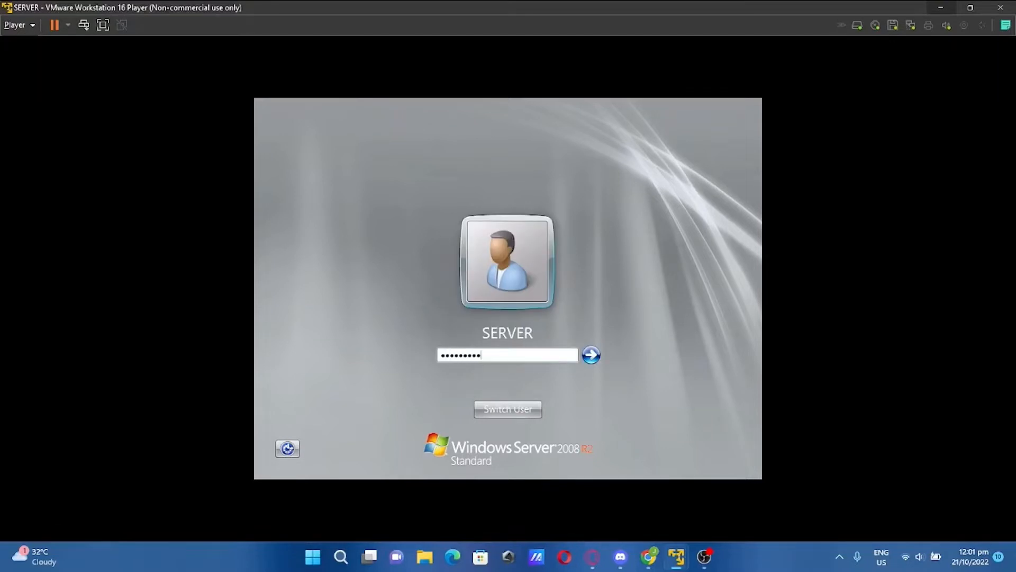
pyautogui.press('Return')
pyautogui.press('Return')
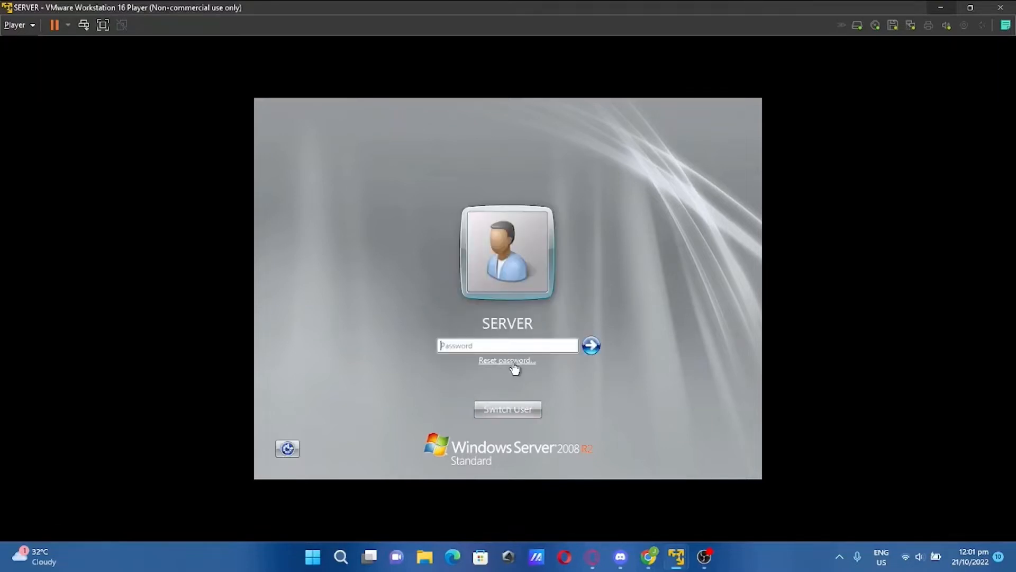
pyautogui.write('***********')
pyautogui.press('Return')
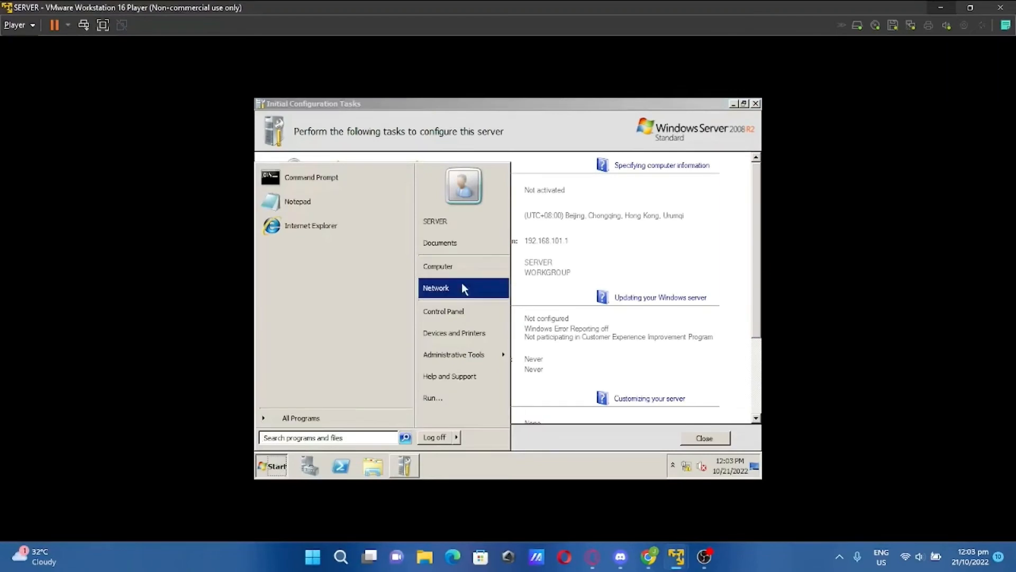
# Turn on the server's network discovery and file sharing for public networks, then switch to the client
pyautogui.rightClick(460, 292)
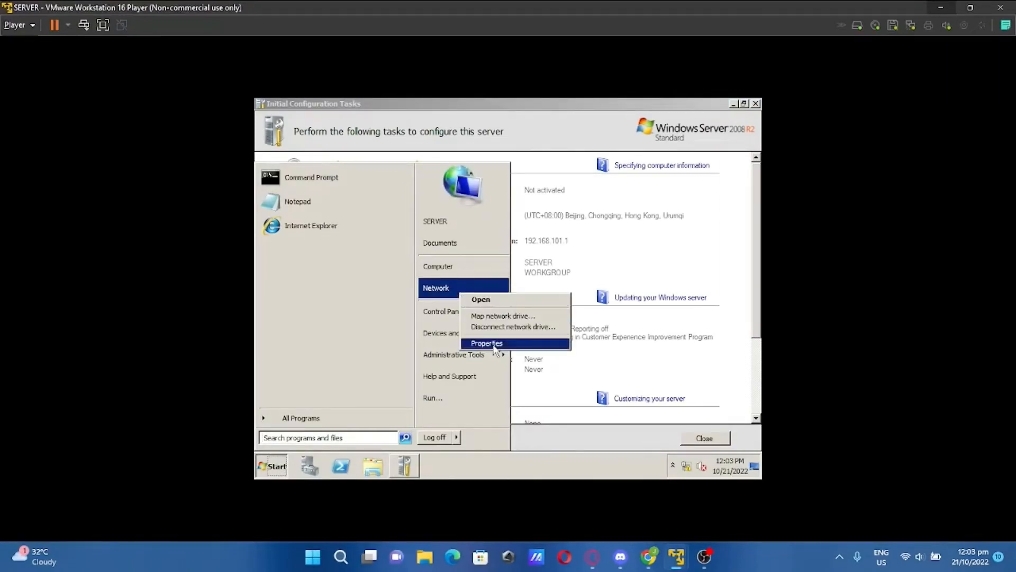
pyautogui.click(479, 300)
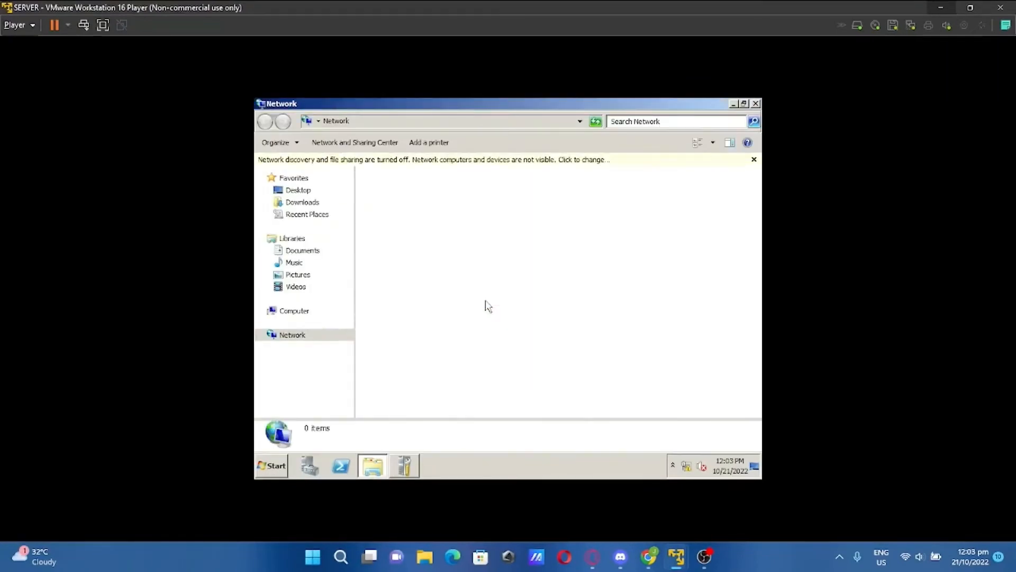
pyautogui.click(520, 165)
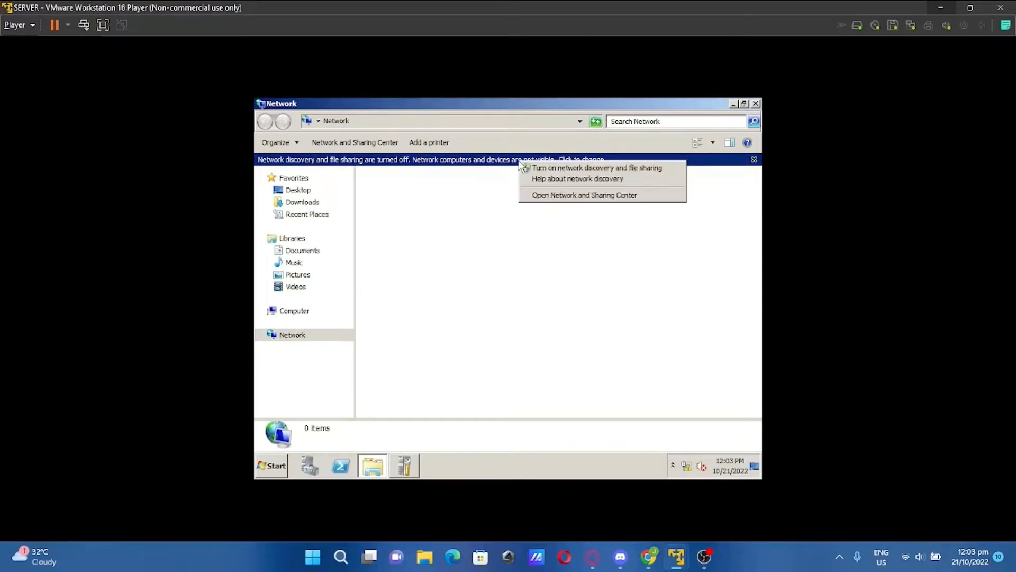
pyautogui.click(533, 167)
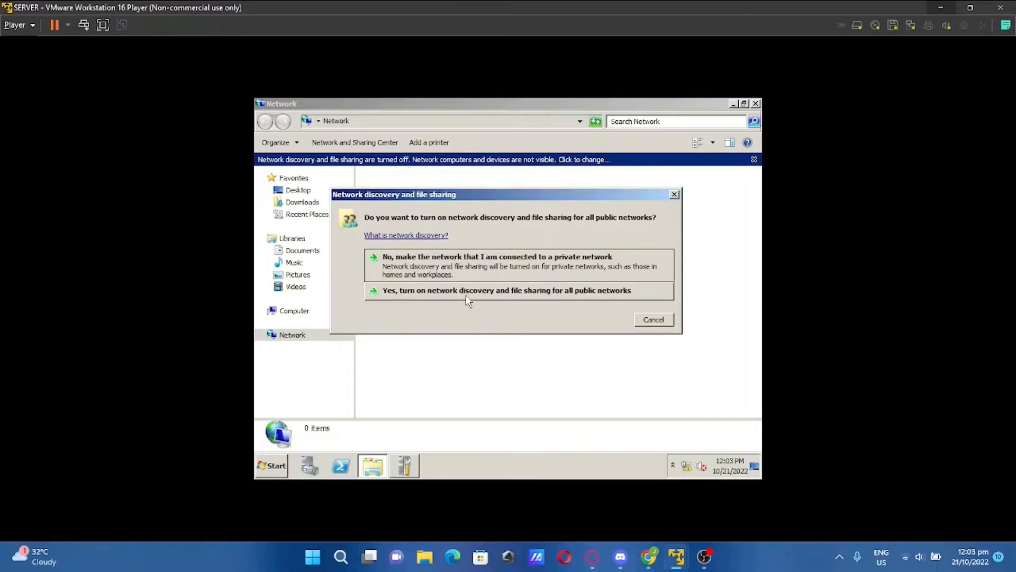
pyautogui.click(466, 296)
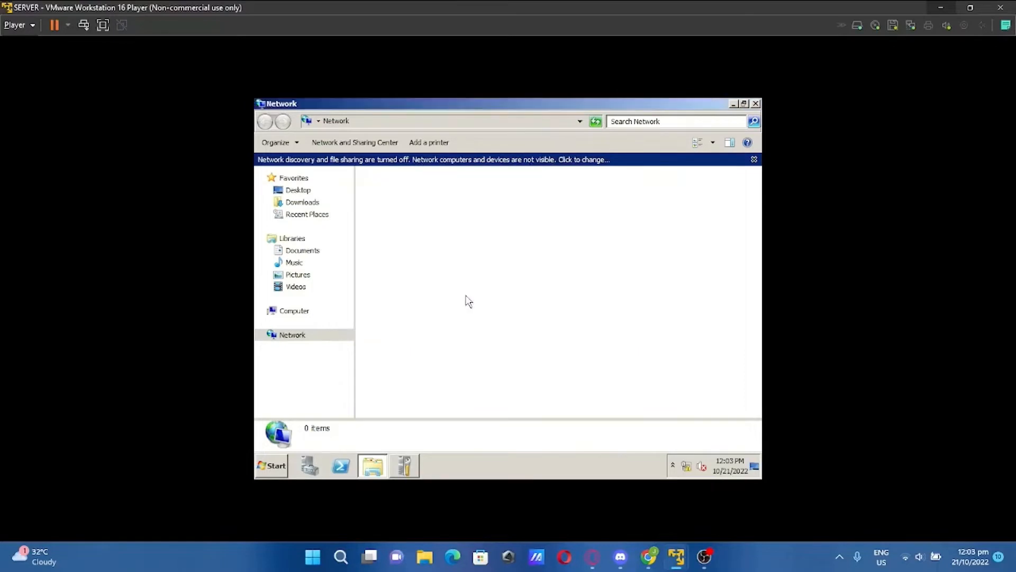
pyautogui.click(756, 105)
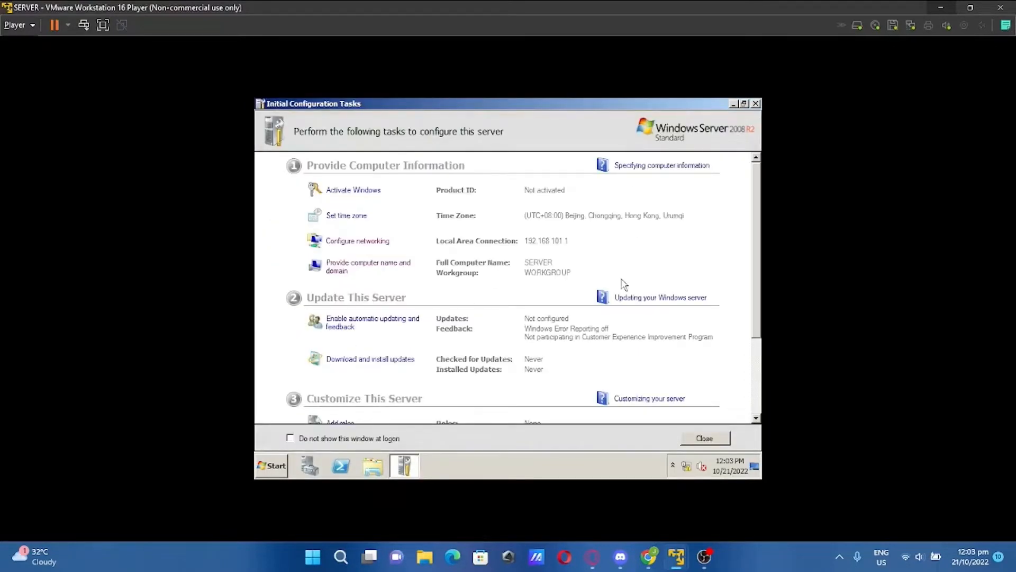
pyautogui.moveTo(676, 556)
pyautogui.click(655, 486)
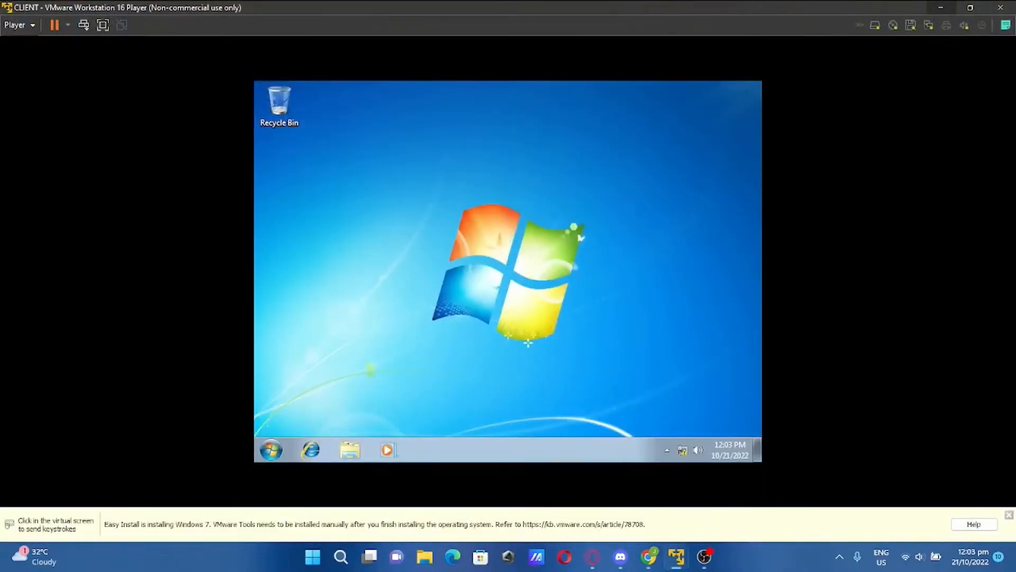
# On the client's Network folder, enable network discovery and file sharing for public networks, then close it
pyautogui.click(271, 449)
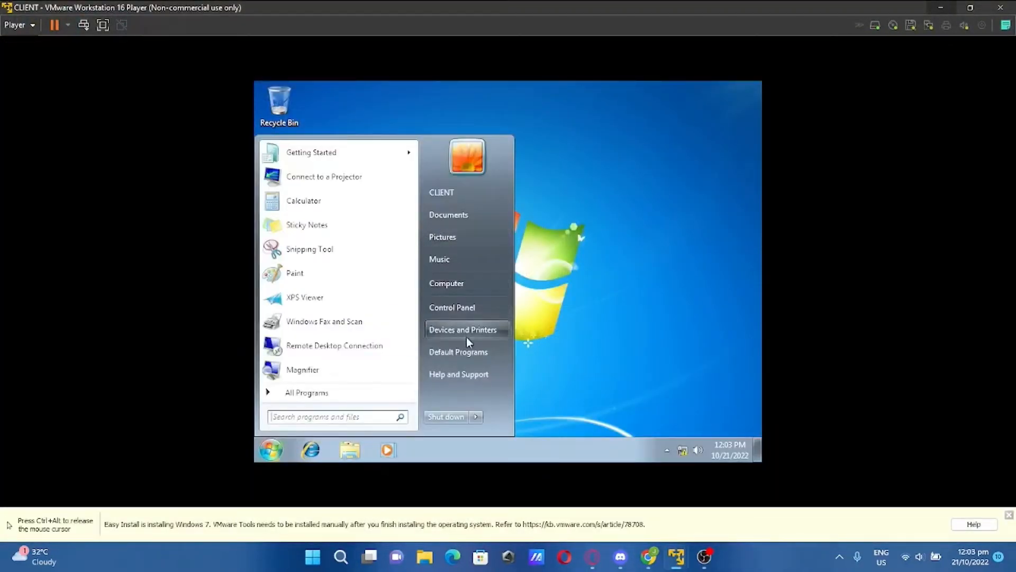
pyautogui.click(465, 283)
pyautogui.click(308, 325)
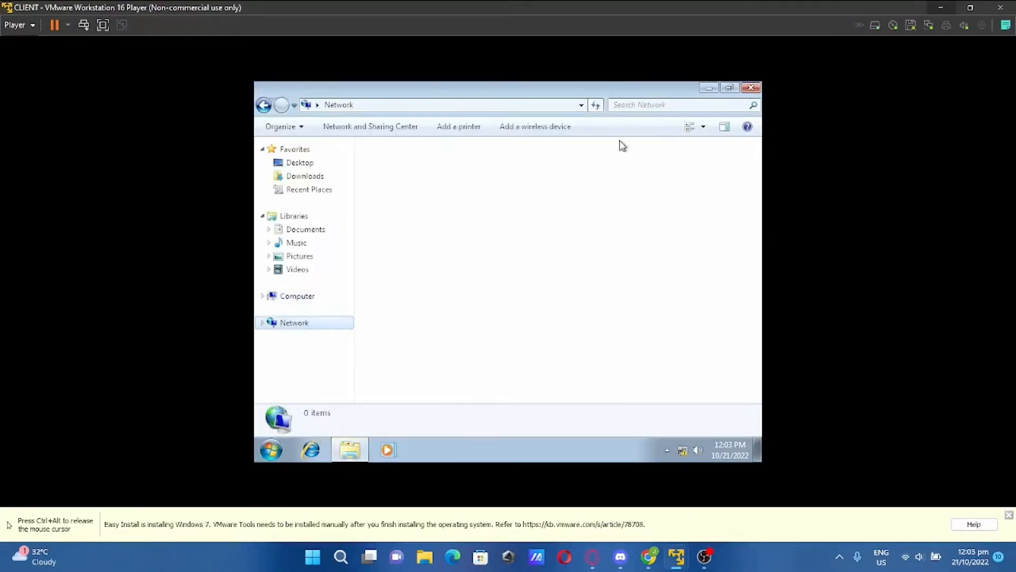
pyautogui.click(616, 144)
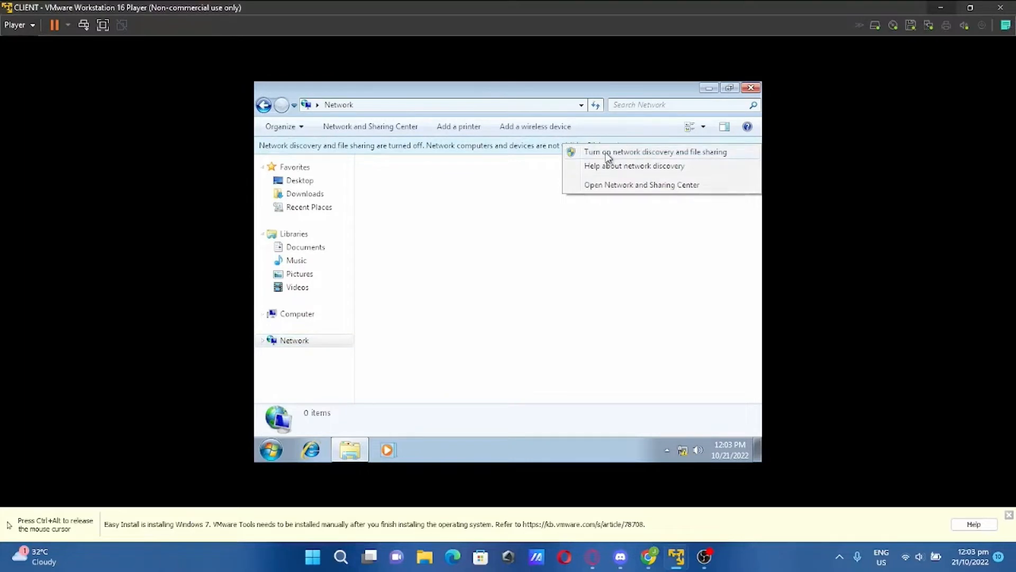
pyautogui.click(608, 154)
pyautogui.click(538, 274)
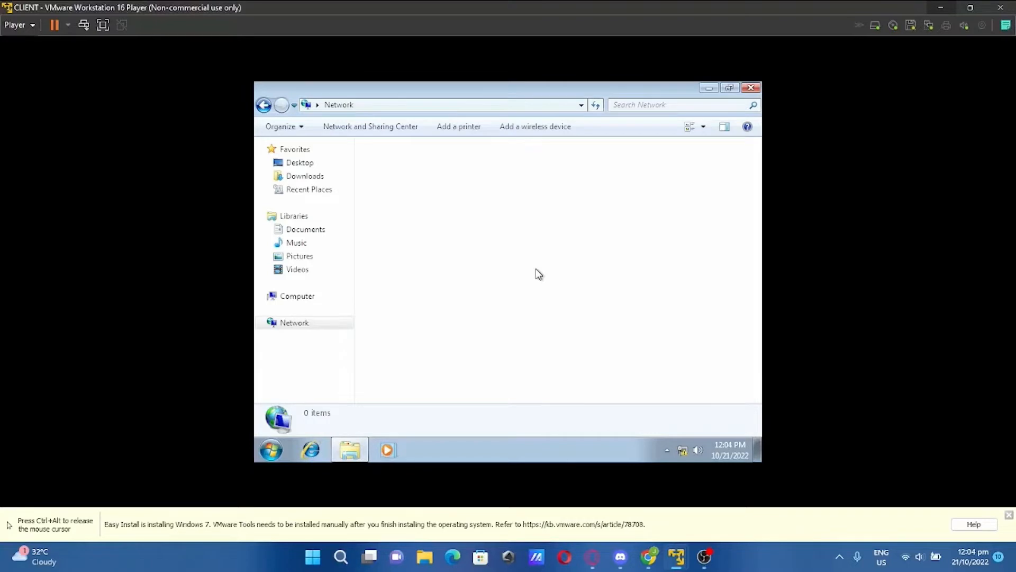
pyautogui.click(750, 87)
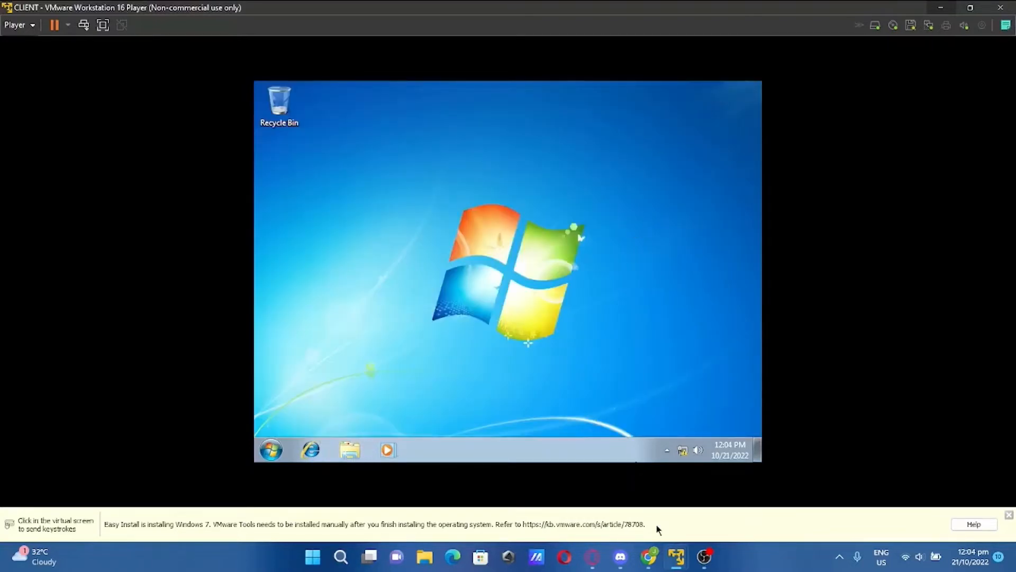
# On the server, install the Active Directory Domain Services role with its required .NET Framework 3.5.1 features
pyautogui.moveTo(676, 556)
pyautogui.click(744, 471)
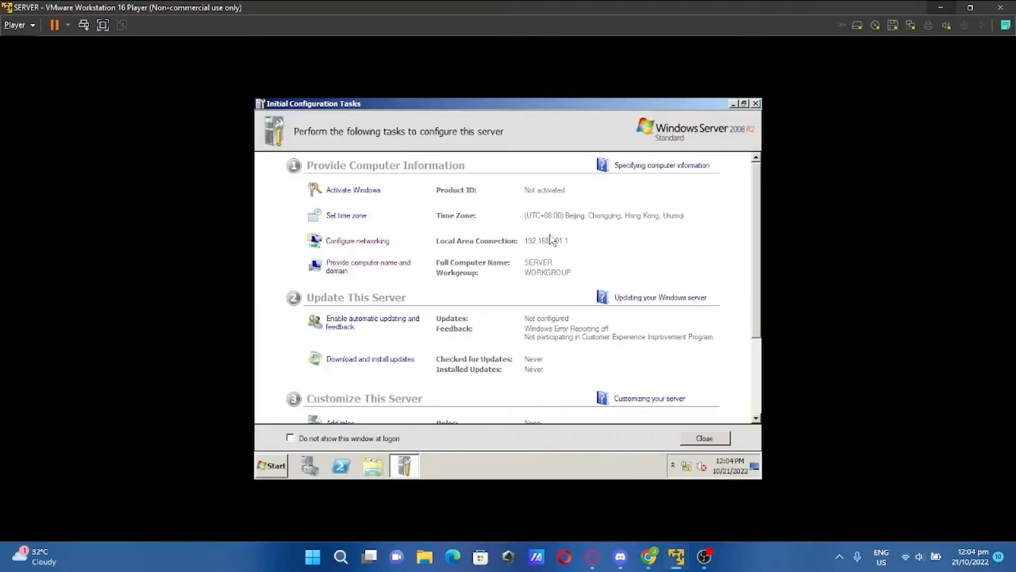
pyautogui.scroll(-3, 550, 240)
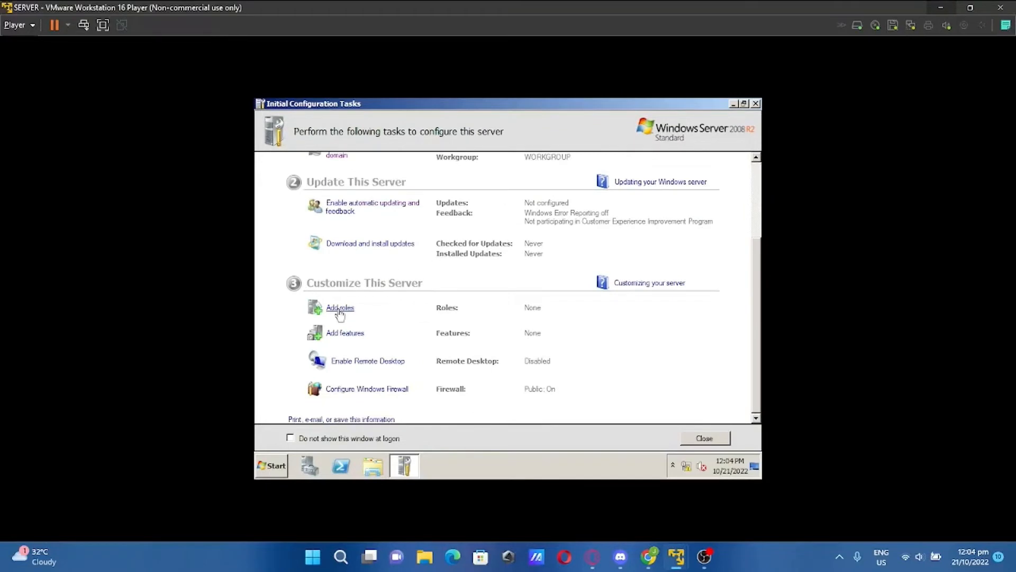
pyautogui.click(339, 310)
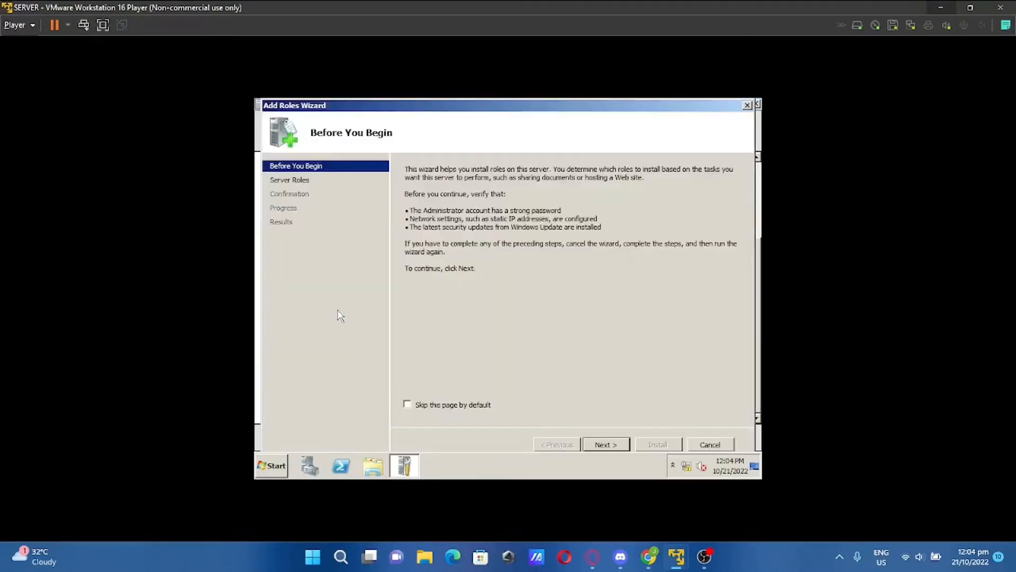
pyautogui.click(616, 448)
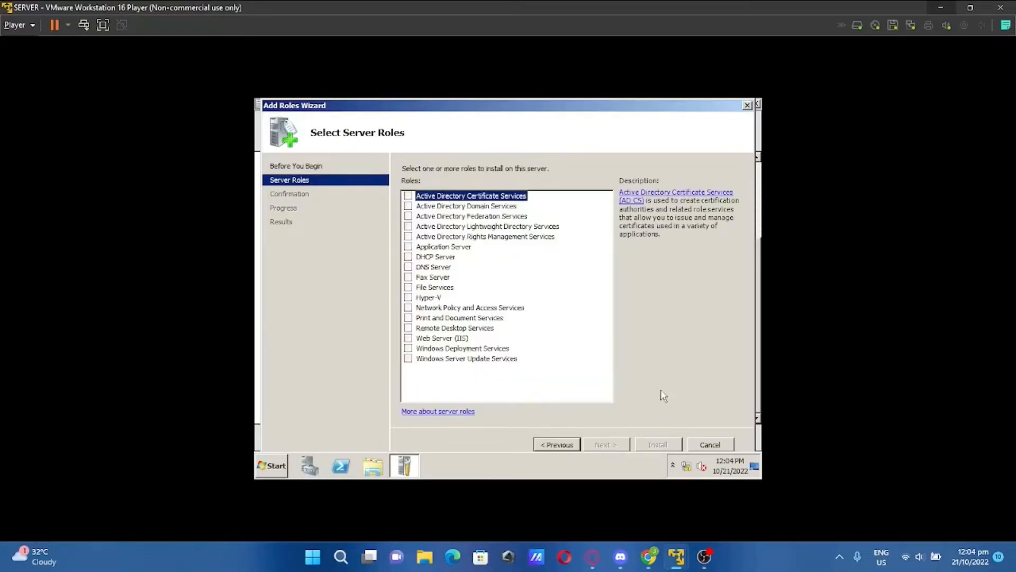
pyautogui.click(408, 206)
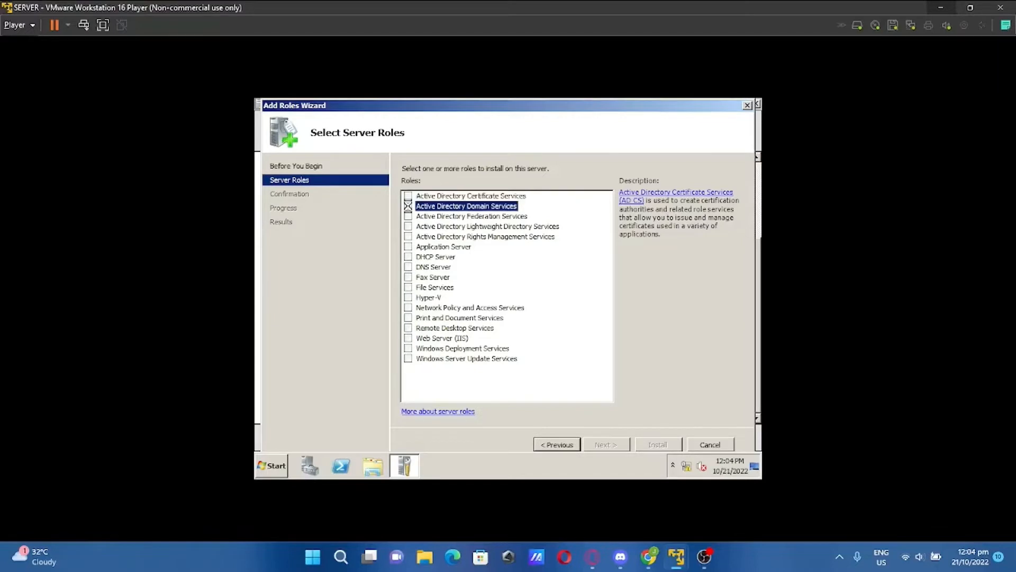
pyautogui.click(623, 349)
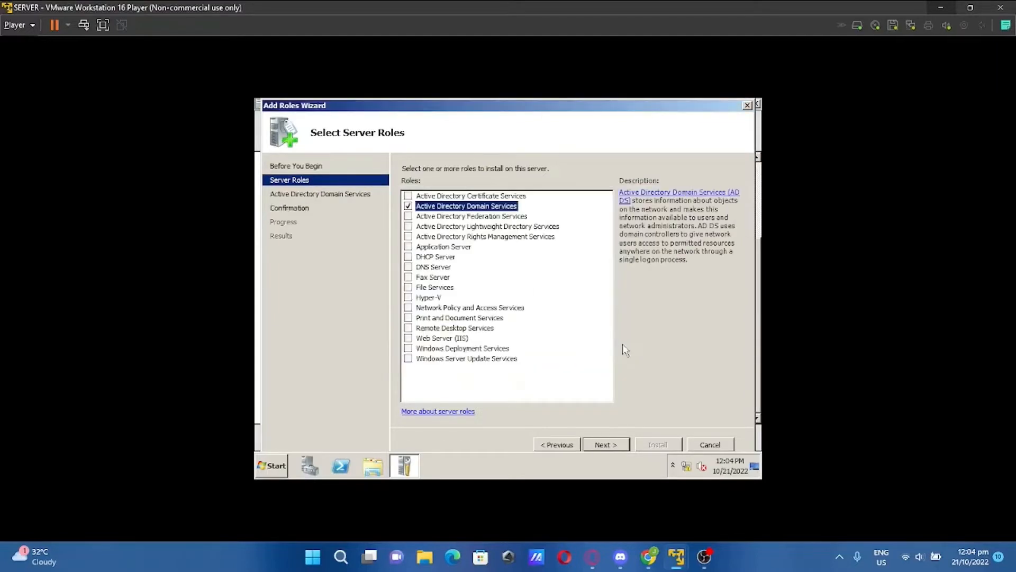
pyautogui.click(612, 446)
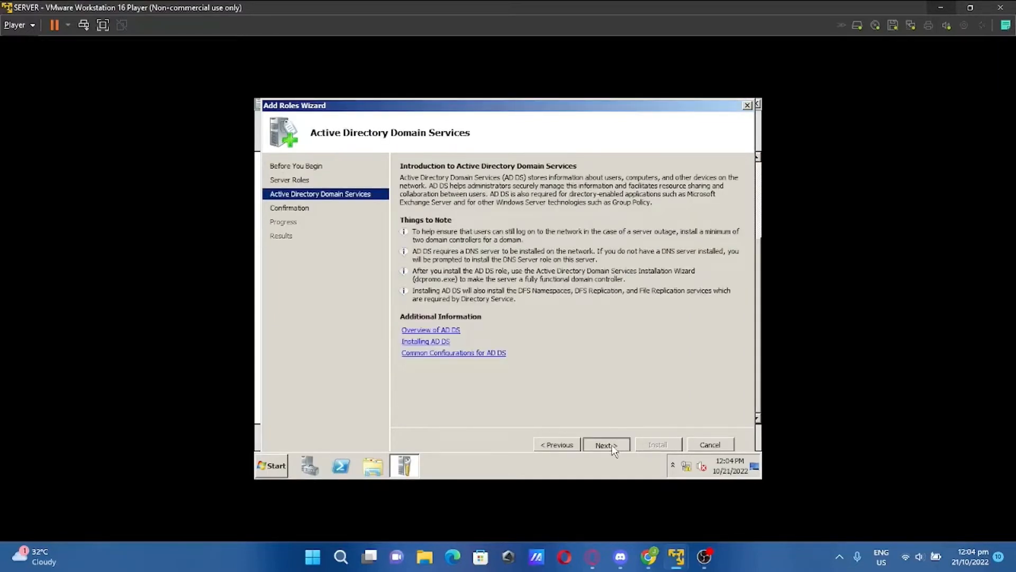
pyautogui.click(606, 445)
pyautogui.click(657, 444)
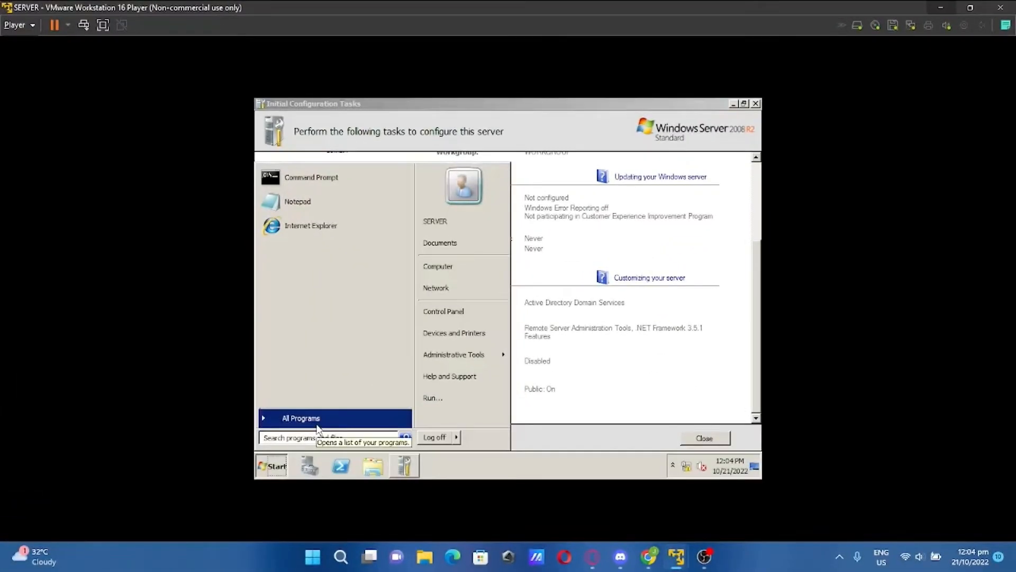
pyautogui.write('dcpromo')
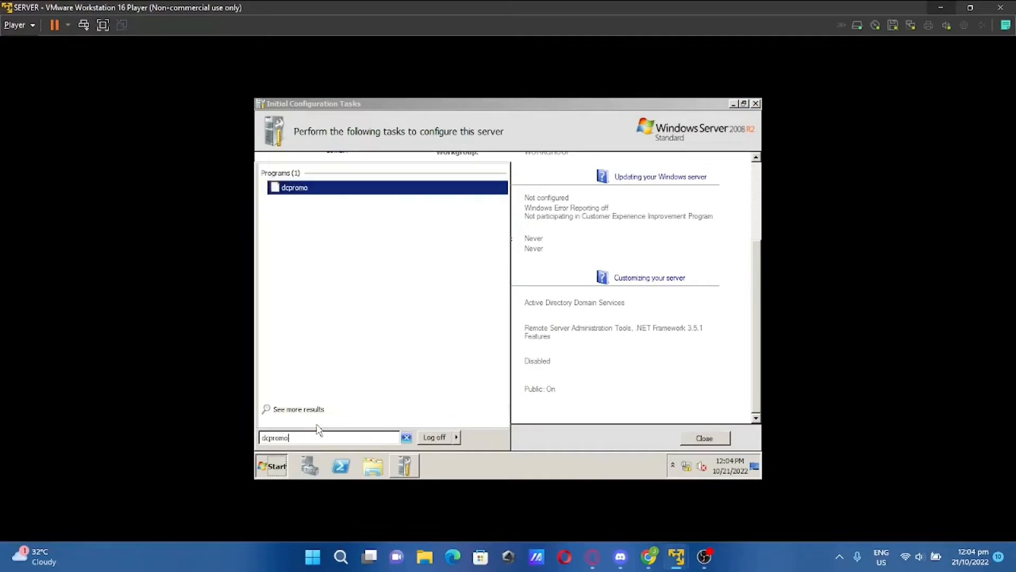
pyautogui.press('Return')
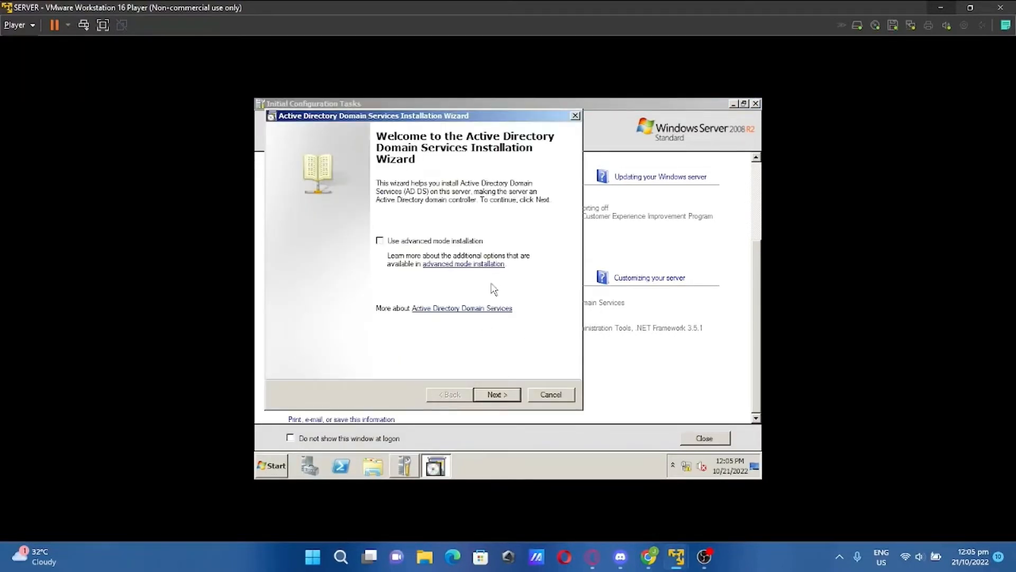
pyautogui.click(501, 396)
pyautogui.click(501, 394)
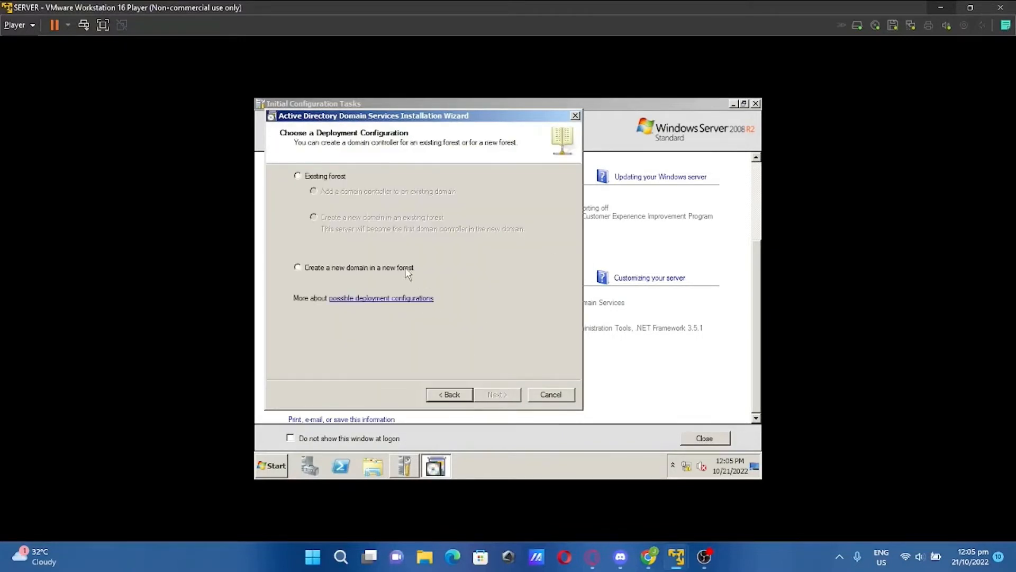
pyautogui.click(296, 269)
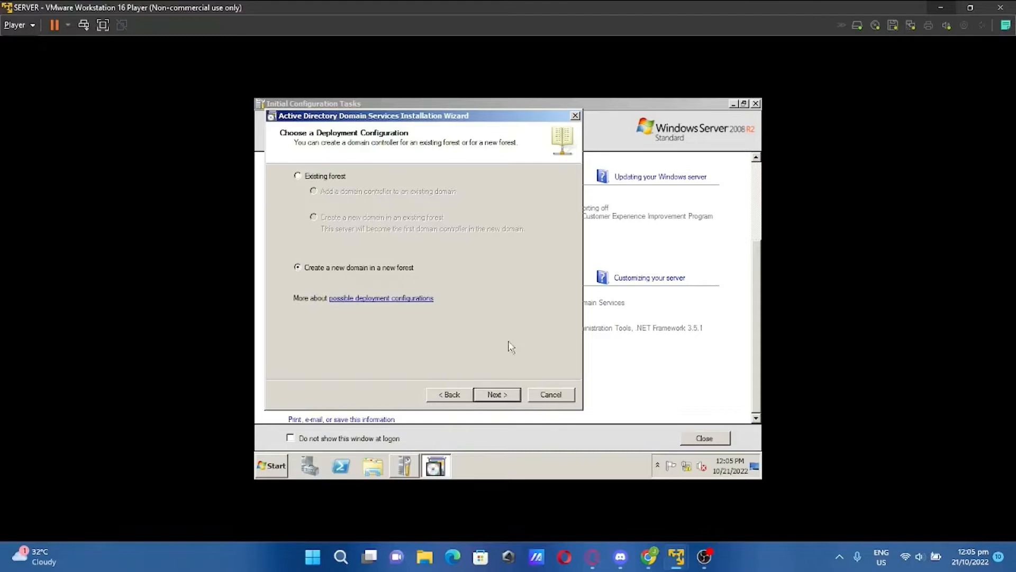
pyautogui.click(506, 397)
pyautogui.click(611, 352)
pyautogui.click(559, 397)
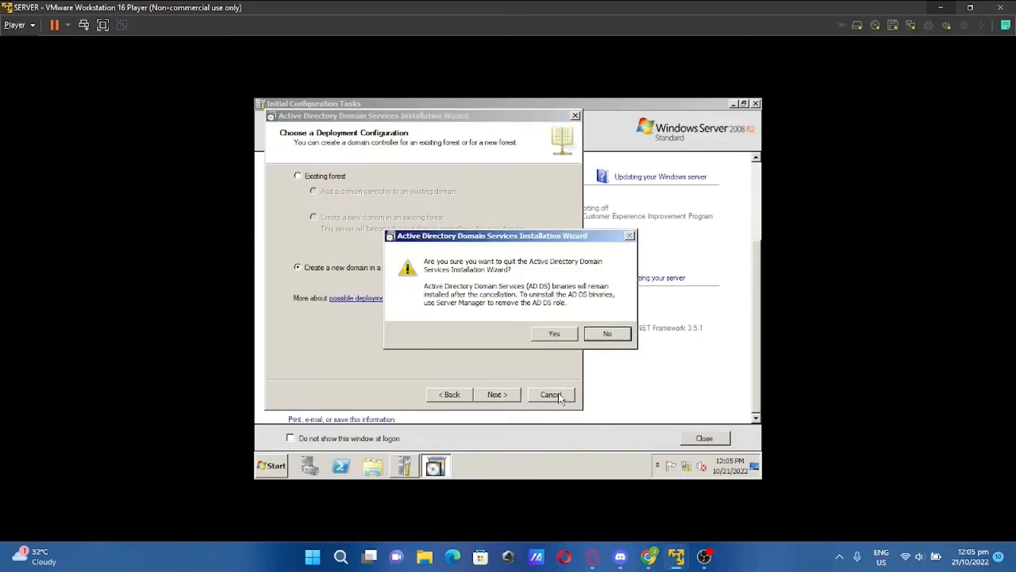
pyautogui.click(554, 335)
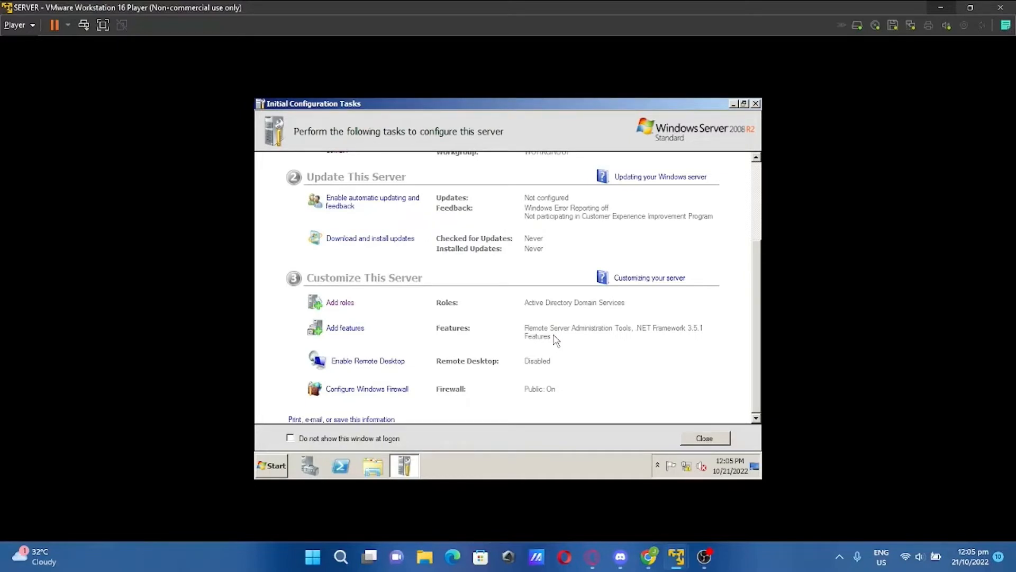
pyautogui.click(278, 467)
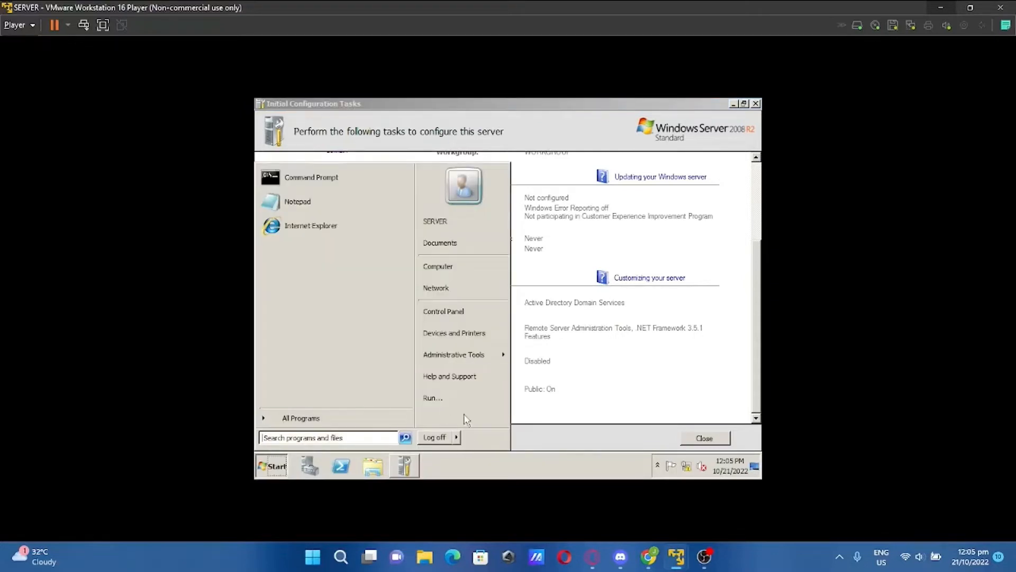
# Switch user to the logon screen and choose the Administrator account
pyautogui.click(459, 438)
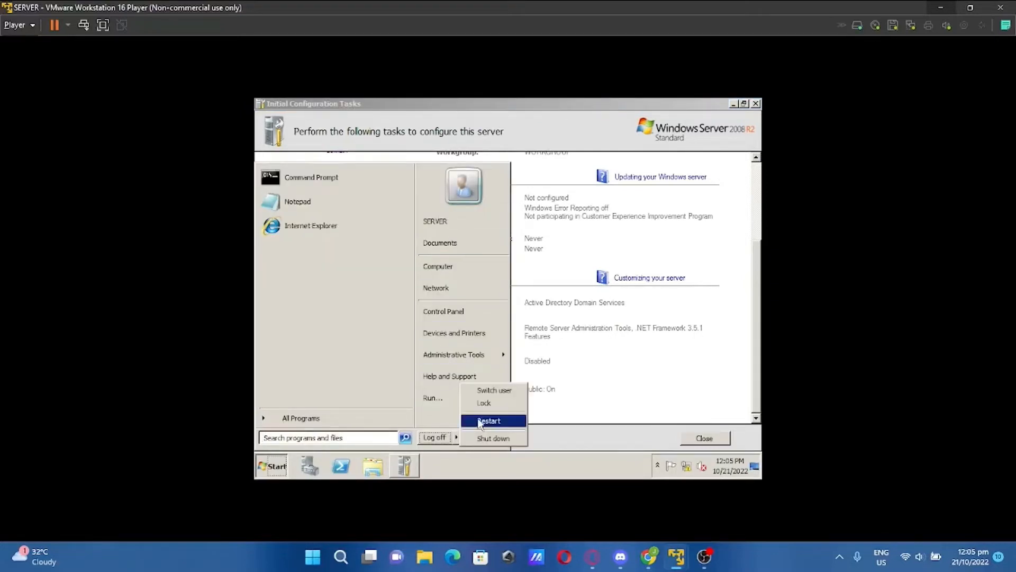
pyautogui.click(492, 390)
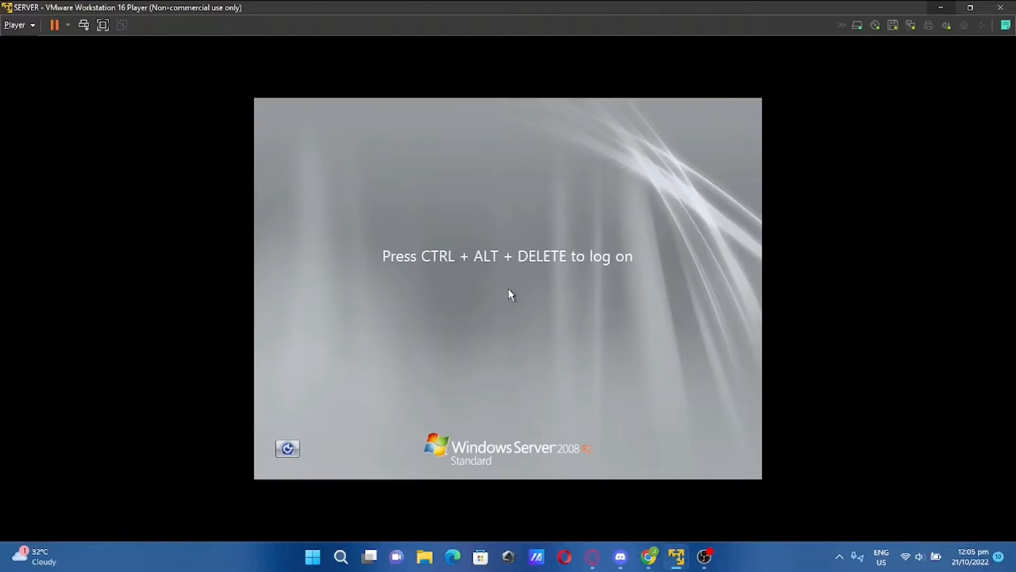
pyautogui.hotkey('ctrl', 'alt', 'Delete')
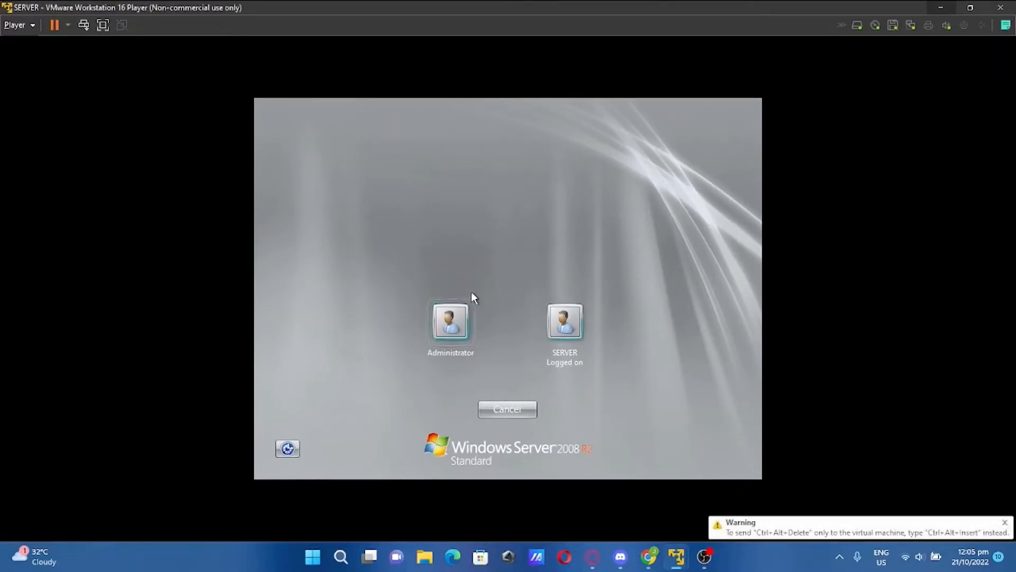
pyautogui.click(451, 322)
# Set and confirm a new Administrator password, then sign in
pyautogui.click(475, 410)
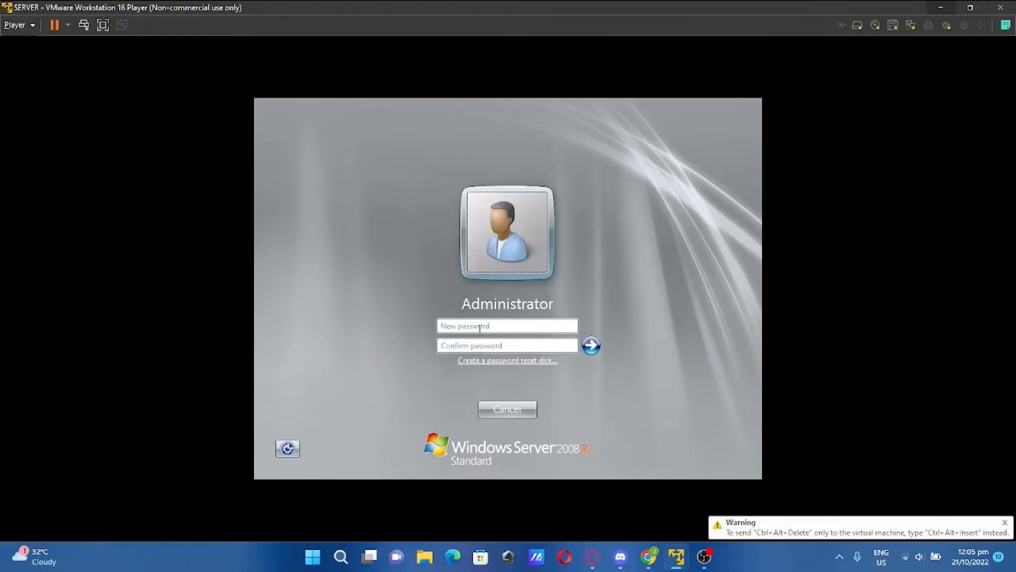
pyautogui.write('P@ssw0rd1')
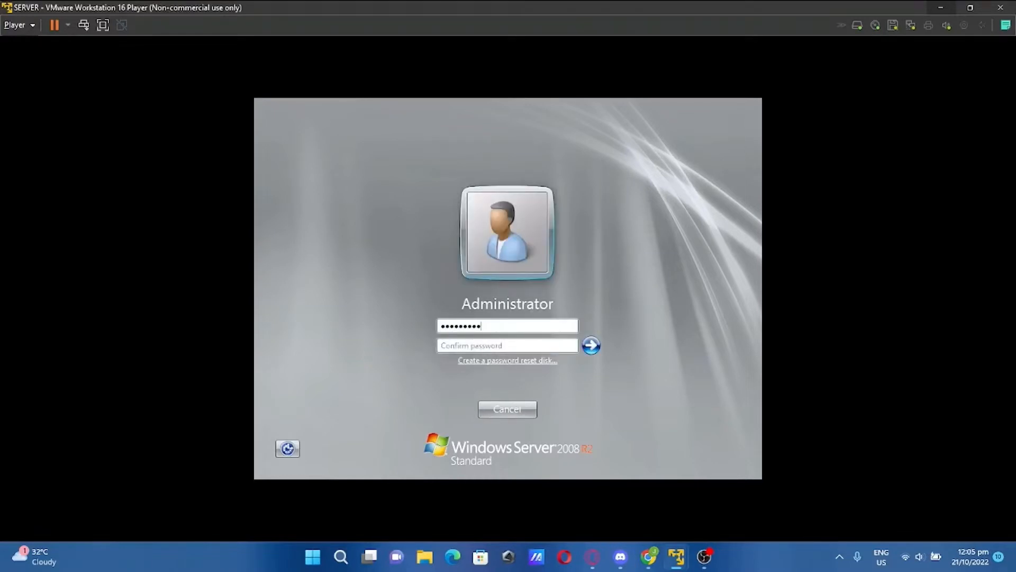
pyautogui.write('23')
pyautogui.click(477, 344)
pyautogui.press('capslock')
pyautogui.write('P@ssw0rd1234')
pyautogui.press('Return')
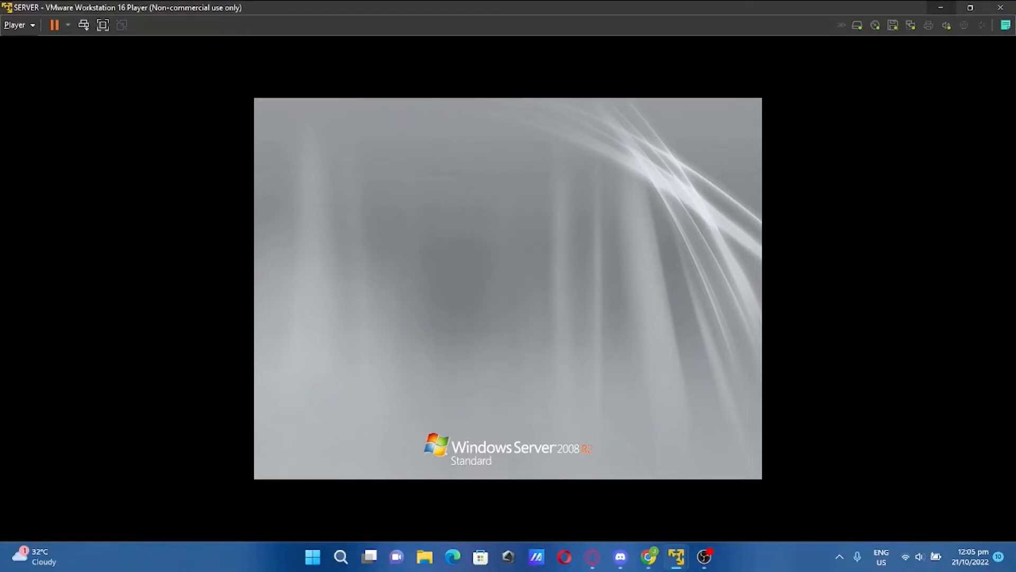
pyautogui.press('Return')
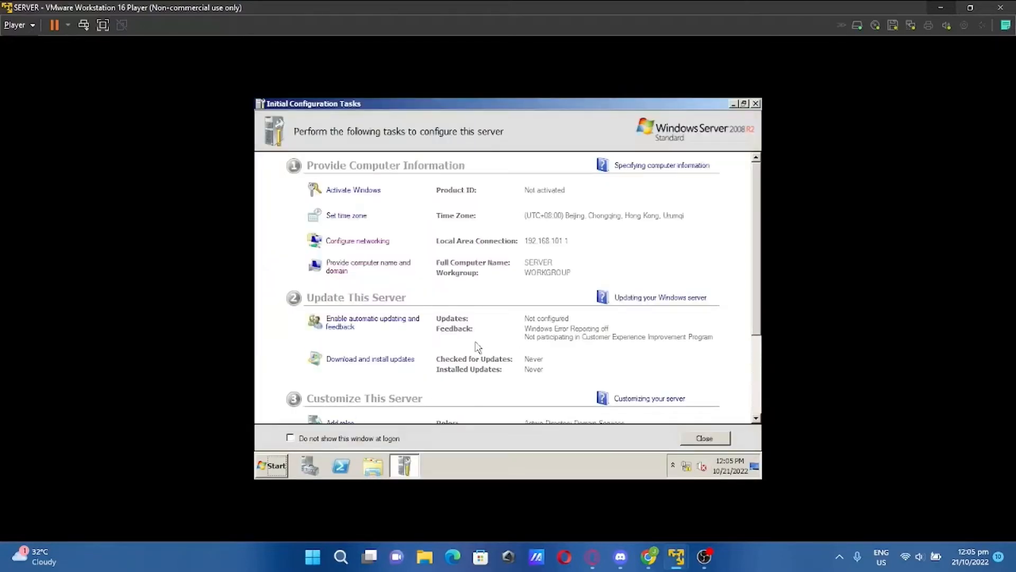
# Launch dcpromo and advance to the deployment configuration page
pyautogui.scroll(-3, 478, 347)
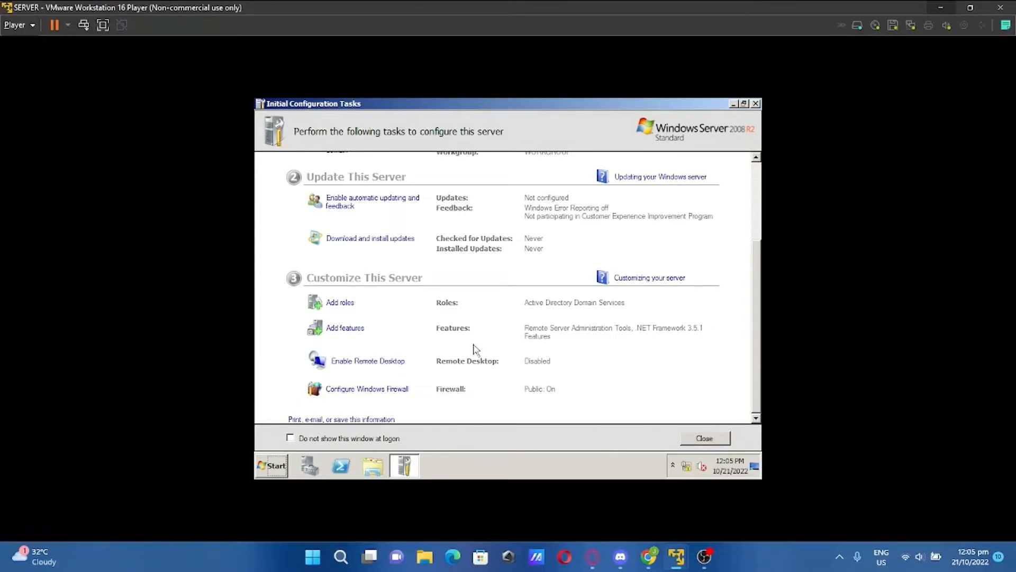
pyautogui.click(272, 474)
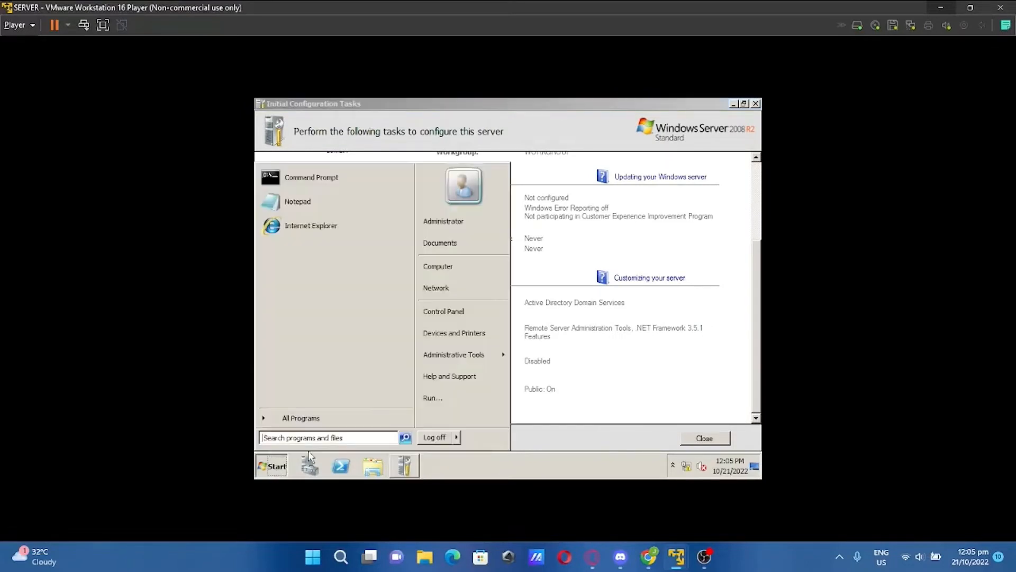
pyautogui.write('dcpromo')
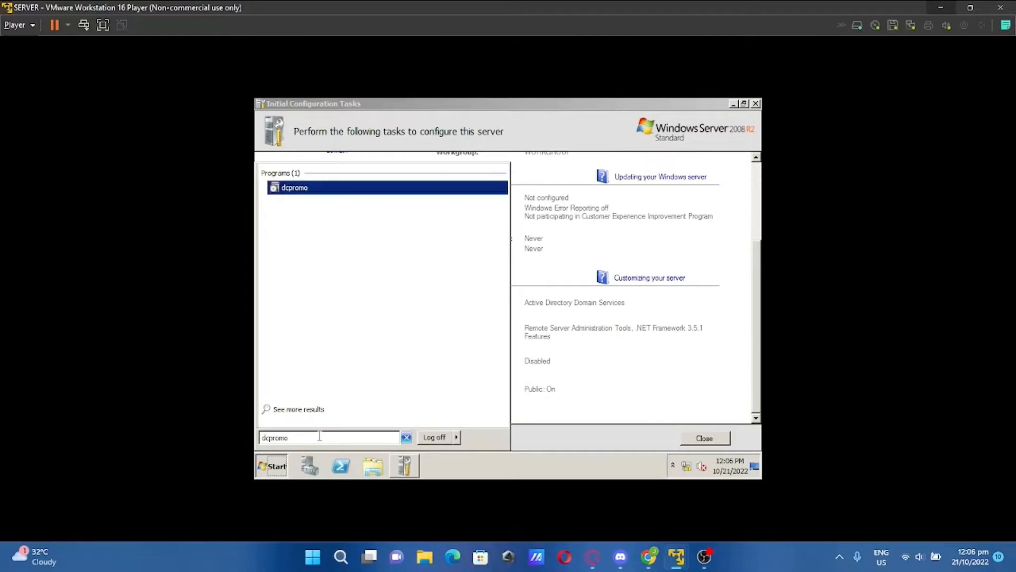
pyautogui.press('Return')
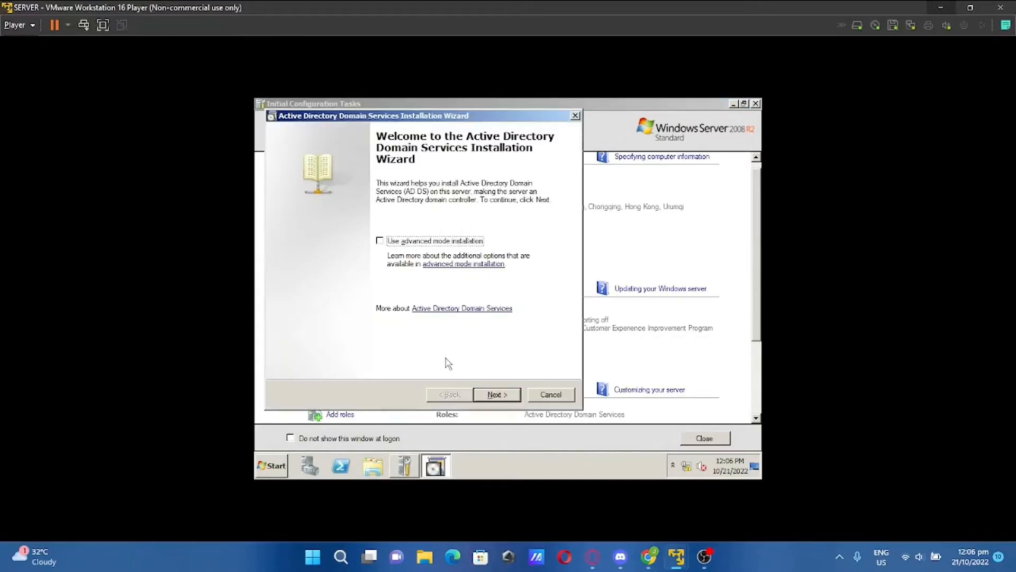
pyautogui.click(505, 397)
pyautogui.click(496, 395)
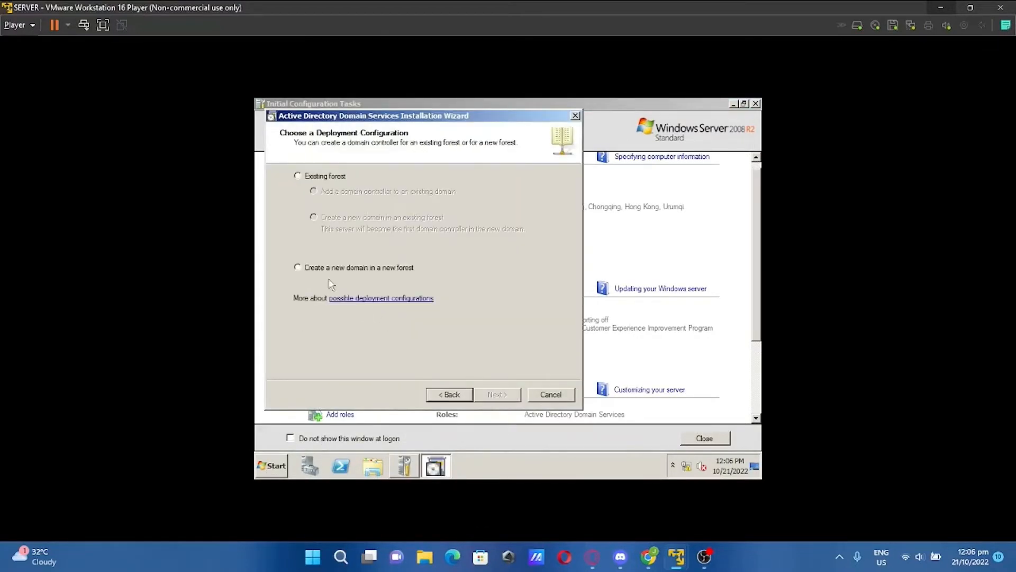
# Create a new domain in a new forest with root domain ceu.net
pyautogui.click(298, 268)
pyautogui.click(512, 396)
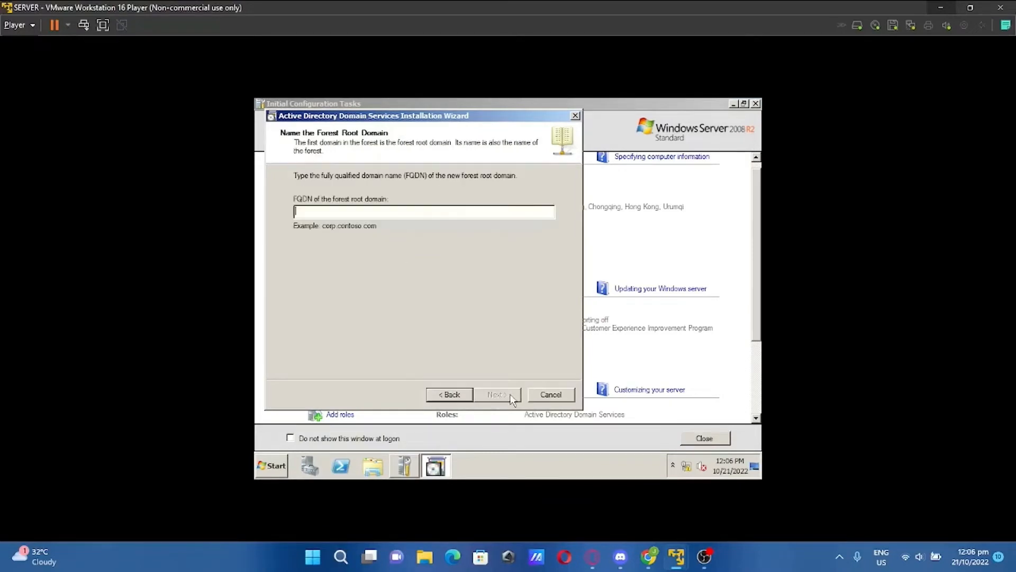
pyautogui.write('cou')
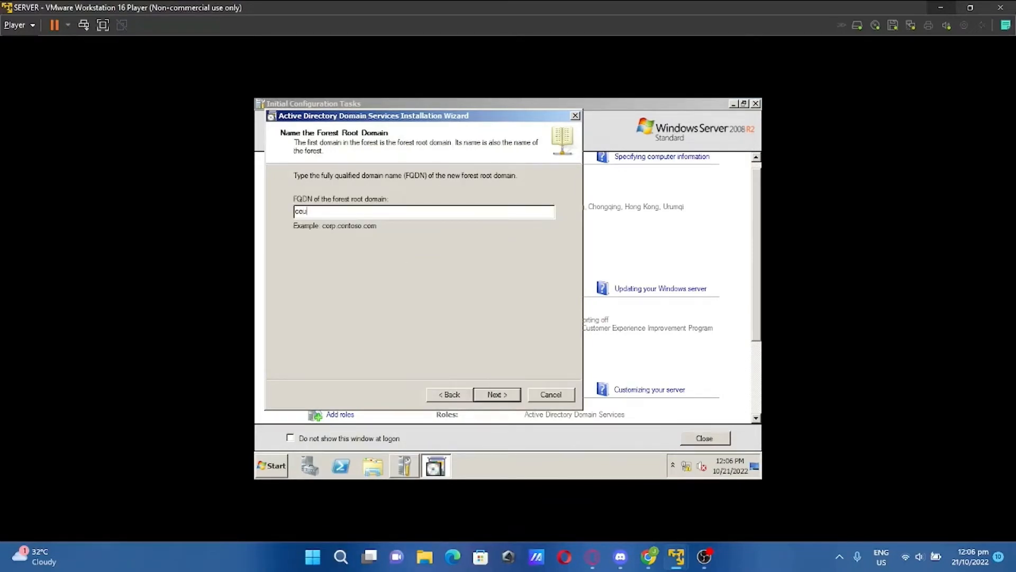
pyautogui.write('.net')
pyautogui.press('Return')
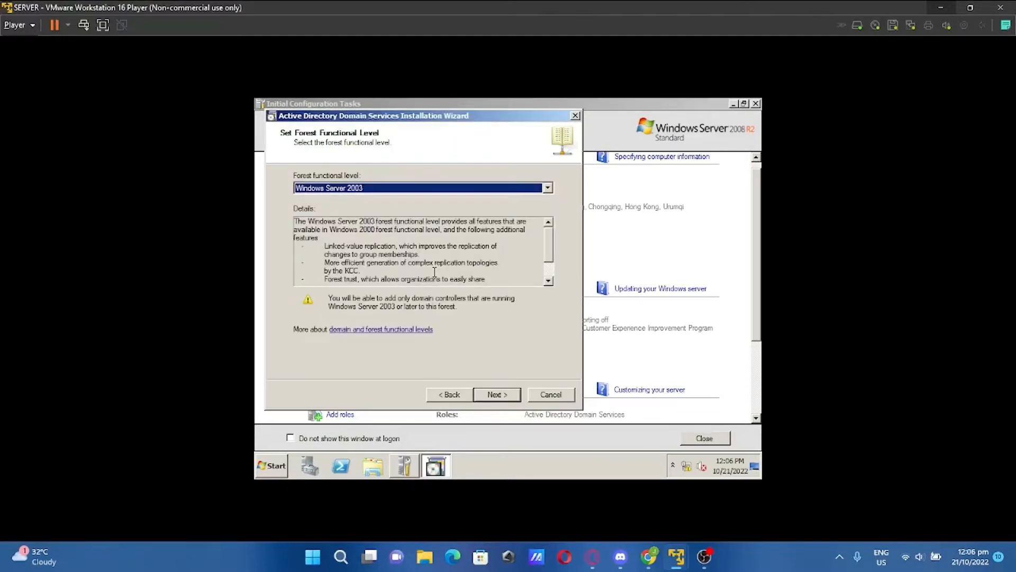
# Set forest and domain functional levels to Windows Server 2008, keeping the DNS server option
pyautogui.click(547, 187)
pyautogui.click(479, 213)
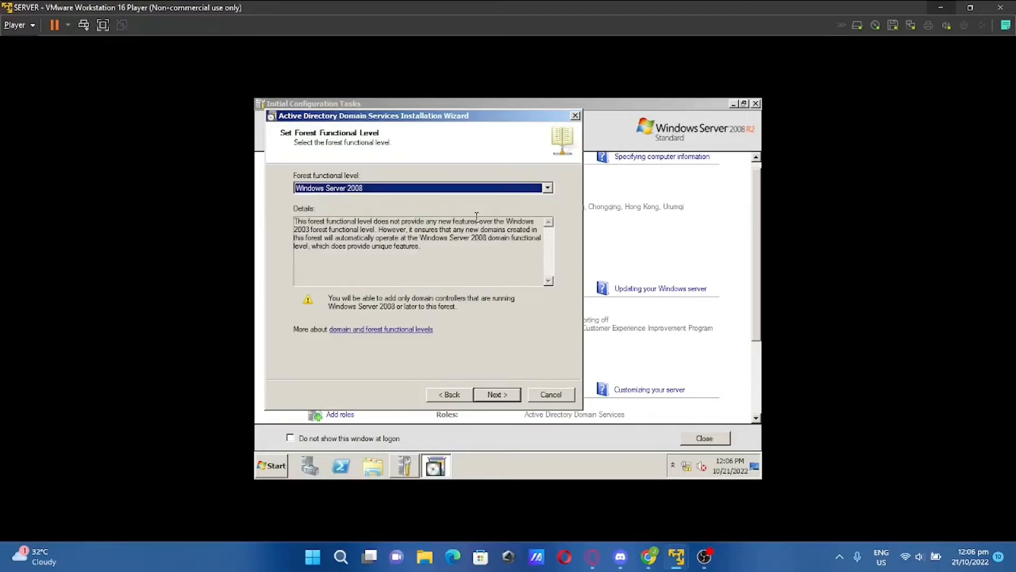
pyautogui.click(496, 396)
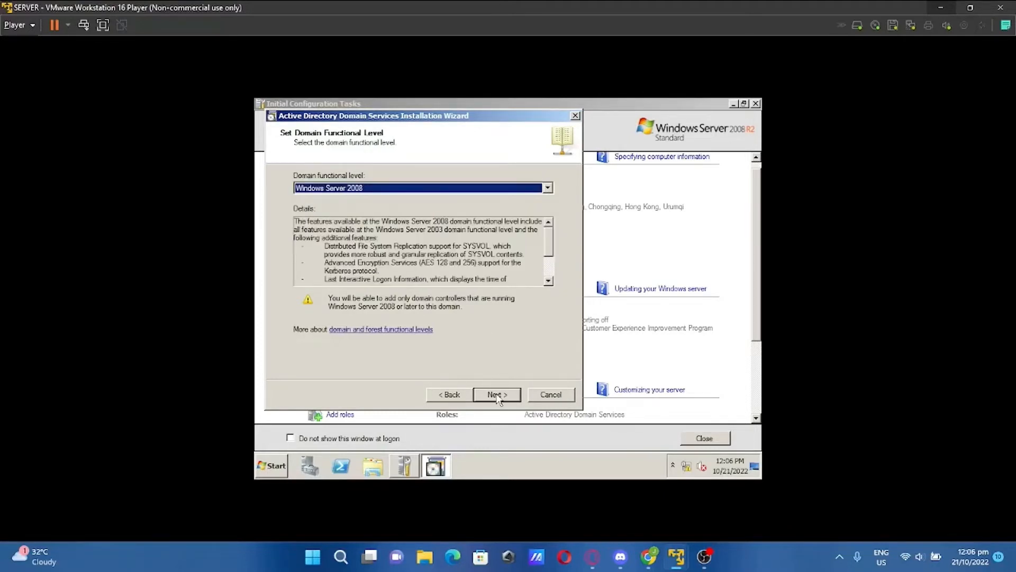
pyautogui.click(498, 396)
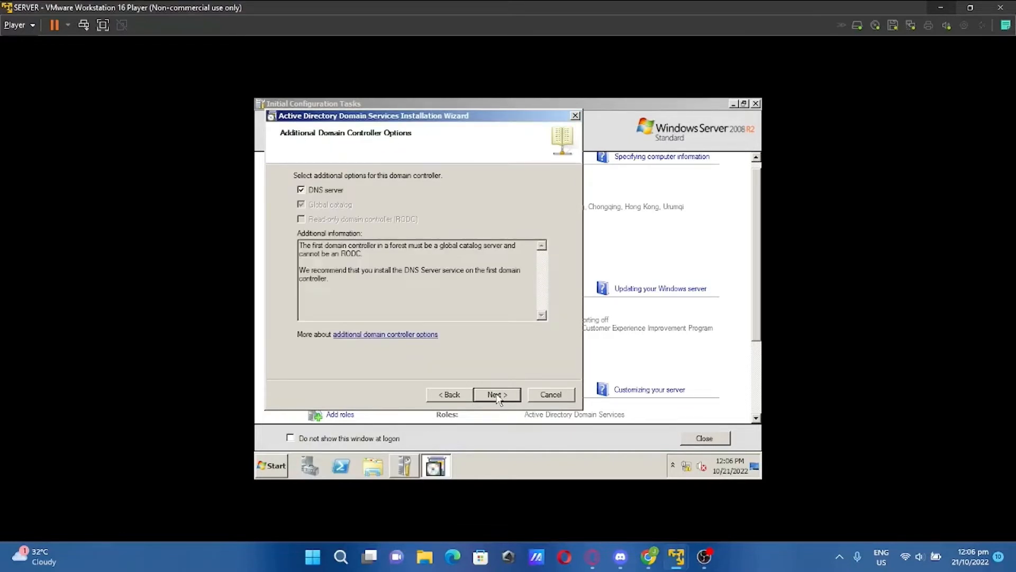
pyautogui.click(497, 399)
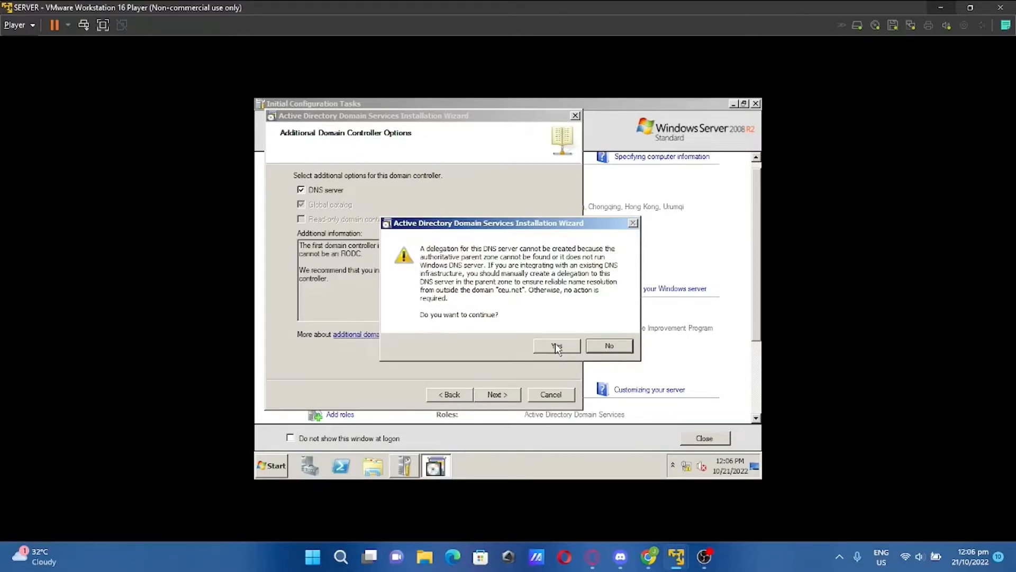
pyautogui.click(557, 347)
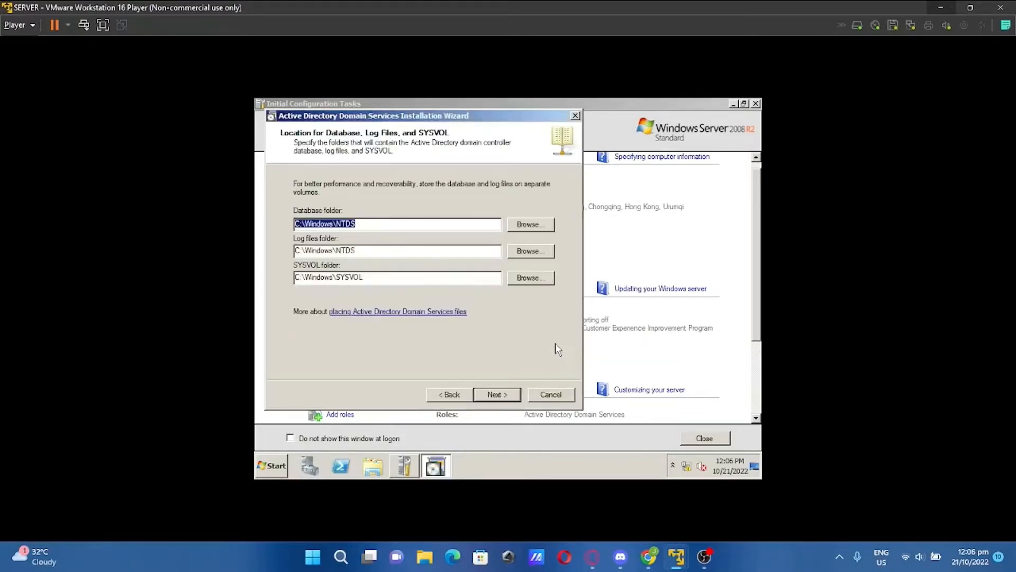
# Keep default folders, enter and confirm the restore-mode password, and review the summary
pyautogui.click(506, 398)
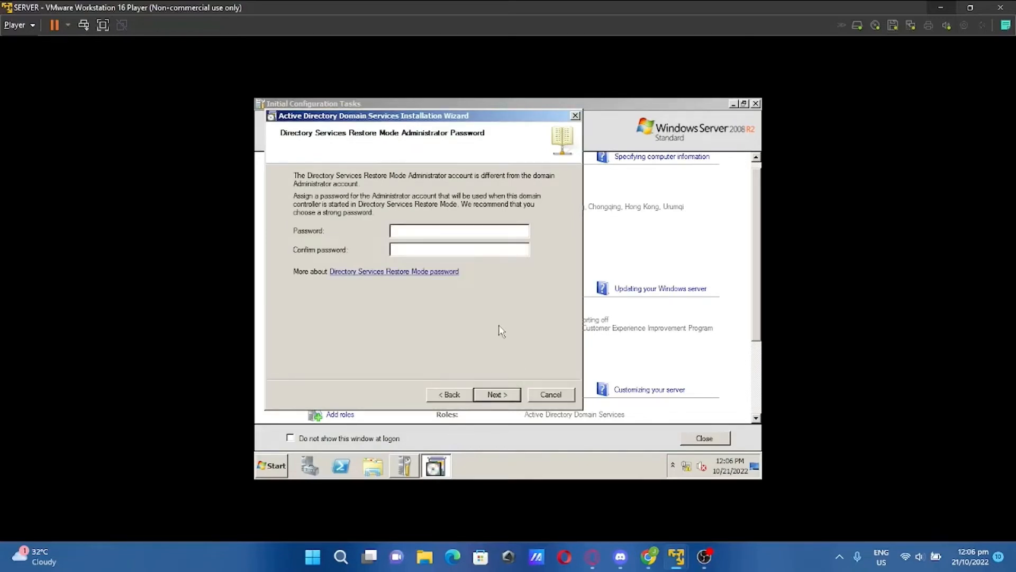
pyautogui.press('capslock')
pyautogui.write('••••••••••••')
pyautogui.click(490, 249)
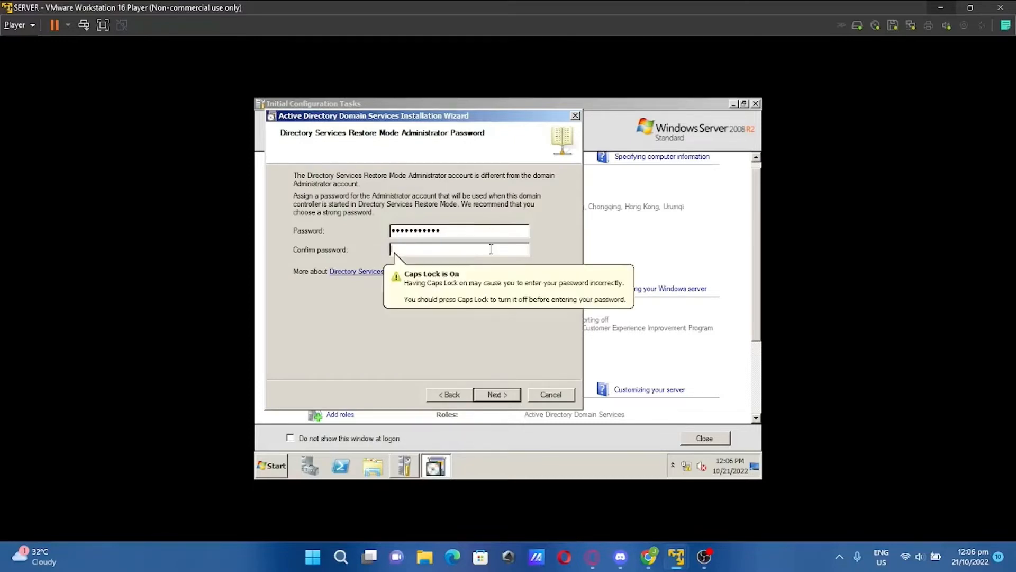
pyautogui.write('••••••••••••')
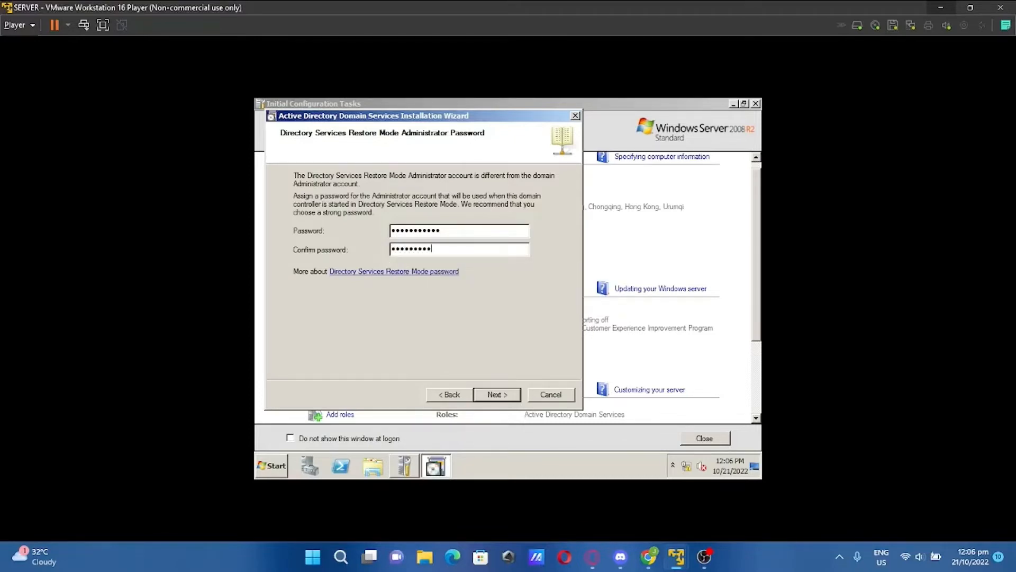
pyautogui.press('Return')
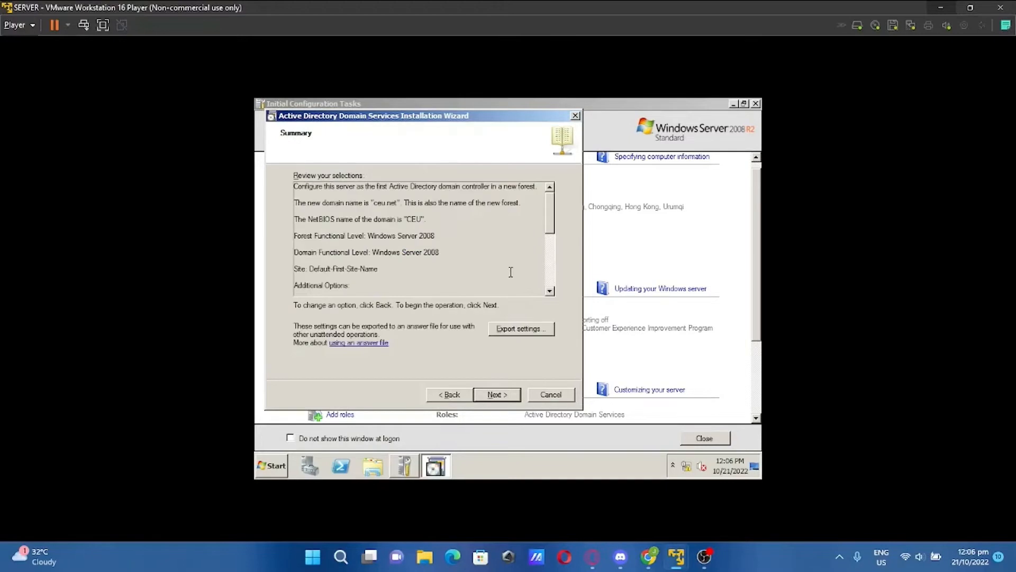
pyautogui.scroll(-3, 512, 273)
pyautogui.scroll(5, 511, 272)
# Install AD DS for ceu.net from the Summary page and close the wizard when done
pyautogui.click(513, 395)
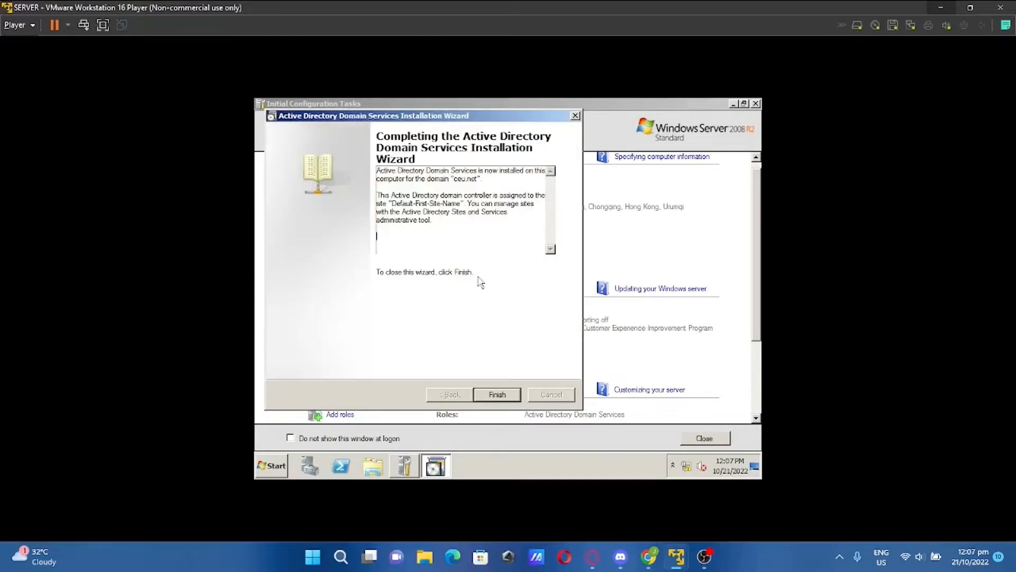
pyautogui.click(498, 395)
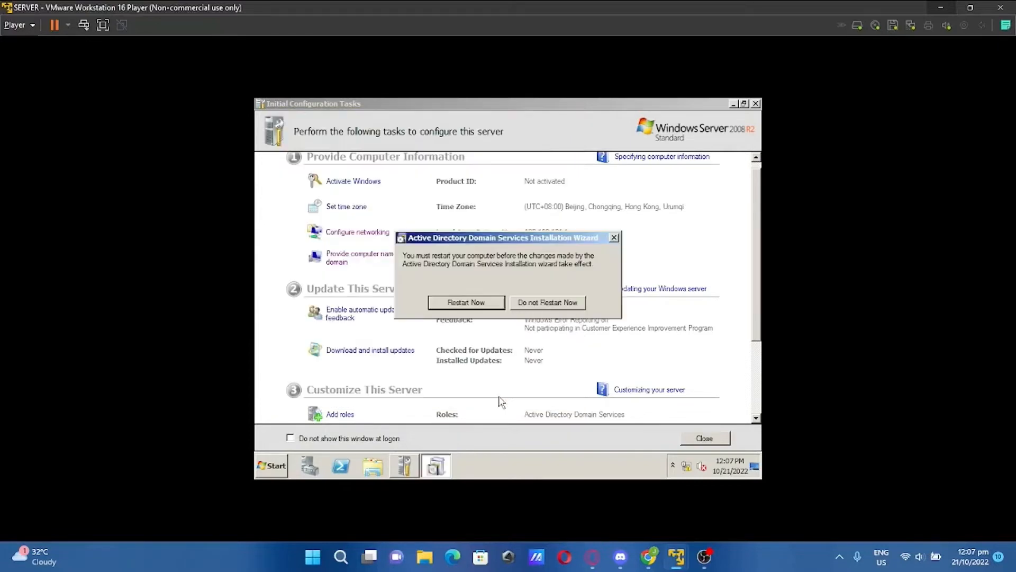
# Restart the server and sign back in with the Administrator password
pyautogui.click(466, 302)
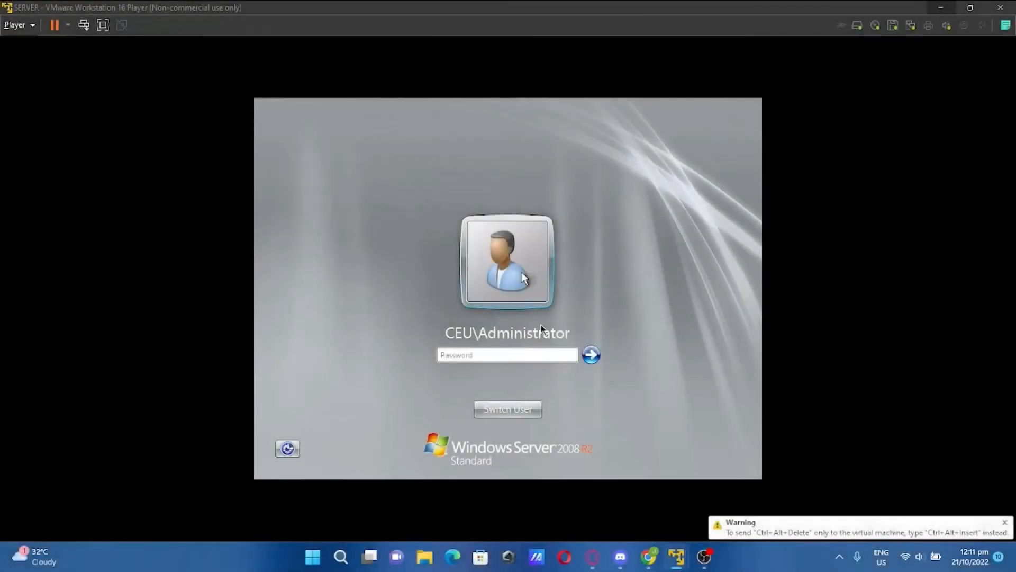
pyautogui.click(541, 326)
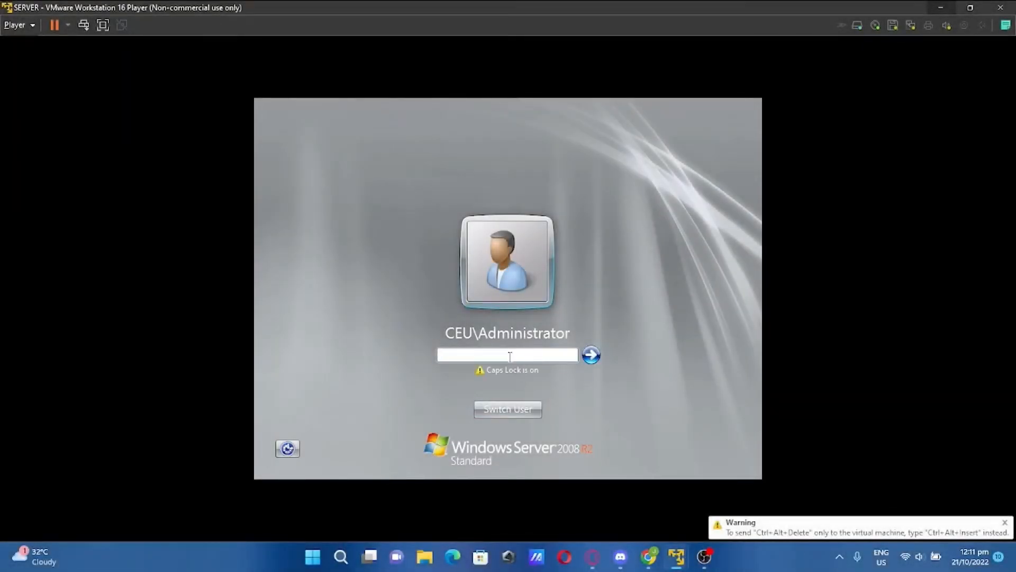
pyautogui.write('***********')
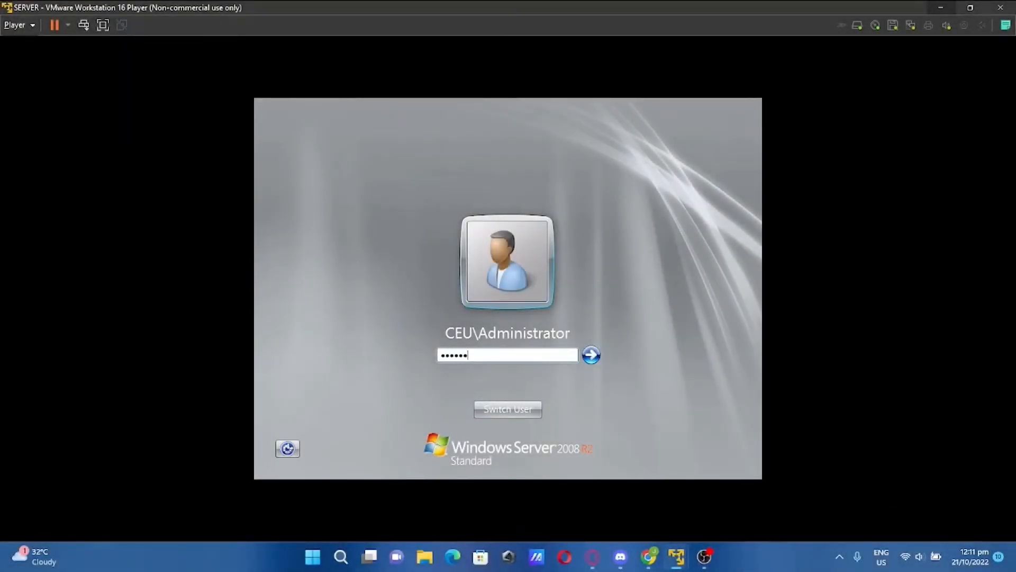
pyautogui.press('Return')
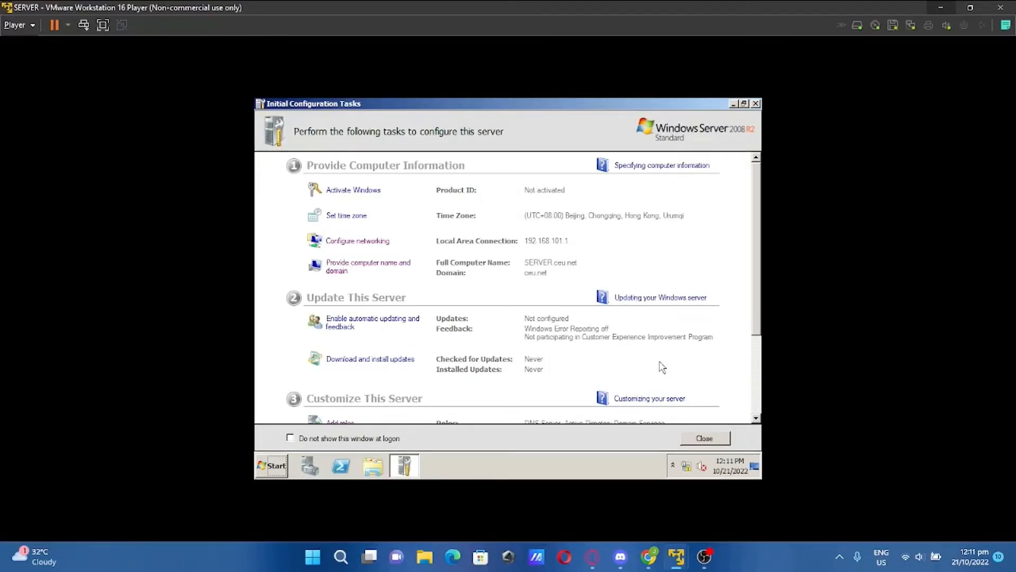
# Switch to the CLIENT VM and open Computer's system properties
pyautogui.moveTo(682, 560)
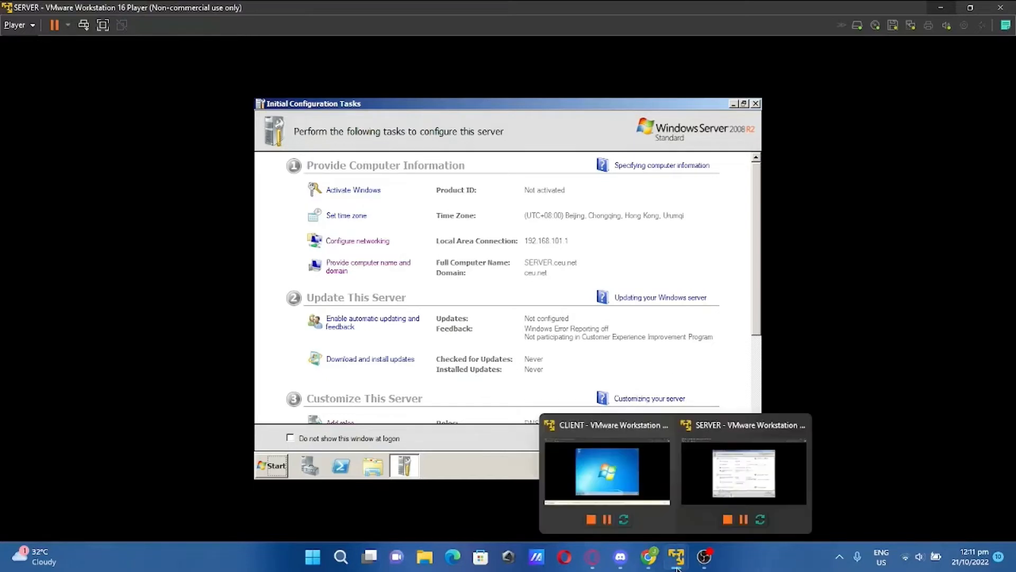
pyautogui.click(627, 484)
pyautogui.click(528, 332)
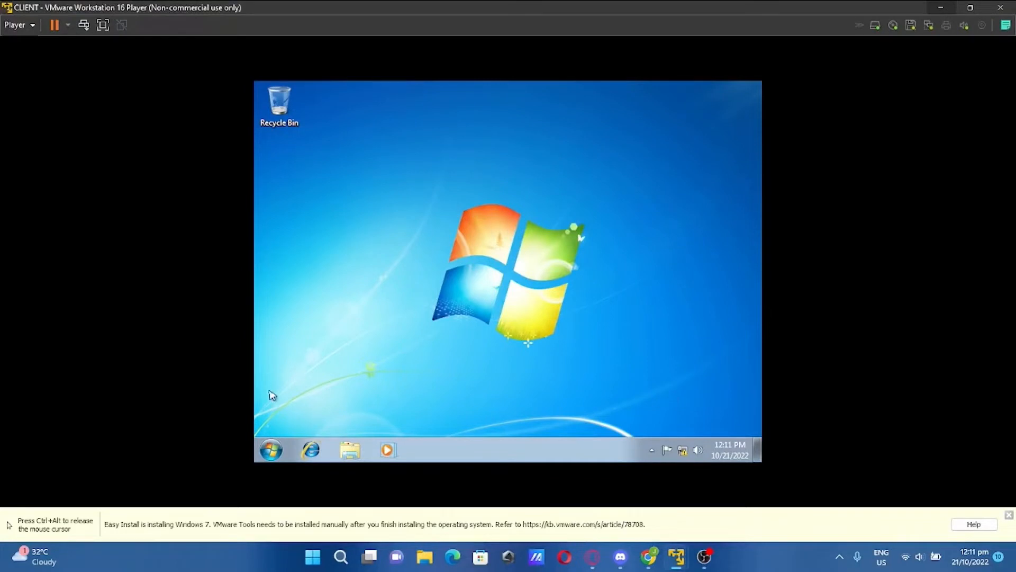
pyautogui.hotkey('ctrl', 'alt')
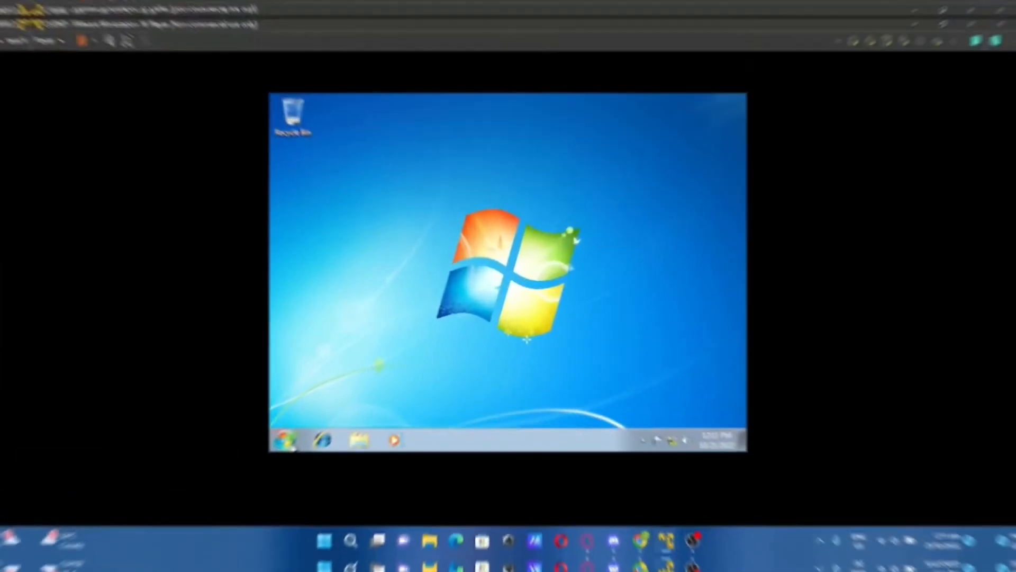
pyautogui.click(254, 462)
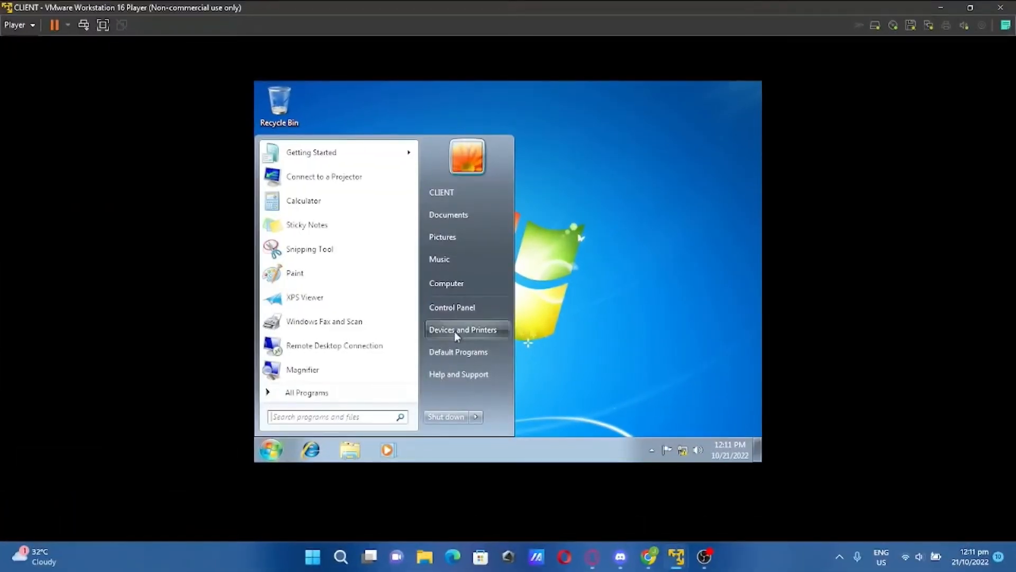
pyautogui.rightClick(451, 285)
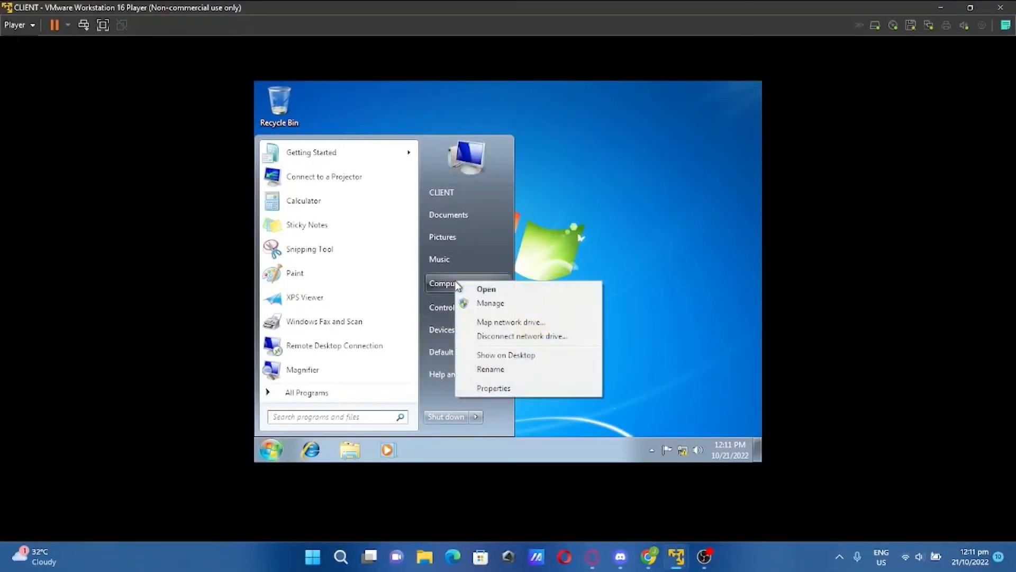
pyautogui.click(507, 391)
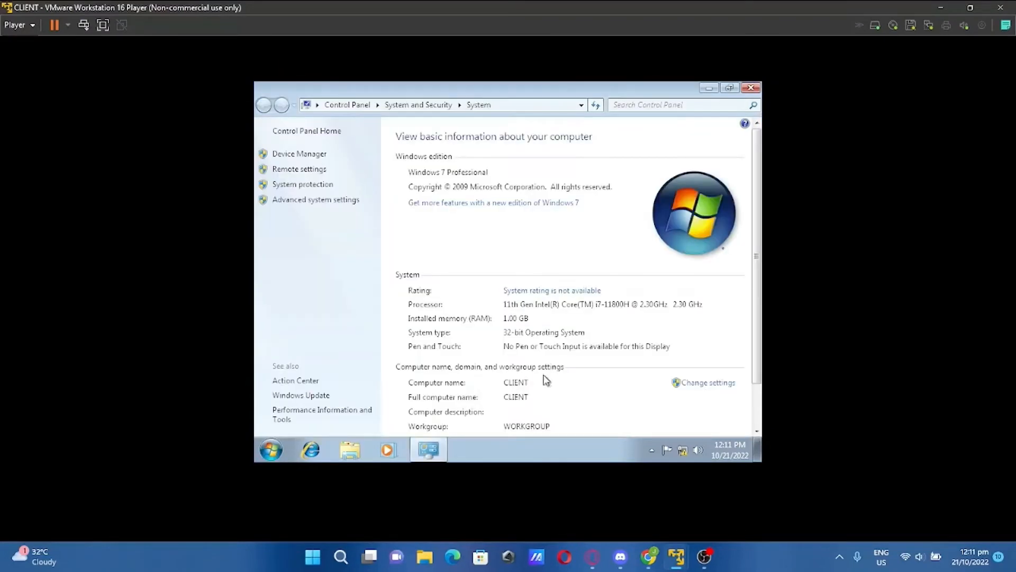
# Allow Remote Desktop connections from any version on the Remote tab, apply, and verify
pyautogui.click(341, 201)
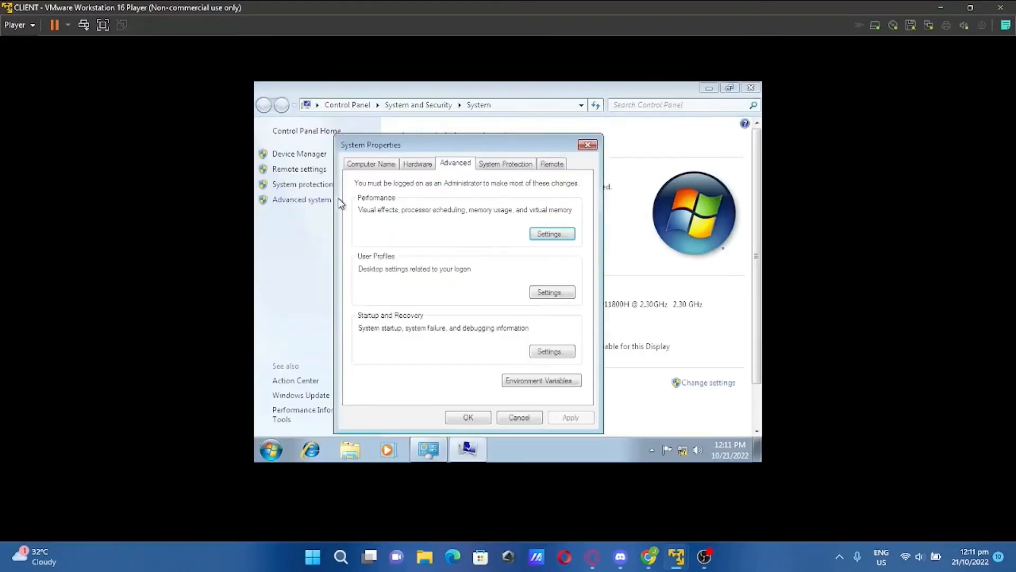
pyautogui.click(556, 167)
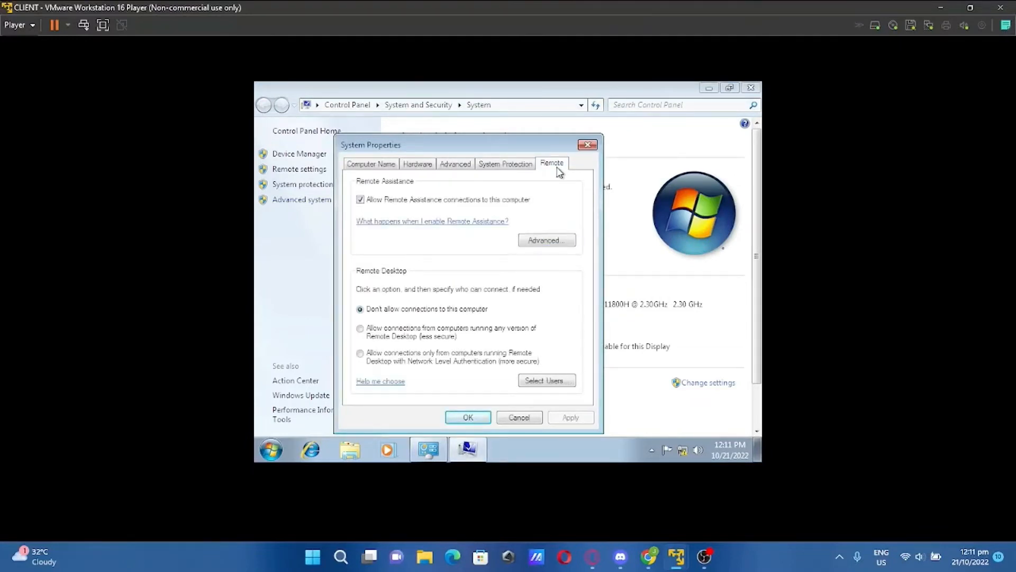
pyautogui.click(360, 329)
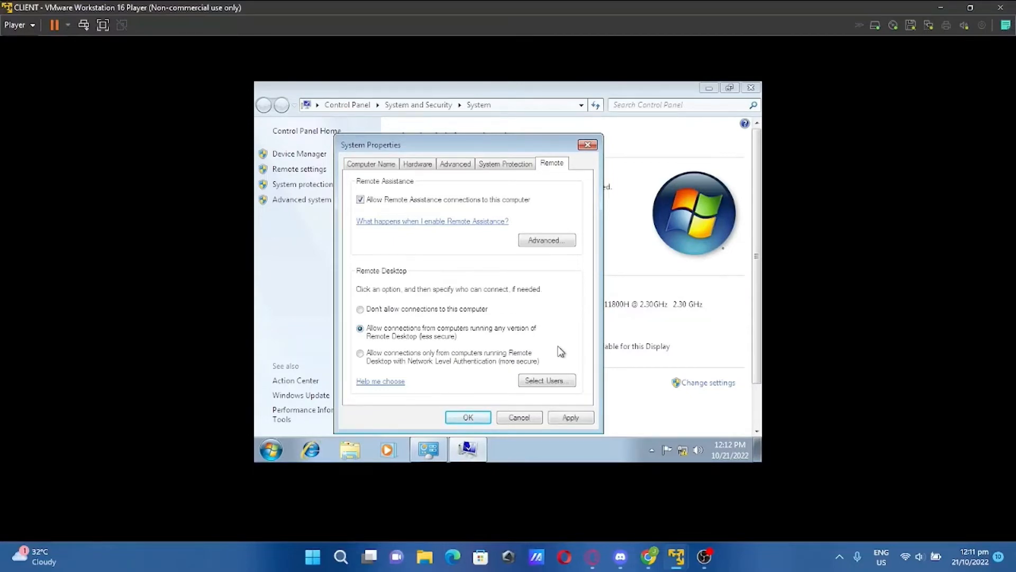
pyautogui.click(574, 420)
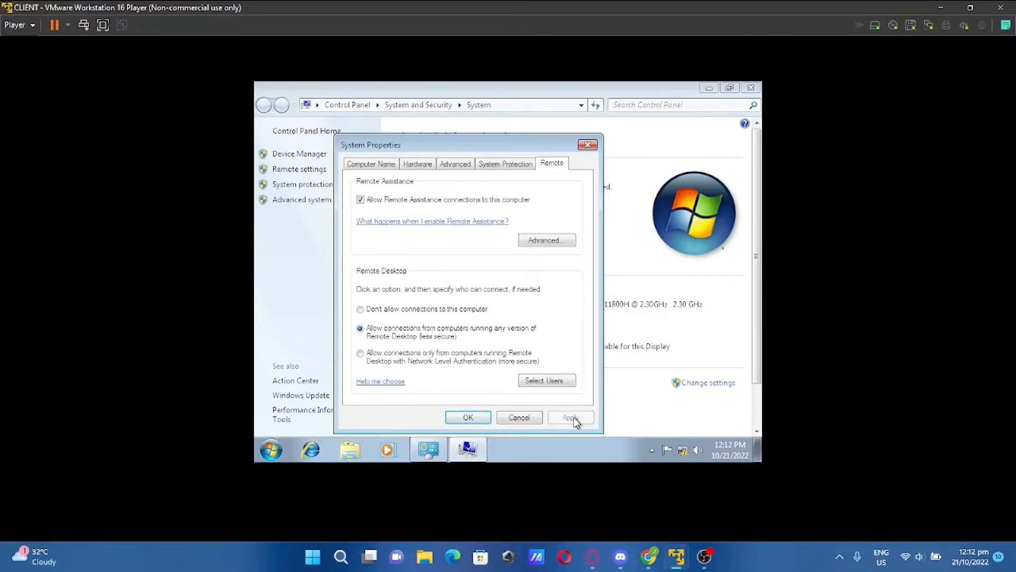
pyautogui.click(482, 419)
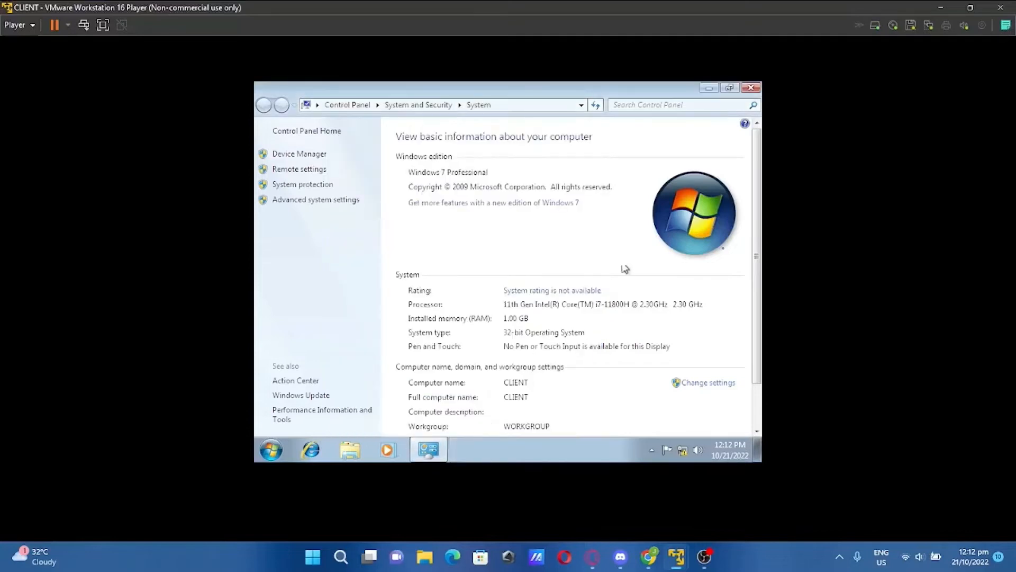
pyautogui.click(327, 202)
pyautogui.click(483, 131)
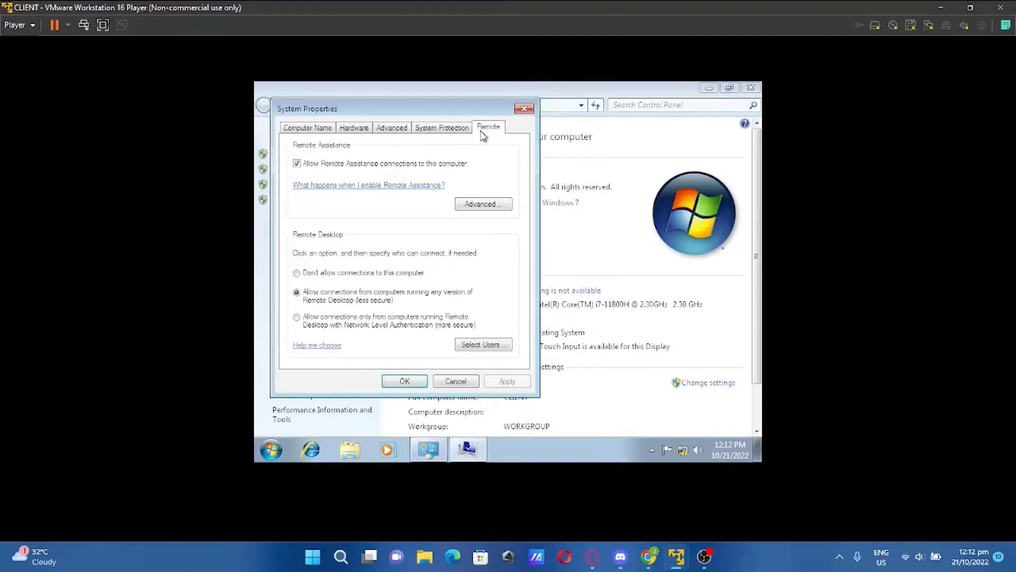
pyautogui.click(406, 382)
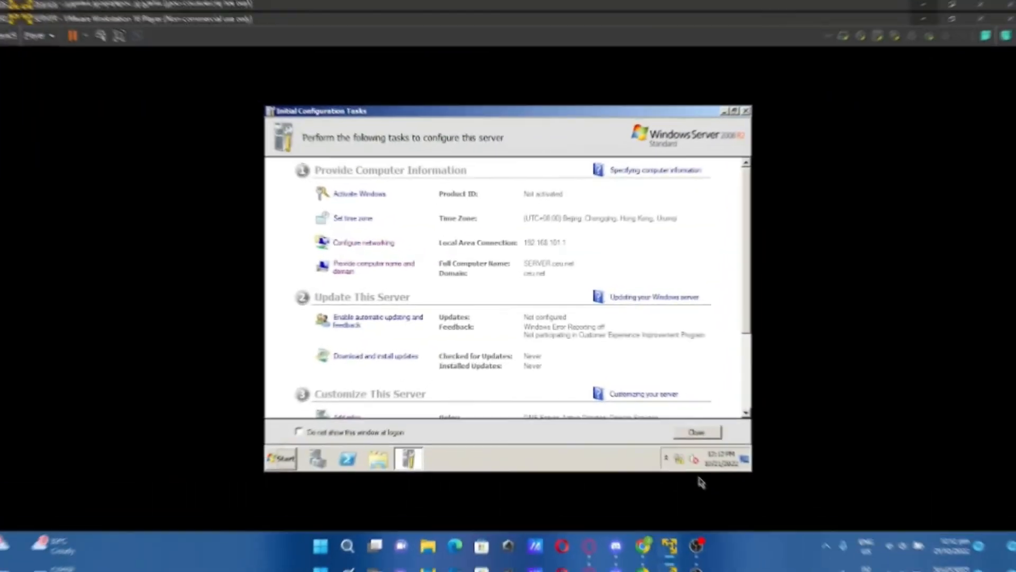
# Start adding the DHCP Server role and advance to the IPv4 DNS settings
pyautogui.scroll(-3, 444, 328)
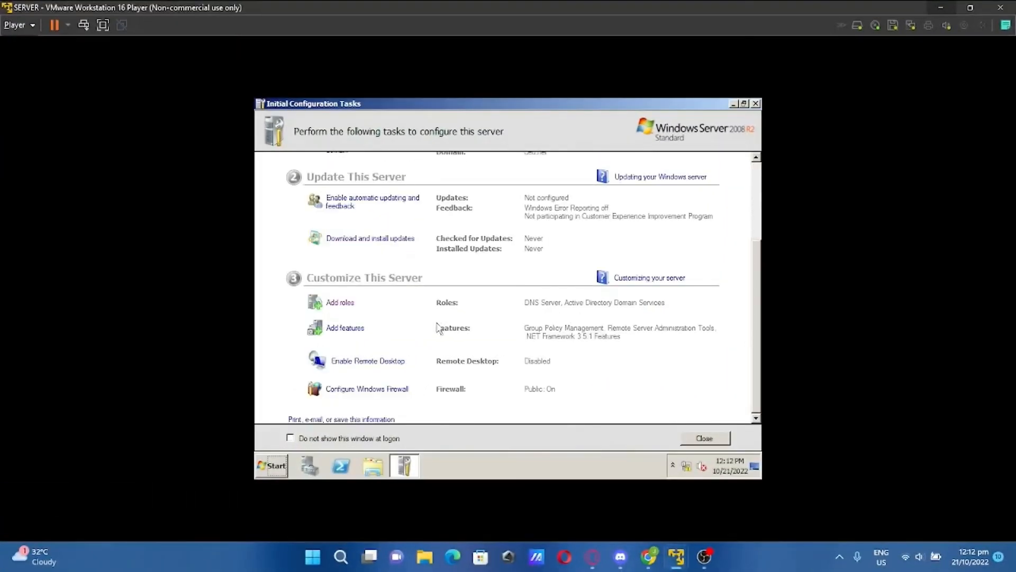
pyautogui.click(343, 302)
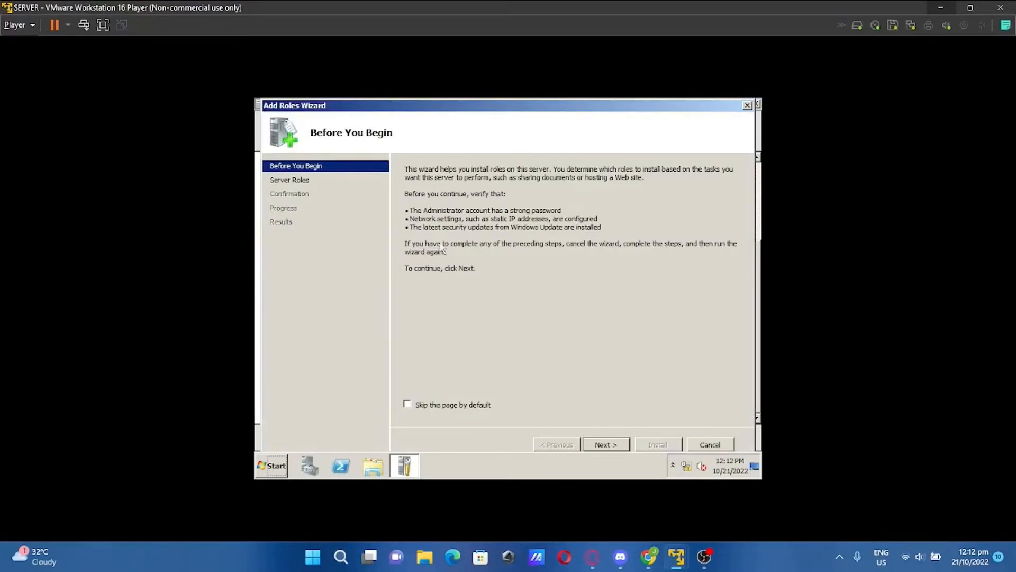
pyautogui.click(611, 445)
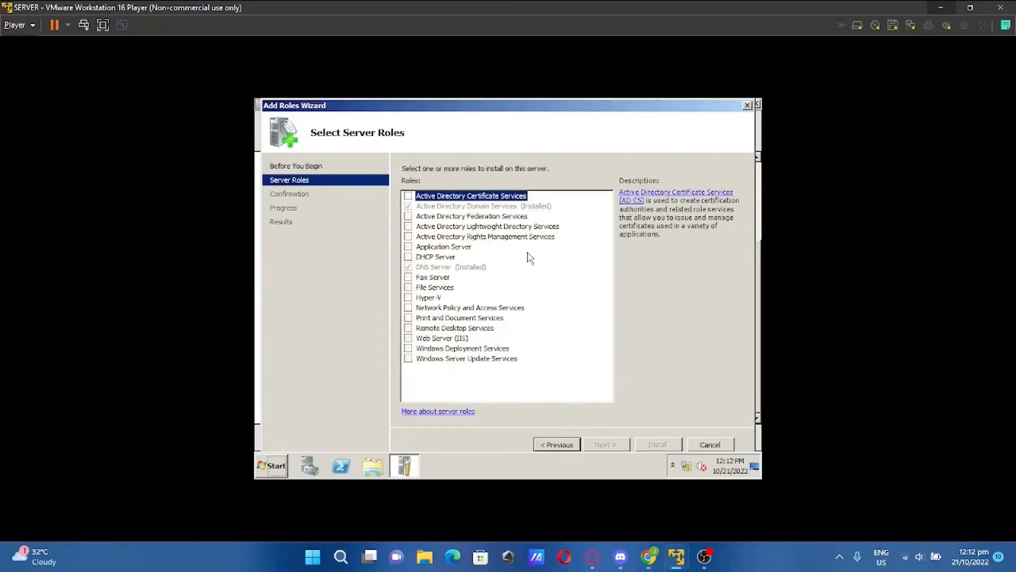
pyautogui.click(409, 257)
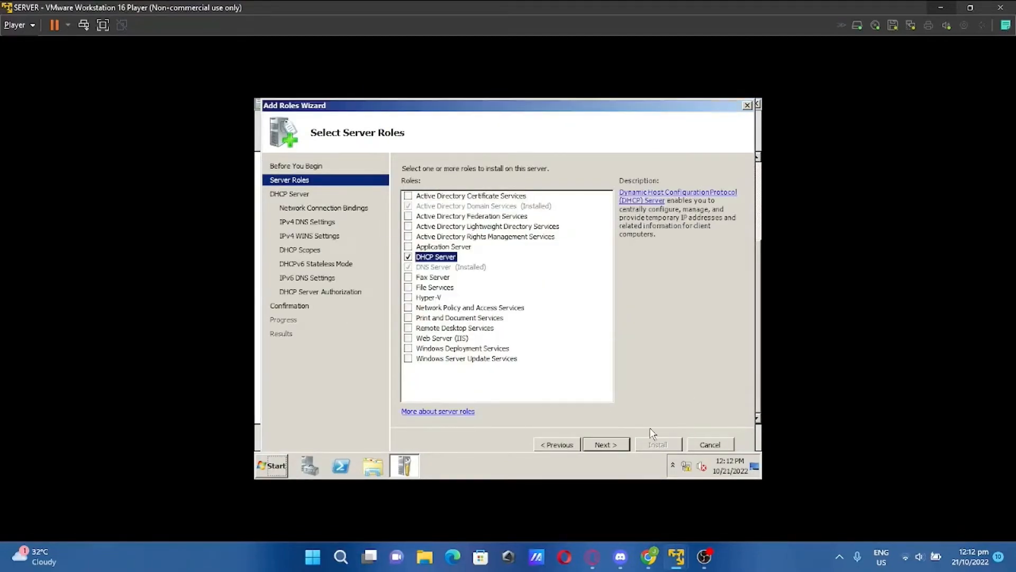
pyautogui.click(620, 446)
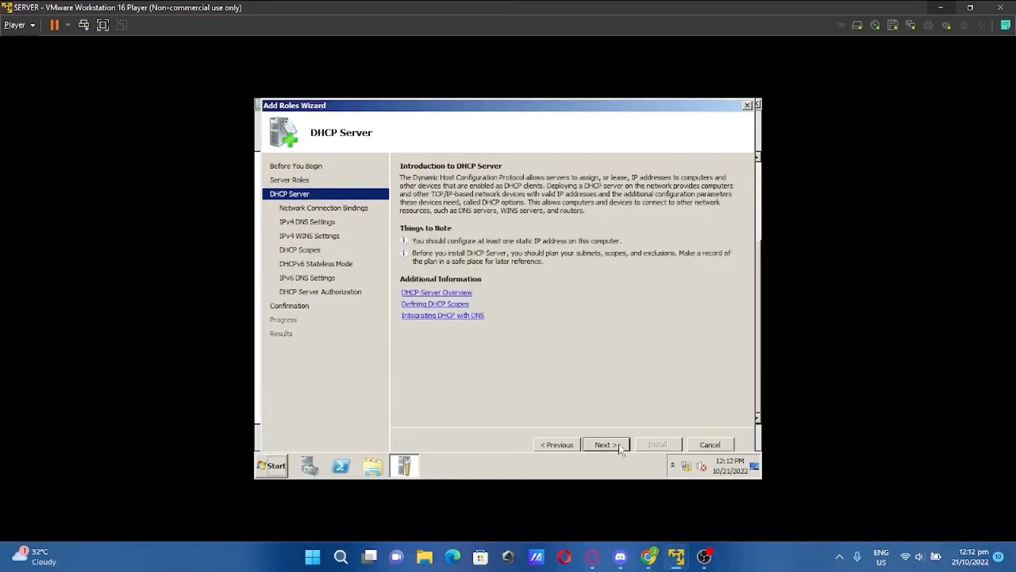
pyautogui.click(619, 443)
pyautogui.click(618, 443)
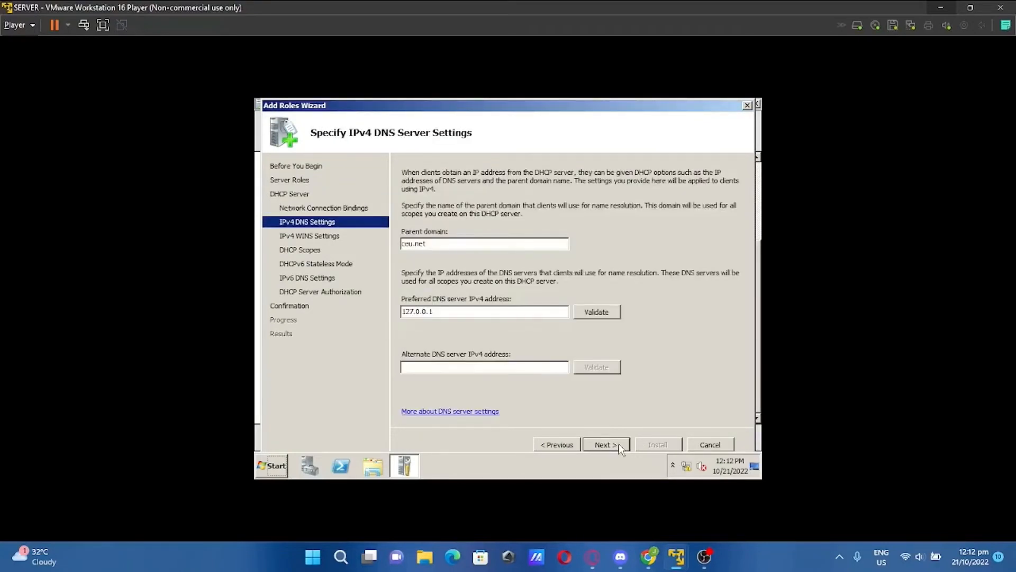
# Replace the preferred DNS server with 192.168.101.1 and validate it
pyautogui.doubleClick(492, 309)
pyautogui.write('192.168.101.1')
pyautogui.click(609, 314)
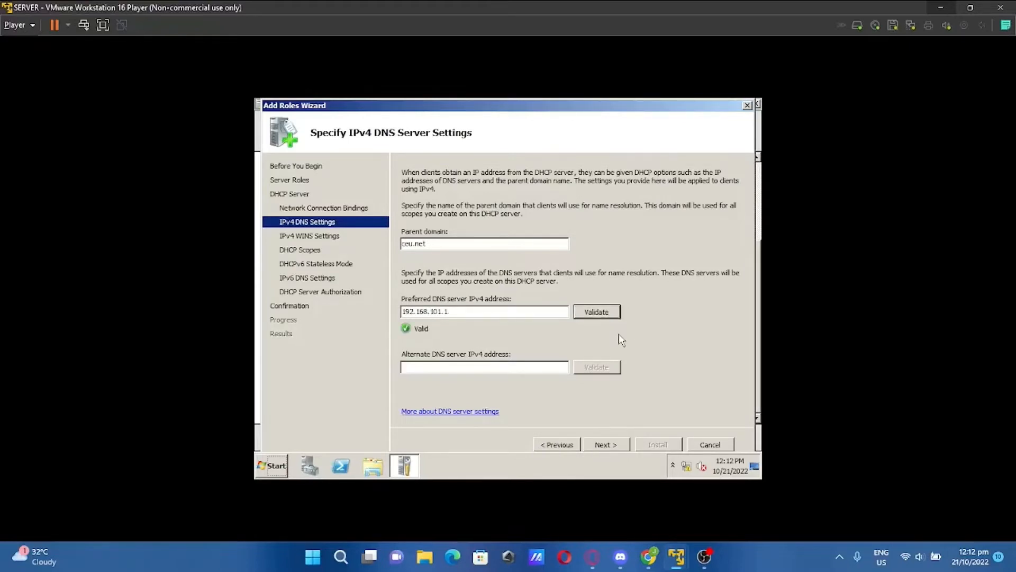
# Add DHCP scope scope100 spanning 192.168.101.2 to 192.168.101.199, mask 255.255.255.0
pyautogui.click(604, 444)
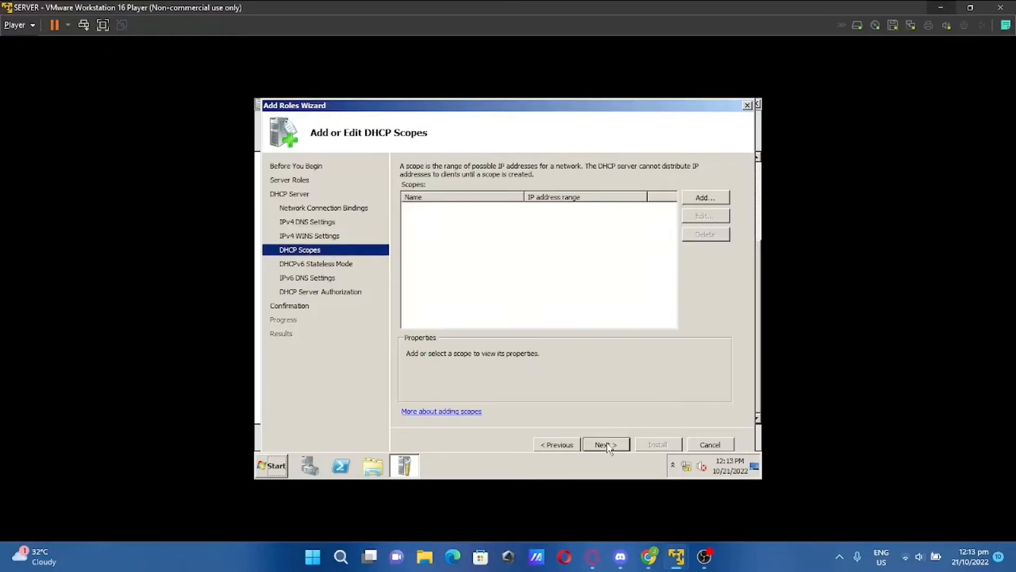
pyautogui.click(704, 198)
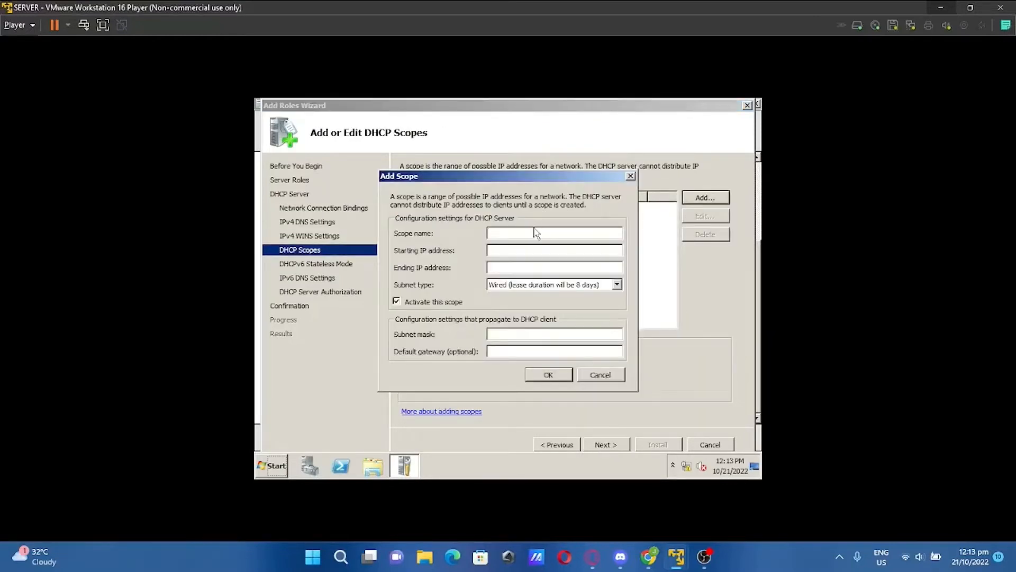
pyautogui.write('scope 100')
pyautogui.click(541, 249)
pyautogui.write('192.168.101.2')
pyautogui.click(558, 267)
pyautogui.write('192.168.')
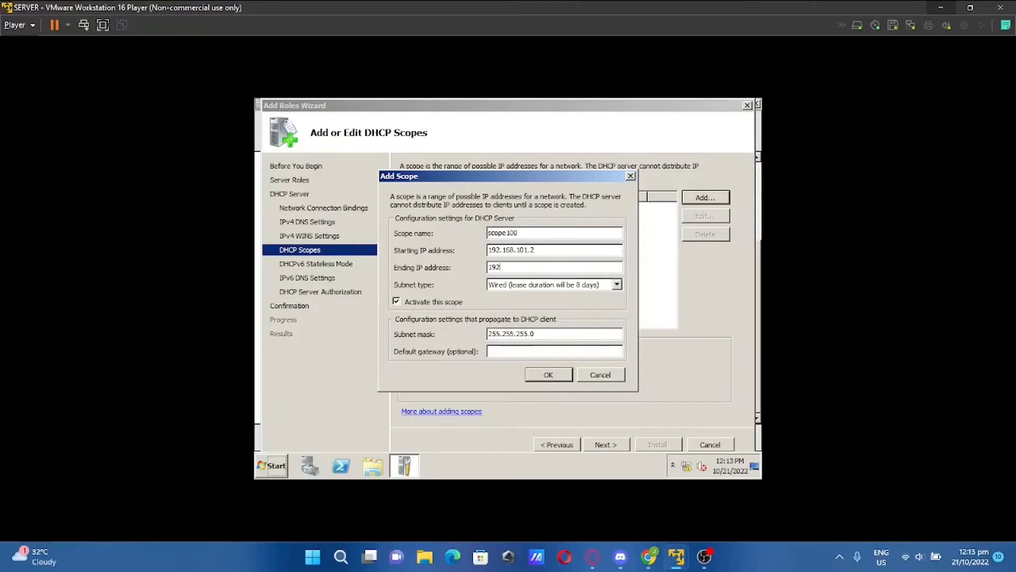
pyautogui.write('101.199')
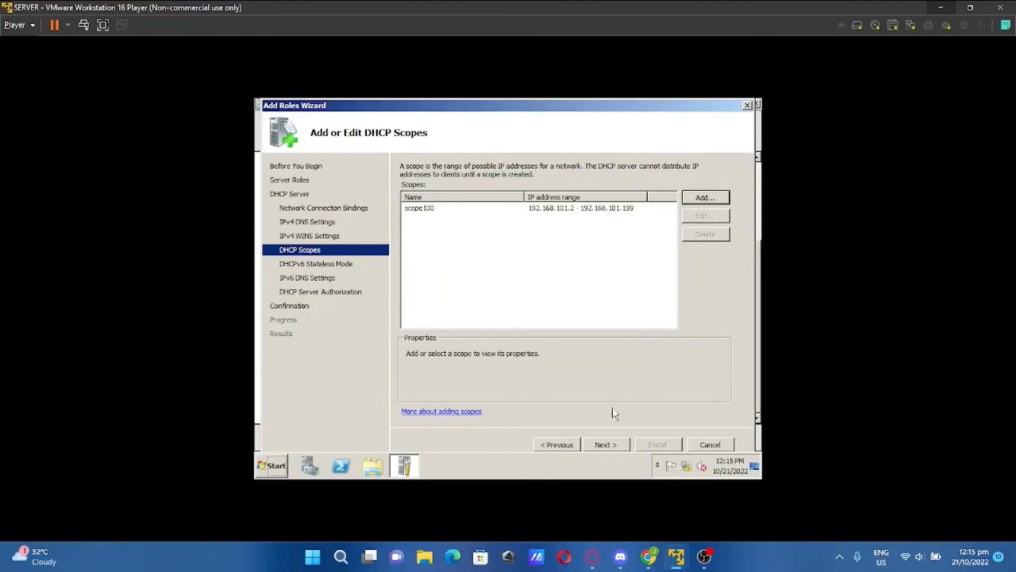
pyautogui.click(614, 453)
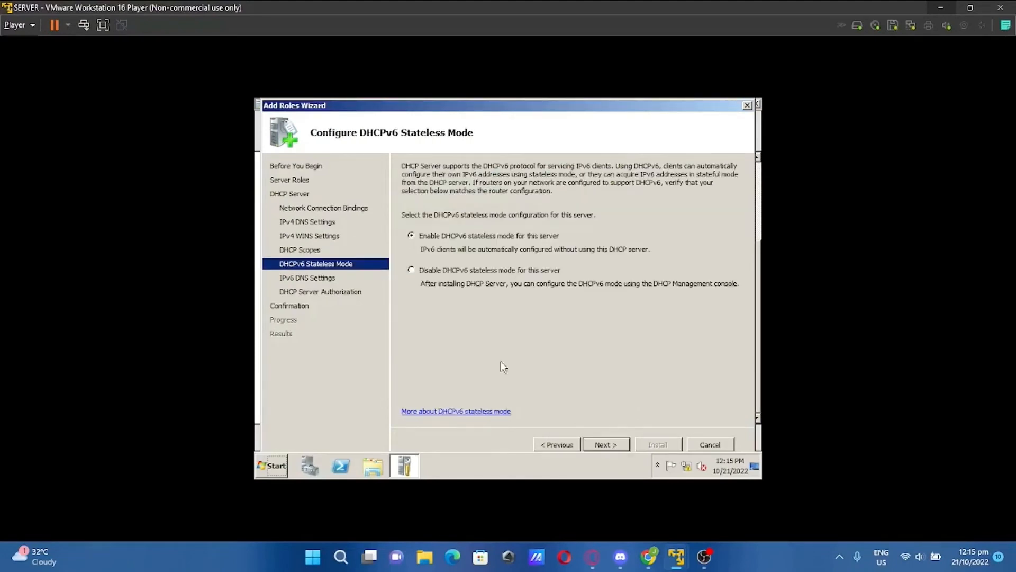
# Disable DHCPv6 stateless mode, authorize with current credentials, and install DHCP Server
pyautogui.click(412, 270)
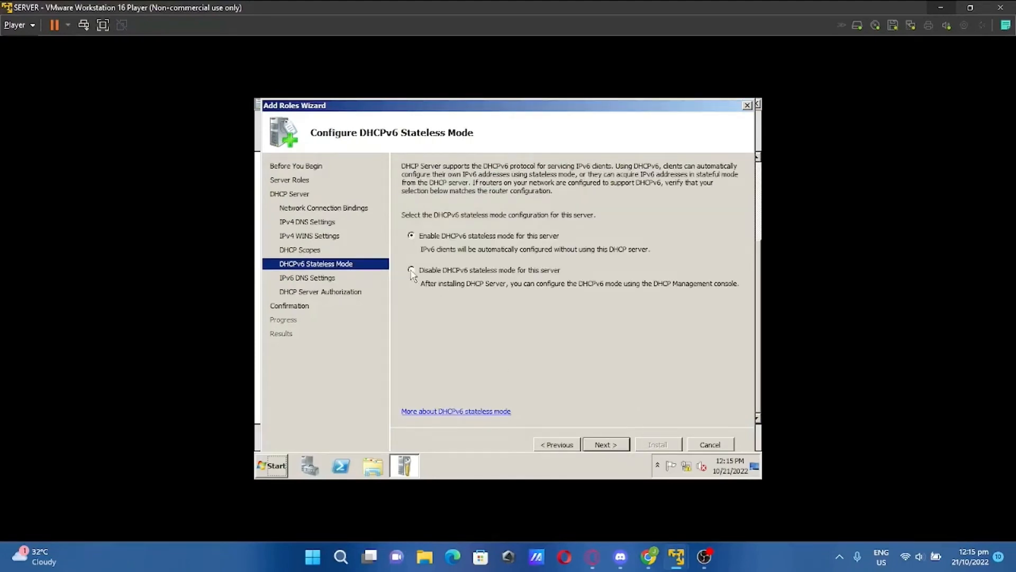
pyautogui.click(603, 445)
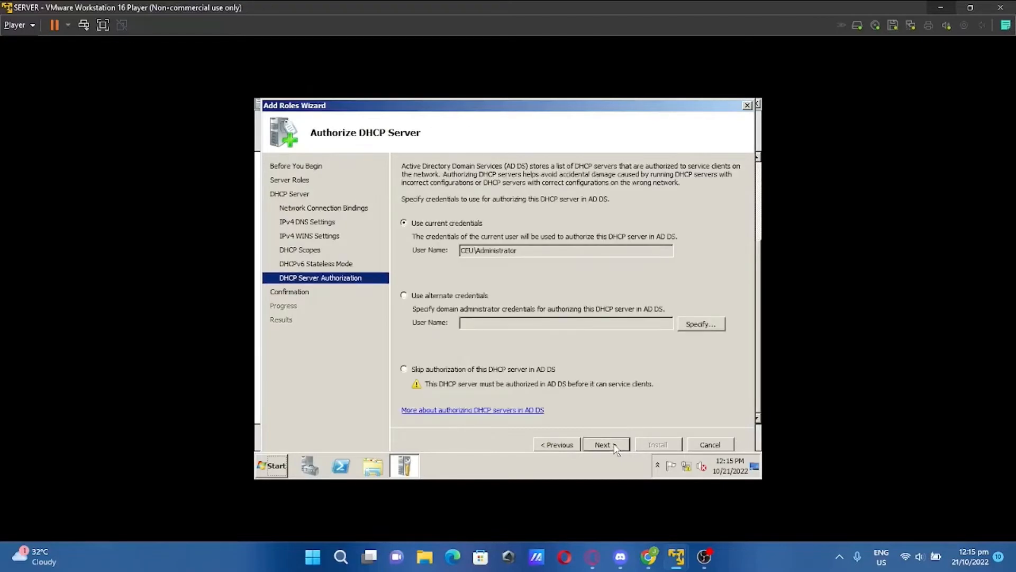
pyautogui.click(615, 448)
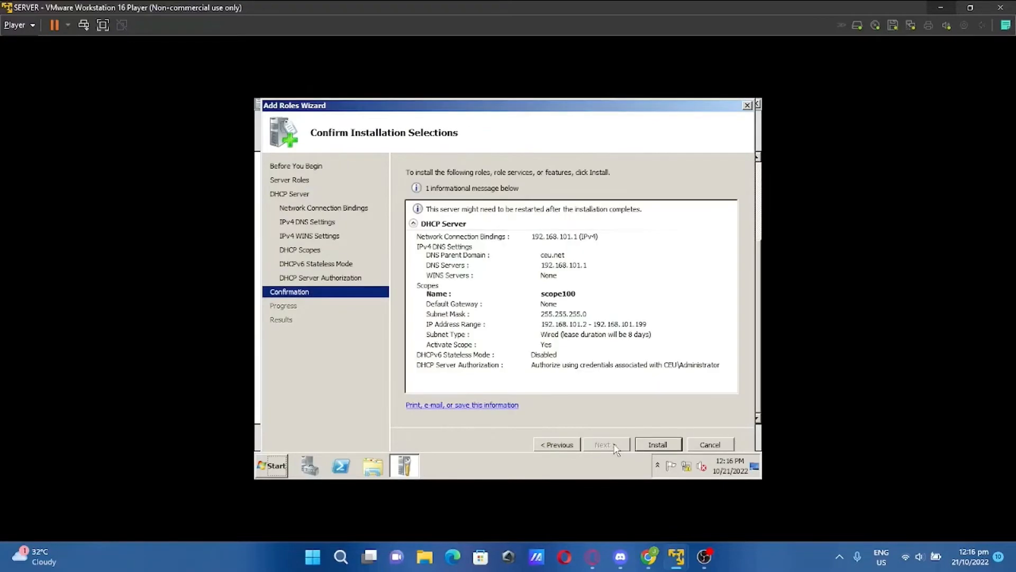
pyautogui.click(656, 445)
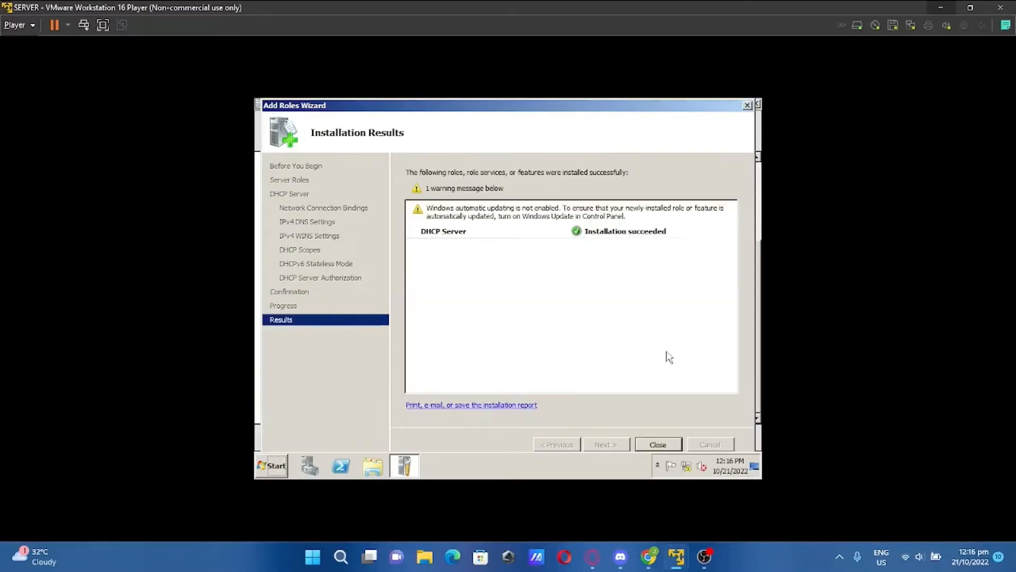
# Close the DHCP wizard and select the File Services and Print and Document Services roles
pyautogui.click(658, 444)
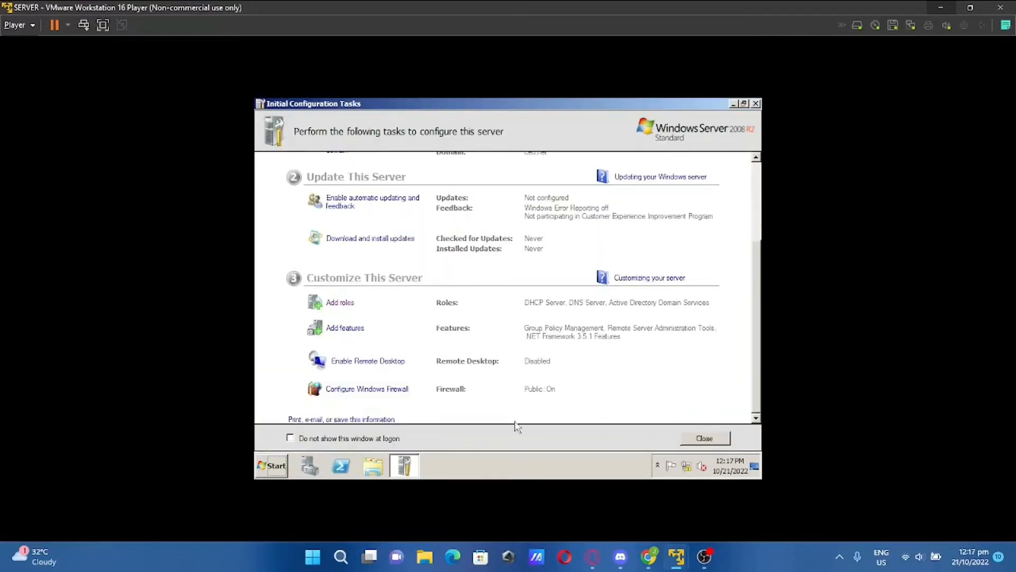
pyautogui.click(335, 304)
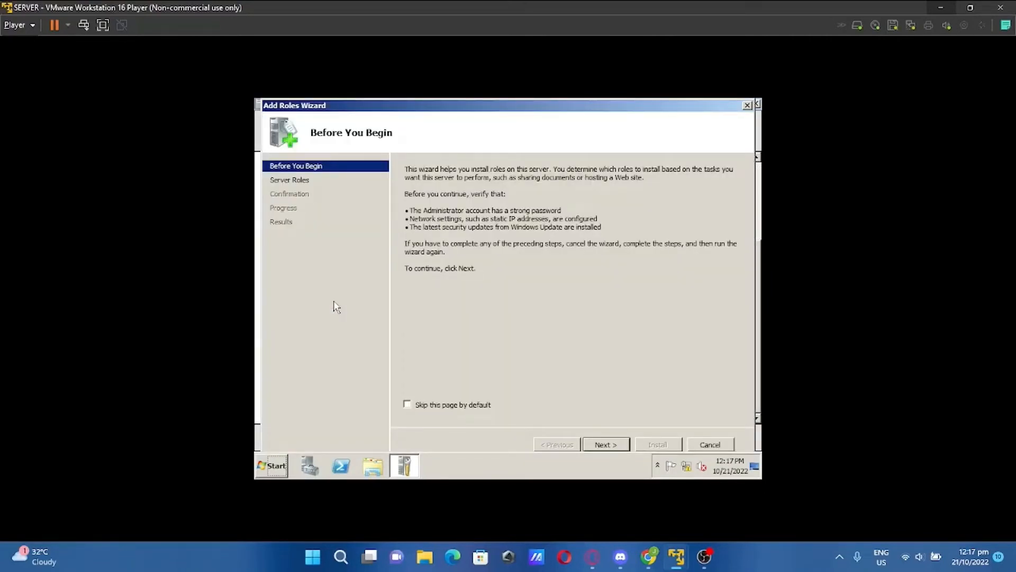
pyautogui.click(612, 451)
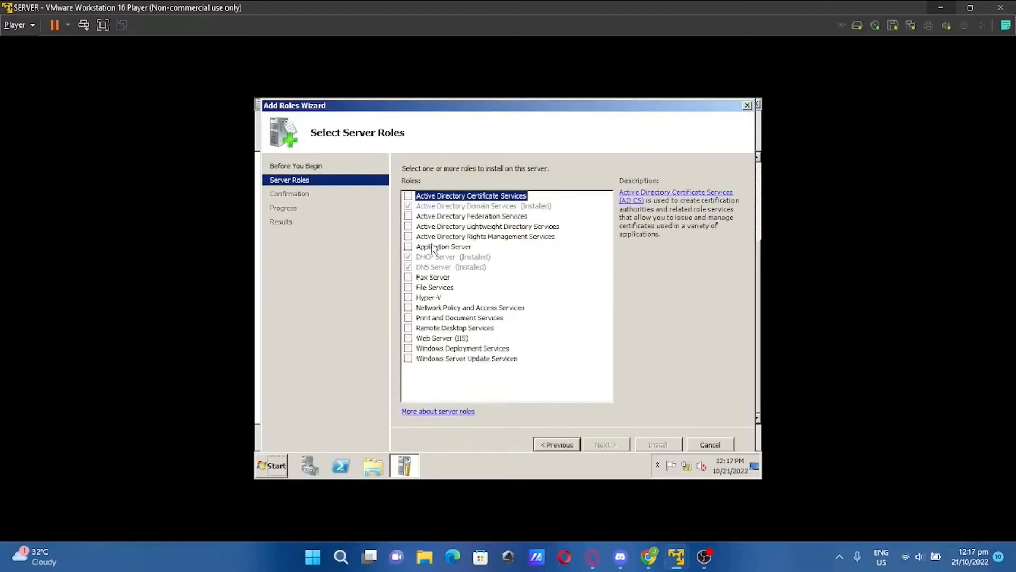
pyautogui.click(408, 287)
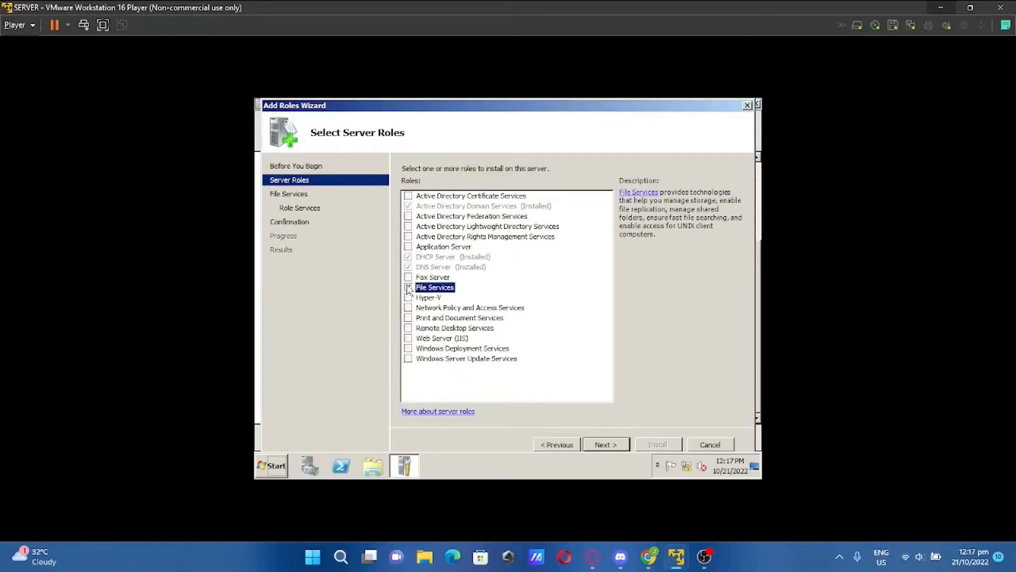
pyautogui.click(408, 318)
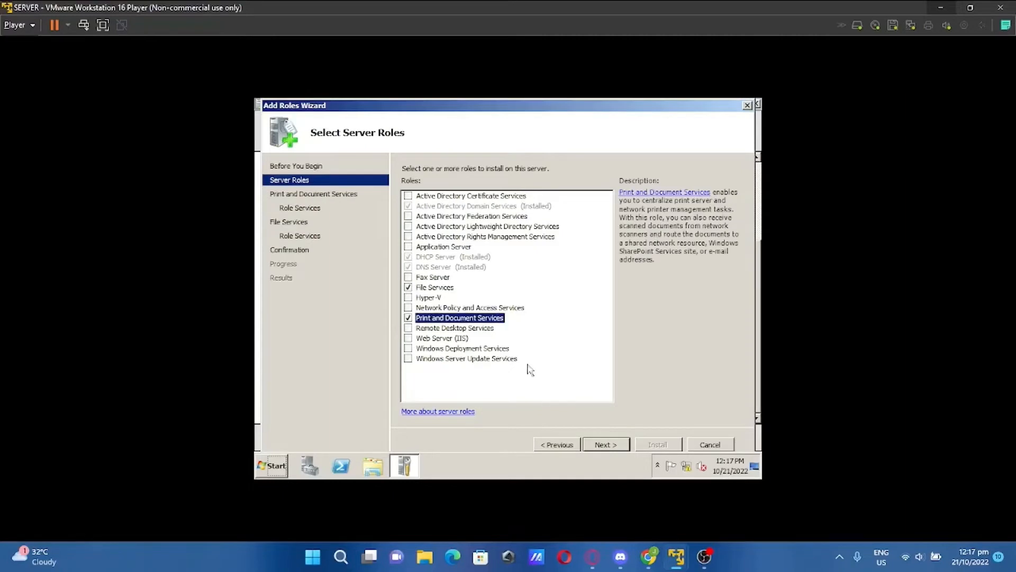
pyautogui.click(619, 450)
pyautogui.click(618, 450)
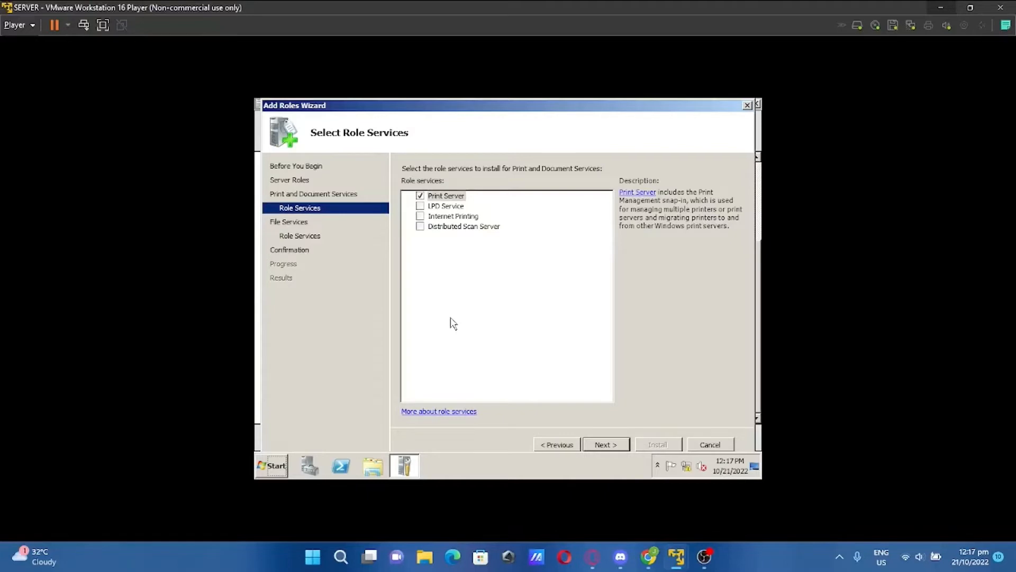
# Keep Print Server and File Server, adding File Server Resource Manager to the role services
pyautogui.click(623, 448)
pyautogui.click(623, 448)
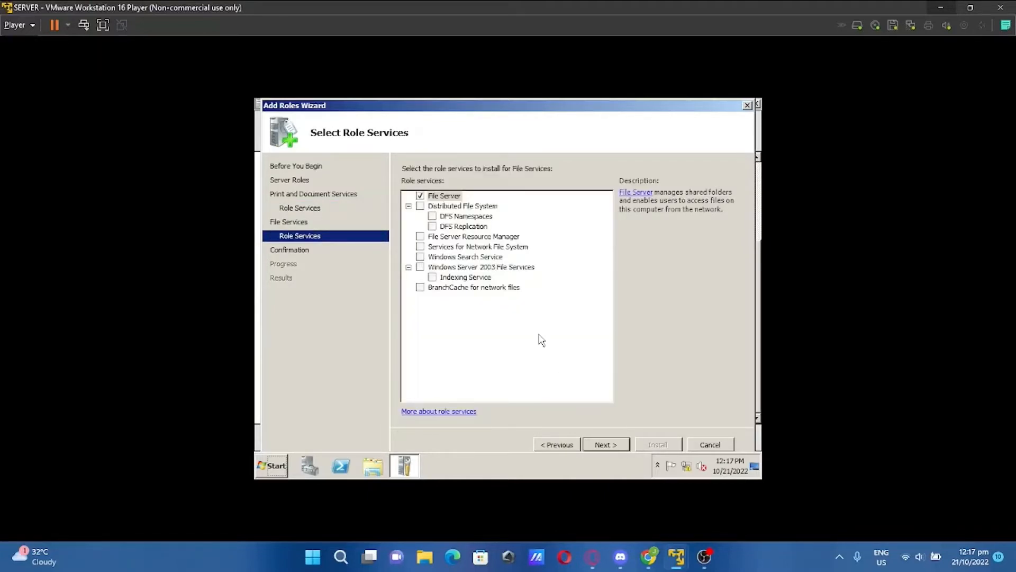
pyautogui.click(420, 236)
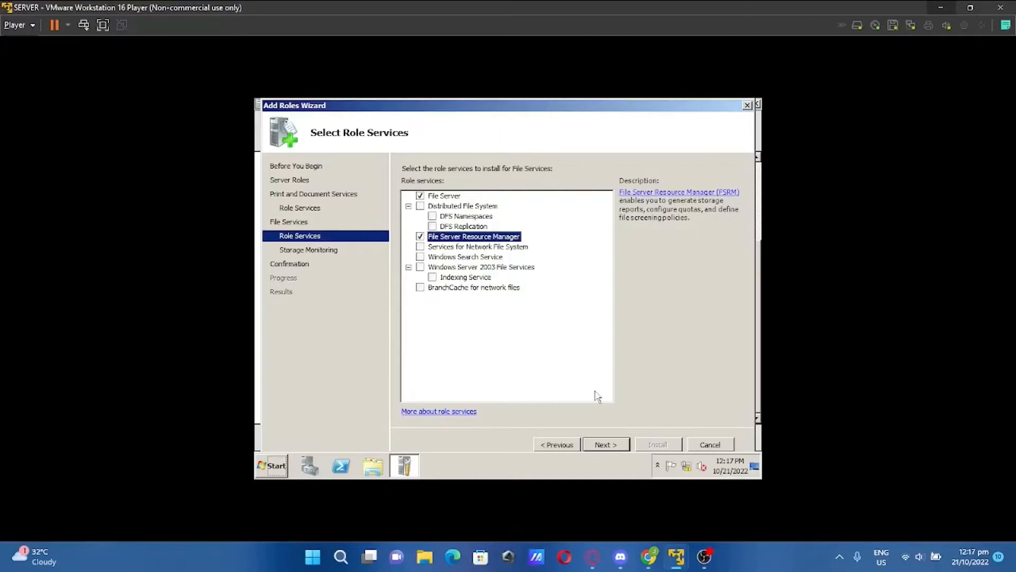
pyautogui.click(604, 445)
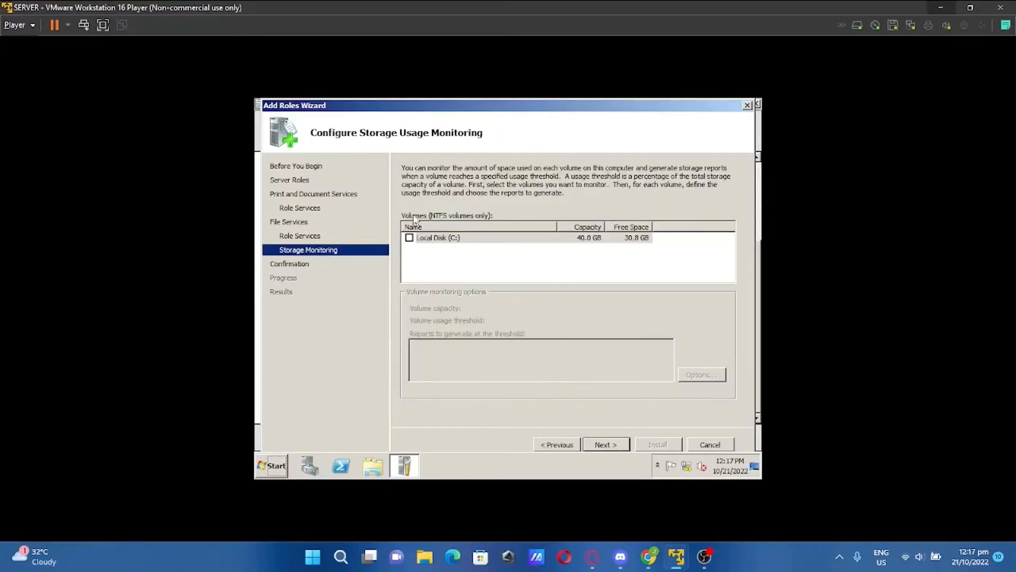
# Monitor Local Disk (C:) at 85%, save storage reports to C:\, and install the file and print roles
pyautogui.click(410, 238)
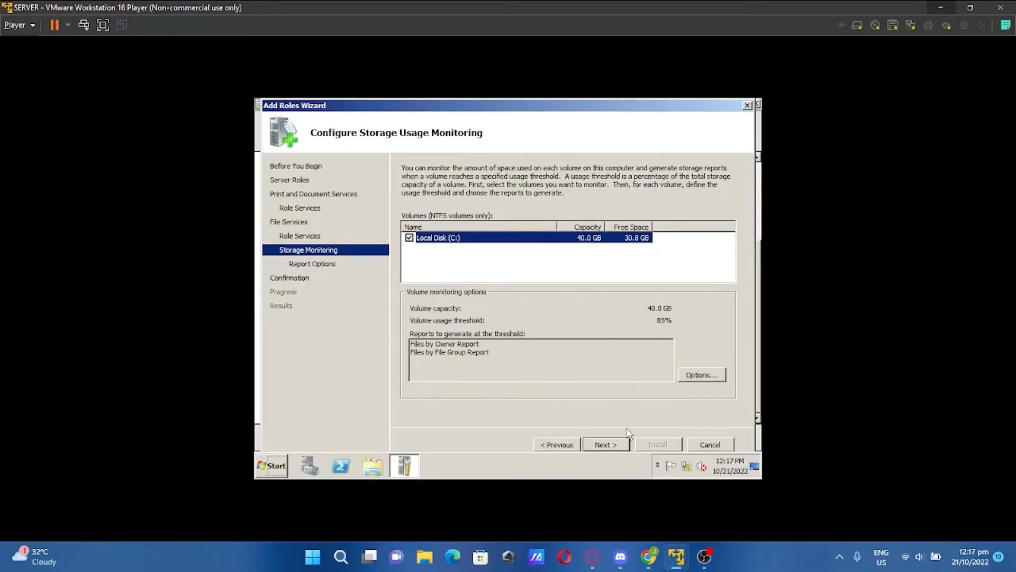
pyautogui.click(618, 445)
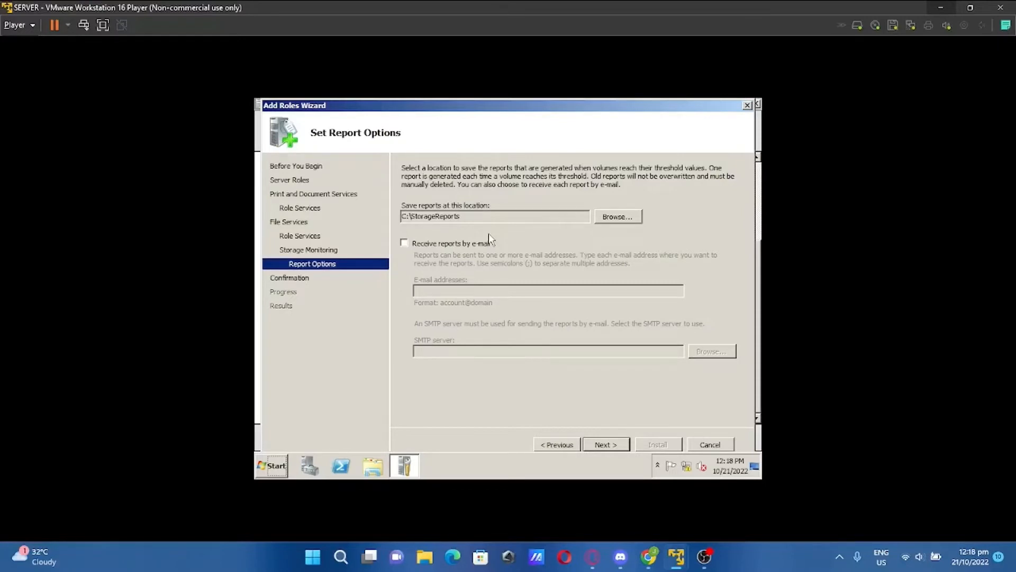
pyautogui.click(624, 216)
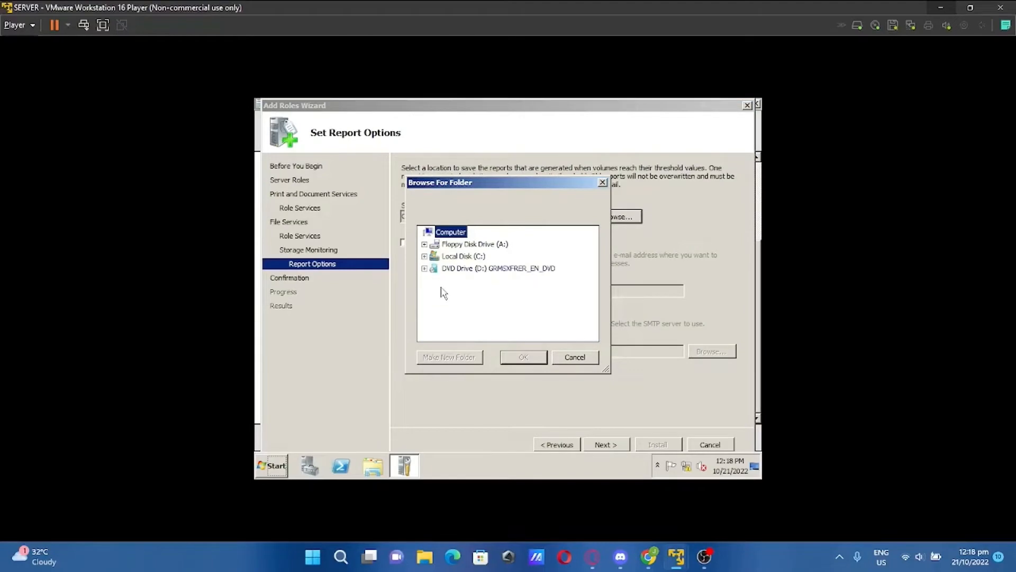
pyautogui.doubleClick(459, 256)
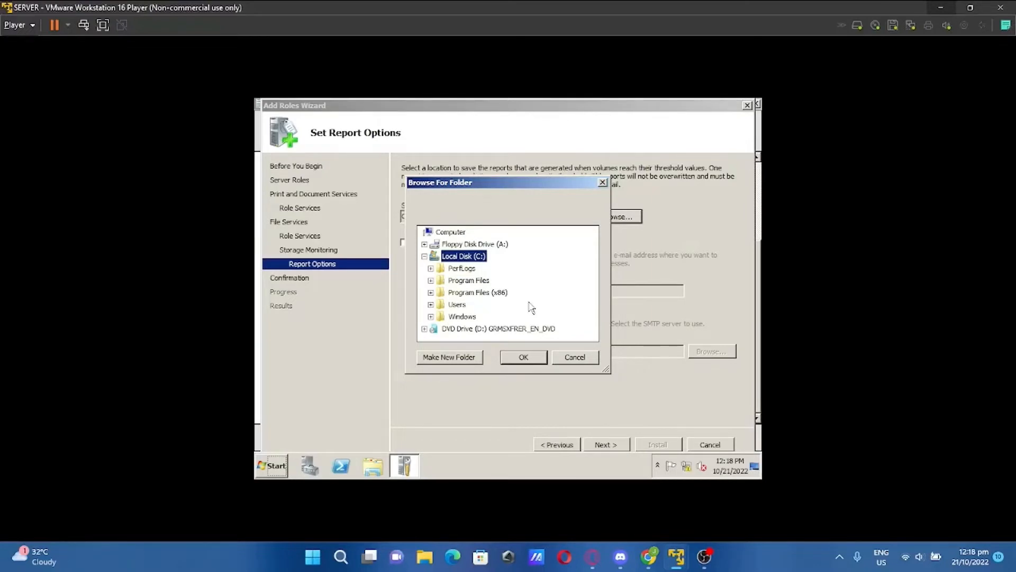
pyautogui.click(529, 355)
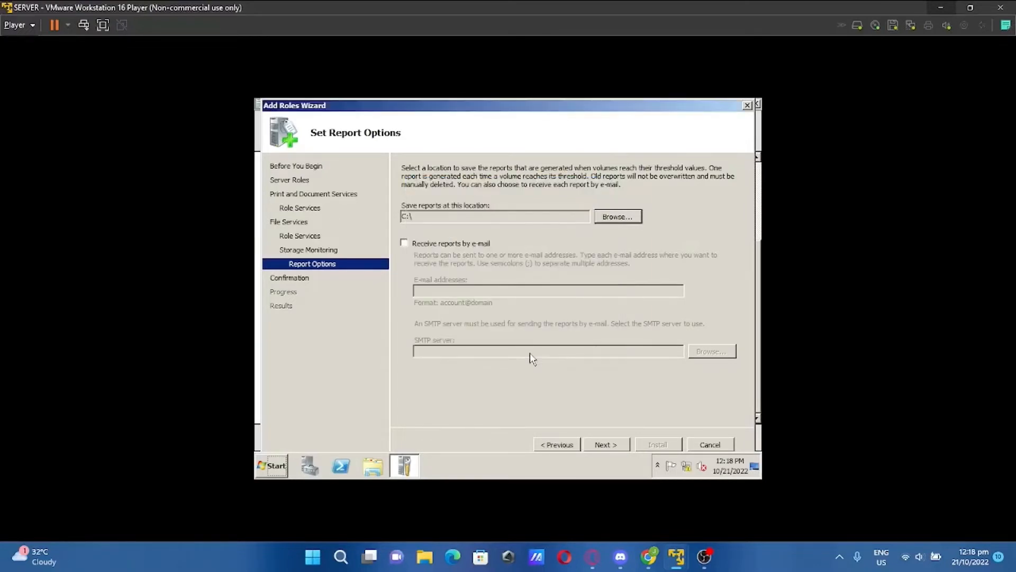
pyautogui.click(605, 445)
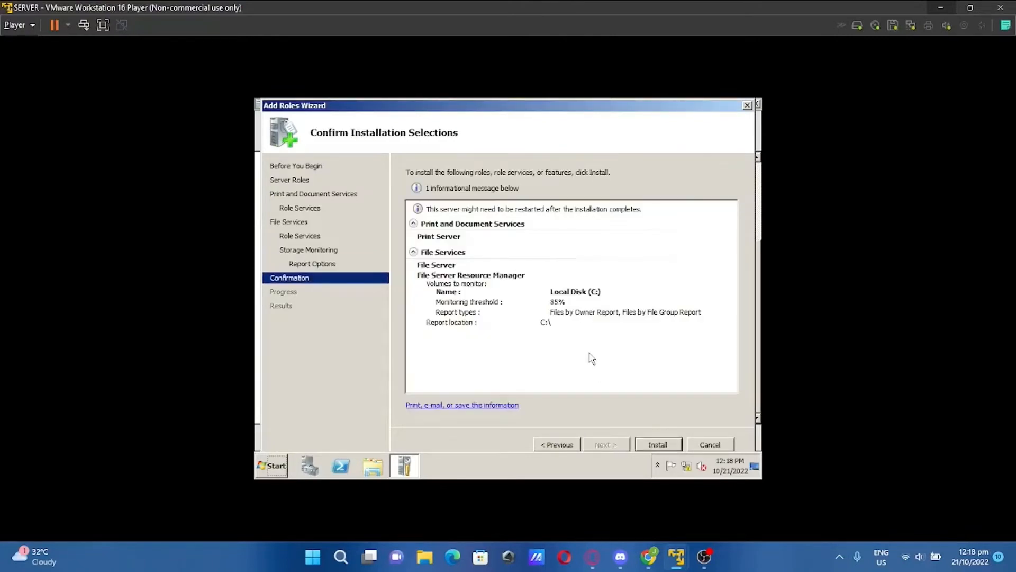
pyautogui.click(657, 446)
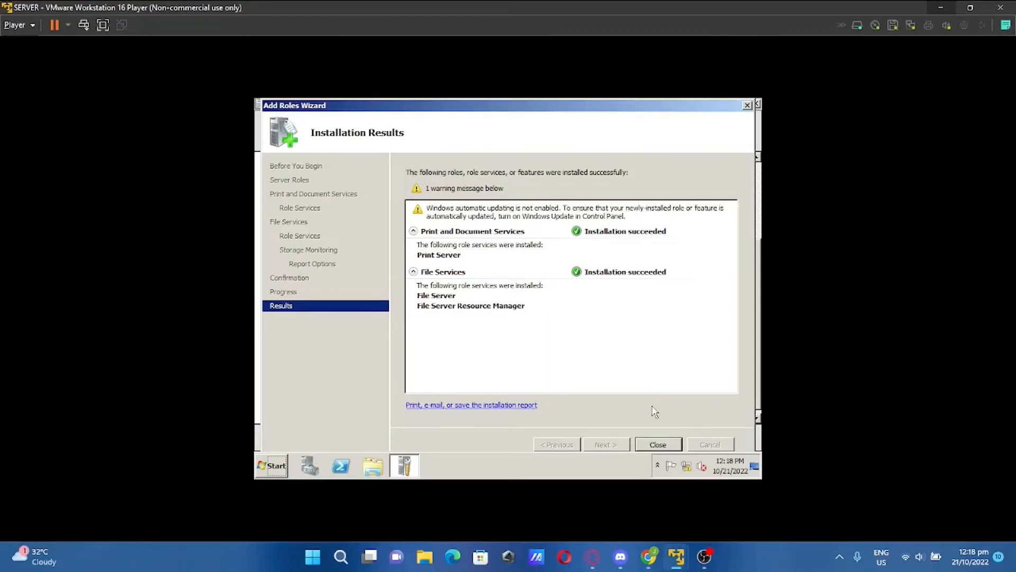
# Close the finished role wizard, the configuration tasks window and Server Manager
pyautogui.click(663, 447)
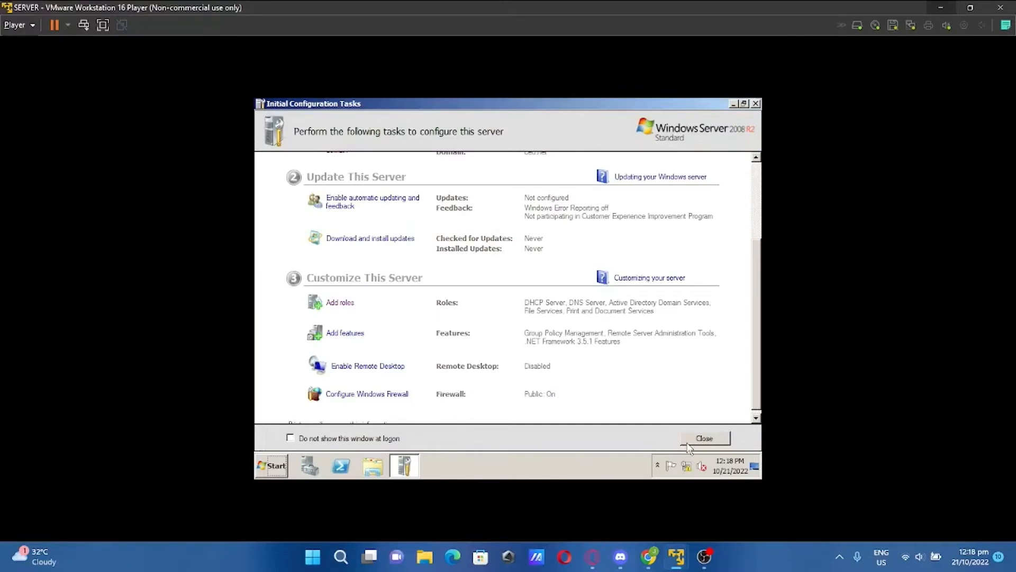
pyautogui.click(688, 442)
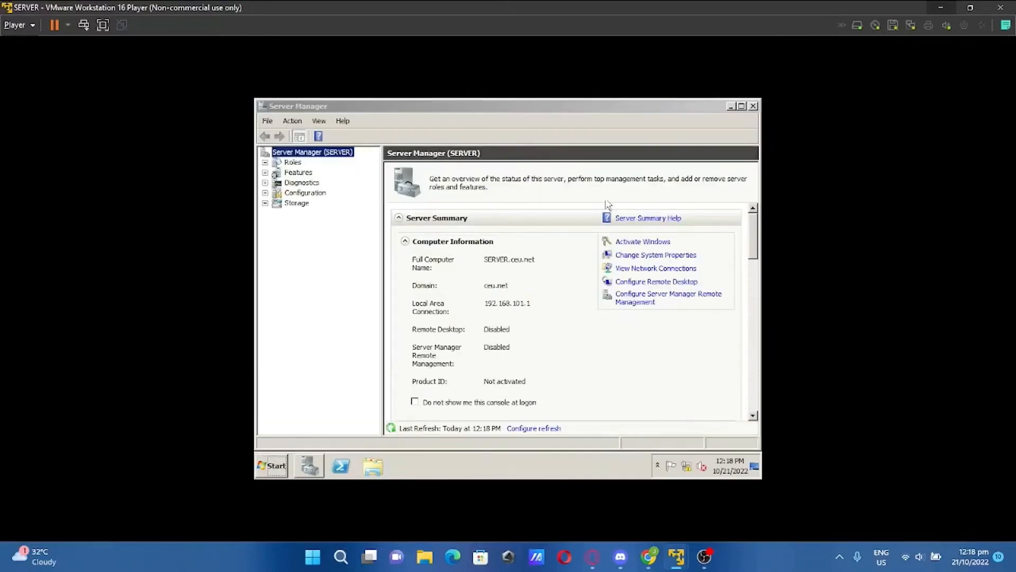
pyautogui.click(753, 106)
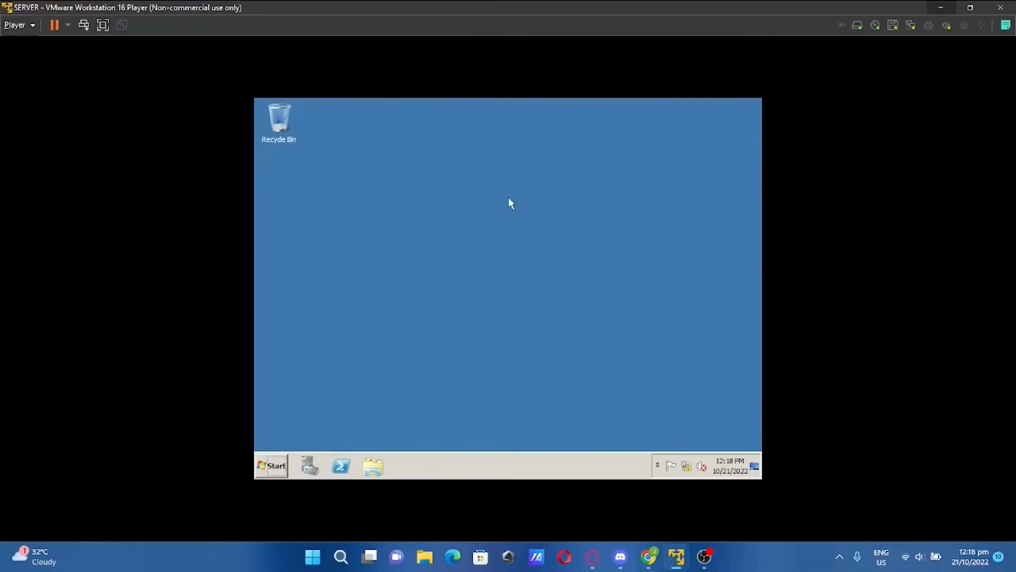
# Run oobe from Start search to bring up the Initial Configuration Tasks window
pyautogui.click(267, 469)
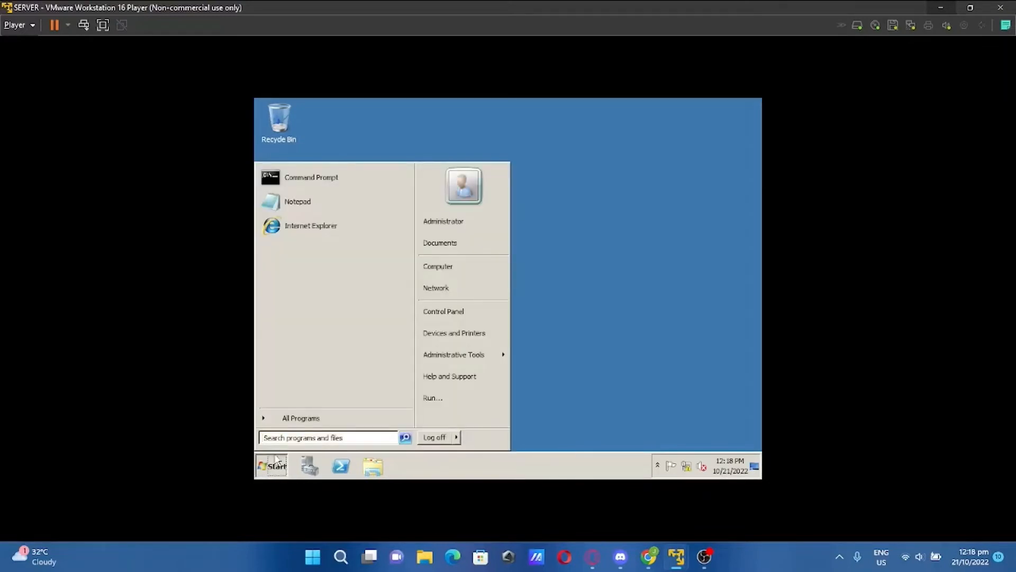
pyautogui.write('oode')
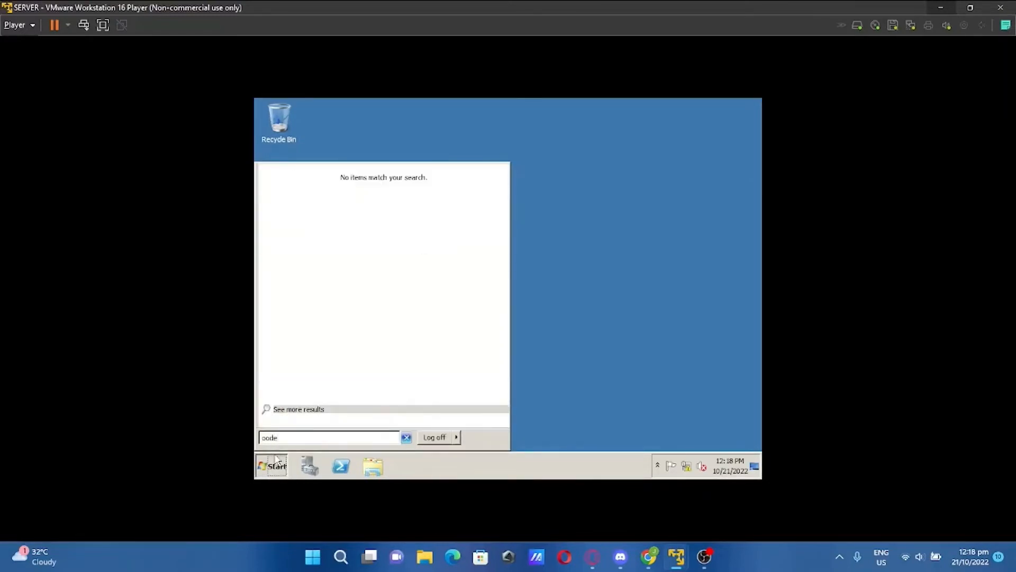
pyautogui.write('p')
pyautogui.press('BackSpace')
pyautogui.press('BackSpace')
pyautogui.write('be')
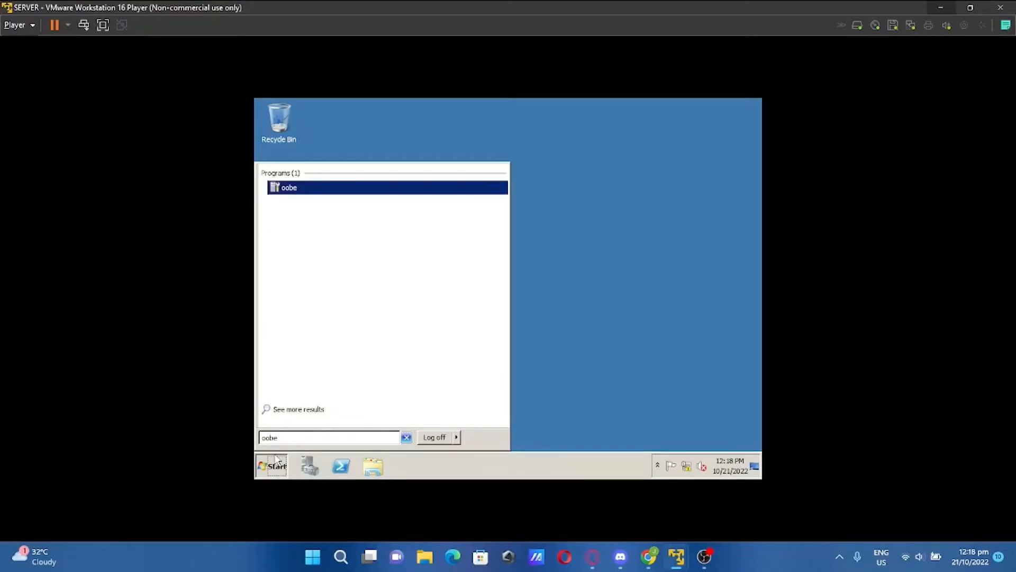
pyautogui.press('Return')
pyautogui.click(276, 458)
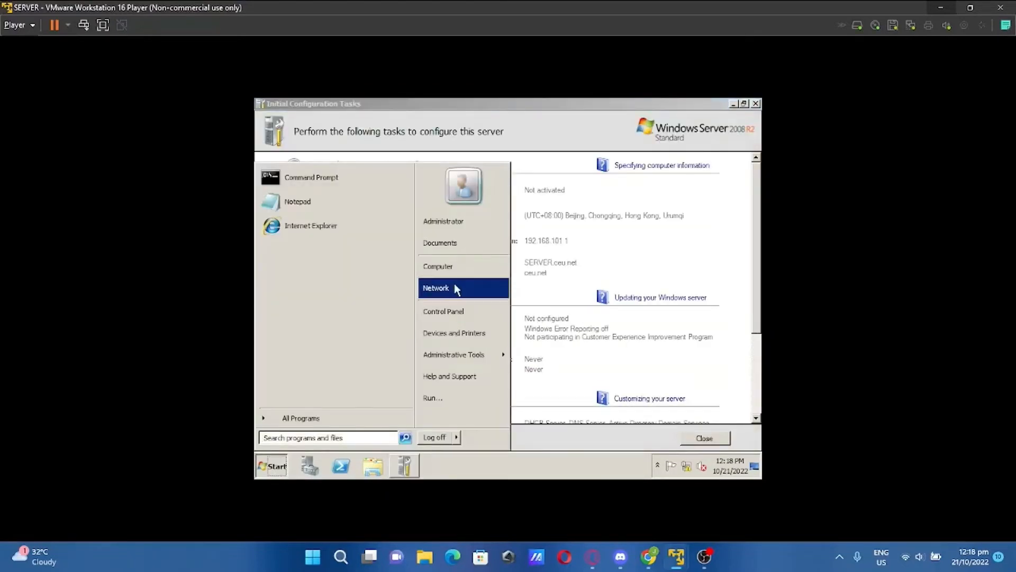
pyautogui.moveTo(460, 365)
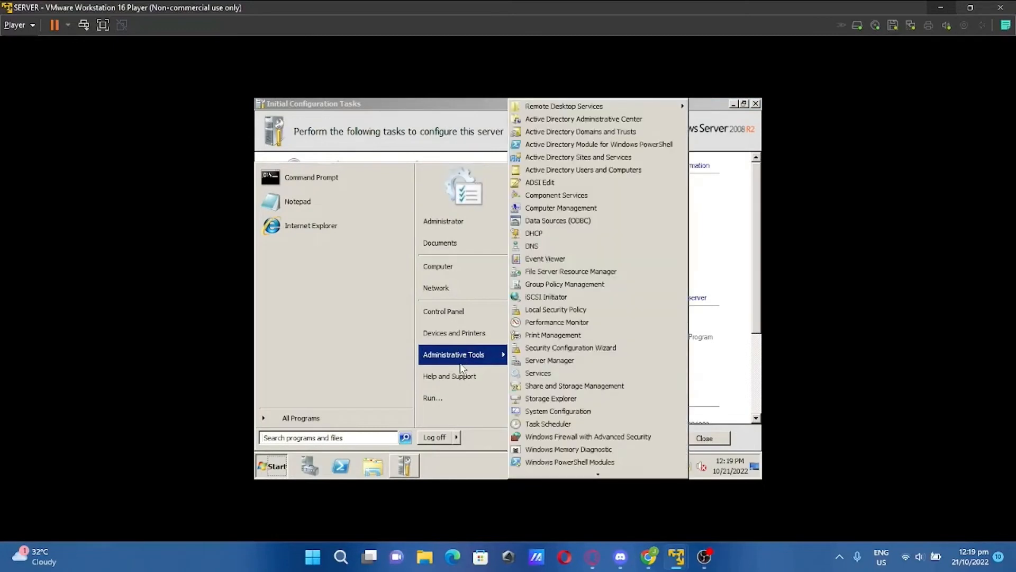
pyautogui.click(470, 471)
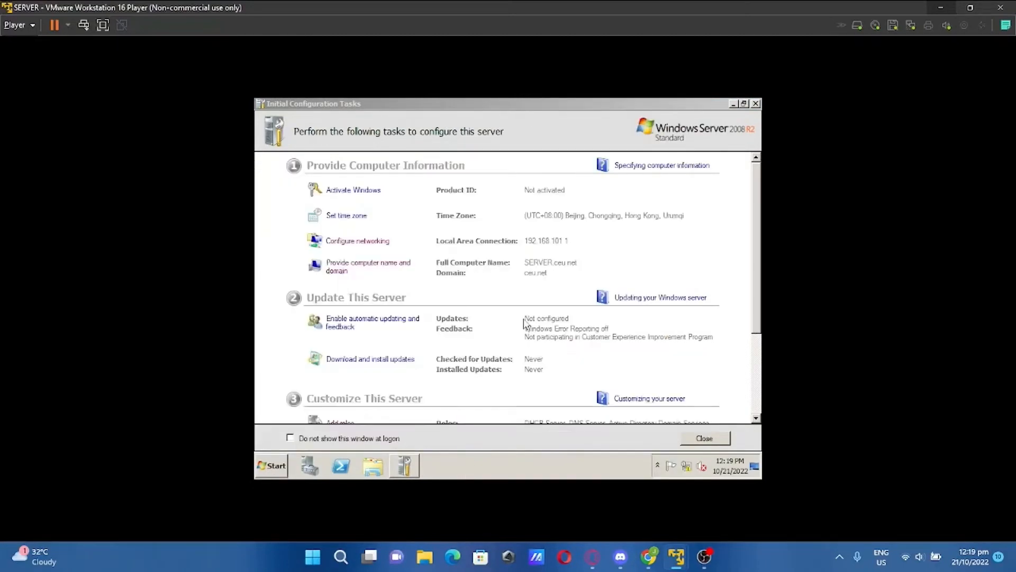
pyautogui.moveTo(758, 316); pyautogui.dragTo(752, 395)
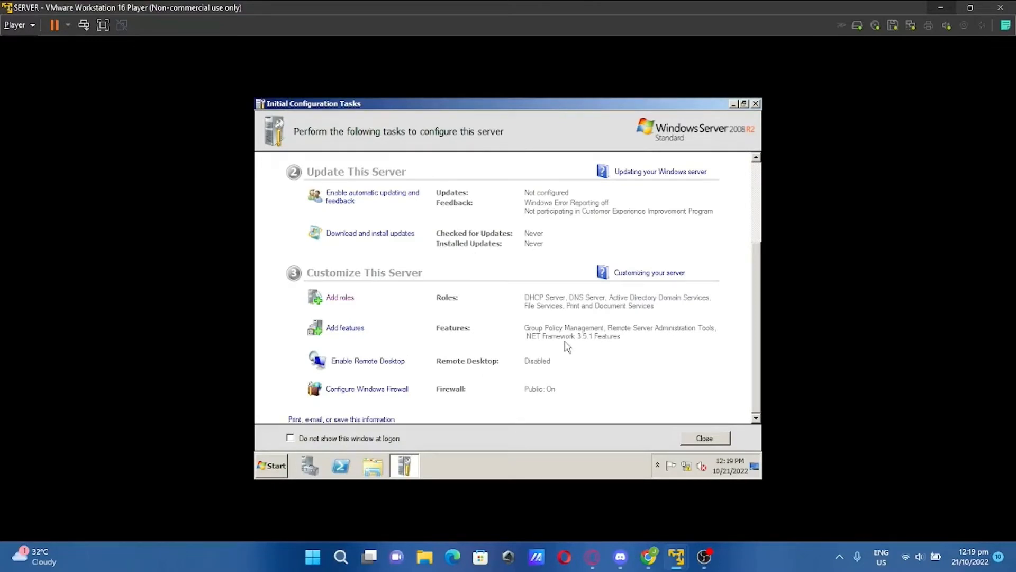
# Open DNS Manager from Administrative Tools and expand the SERVER node
pyautogui.click(277, 468)
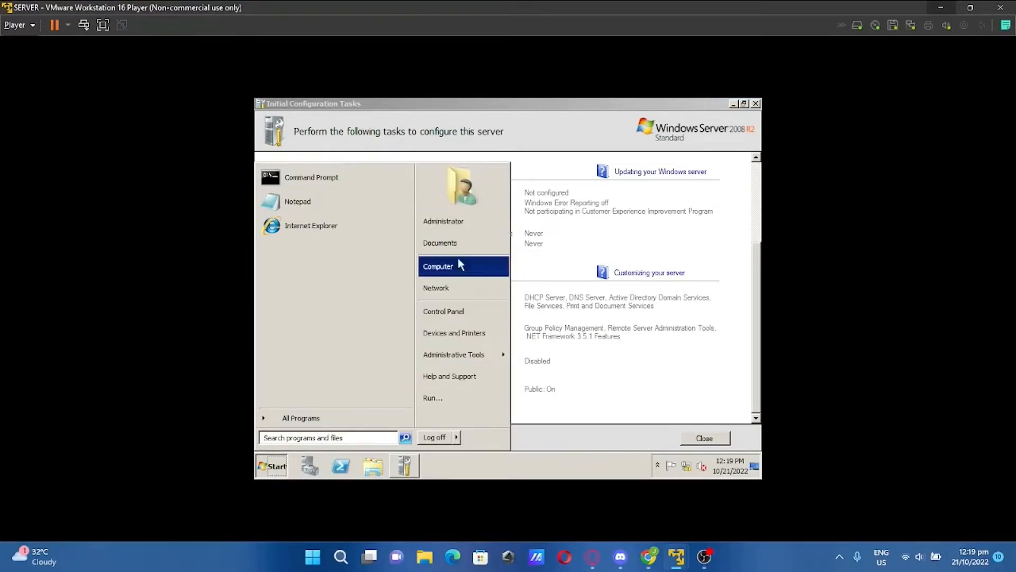
pyautogui.moveTo(461, 352)
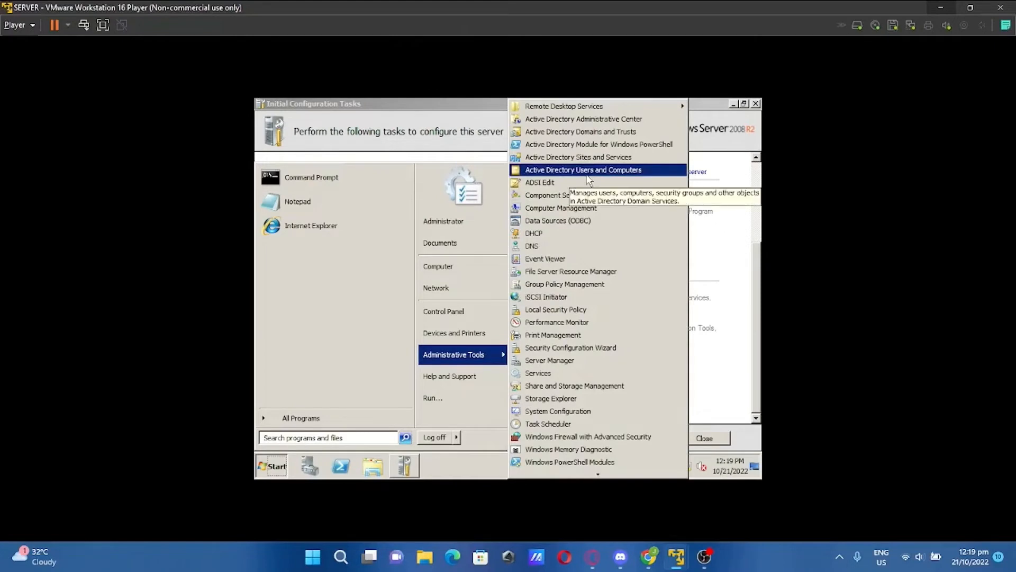
pyautogui.click(594, 245)
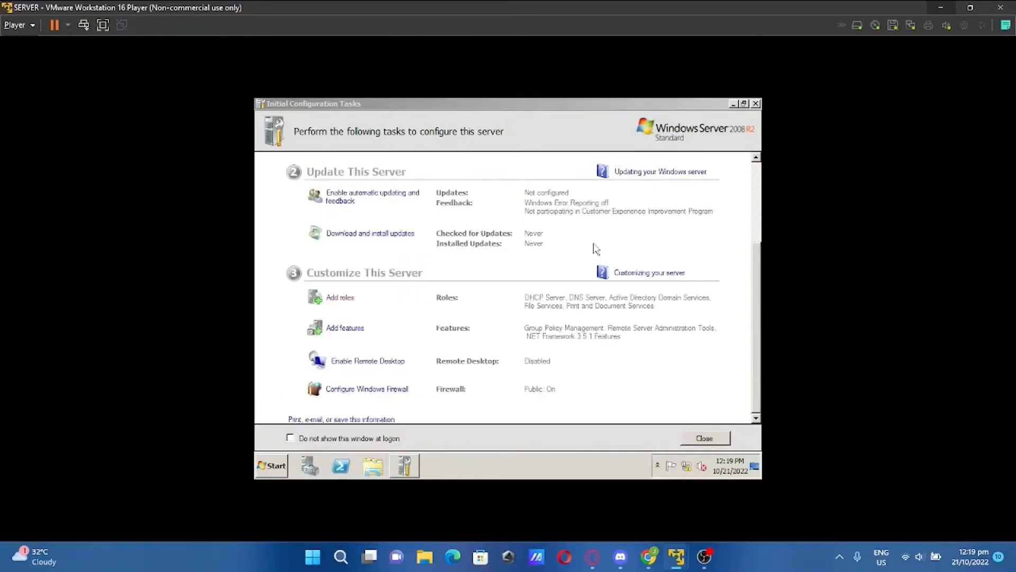
pyautogui.click(285, 177)
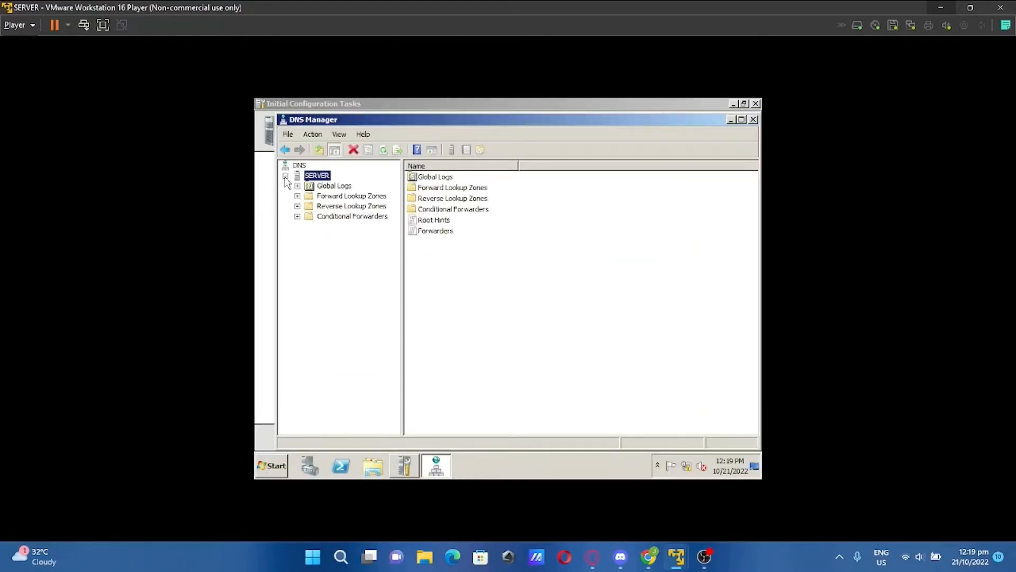
# Create an AD-integrated primary IPv4 reverse zone for network 192.168.101 with secure-only updates
pyautogui.click(339, 205)
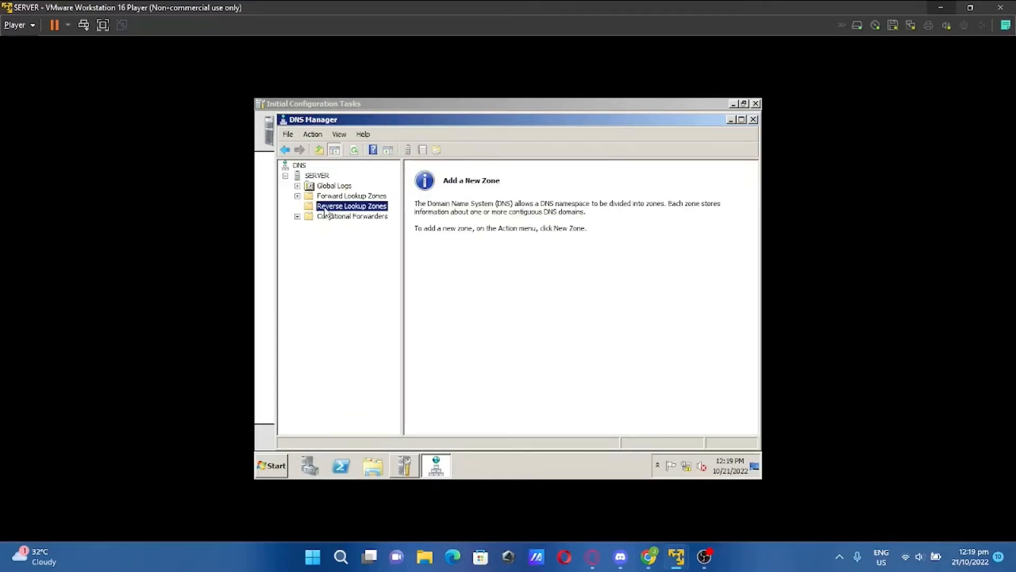
pyautogui.rightClick(325, 211)
pyautogui.click(332, 215)
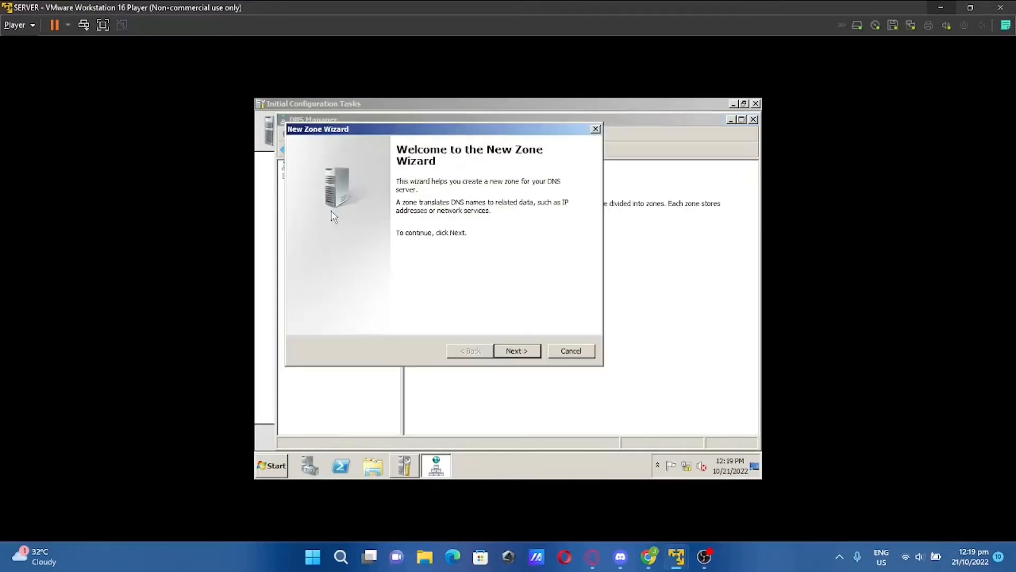
pyautogui.click(524, 355)
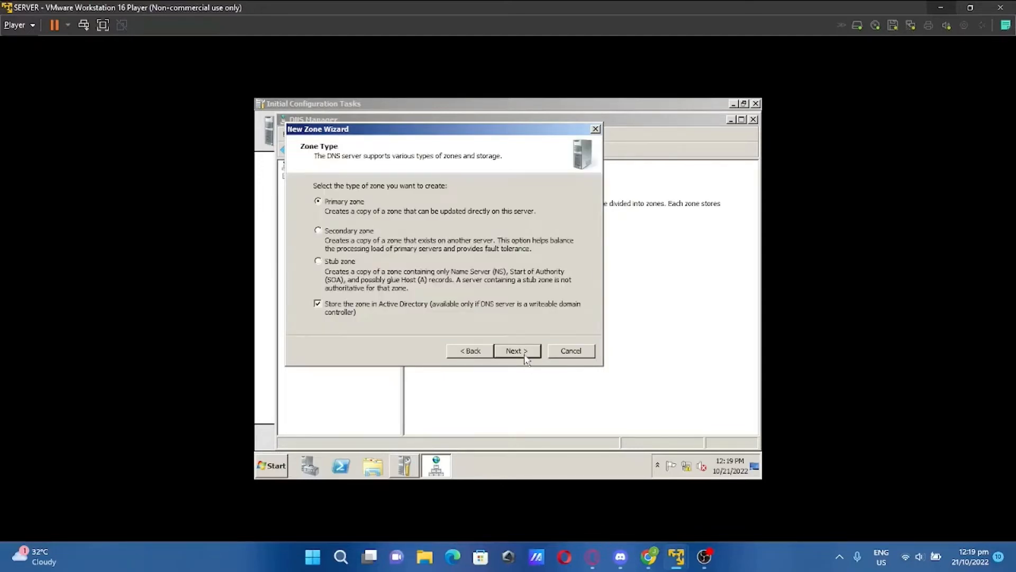
pyautogui.click(526, 355)
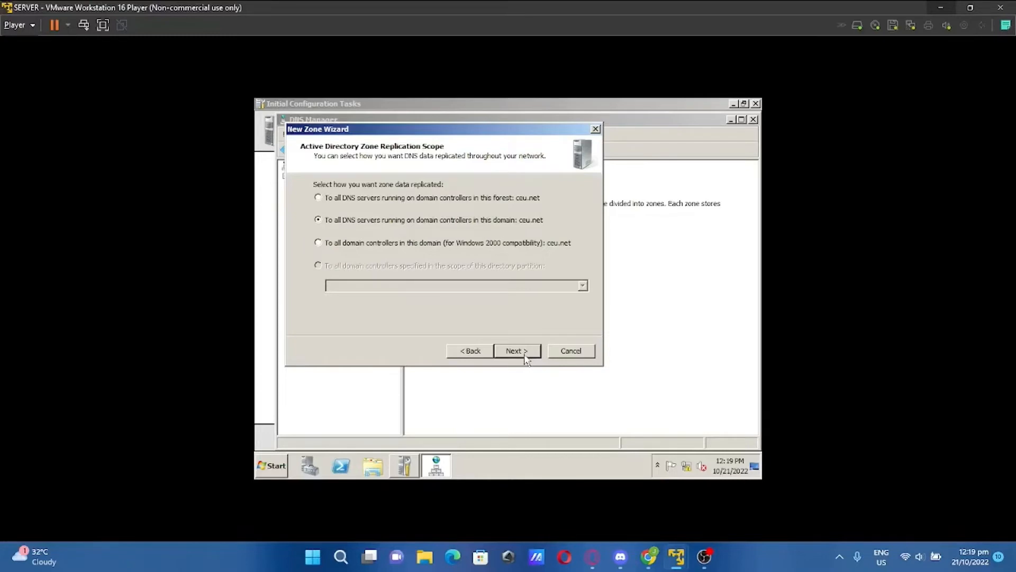
pyautogui.click(527, 357)
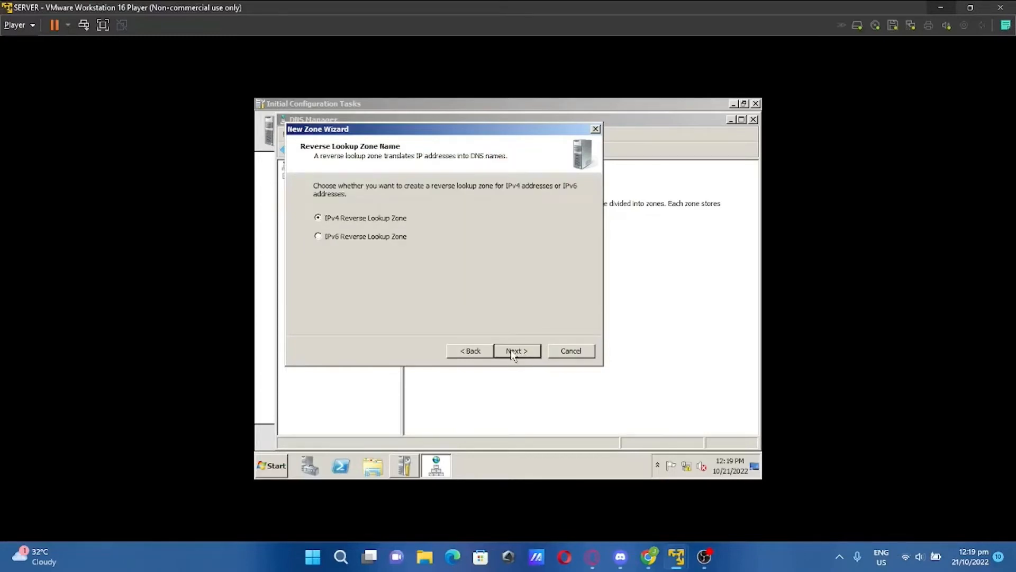
pyautogui.click(511, 351)
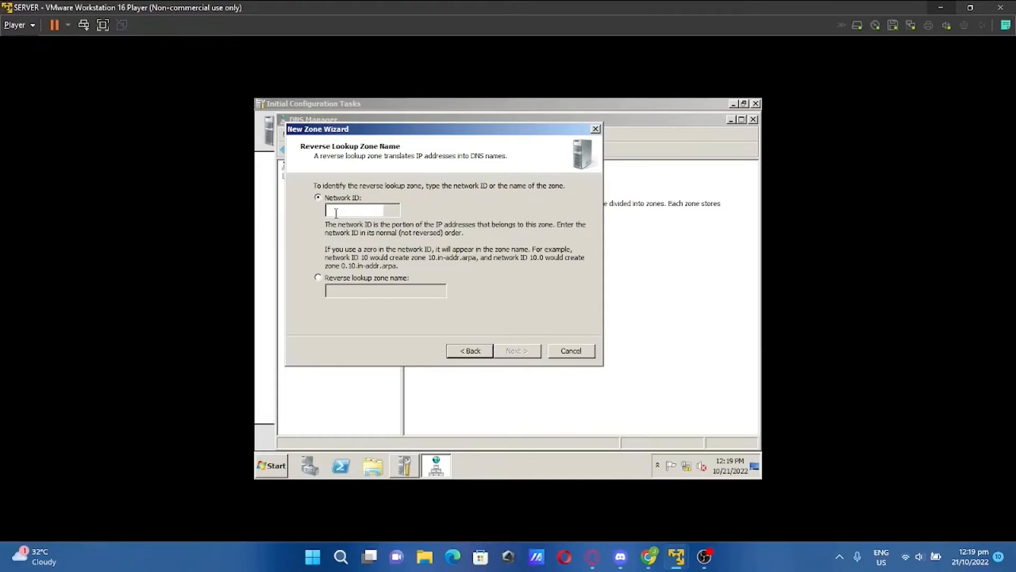
pyautogui.write('192.16')
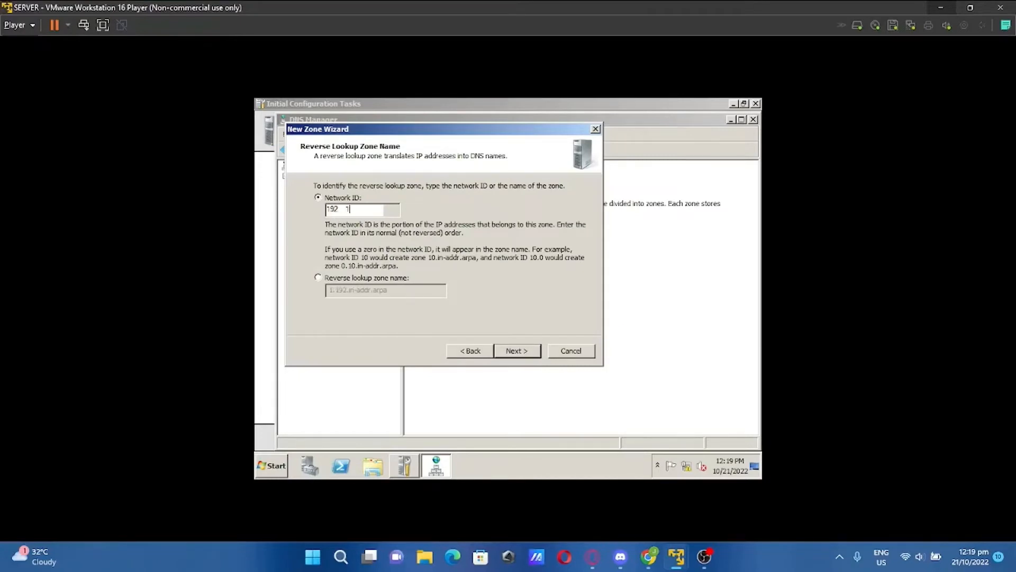
pyautogui.write('8.101')
pyautogui.click(523, 353)
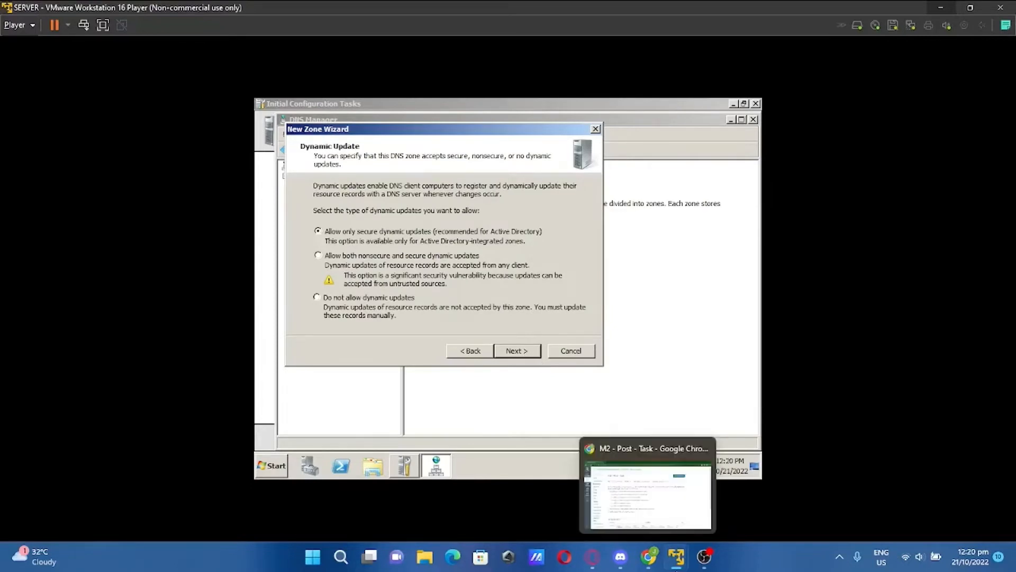
pyautogui.click(526, 353)
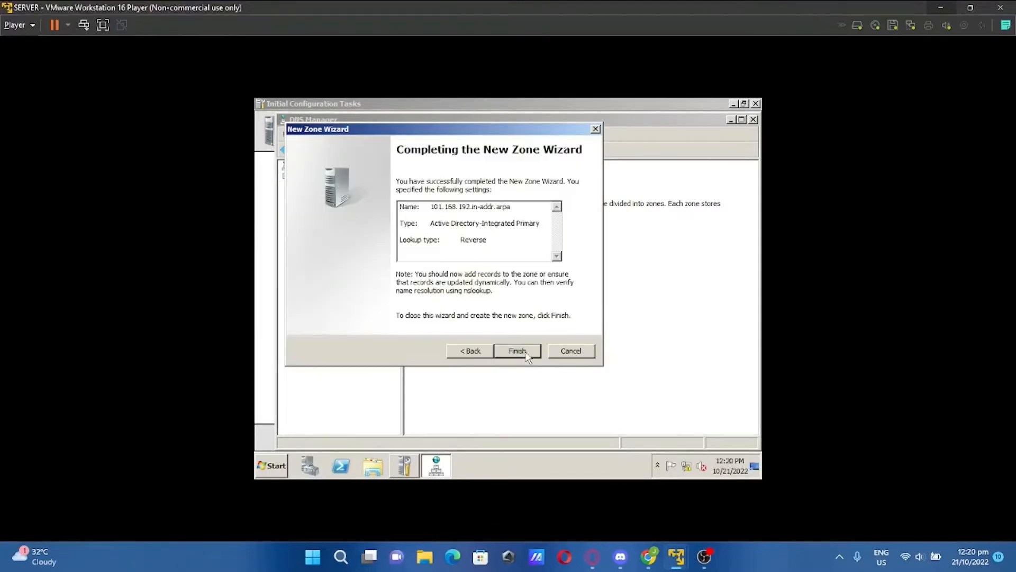
pyautogui.click(526, 352)
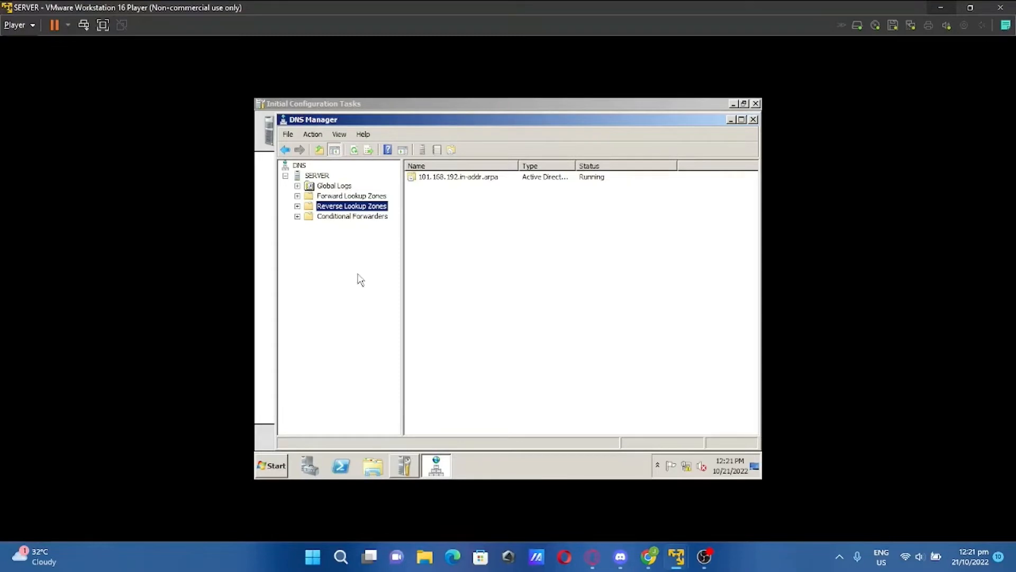
# Start a new pointer record for 192.168.101.1 in the 101.168.192.in-addr.arpa zone
pyautogui.click(297, 206)
pyautogui.click(358, 217)
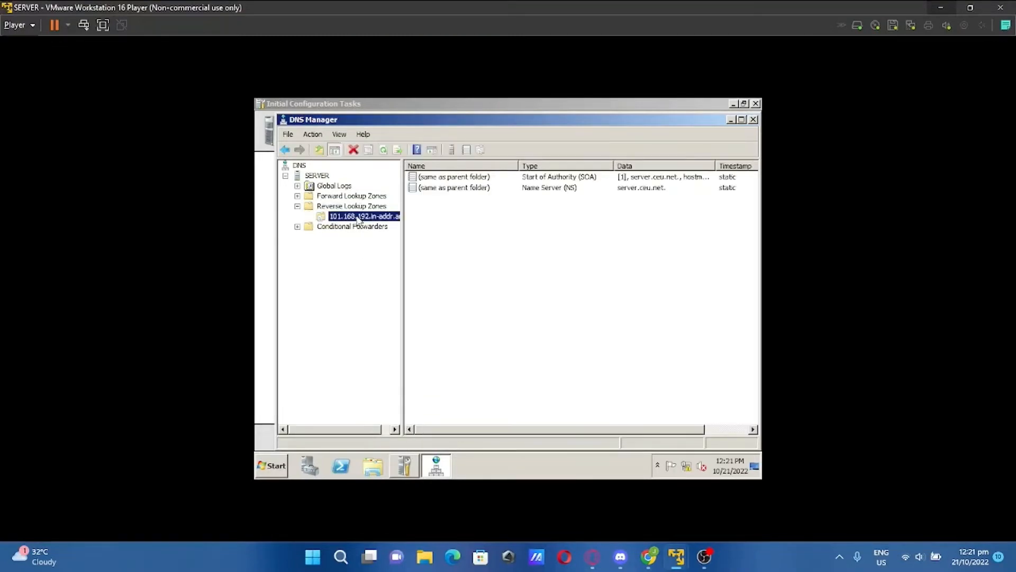
pyautogui.rightClick(359, 217)
pyautogui.click(388, 245)
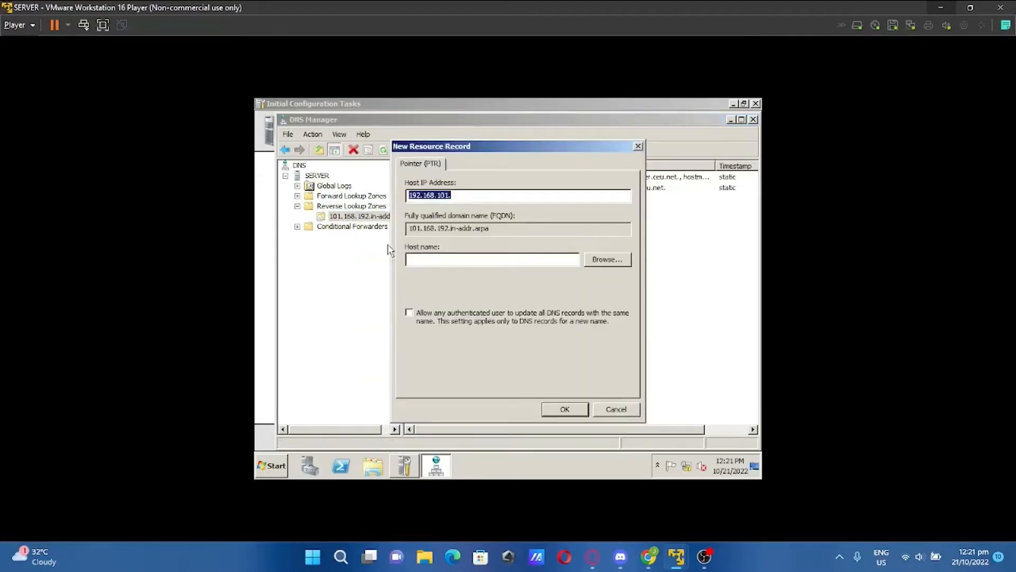
pyautogui.click(489, 199)
pyautogui.write('1')
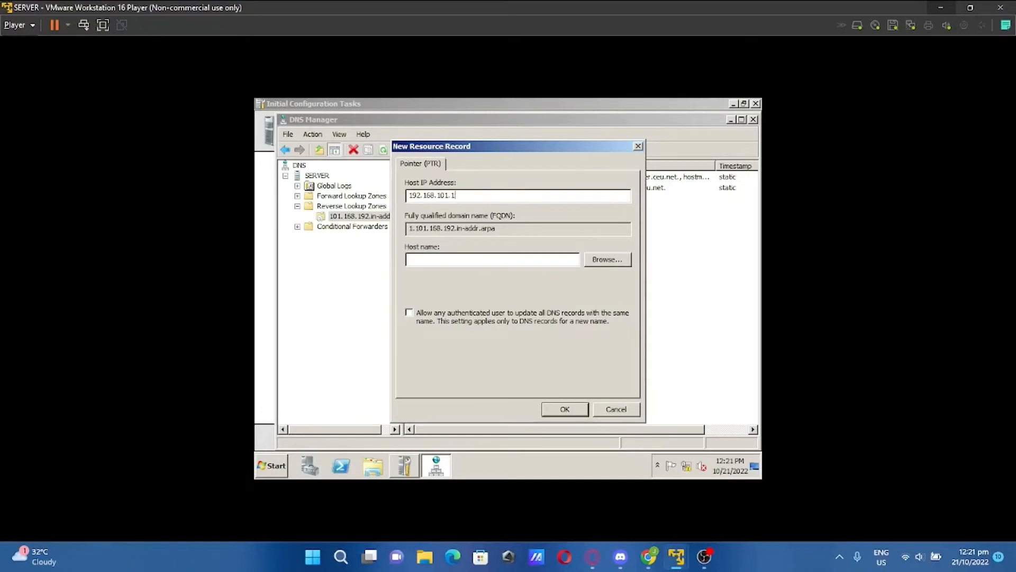
# Point the record at the ceu.net host in Forward Lookup Zones and save it
pyautogui.click(615, 261)
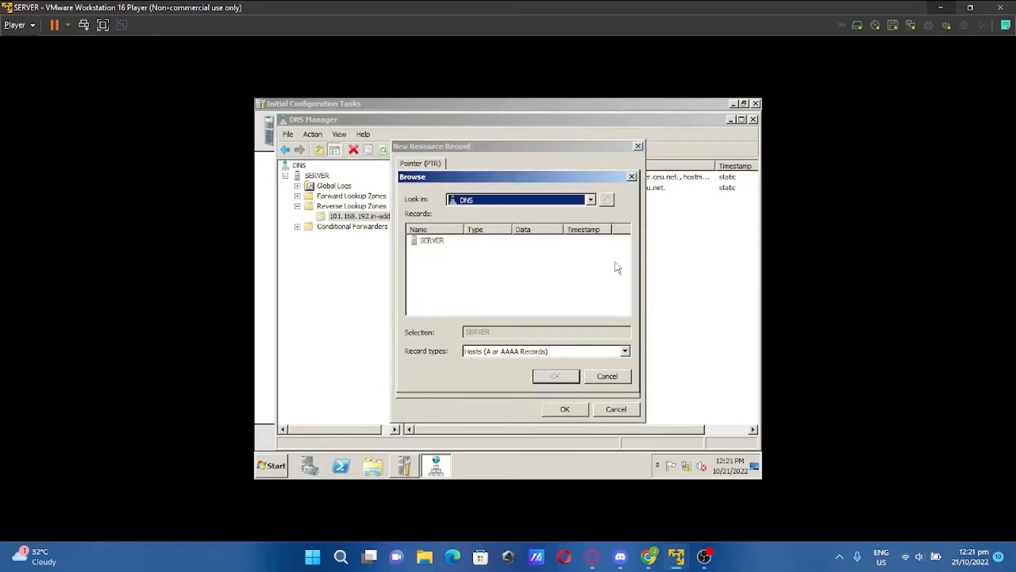
pyautogui.doubleClick(432, 239)
pyautogui.doubleClick(434, 241)
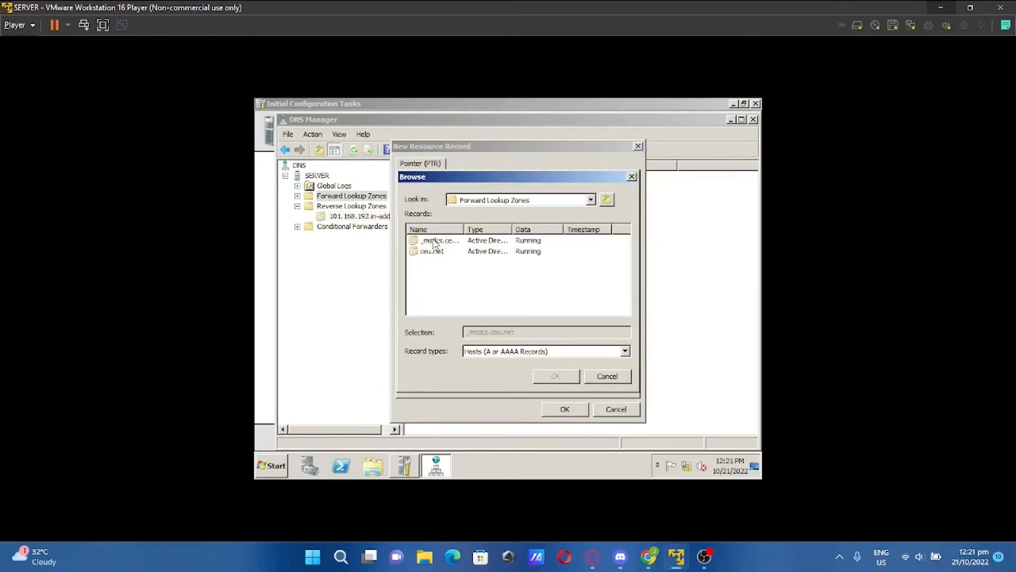
pyautogui.doubleClick(431, 250)
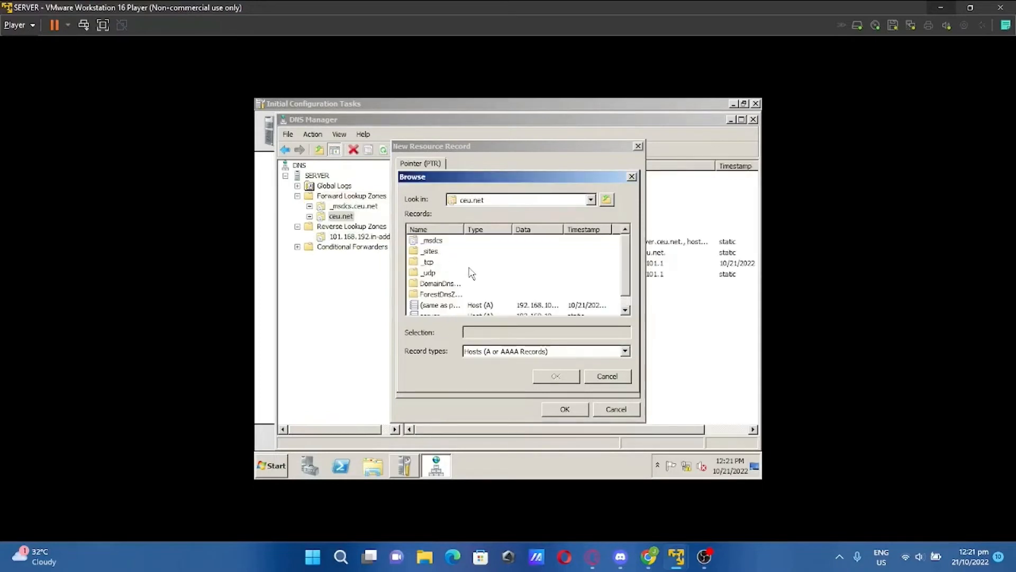
pyautogui.scroll(-1, 471, 272)
pyautogui.click(459, 295)
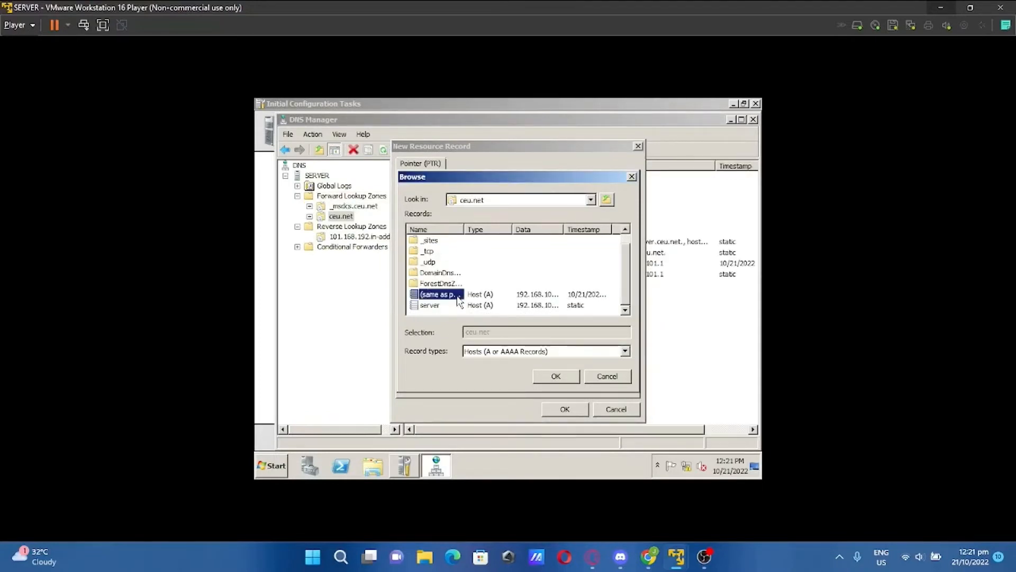
pyautogui.click(558, 378)
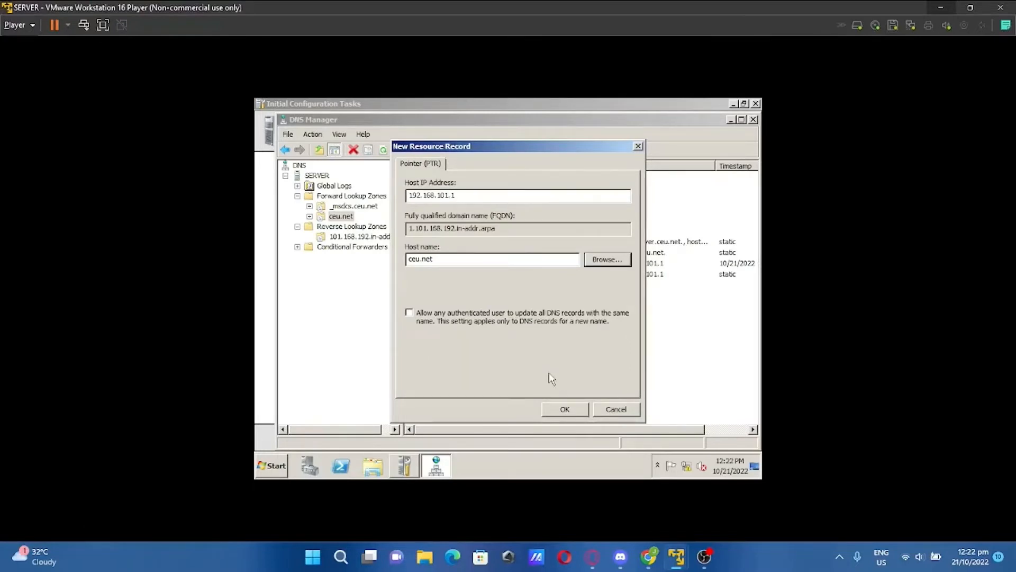
pyautogui.click(565, 409)
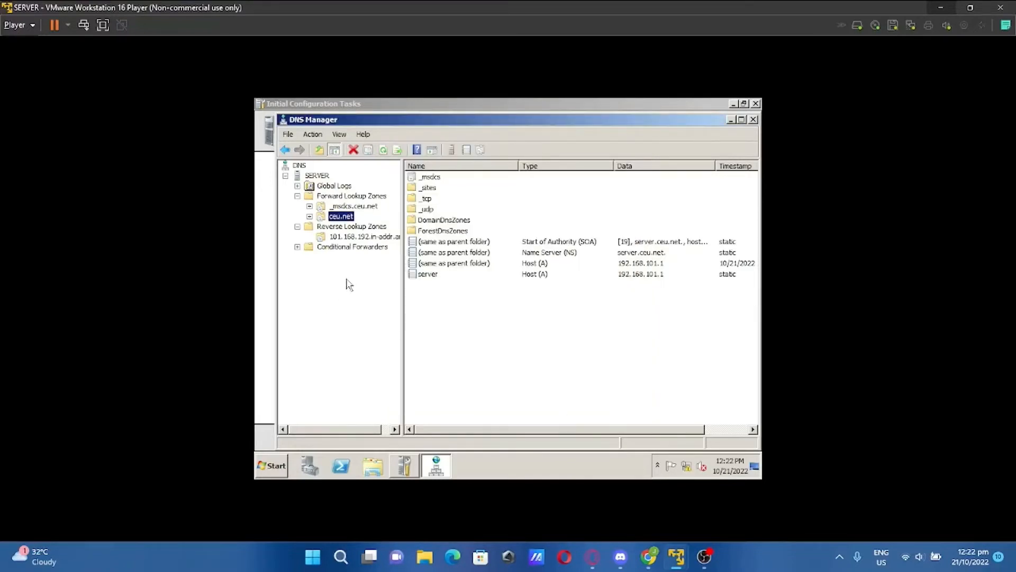
pyautogui.rightClick(347, 226)
# Create an AD-integrated primary IPv4 reverse zone with network ID 127.0.0 and secure-only updates
pyautogui.click(362, 233)
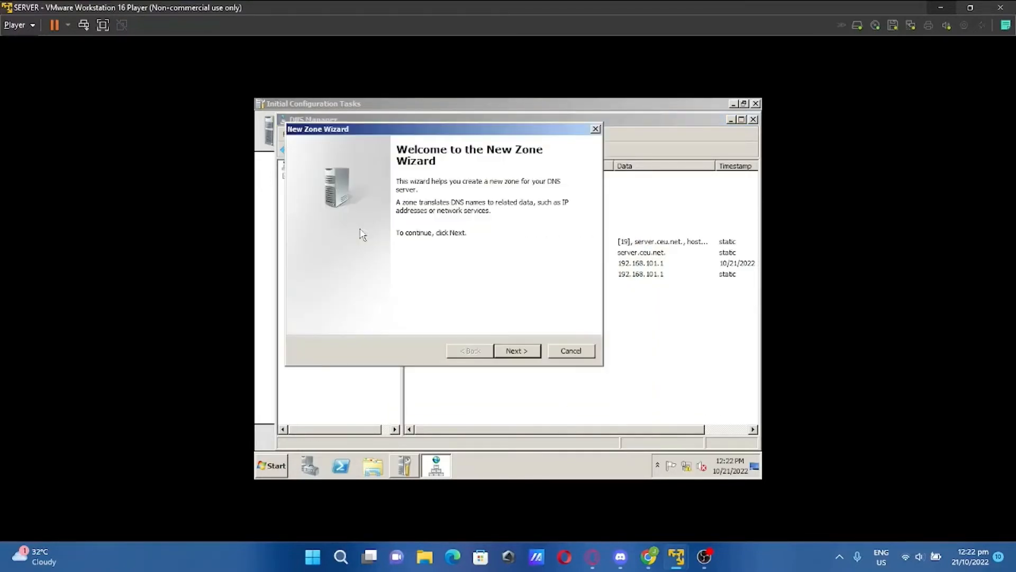
pyautogui.click(515, 352)
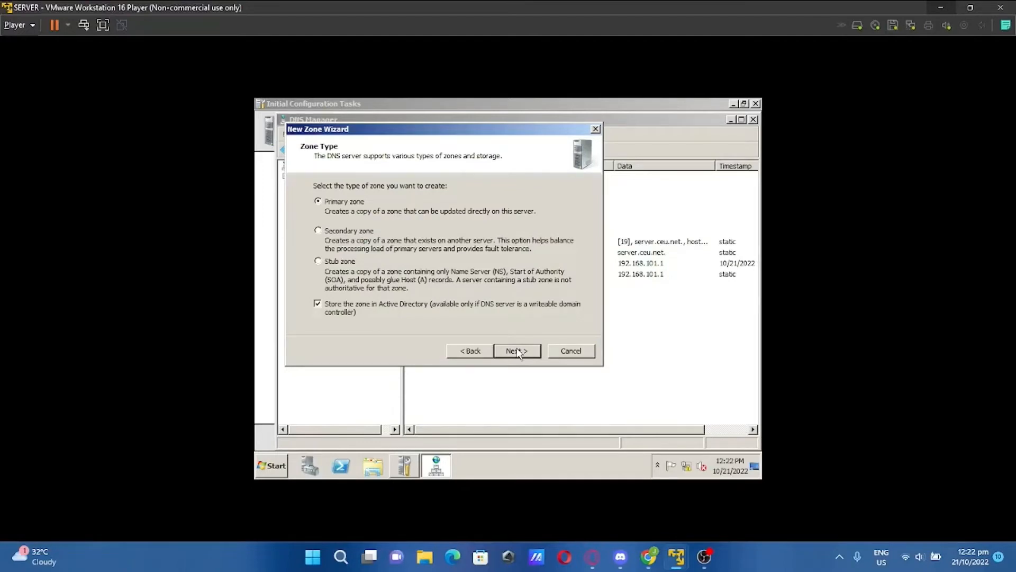
pyautogui.click(517, 352)
pyautogui.click(517, 352)
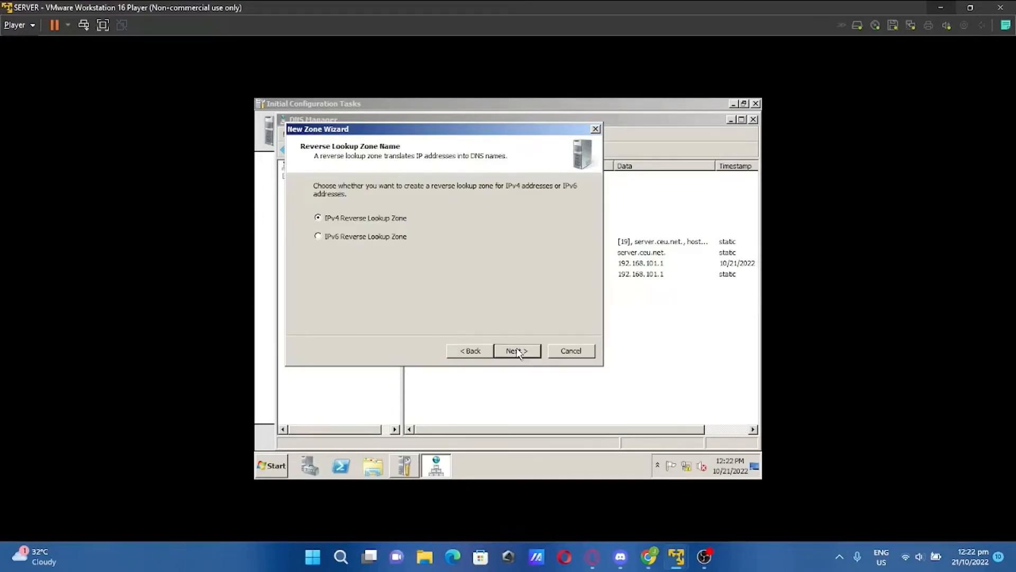
pyautogui.click(517, 352)
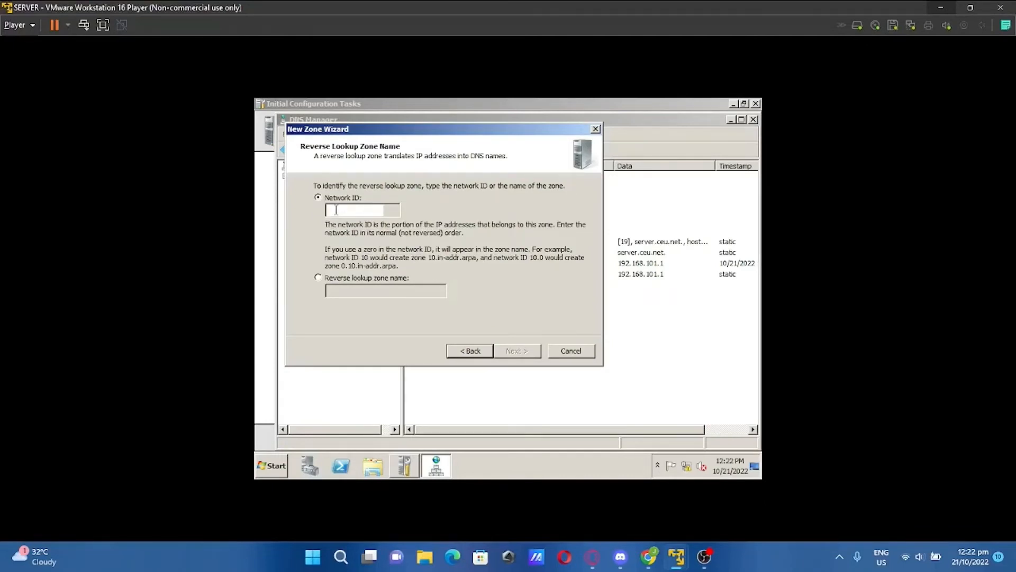
pyautogui.write('12')
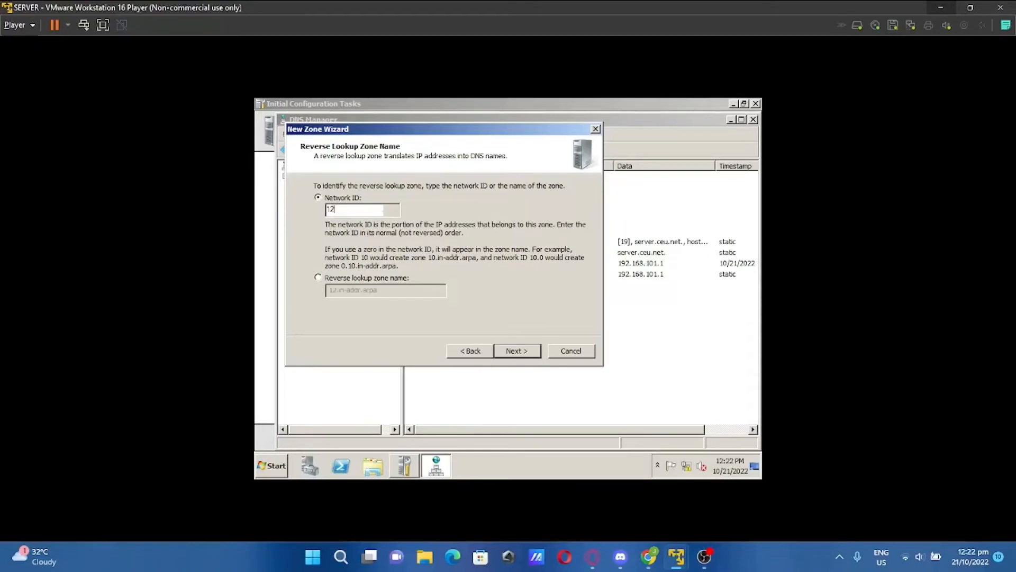
pyautogui.write('7.0.0')
pyautogui.click(513, 351)
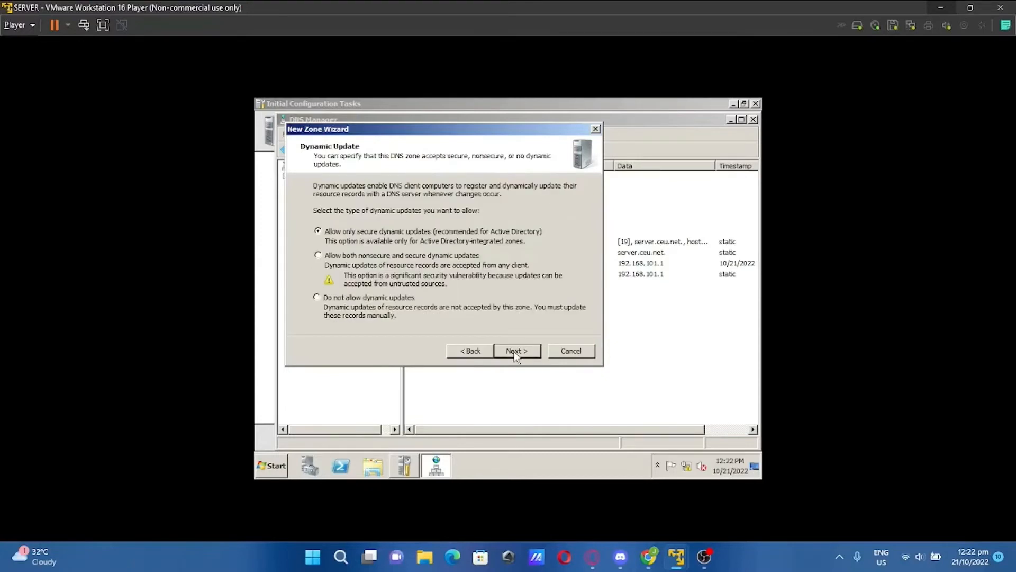
pyautogui.click(513, 351)
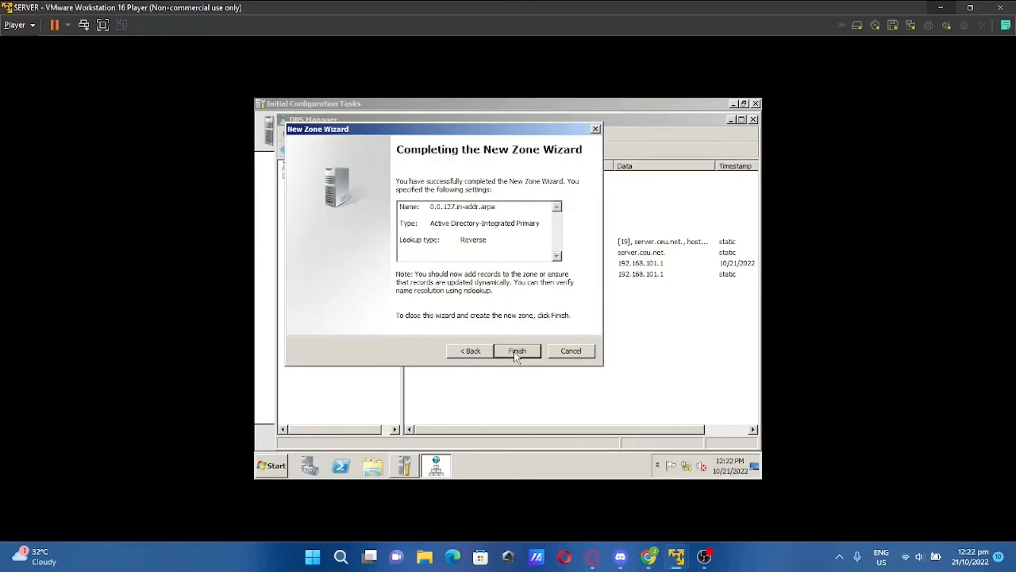
pyautogui.click(513, 351)
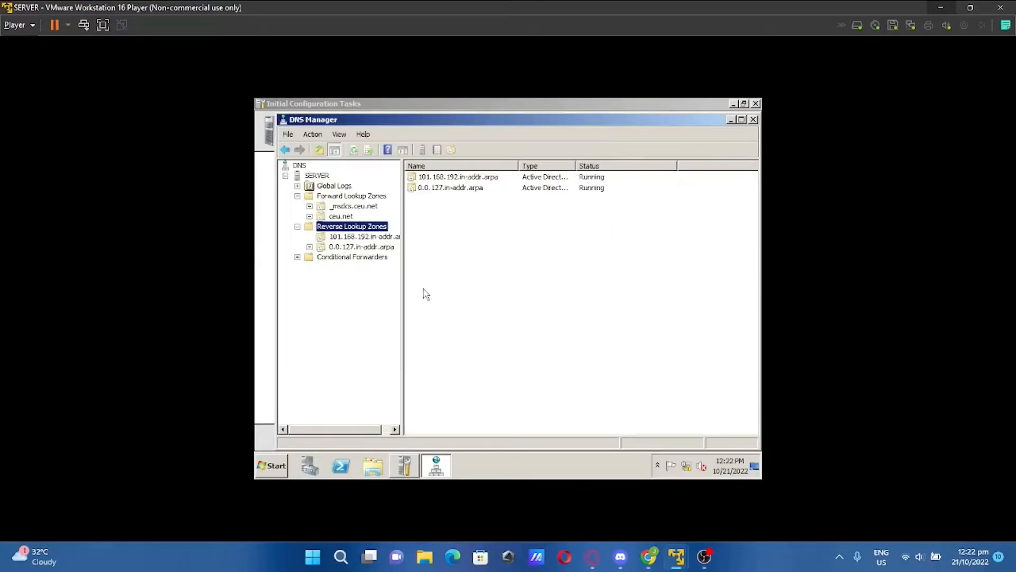
pyautogui.click(315, 248)
# Start a new pointer record for 127.0.0.1 in the 0.0.127.in-addr.arpa zone
pyautogui.rightClick(347, 247)
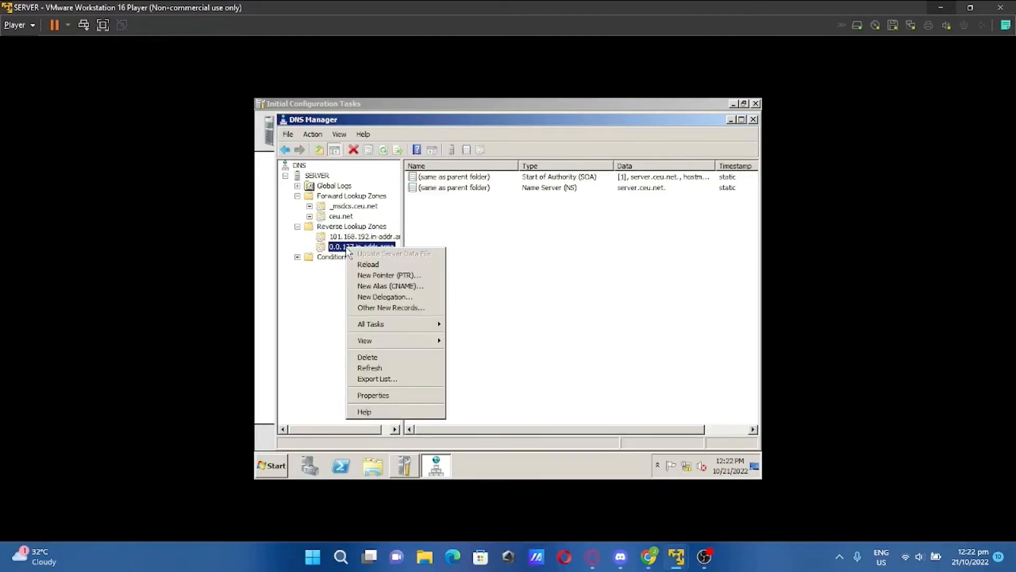
pyautogui.click(378, 275)
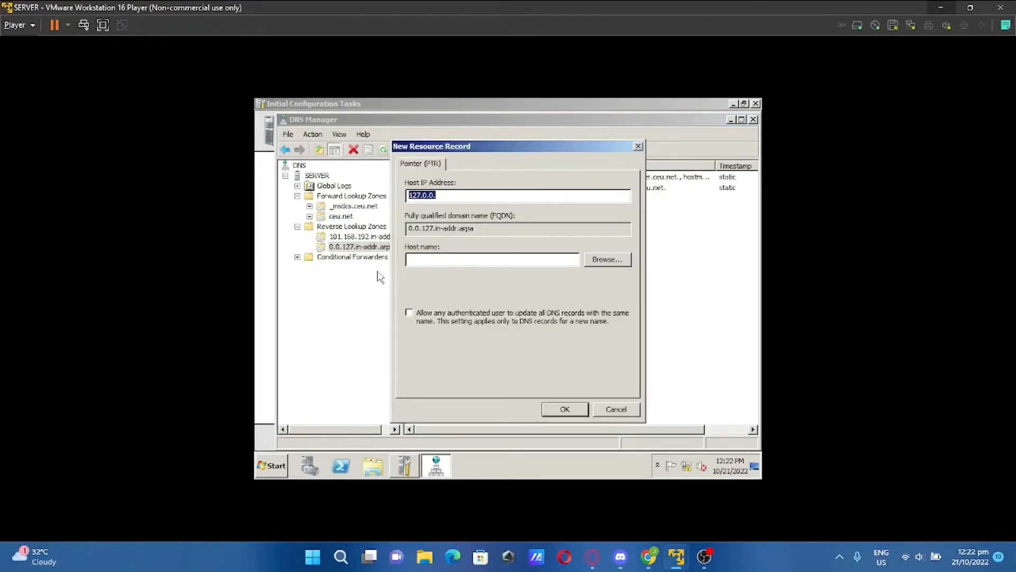
pyautogui.click(472, 193)
pyautogui.write('1')
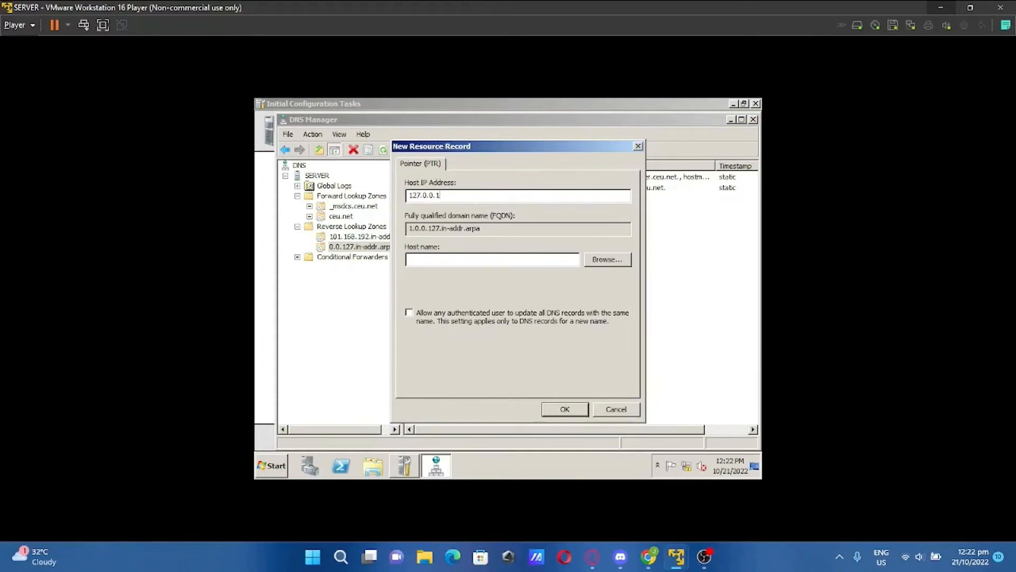
# Browse into the ceu.net forward zone and list all of its record types
pyautogui.click(609, 263)
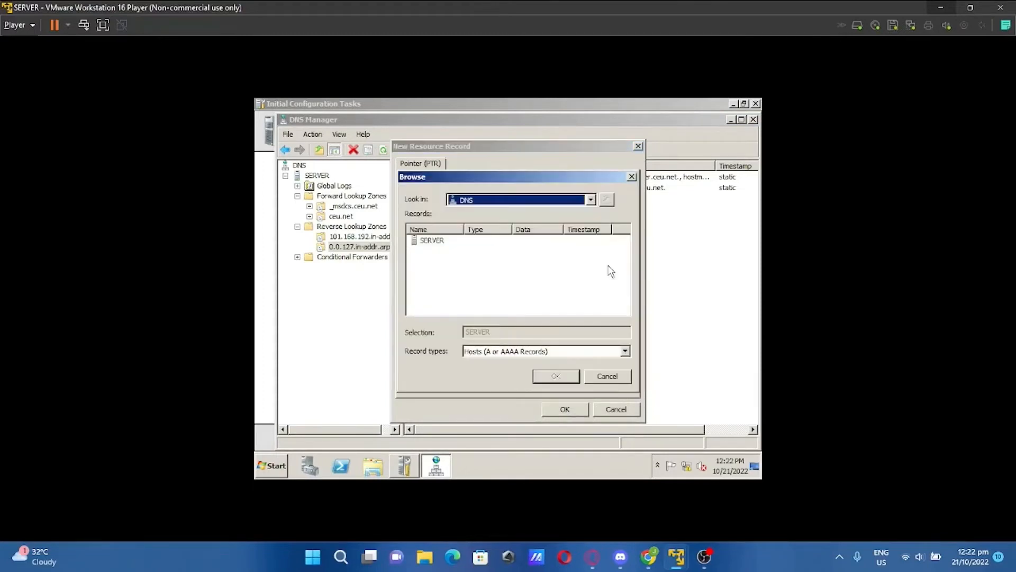
pyautogui.doubleClick(433, 241)
pyautogui.doubleClick(434, 241)
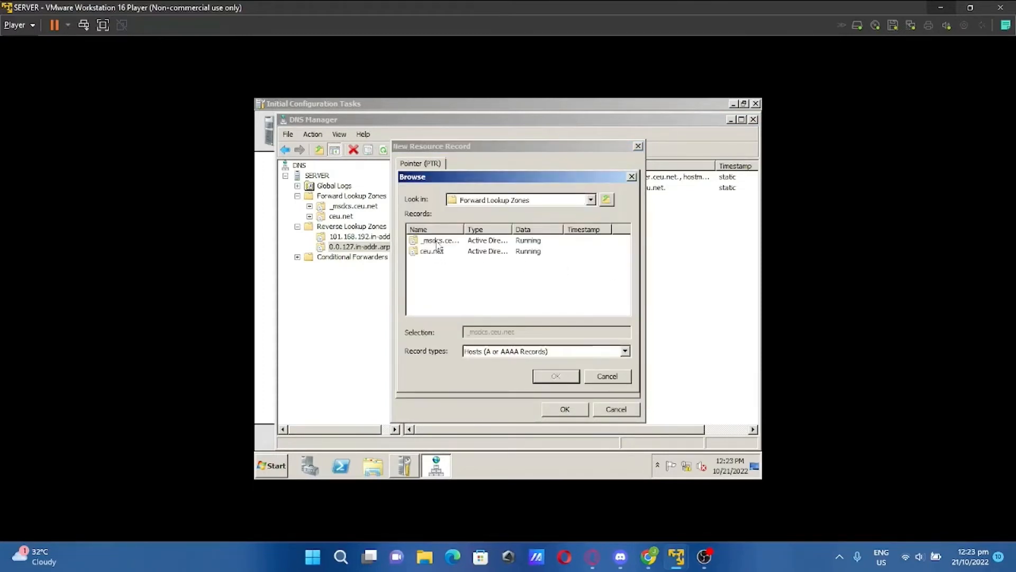
pyautogui.click(439, 251)
pyautogui.doubleClick(442, 253)
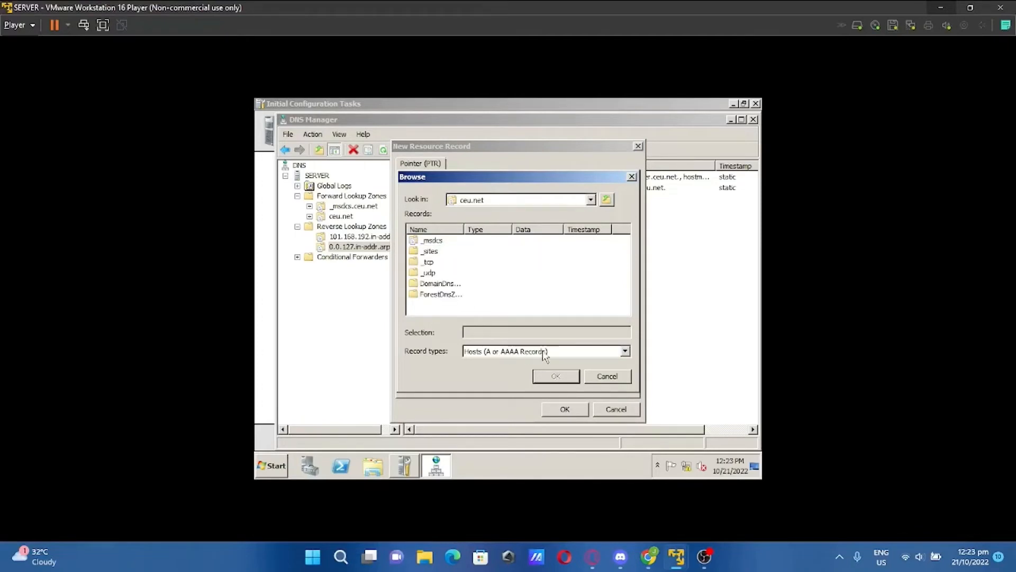
pyautogui.click(624, 351)
pyautogui.click(581, 361)
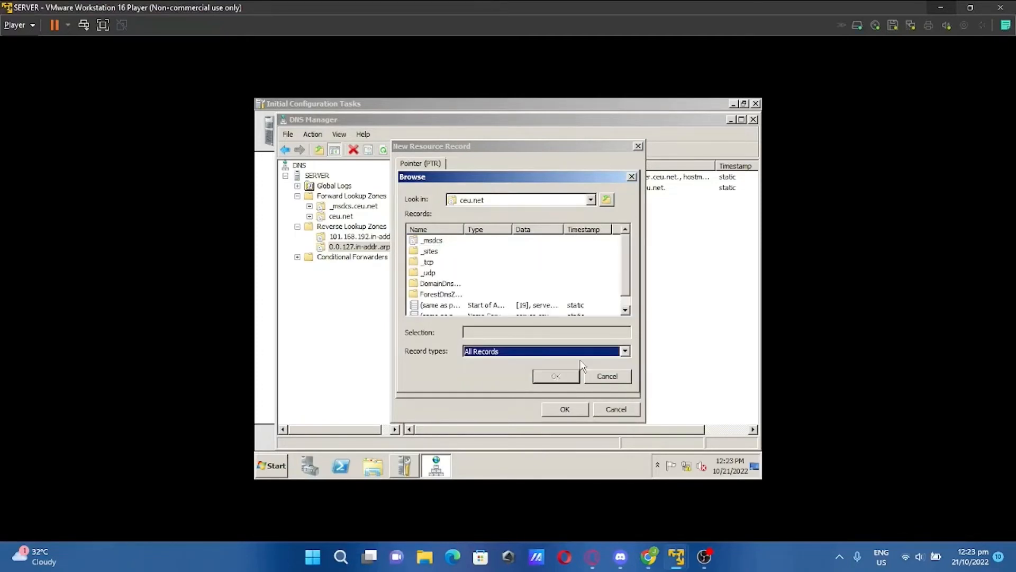
# Choose the ceu.net record as the pointer's host, save it, and close DNS Manager
pyautogui.scroll(-1, 492, 269)
pyautogui.scroll(1, 501, 280)
pyautogui.click(626, 310)
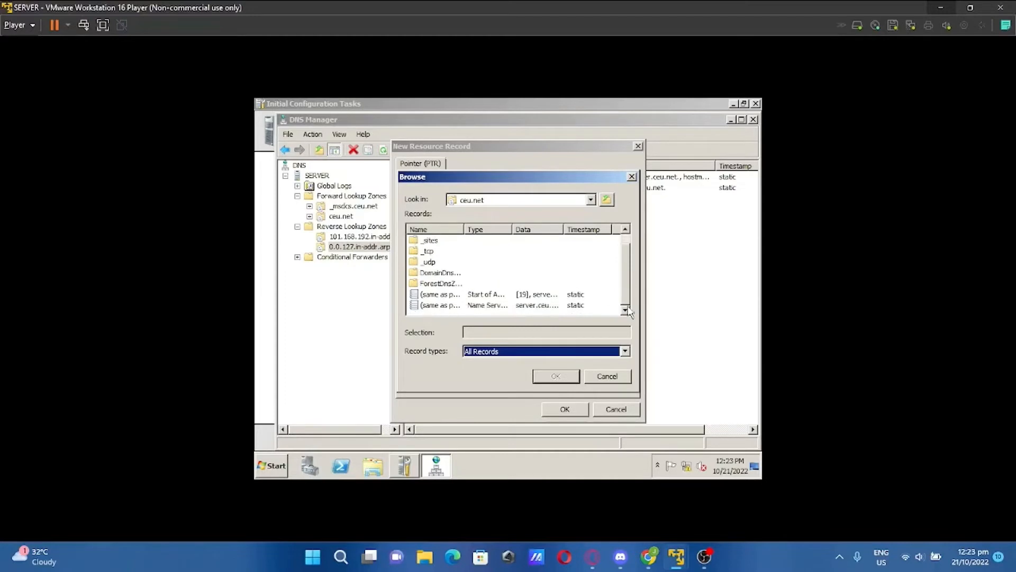
pyautogui.click(497, 297)
pyautogui.click(470, 295)
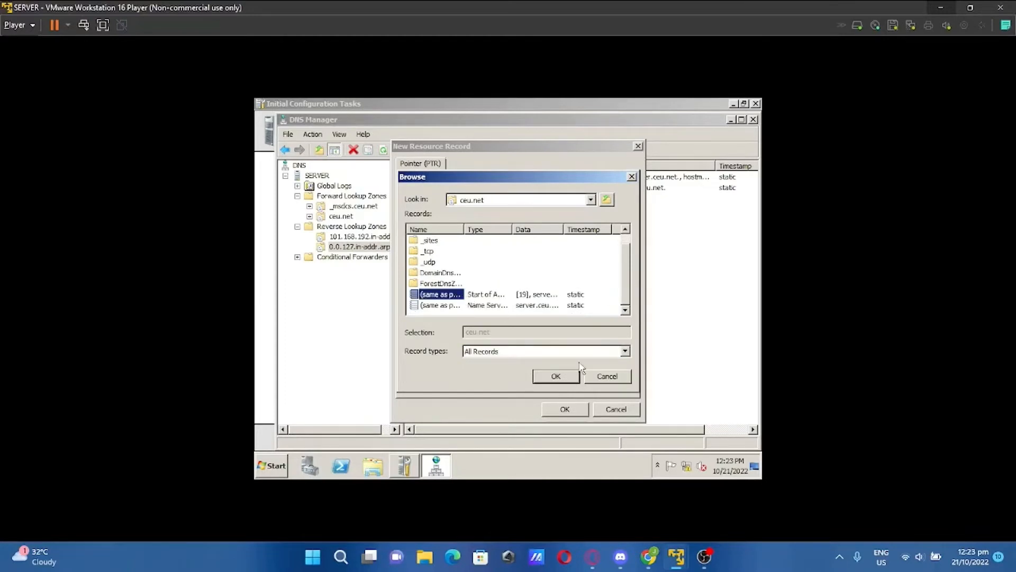
pyautogui.click(557, 378)
pyautogui.click(565, 410)
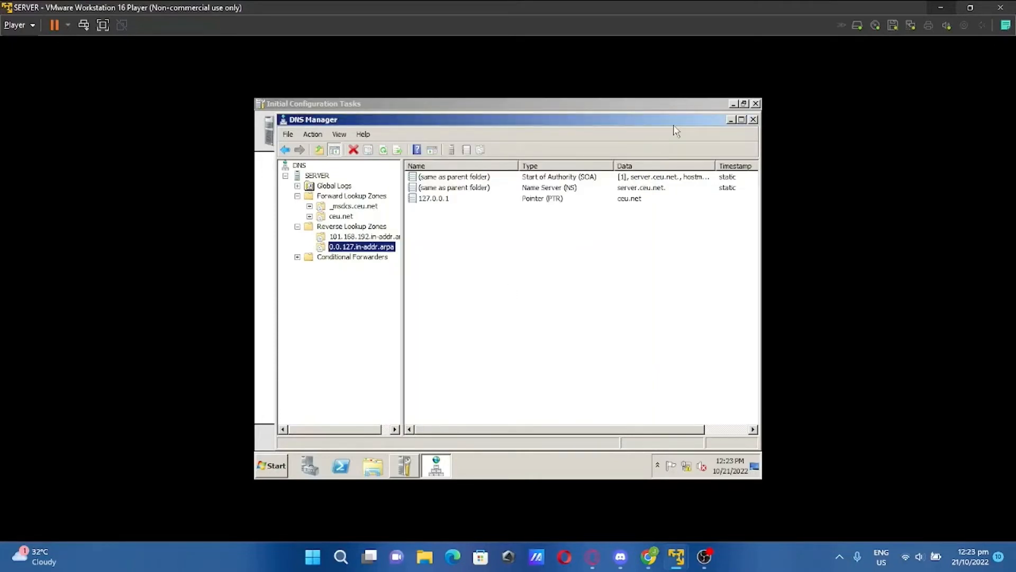
pyautogui.click(753, 119)
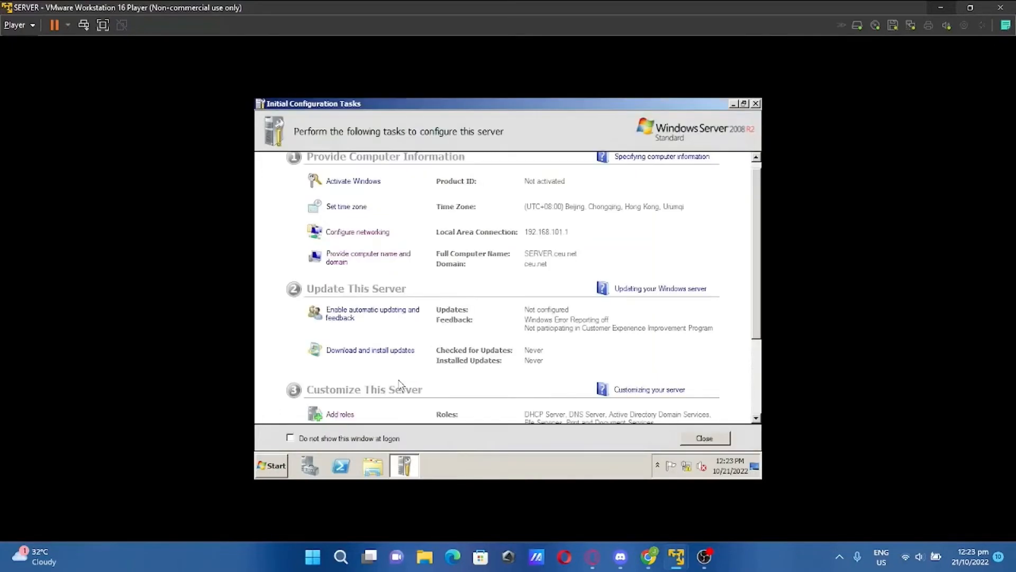
# Set the Local Area Connection's IPv4 preferred DNS server to 192.168.101.1
pyautogui.click(363, 233)
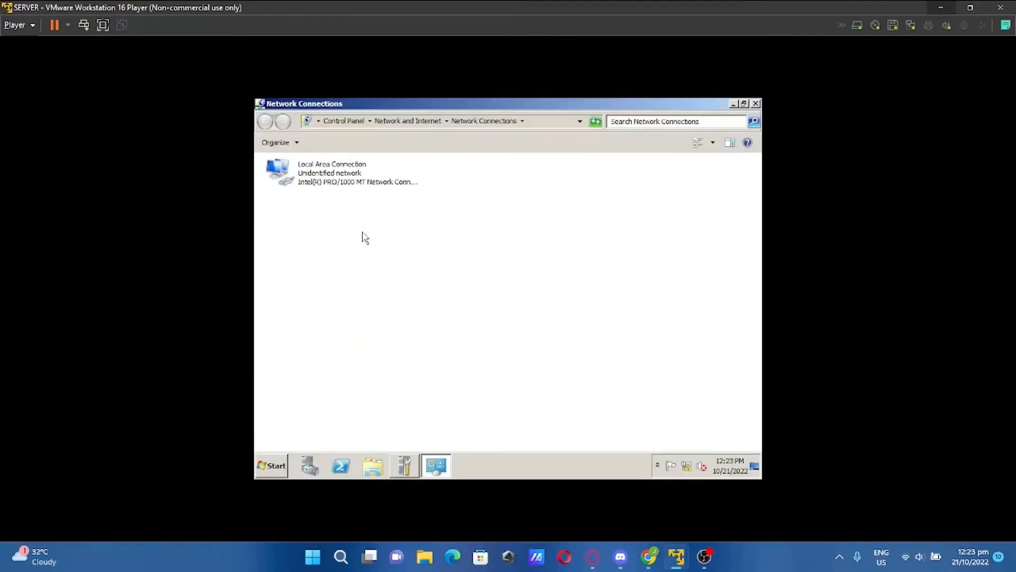
pyautogui.rightClick(345, 181)
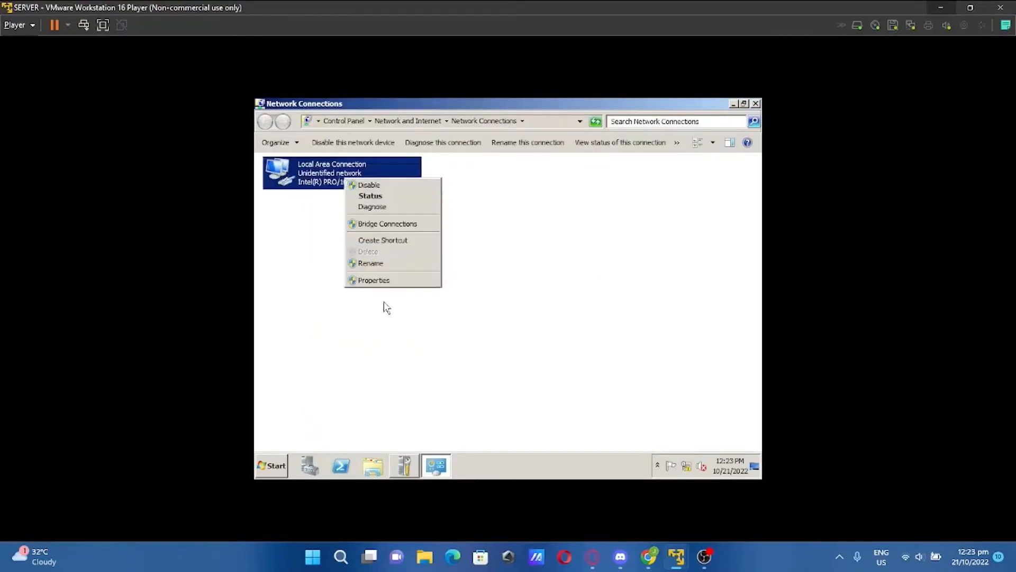
pyautogui.click(386, 280)
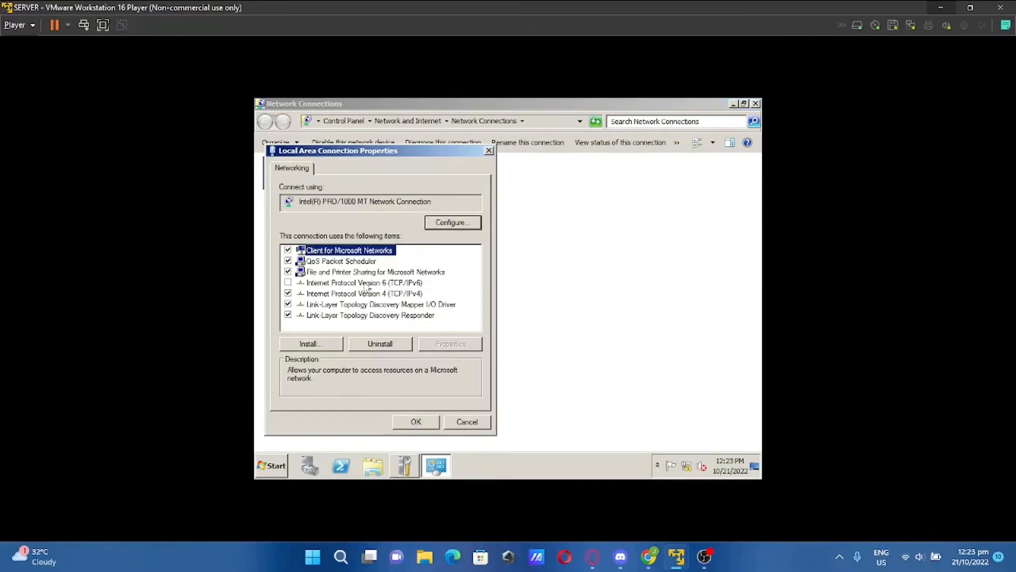
pyautogui.click(342, 294)
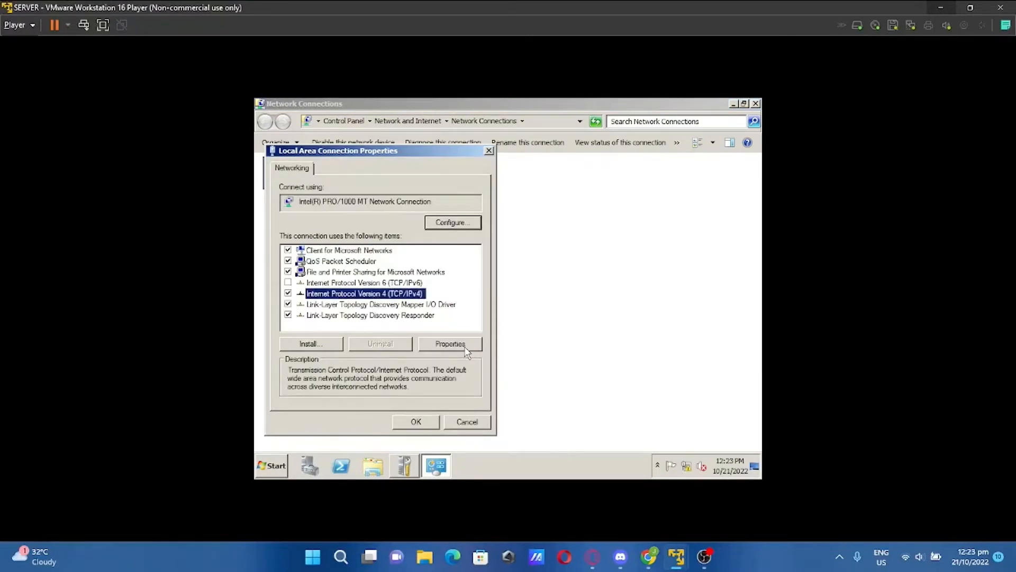
pyautogui.click(450, 344)
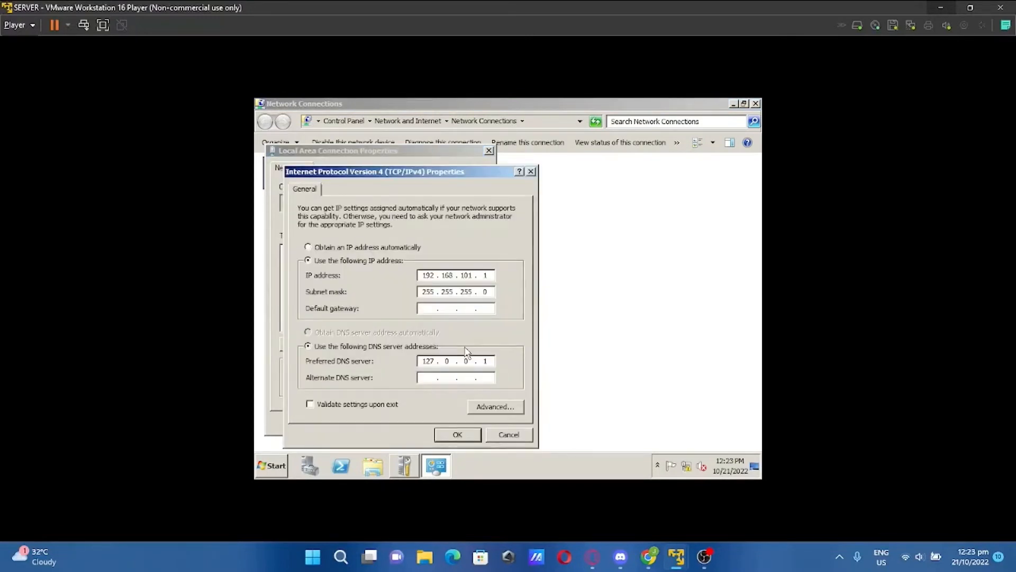
pyautogui.doubleClick(493, 362)
pyautogui.press('BackSpace')
pyautogui.press('BackSpace')
pyautogui.press('BackSpace')
pyautogui.press('BackSpace')
pyautogui.press('BackSpace')
pyautogui.press('BackSpace')
pyautogui.write('192 . 168 . 101 . 1')
pyautogui.click(465, 437)
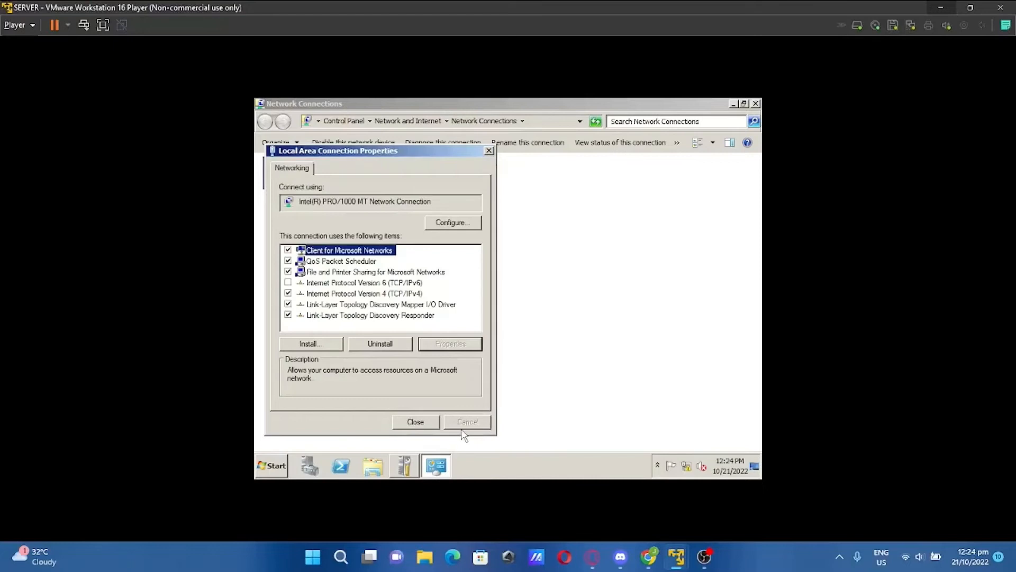
pyautogui.click(418, 422)
# Run nslookup in Command Prompt to confirm default server ceu.net at 192.168.101.1
pyautogui.click(756, 104)
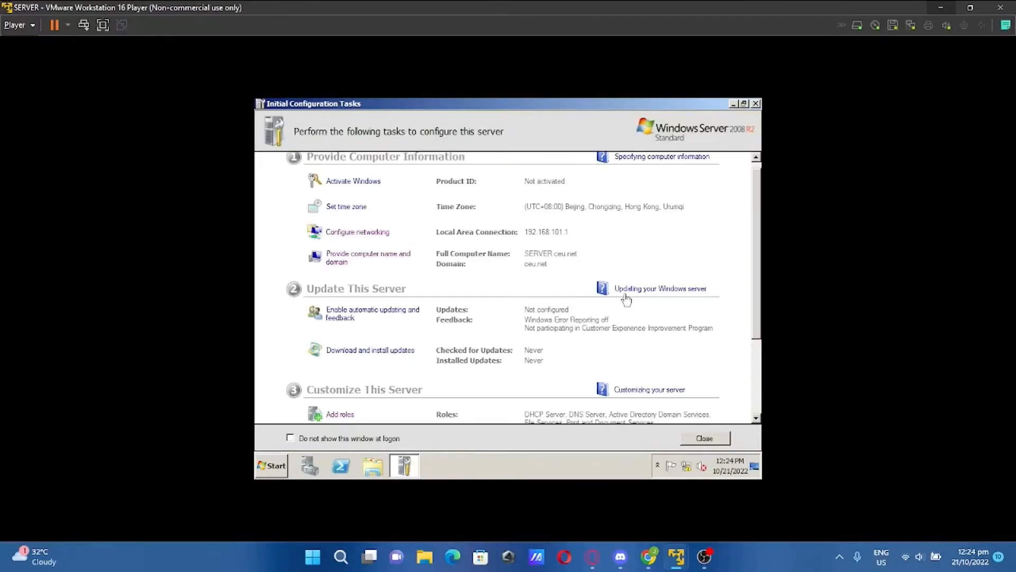
pyautogui.click(277, 468)
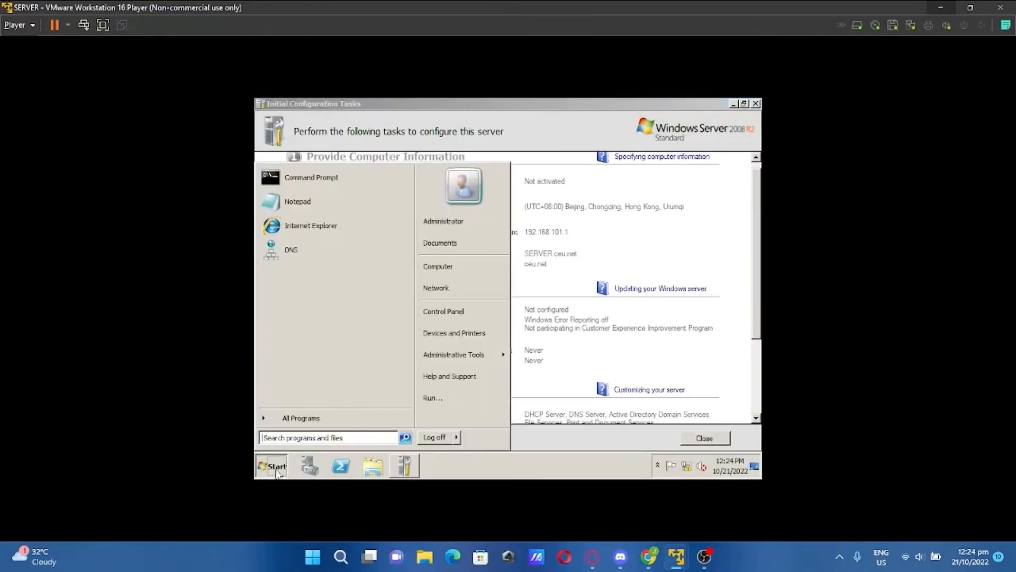
pyautogui.click(305, 176)
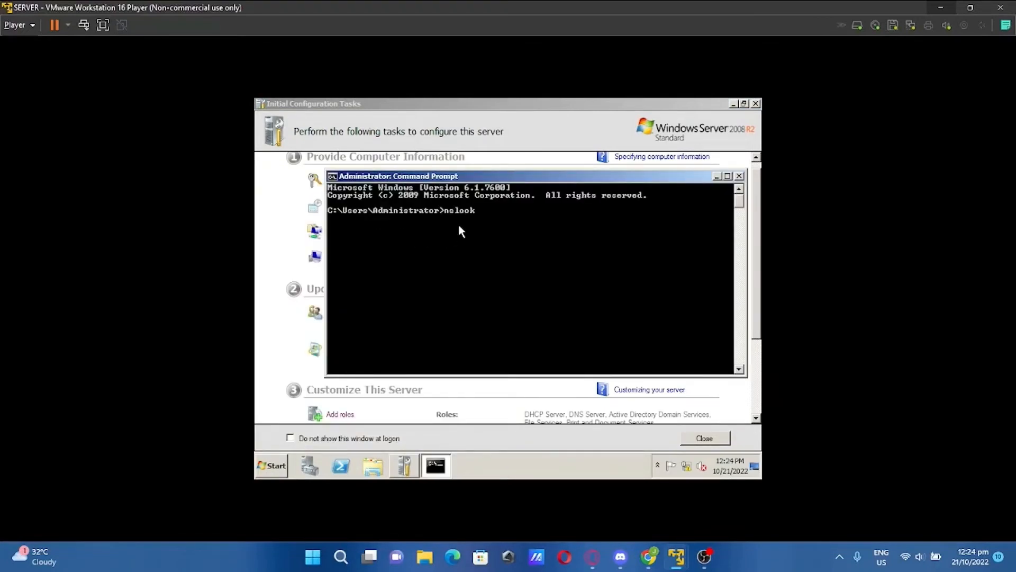
pyautogui.write('nslookup')
pyautogui.press('Return')
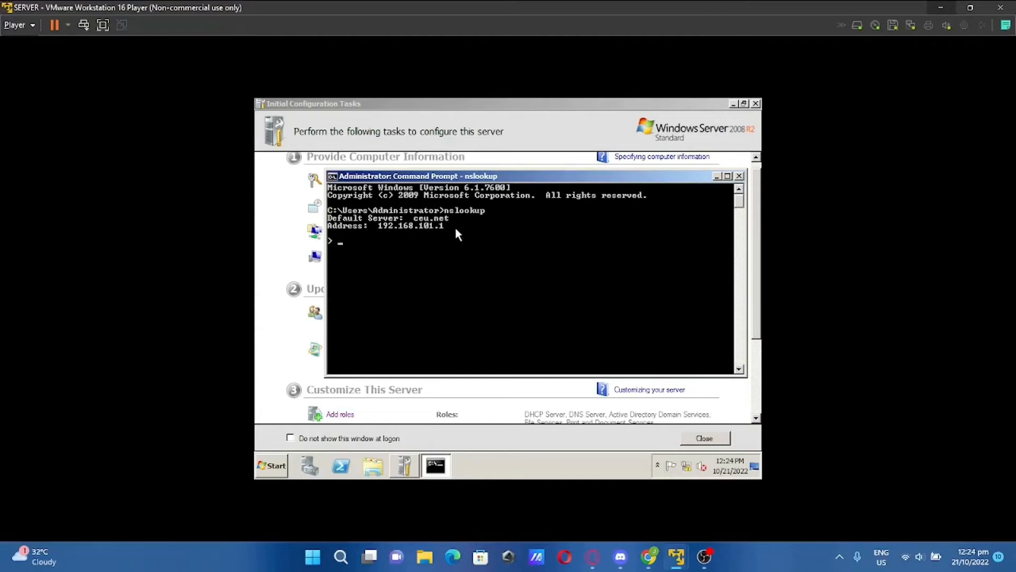
pyautogui.click(739, 176)
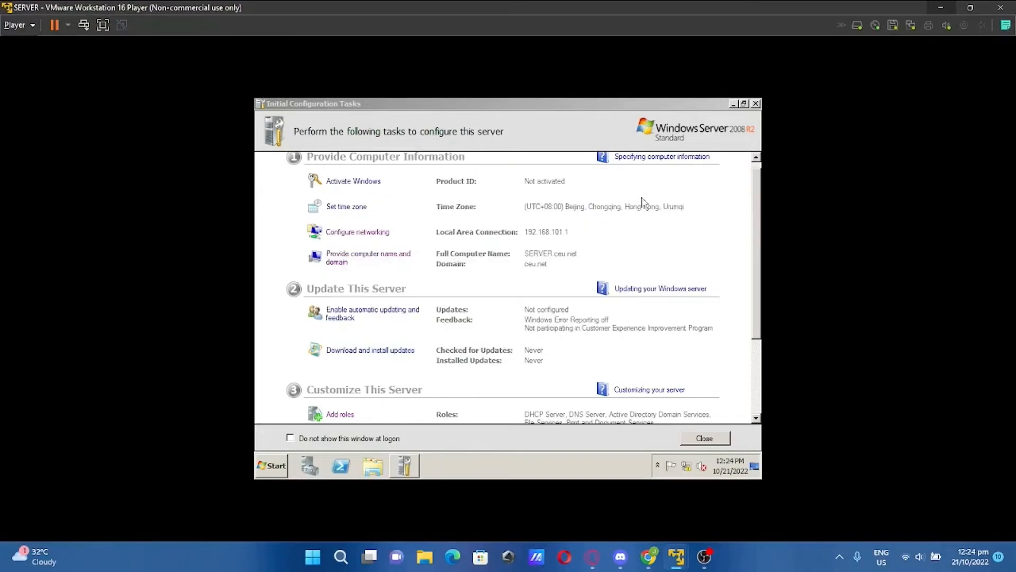
# Open Active Directory Users and Computers and expand the ceu.net domain
pyautogui.click(276, 467)
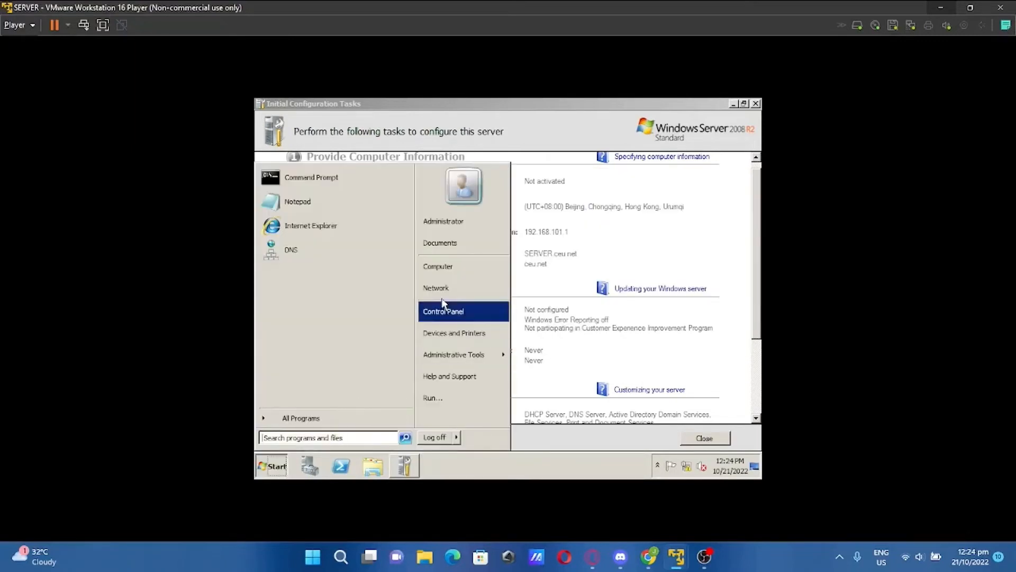
pyautogui.moveTo(456, 363)
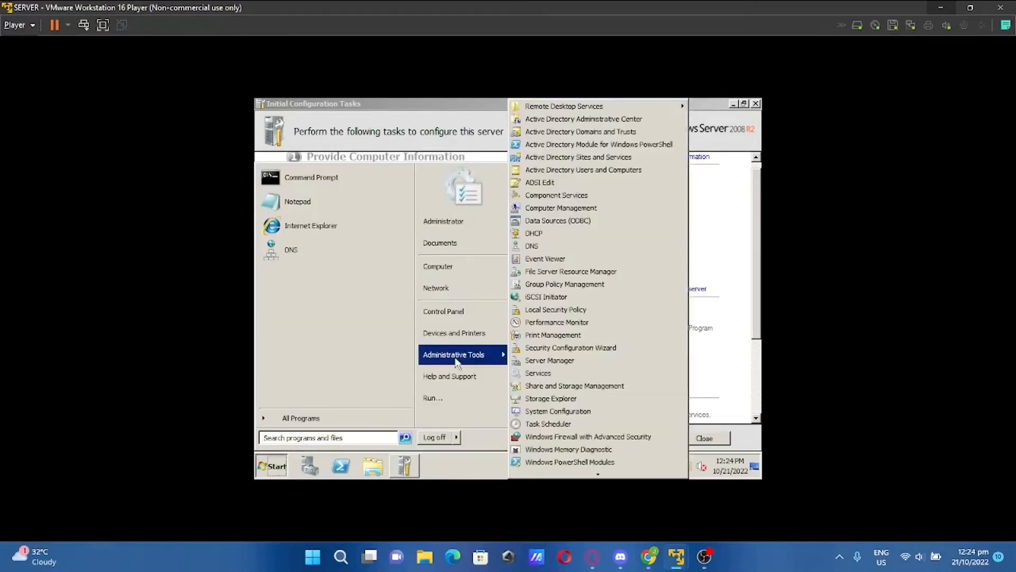
pyautogui.click(592, 170)
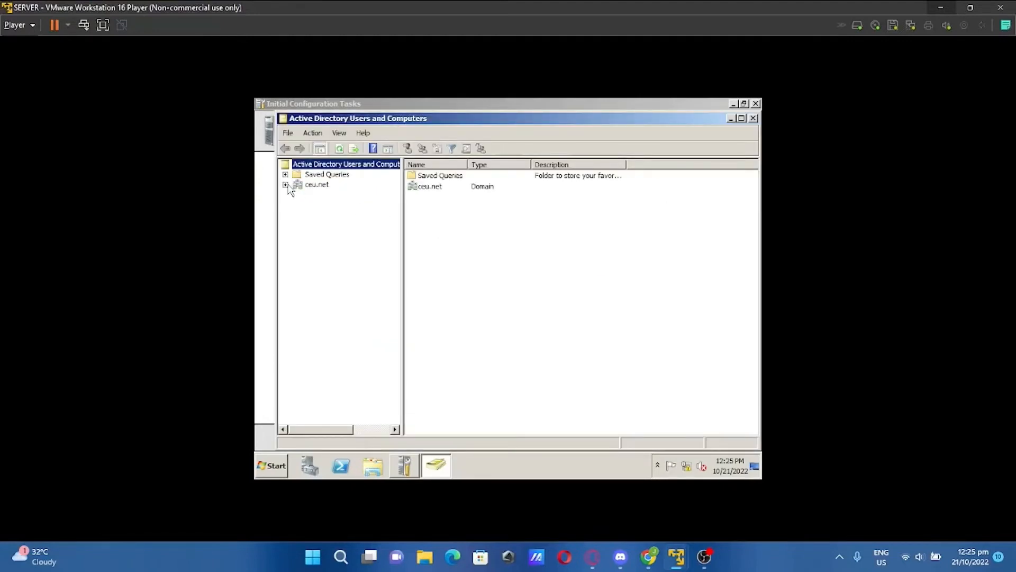
pyautogui.click(286, 185)
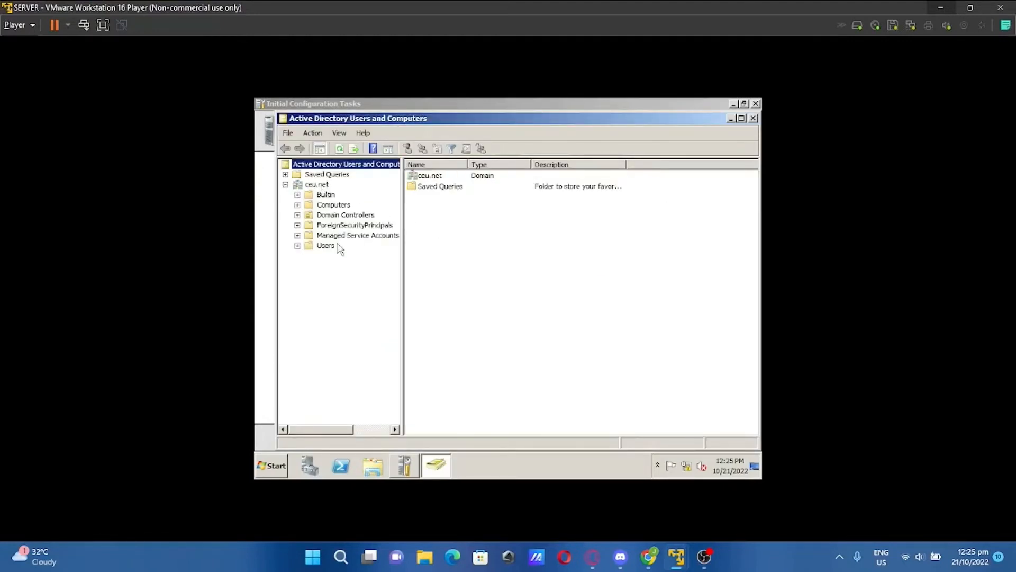
# Add an organizational unit named Clients under ceu.net
pyautogui.rightClick(322, 185)
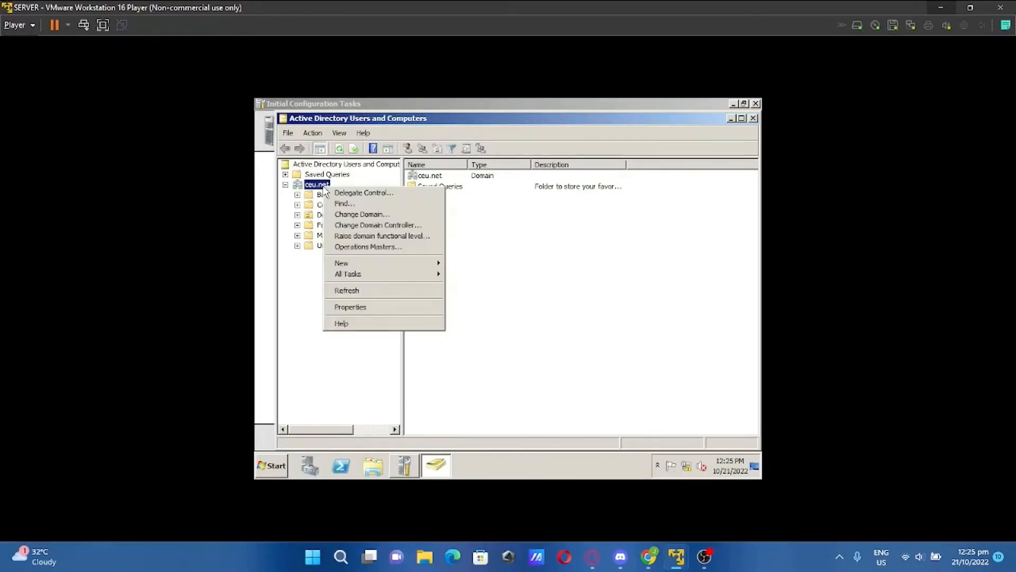
pyautogui.moveTo(369, 265)
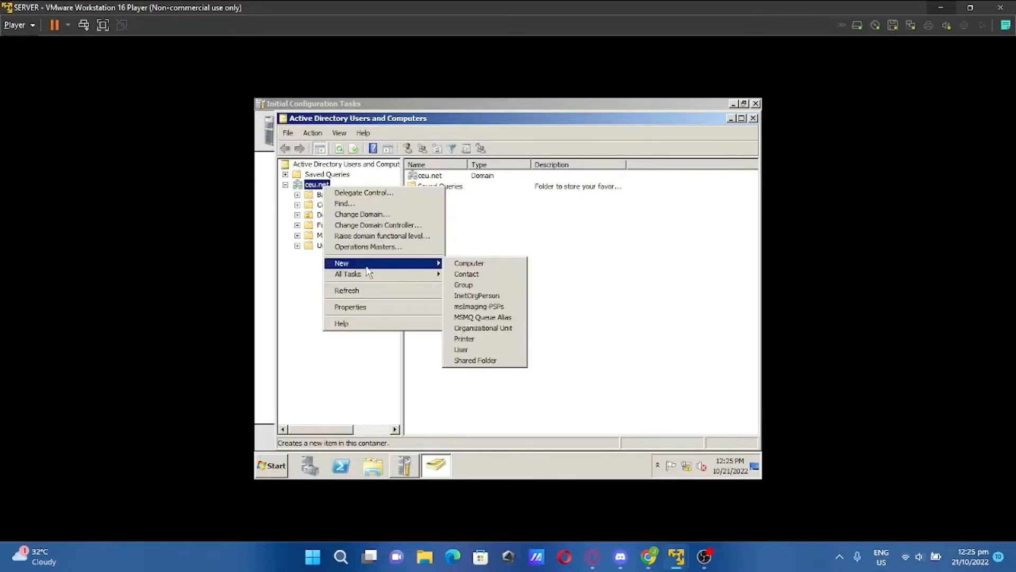
pyautogui.click(490, 332)
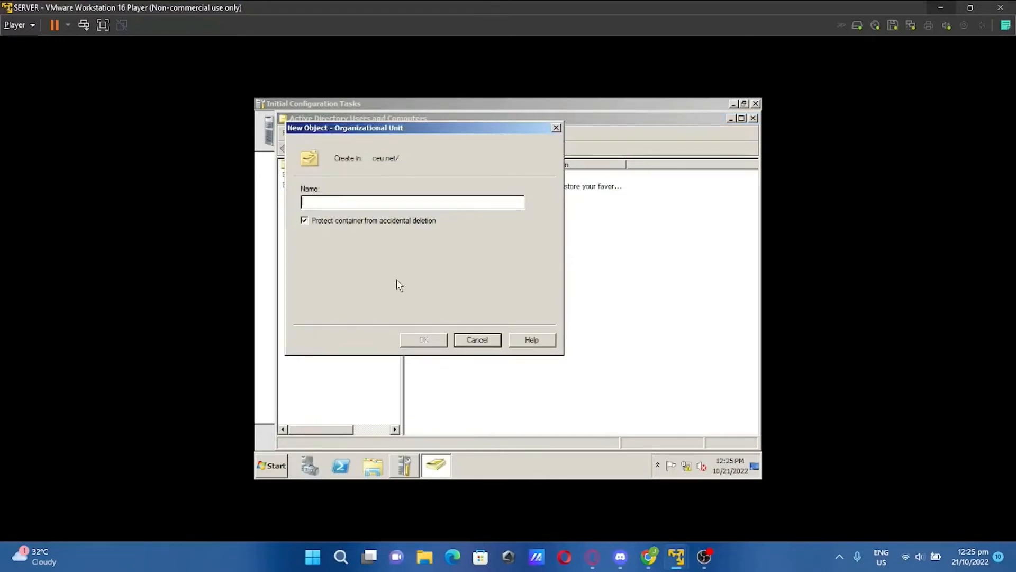
pyautogui.write('Clients')
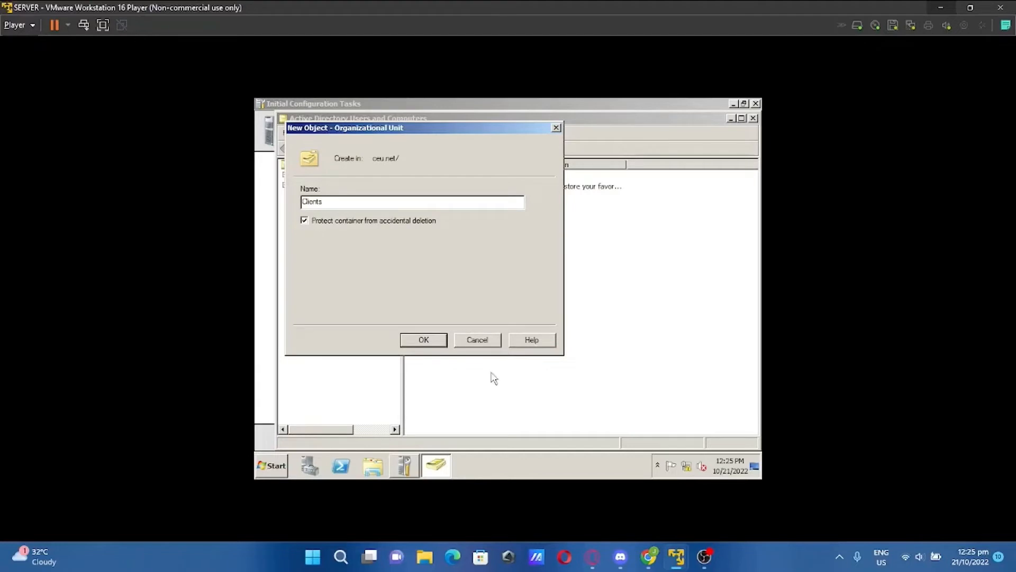
pyautogui.click(426, 339)
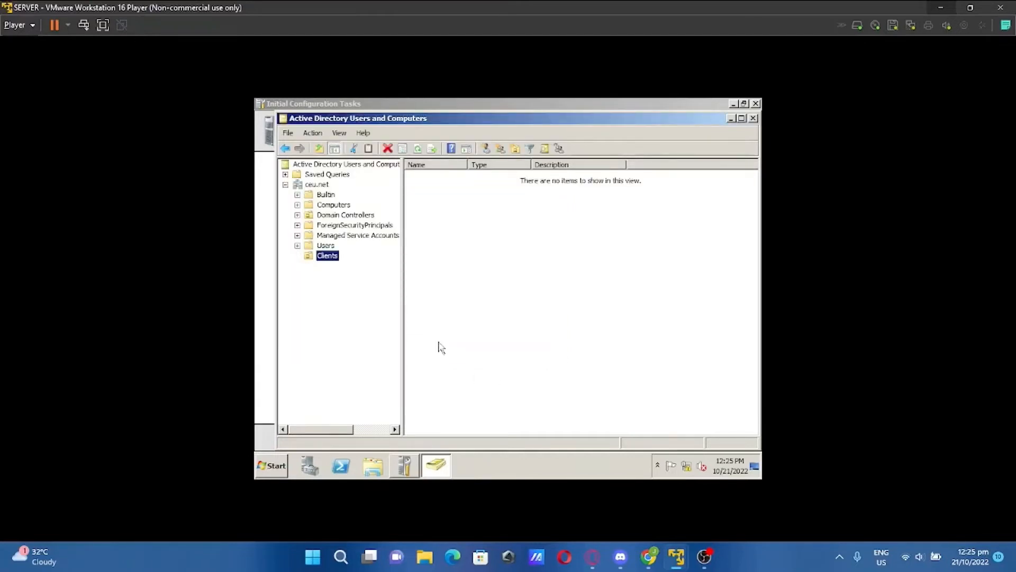
# Start a new user in Clients with first name Client, last name 1, logon Client1
pyautogui.rightClick(329, 258)
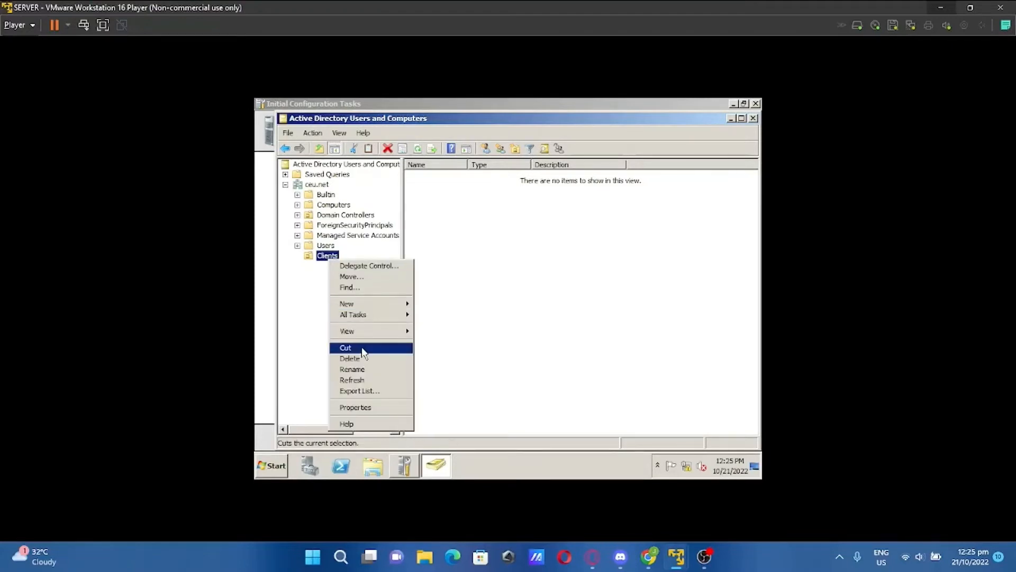
pyautogui.moveTo(377, 308)
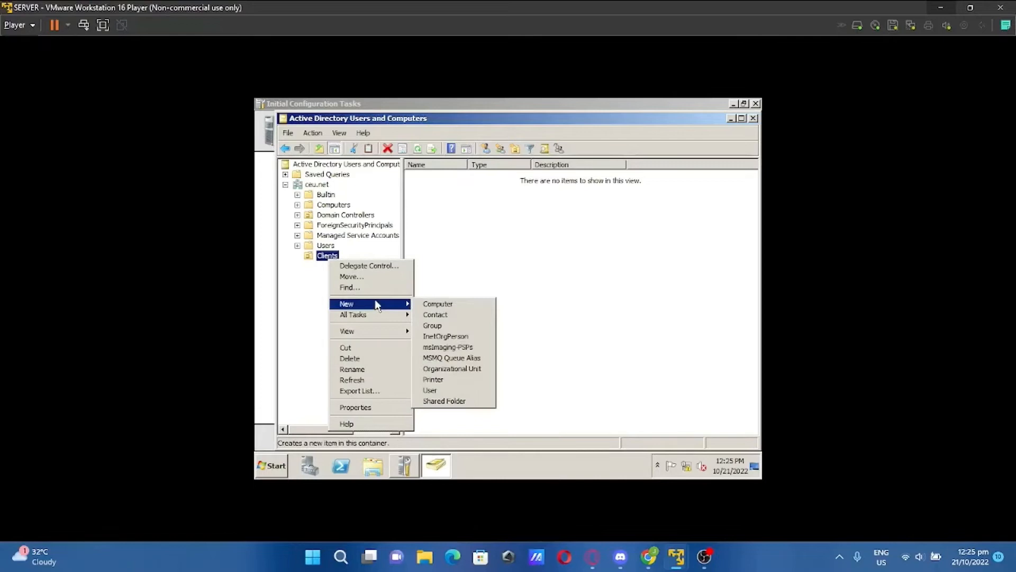
pyautogui.click(438, 392)
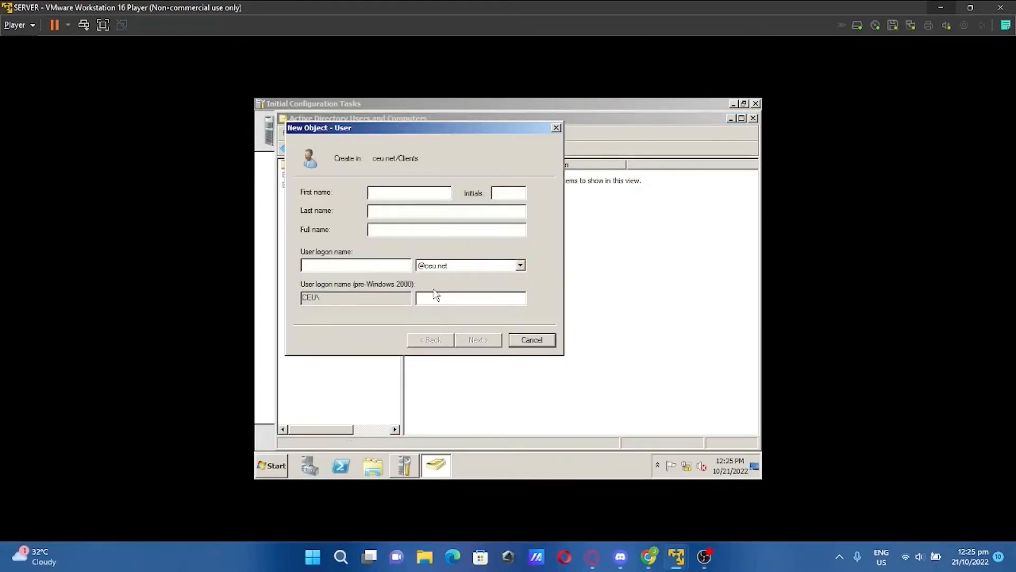
pyautogui.write('Client2')
pyautogui.press('BackSpace')
pyautogui.click(388, 210)
pyautogui.write('1Client')
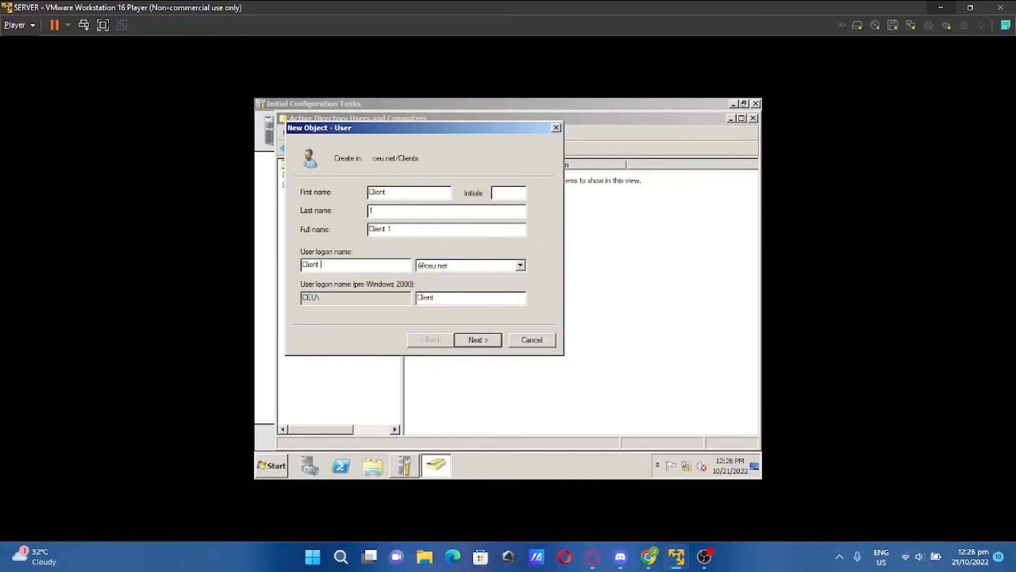
pyautogui.write(' 1')
pyautogui.press('BackSpace')
pyautogui.press('BackSpace')
pyautogui.write('1')
pyautogui.click(488, 340)
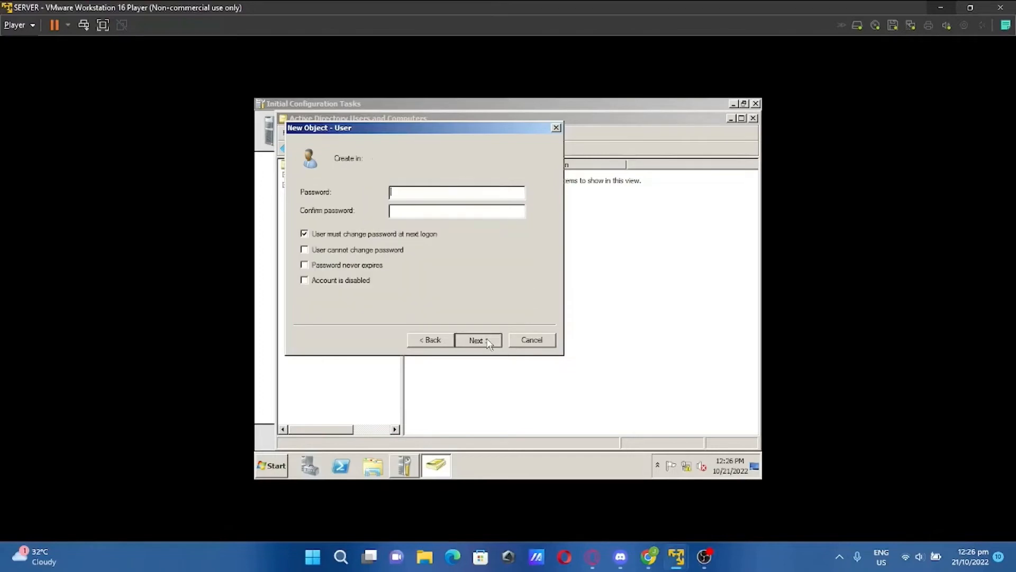
# Give the account a never-expiring password with no change required at next logon, and finish
pyautogui.click(304, 233)
pyautogui.click(304, 264)
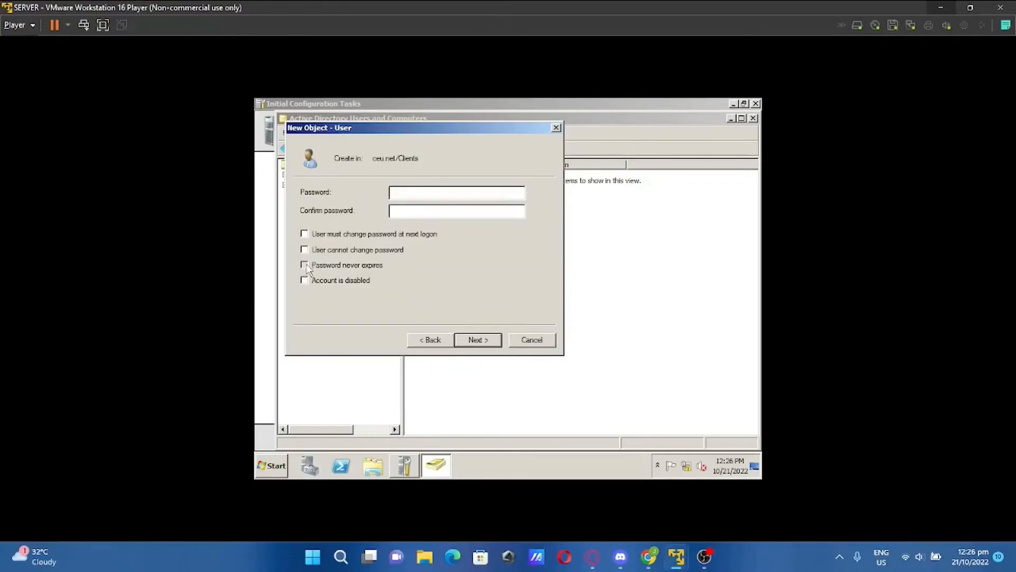
pyautogui.click(417, 192)
pyautogui.write('***********')
pyautogui.click(413, 211)
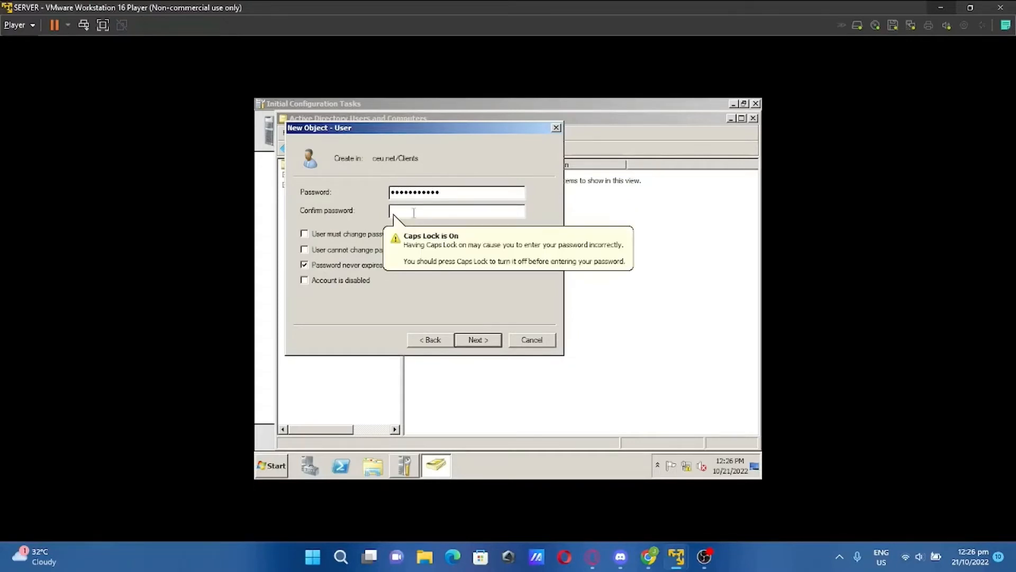
pyautogui.write('***********')
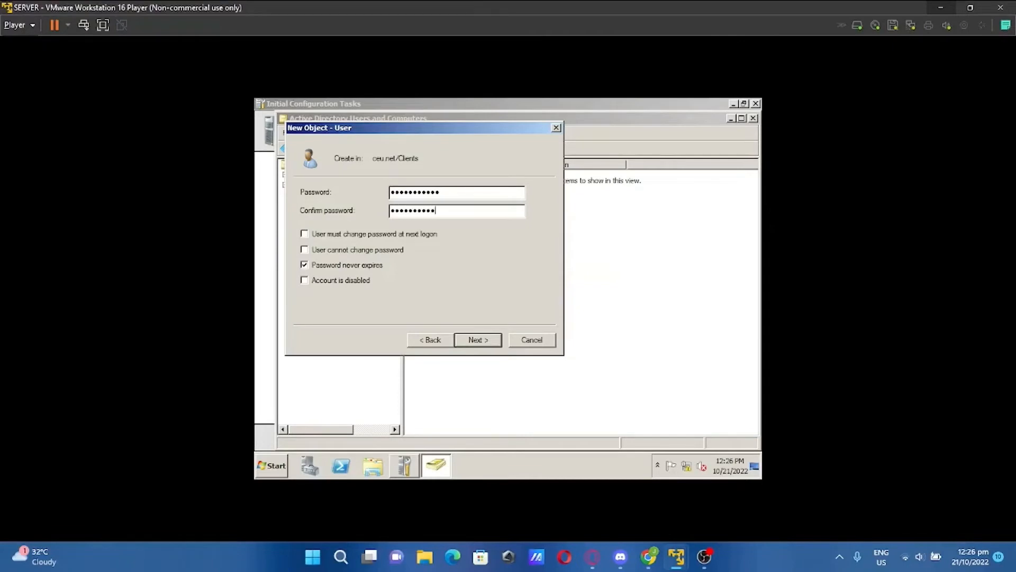
pyautogui.press('Return')
pyautogui.click(480, 340)
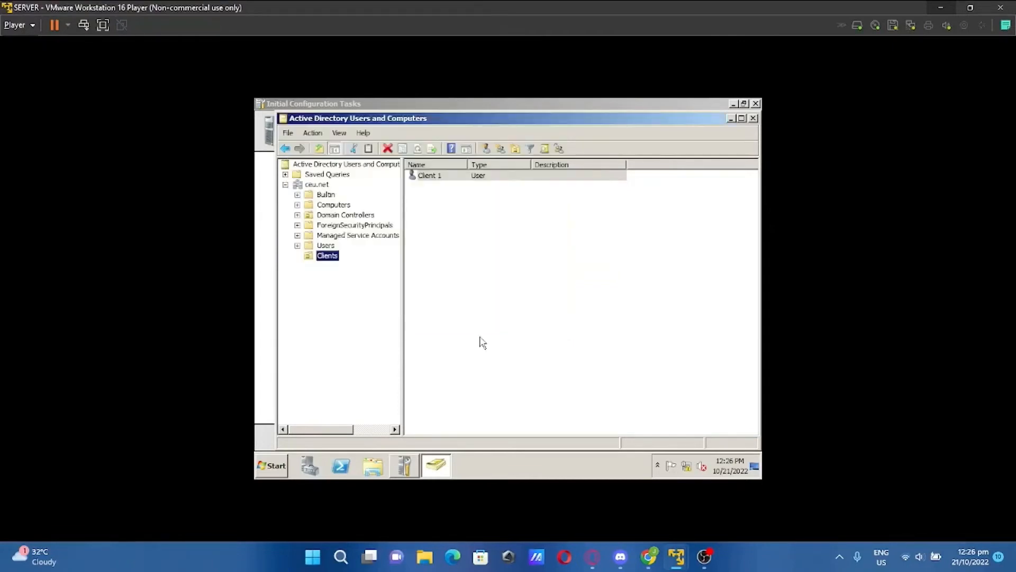
# Start a copy of the Administrator account in Users, with first name and logon name 'Admin'
pyautogui.click(324, 246)
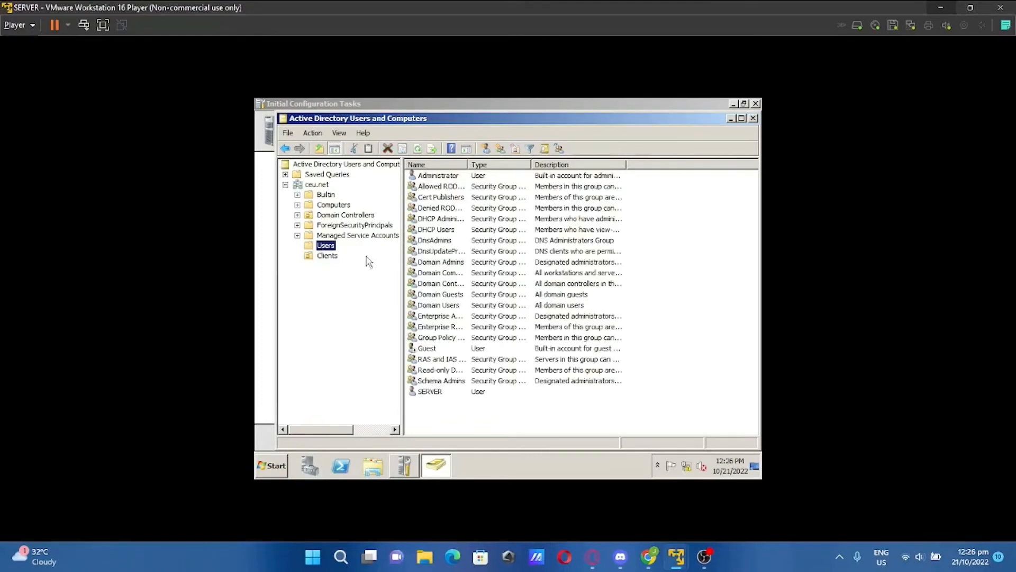
pyautogui.click(454, 178)
pyautogui.rightClick(456, 177)
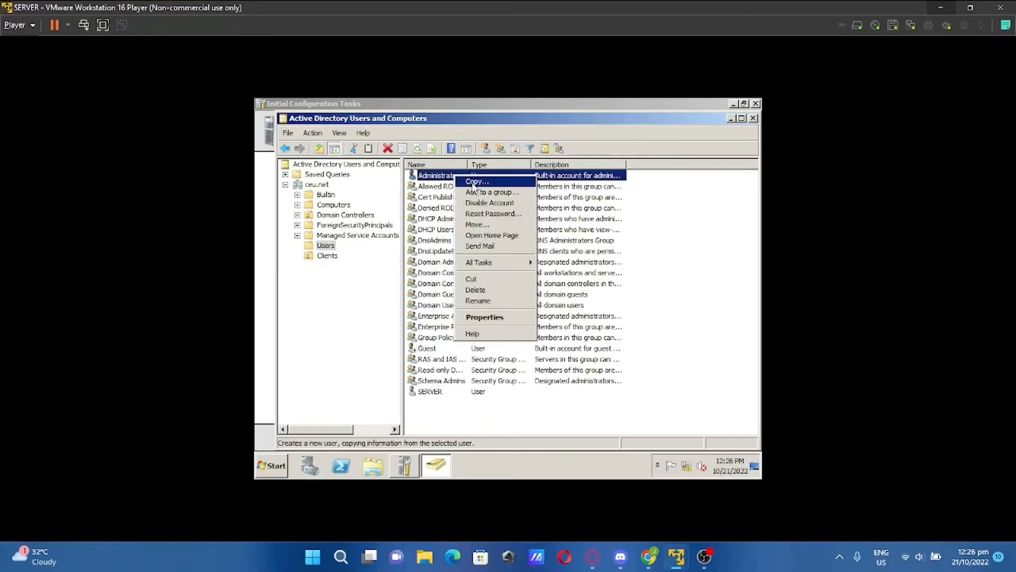
pyautogui.click(473, 184)
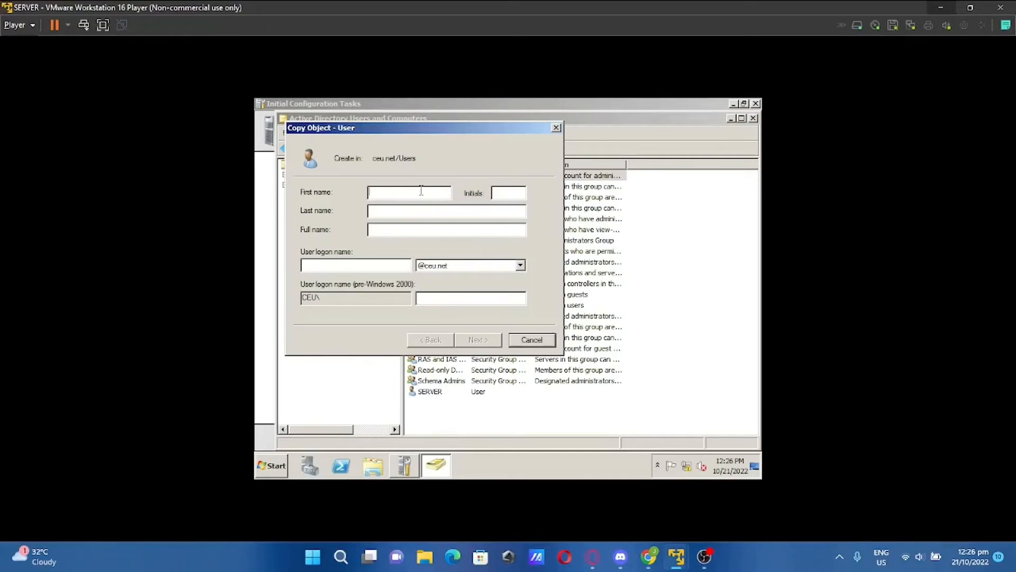
pyautogui.write('admin')
pyautogui.press('BackSpace')
pyautogui.press('BackSpace')
pyautogui.press('BackSpace')
pyautogui.press('BackSpace')
pyautogui.press('BackSpace')
pyautogui.write('Admin')
pyautogui.click(360, 268)
pyautogui.write('Admin')
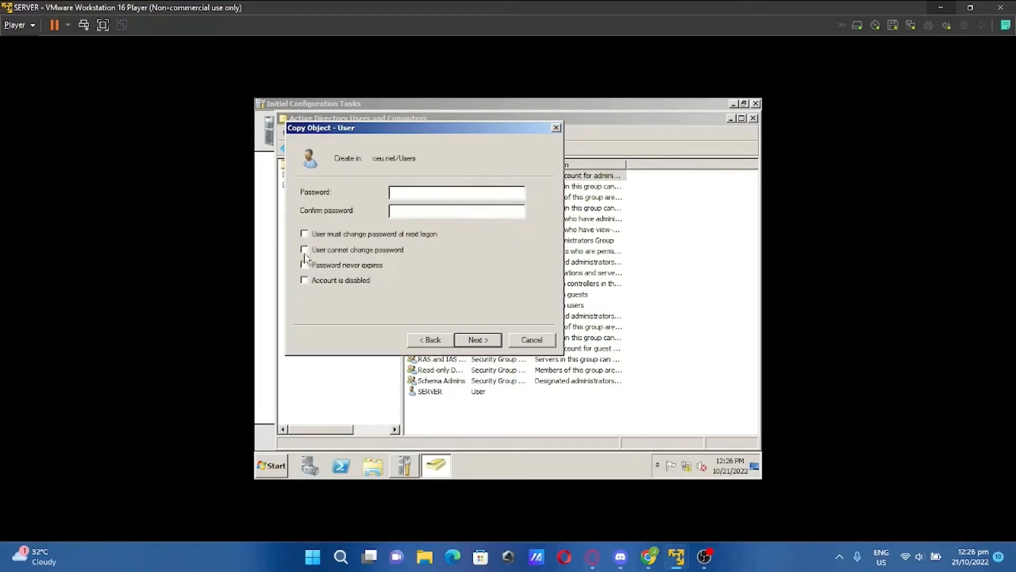
# Set the Admin account's password to never expire, enter the password, and finish creating the user
pyautogui.click(304, 265)
pyautogui.click(421, 194)
pyautogui.write('************')
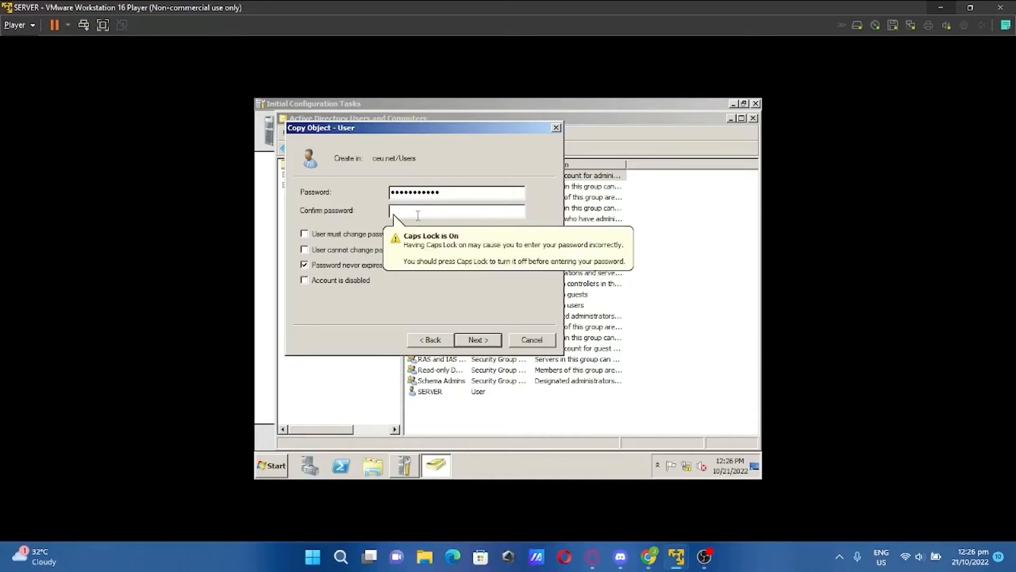
pyautogui.write('************')
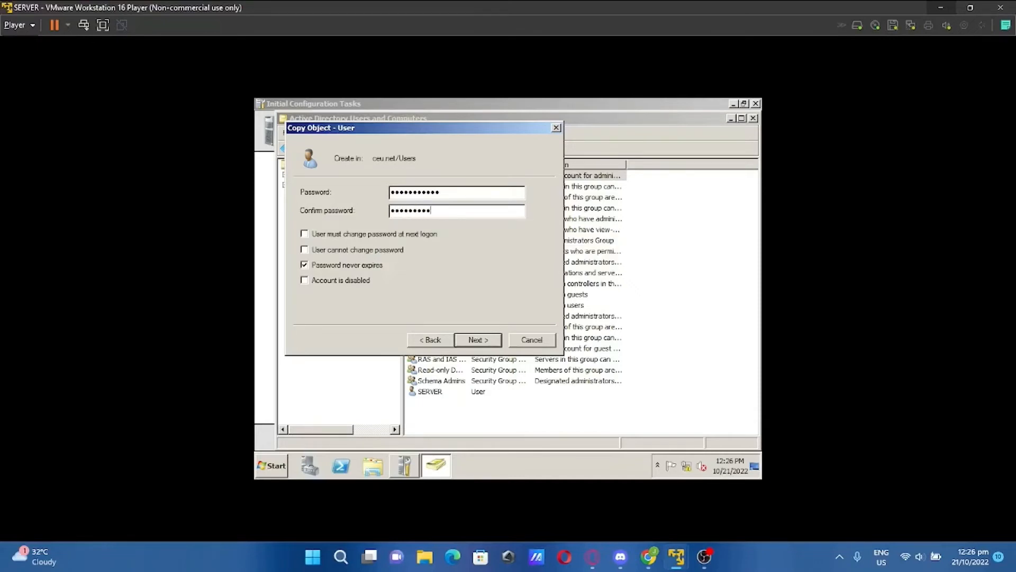
pyautogui.press('Return')
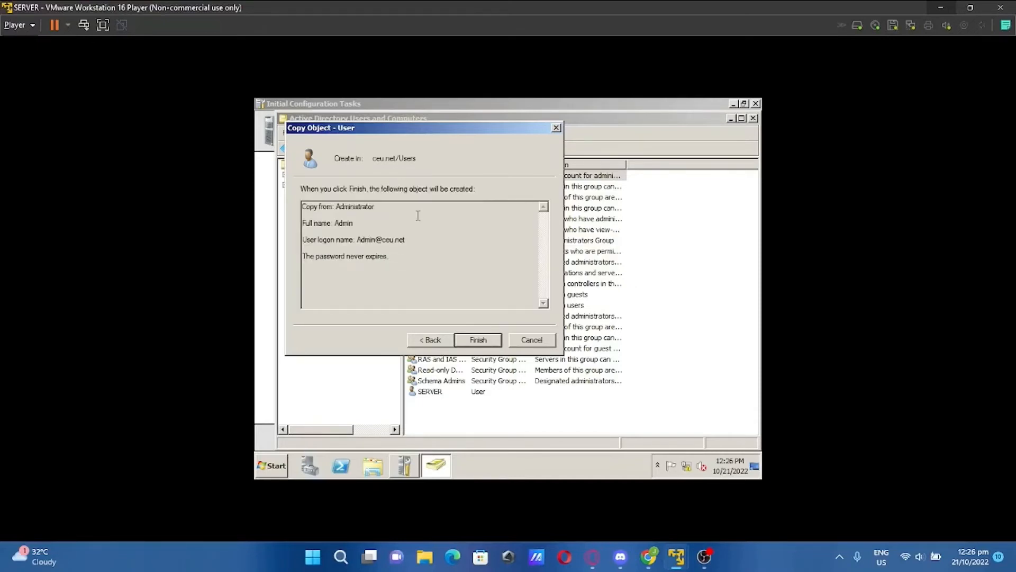
pyautogui.click(478, 341)
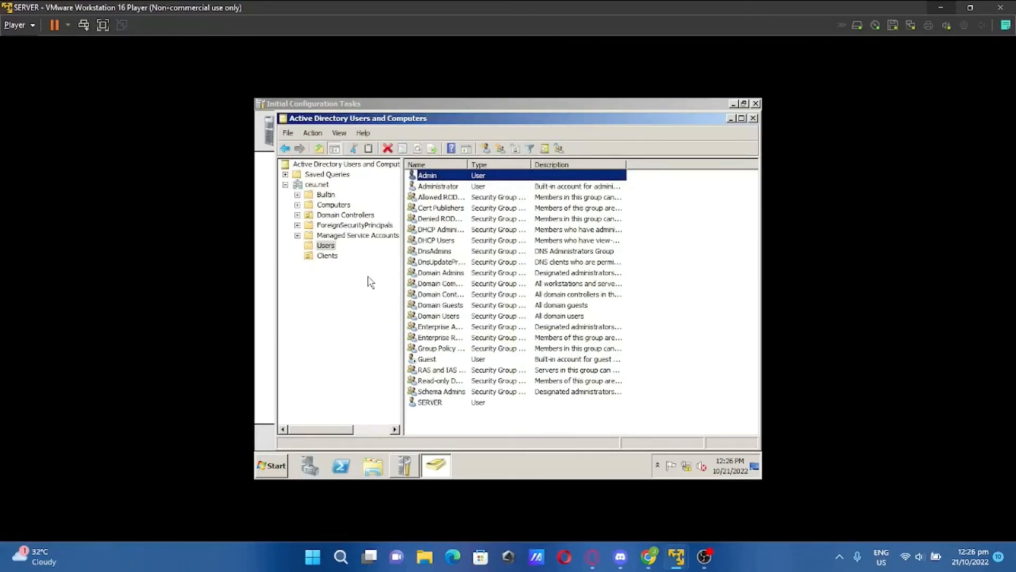
# Move Admin from Users into the Clients OU, confirm the warning, check Clients, then close ADUC
pyautogui.moveTo(439, 176); pyautogui.dragTo(339, 257)
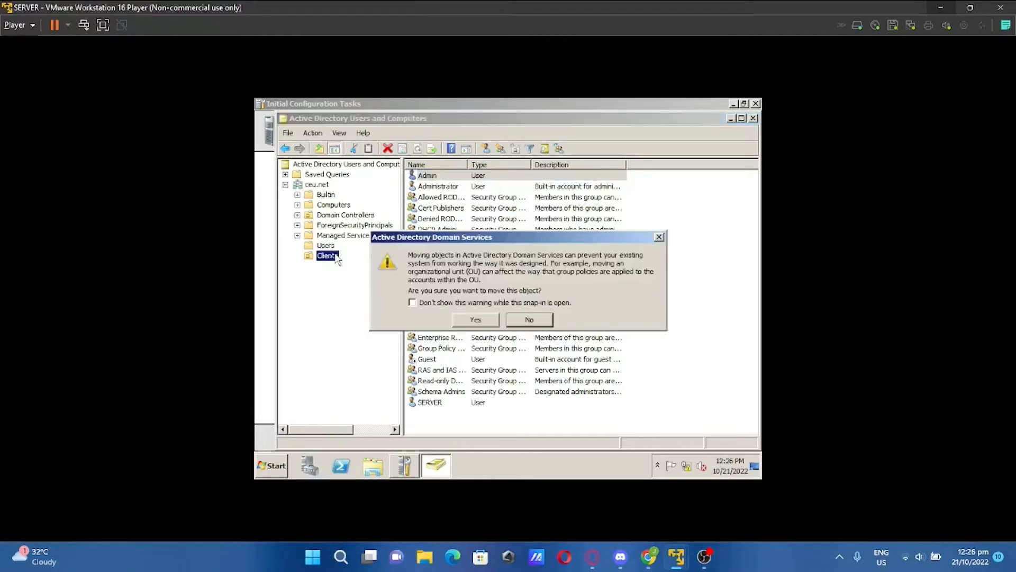
pyautogui.click(476, 320)
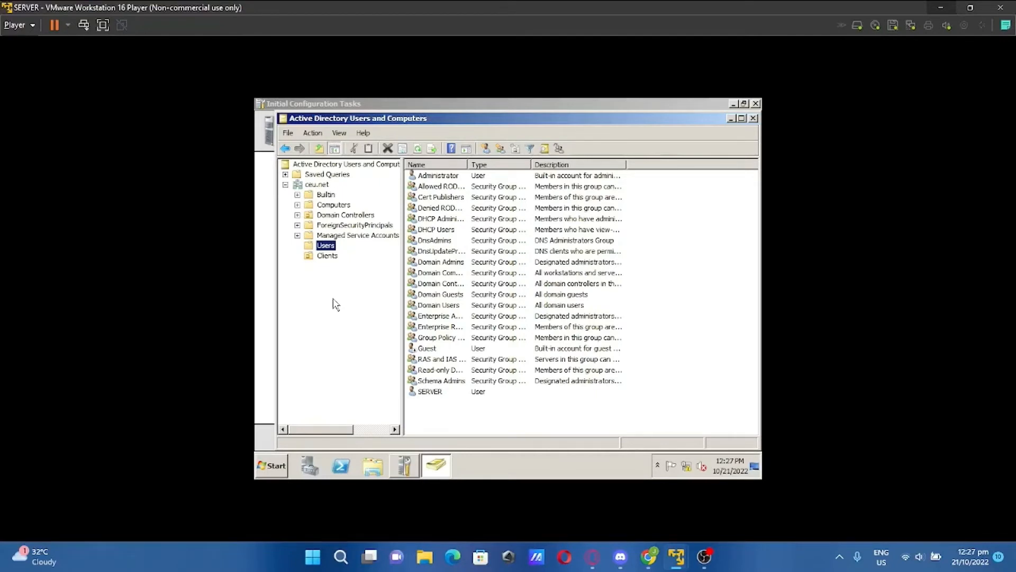
pyautogui.click(334, 255)
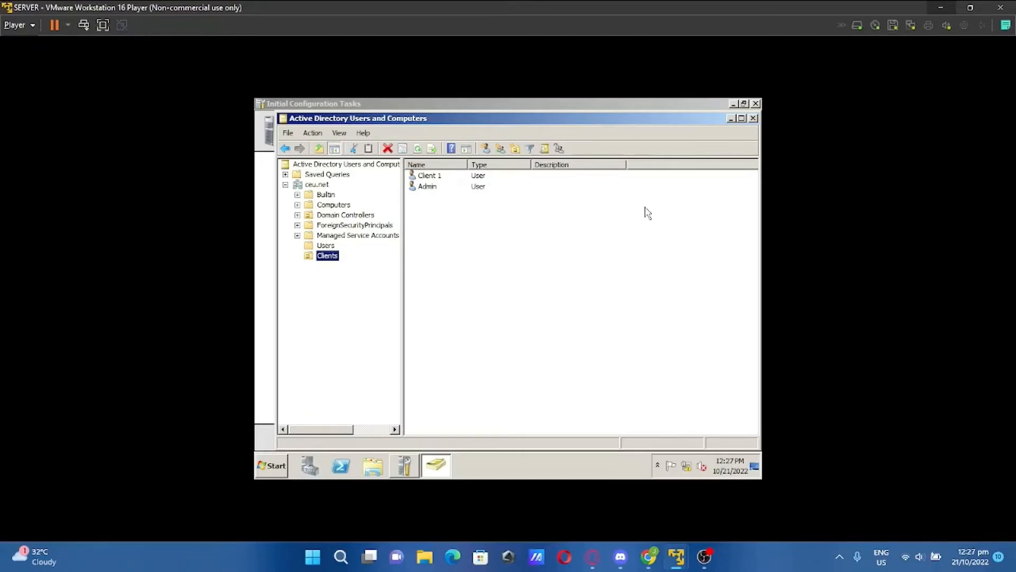
pyautogui.click(753, 118)
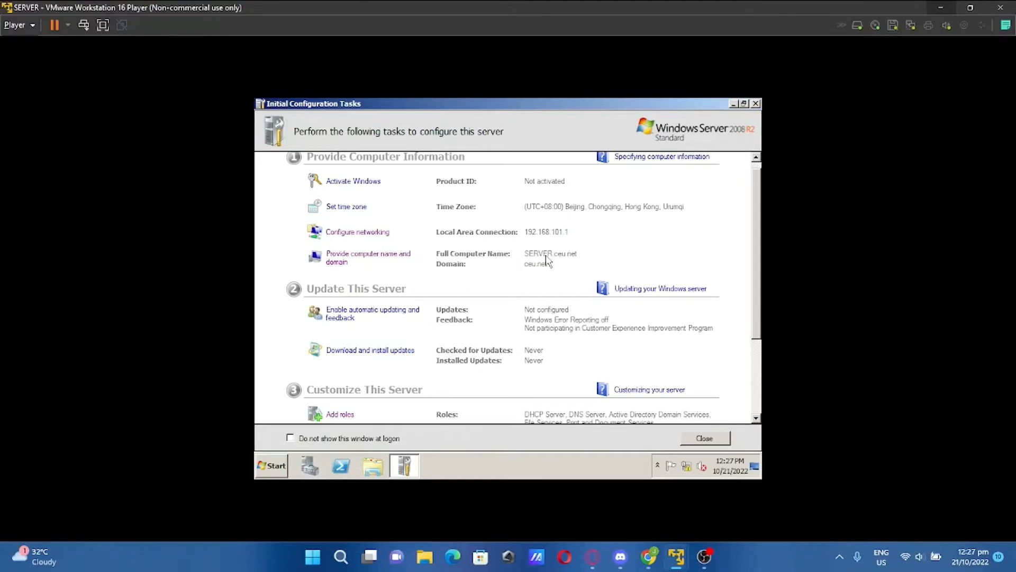
# Open Computer Management from the Start search and show Disk Management
pyautogui.click(276, 466)
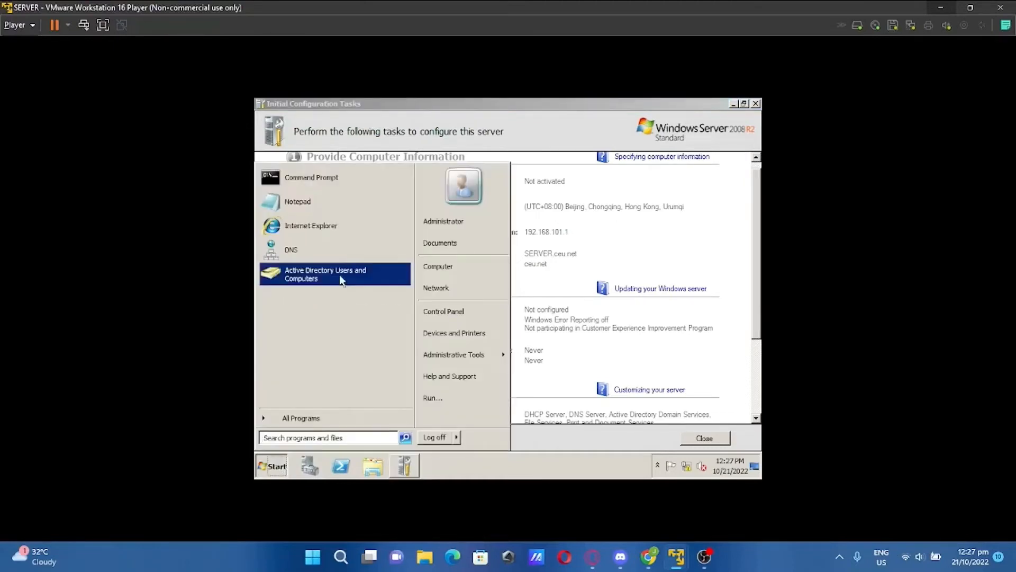
pyautogui.write('C')
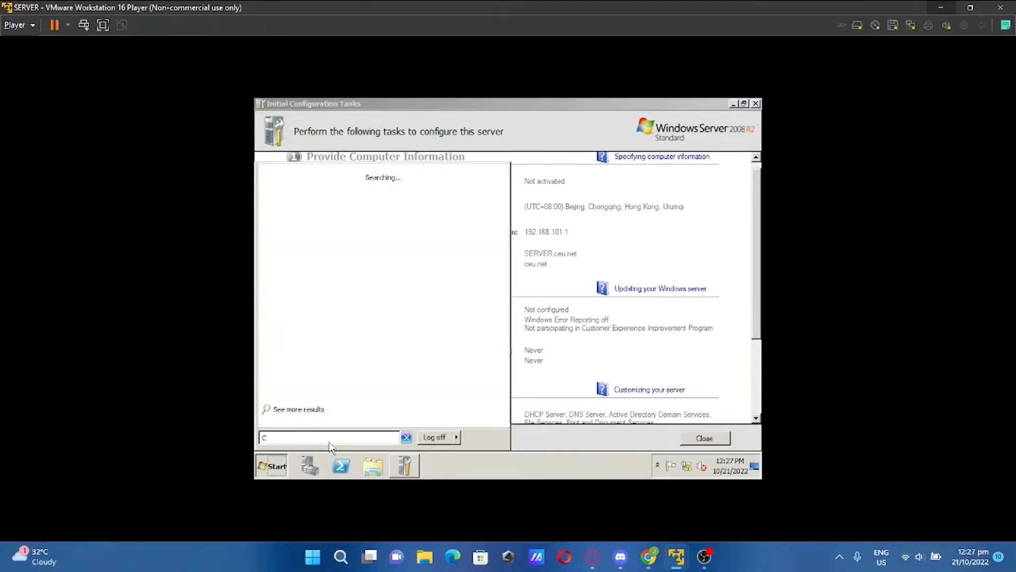
pyautogui.write('omputer')
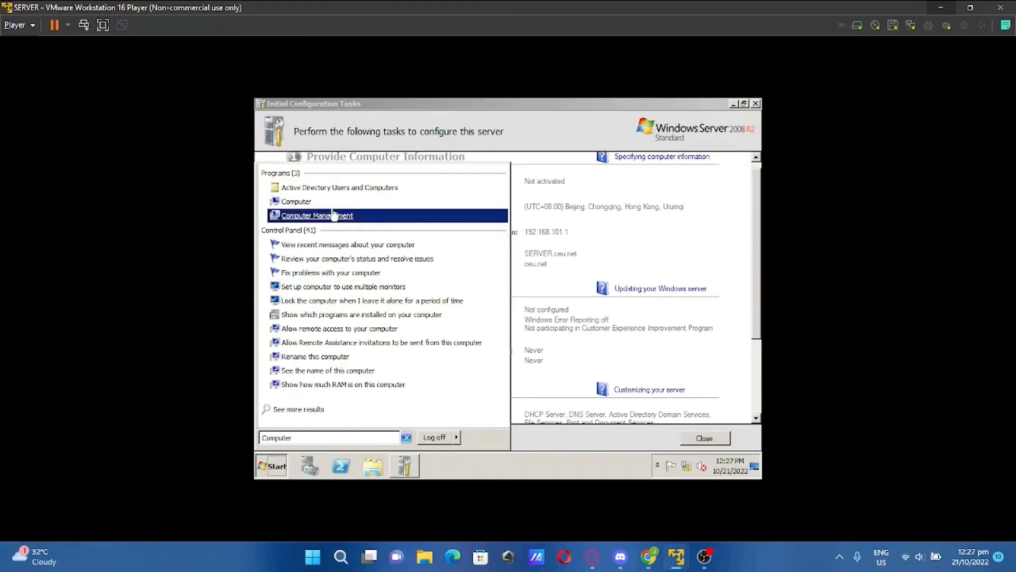
pyautogui.click(334, 215)
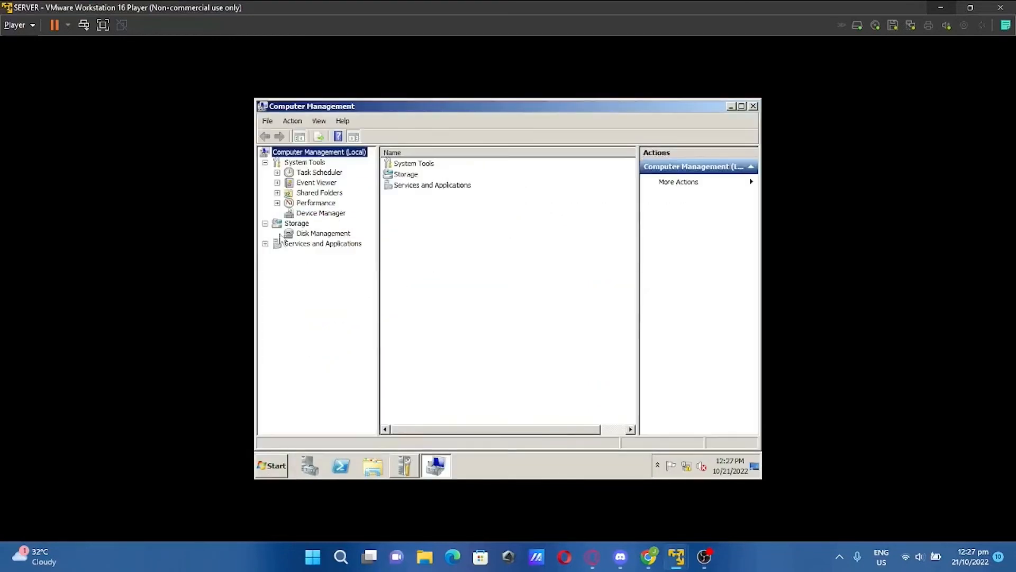
pyautogui.click(307, 235)
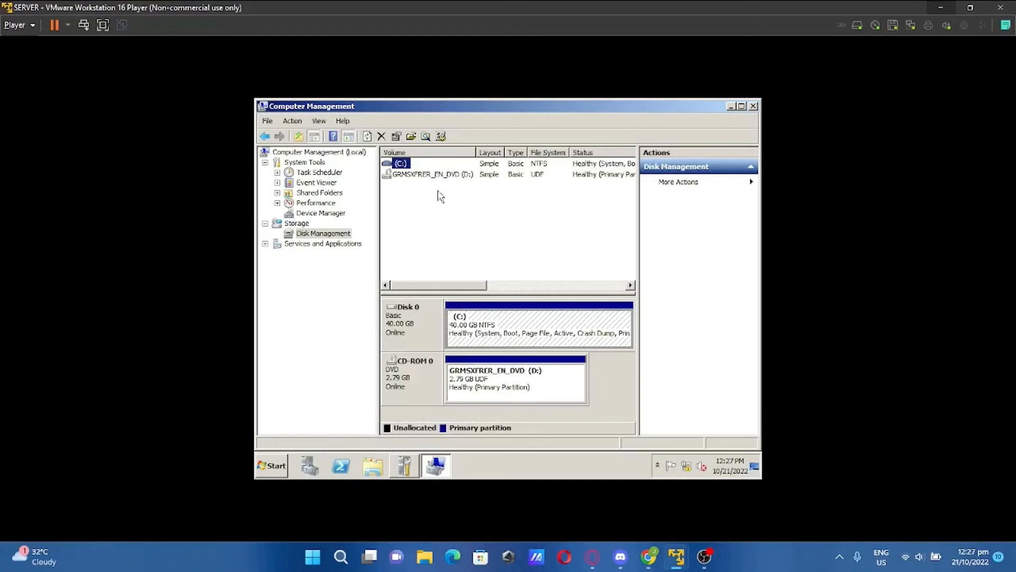
# Eject the DVD so CD-ROM 0 shows No Media
pyautogui.rightClick(479, 377)
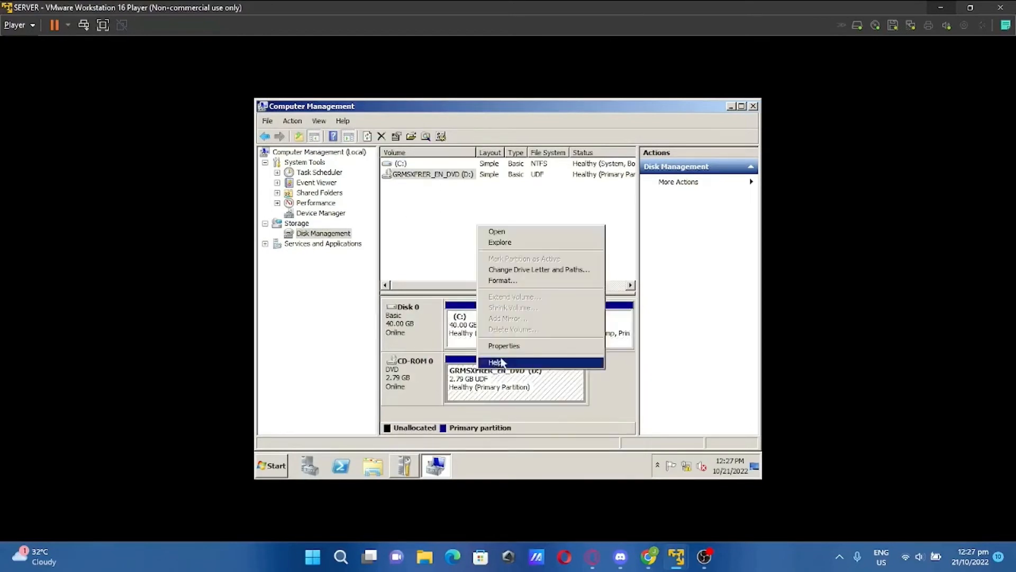
pyautogui.click(390, 396)
pyautogui.rightClick(402, 385)
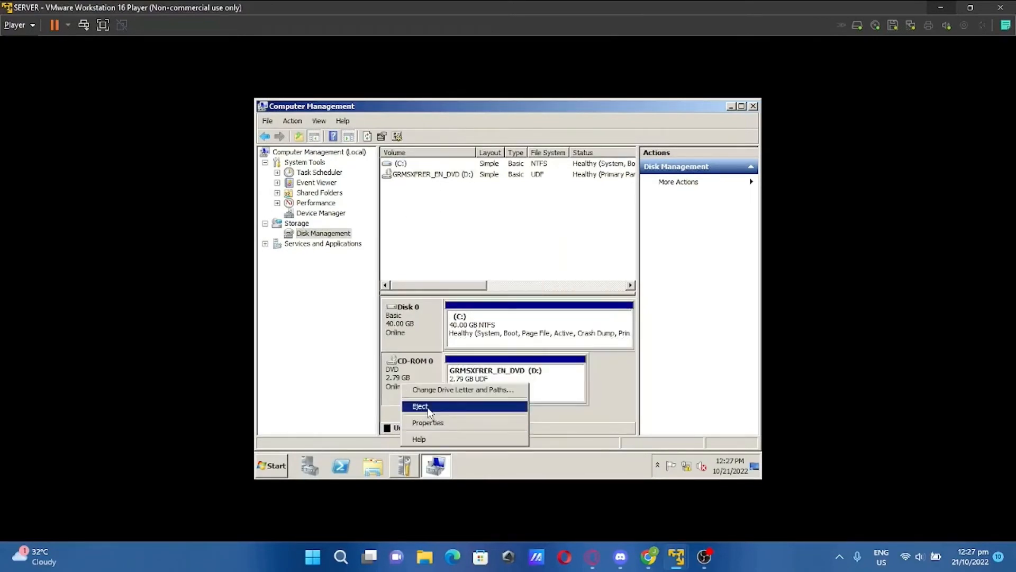
pyautogui.click(420, 406)
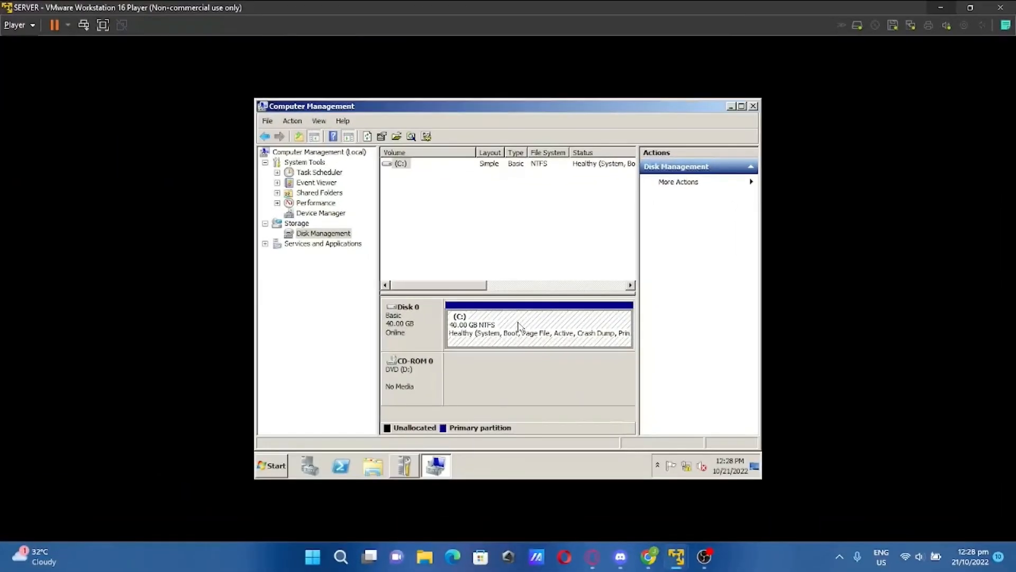
# Shrink the C: volume by 20000 MB, leaving 19.53 GB unallocated
pyautogui.rightClick(517, 321)
pyautogui.click(559, 260)
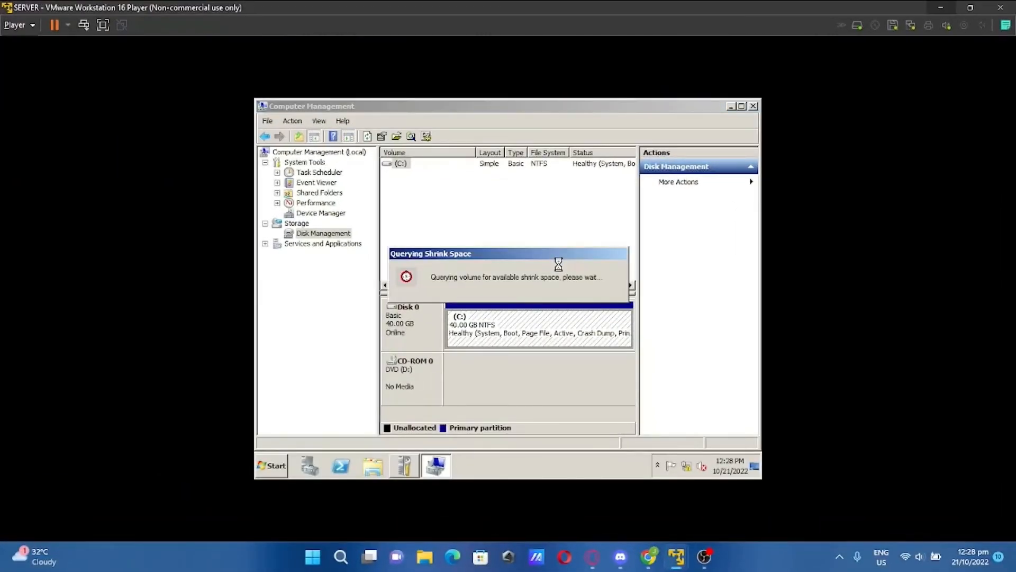
pyautogui.write('2')
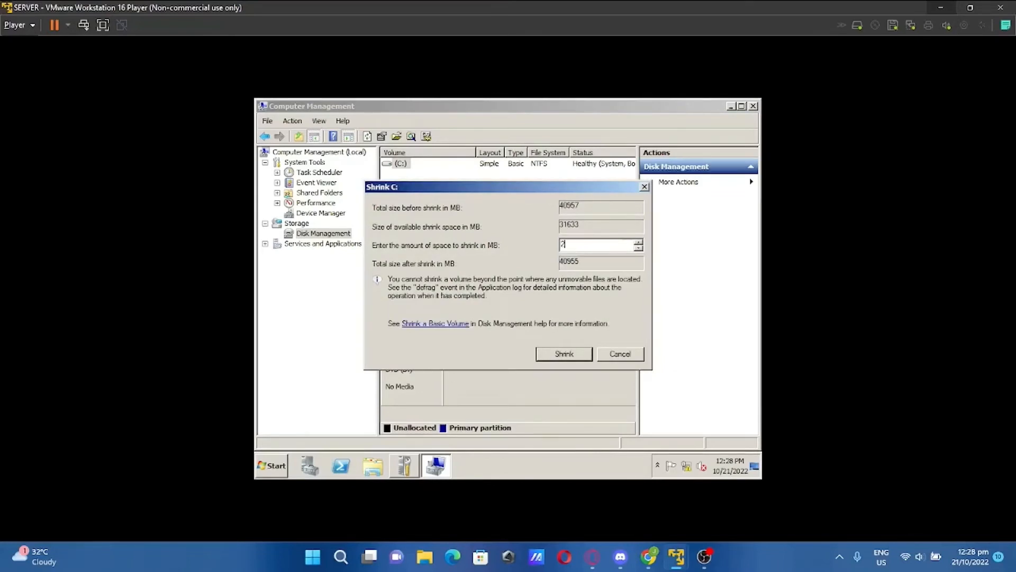
pyautogui.write('0000')
pyautogui.click(568, 353)
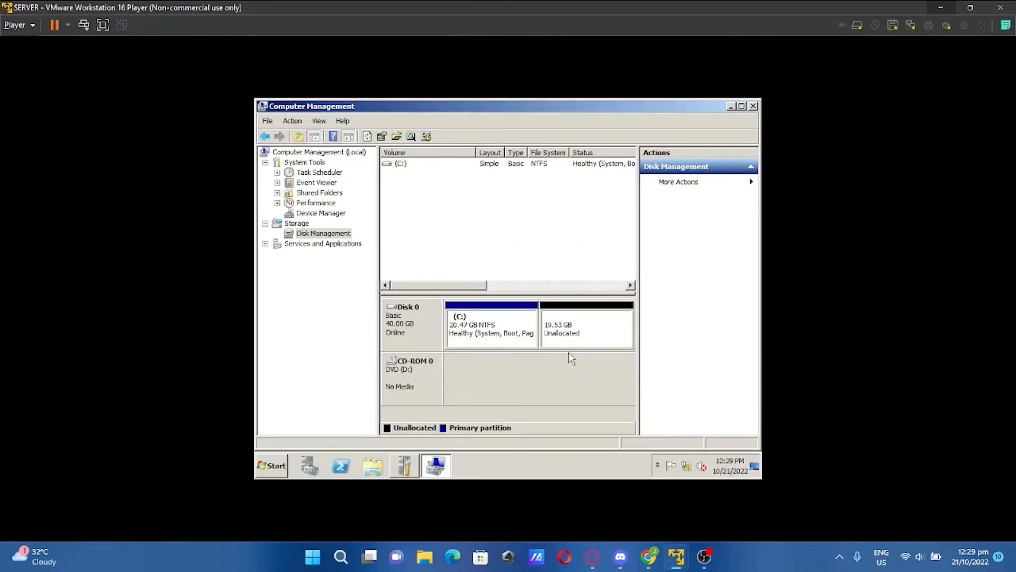
# Create a 20000 MB NTFS simple volume as drive E: labelled 'Redirection'
pyautogui.rightClick(569, 333)
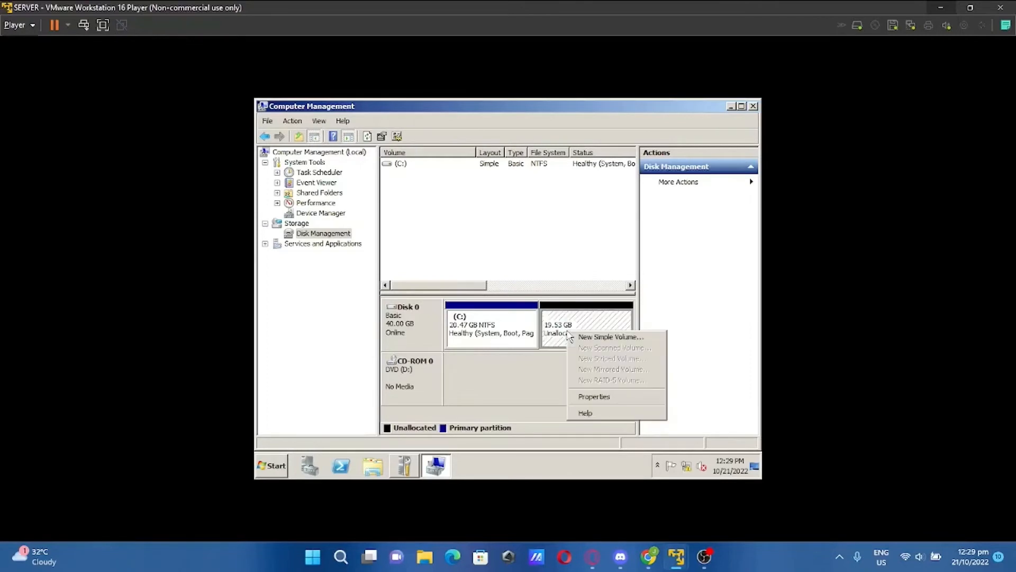
pyautogui.click(583, 339)
pyautogui.click(632, 387)
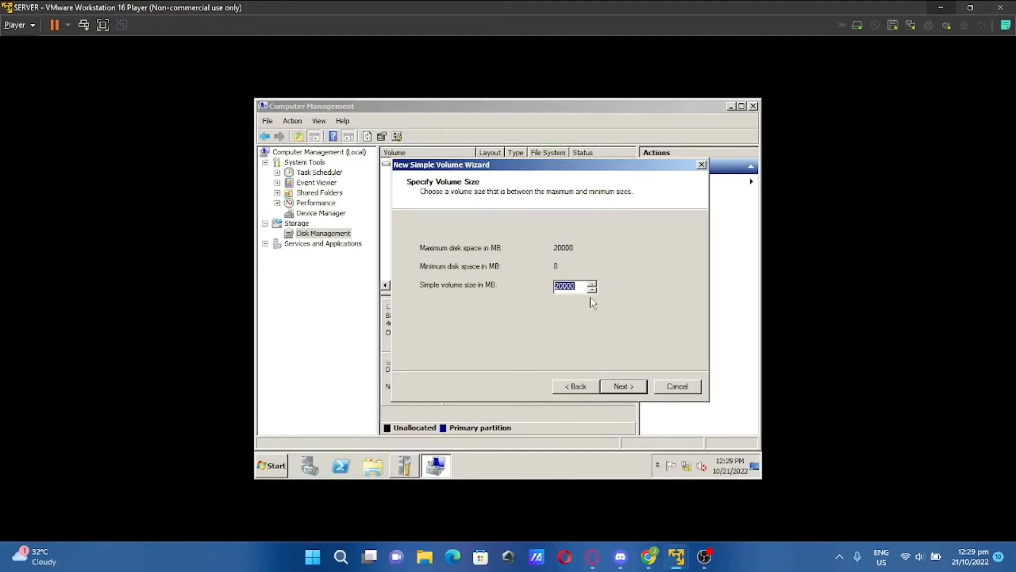
pyautogui.click(625, 387)
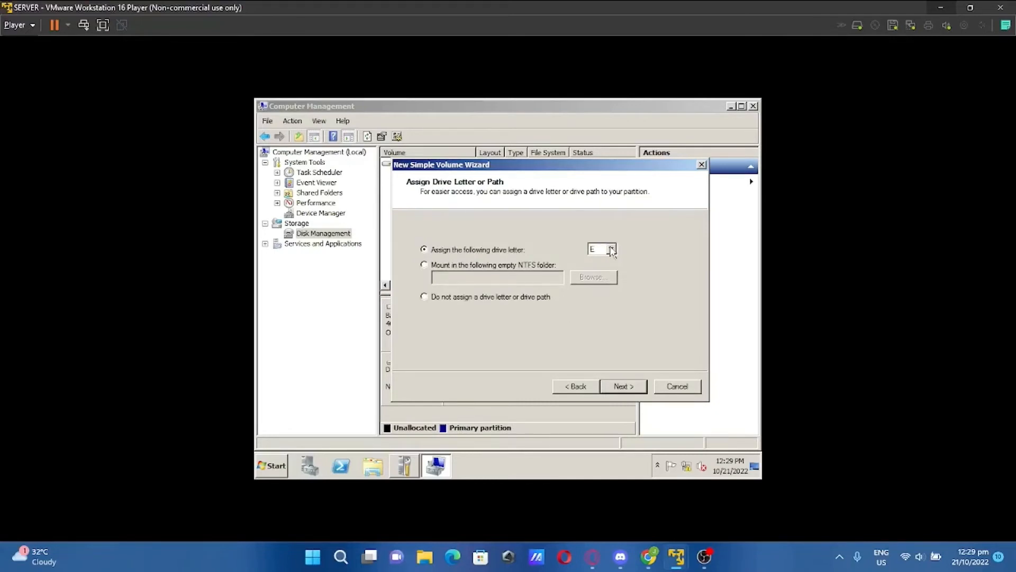
pyautogui.click(627, 389)
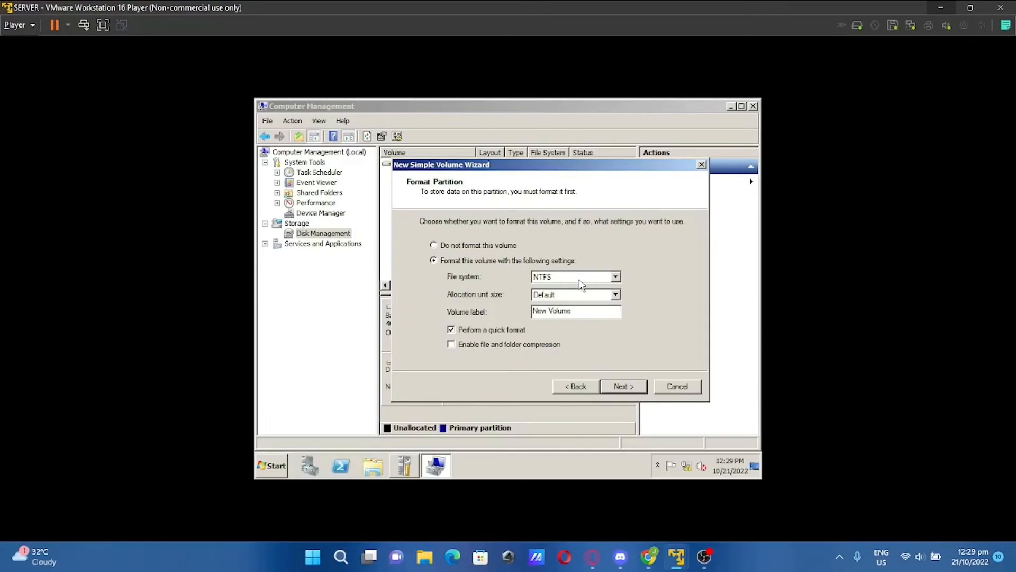
pyautogui.moveTo(579, 308); pyautogui.dragTo(500, 310)
pyautogui.press('BackSpace')
pyautogui.write('Redirection')
pyautogui.click(620, 394)
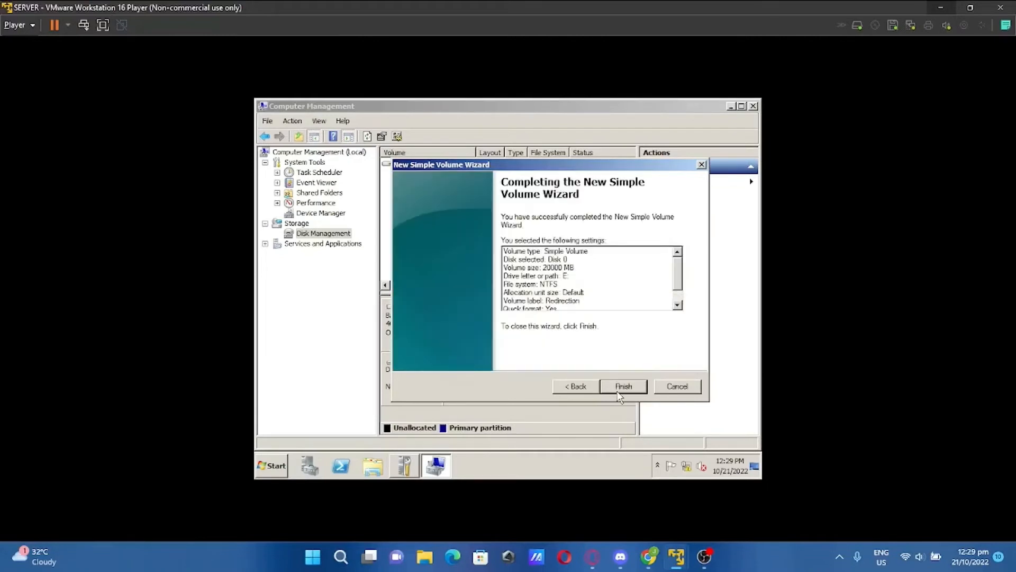
pyautogui.click(618, 392)
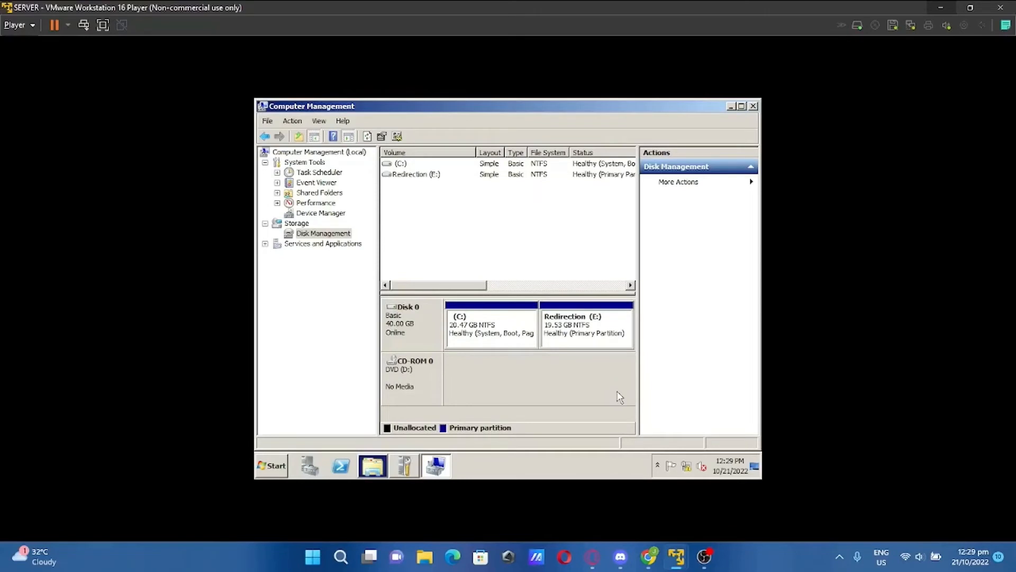
# Close Computer Management and decline the prompt to format drive E:
pyautogui.click(272, 467)
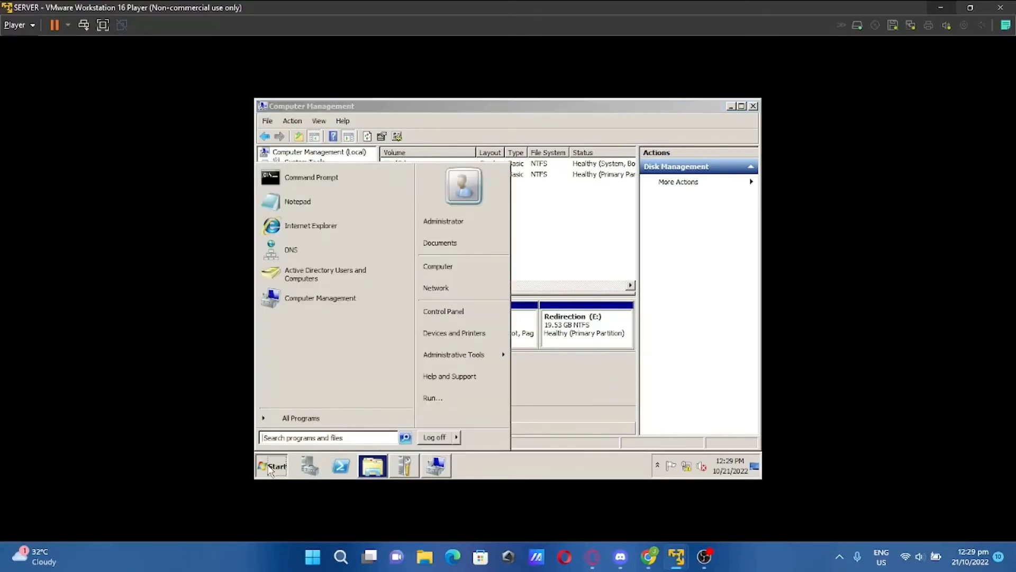
pyautogui.click(272, 466)
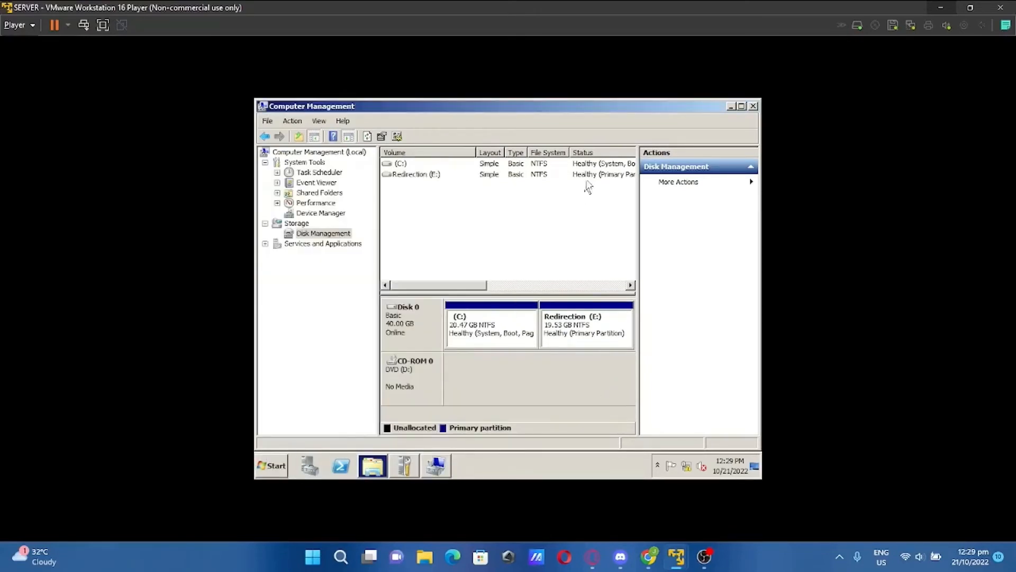
pyautogui.click(754, 106)
pyautogui.click(264, 469)
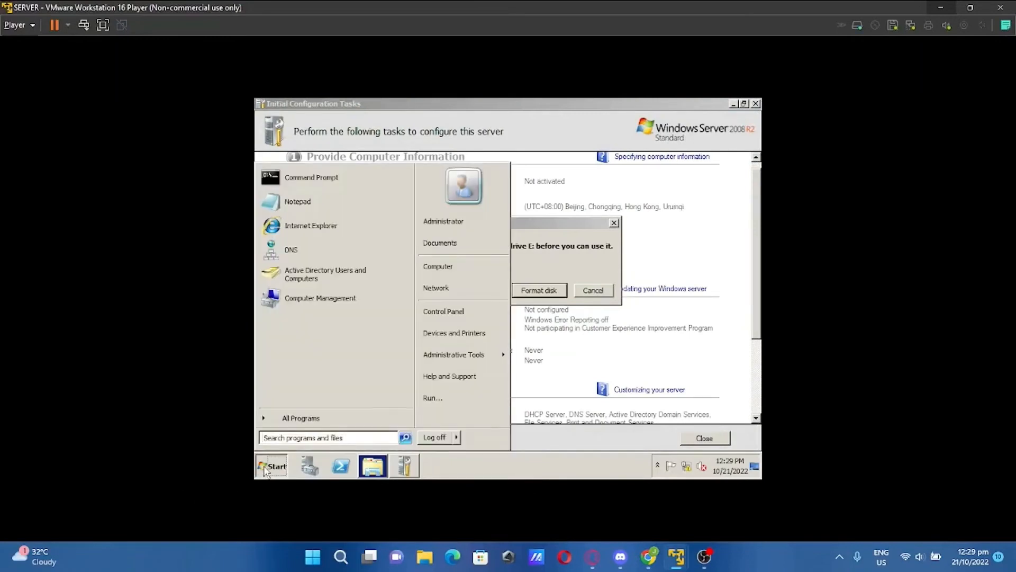
pyautogui.click(265, 469)
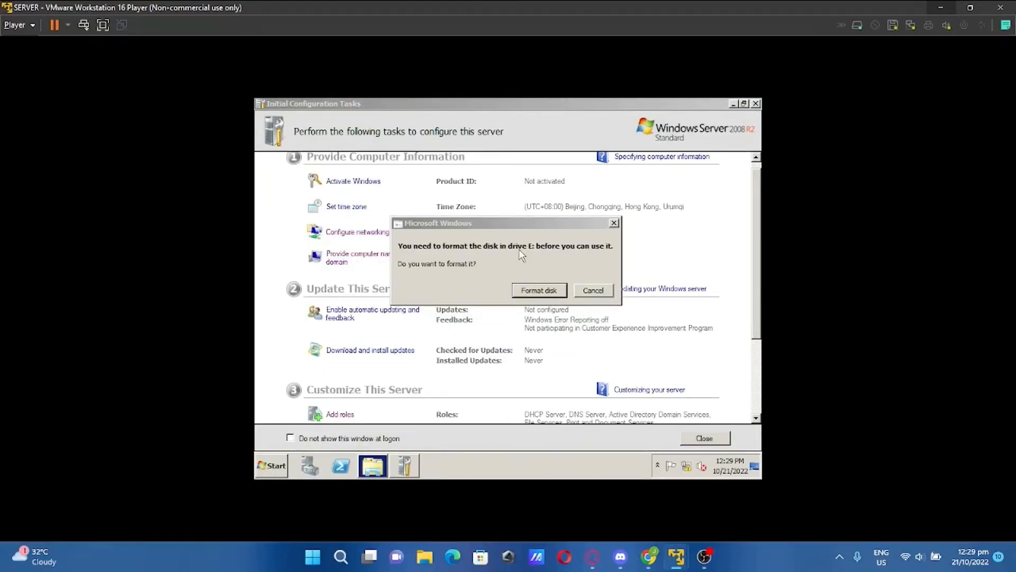
pyautogui.click(592, 290)
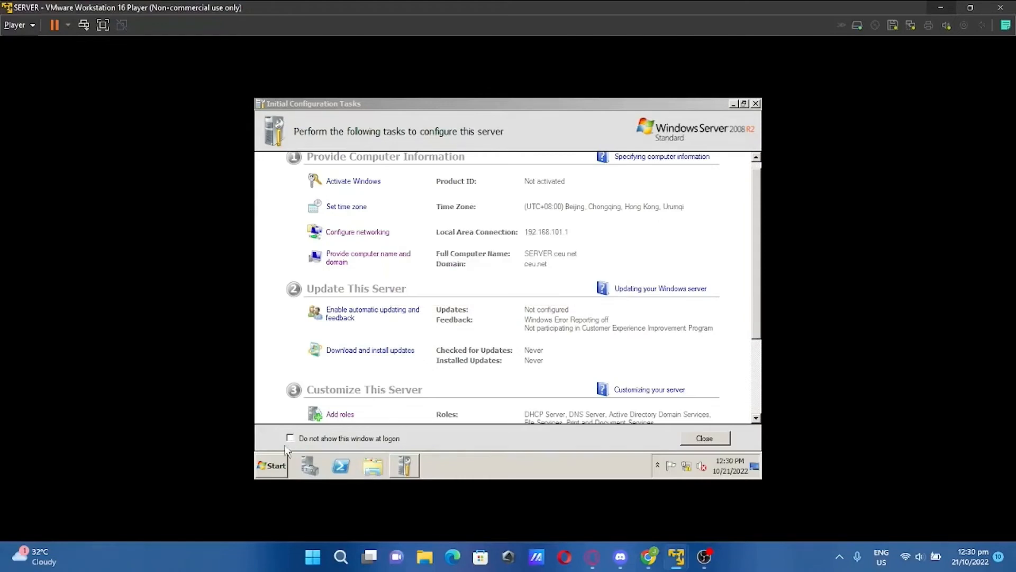
# Open Group Policy Management and expand Forest: ceu.net and its Domains
pyautogui.click(276, 468)
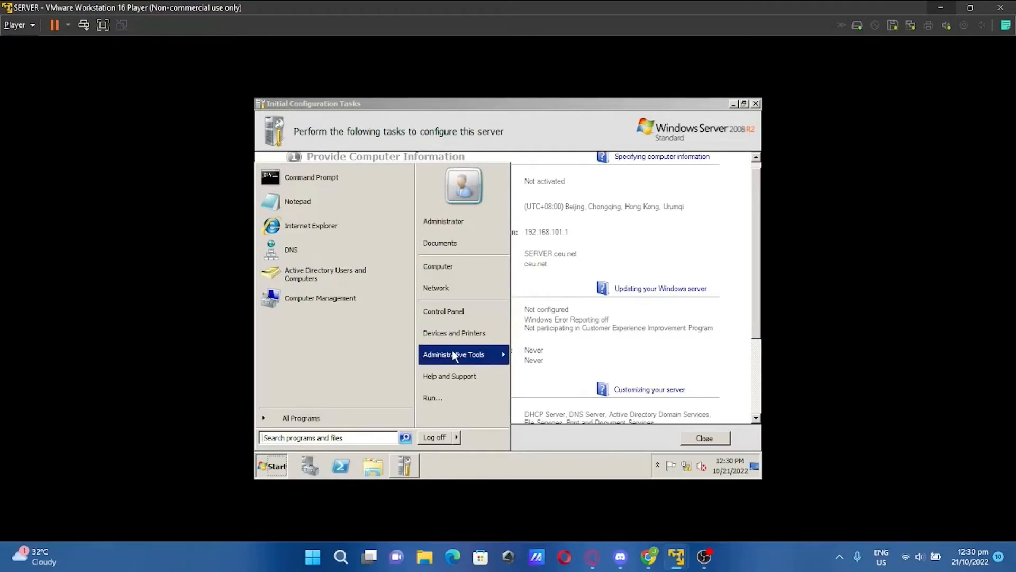
pyautogui.moveTo(453, 352)
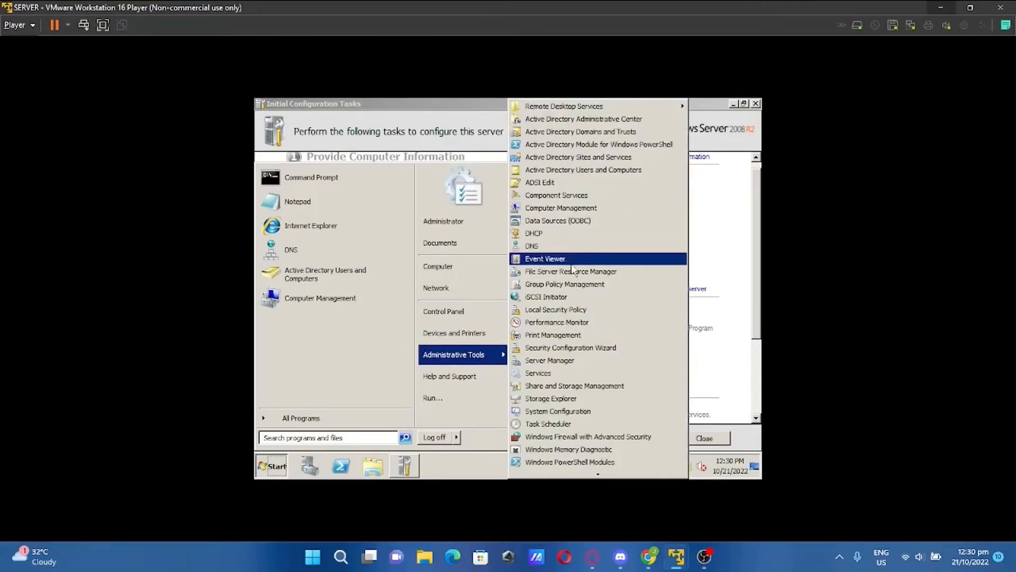
pyautogui.click(576, 286)
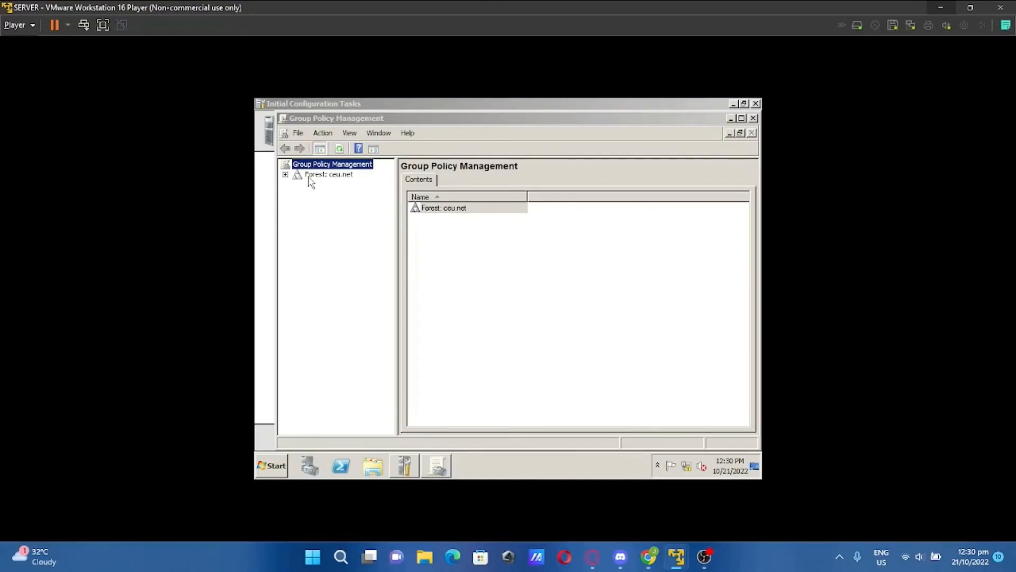
pyautogui.click(285, 174)
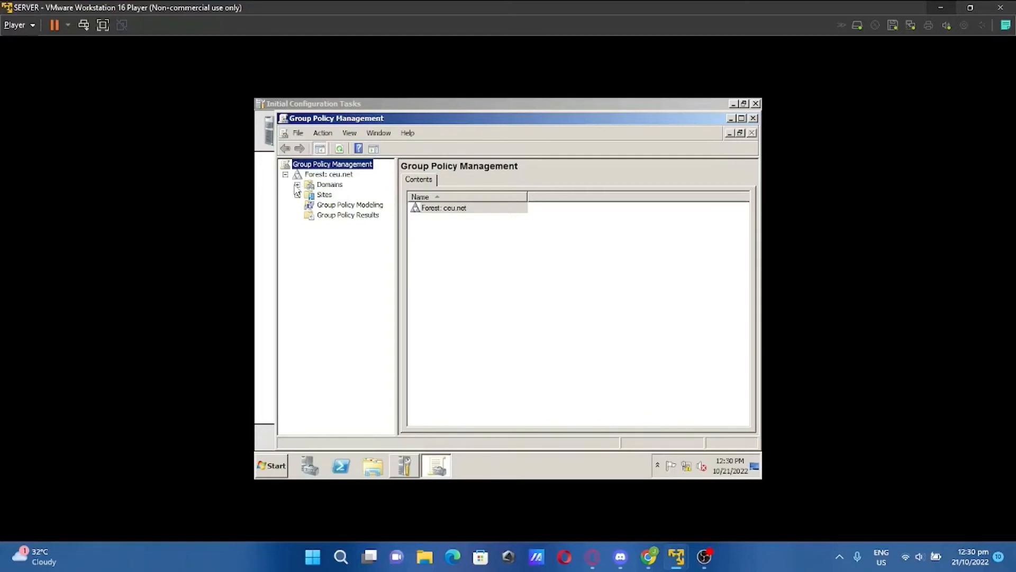
pyautogui.click(297, 185)
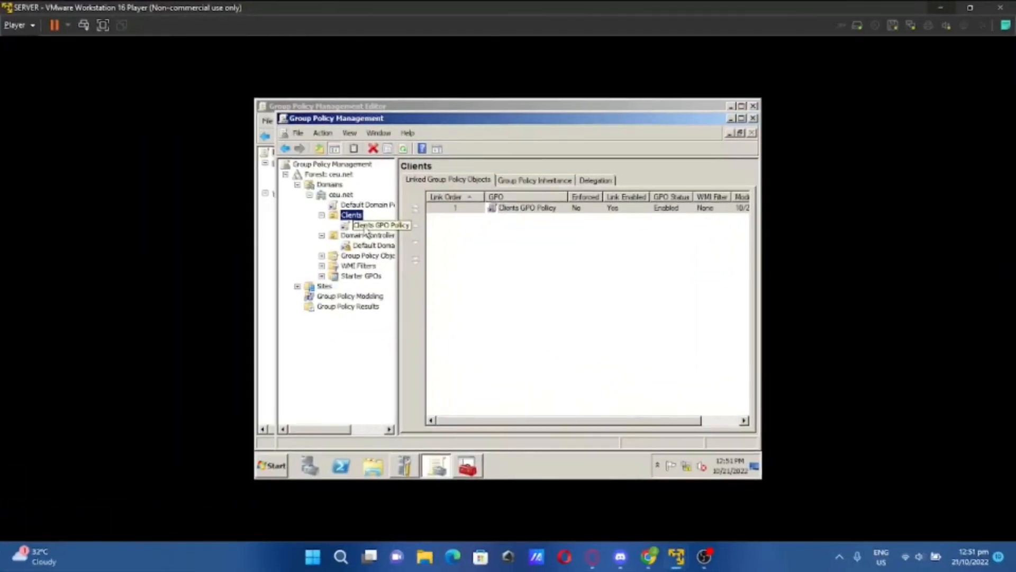
# Set the Clients GPO Policy link to Enforced and open it for editing
pyautogui.rightClick(368, 225)
pyautogui.click(392, 243)
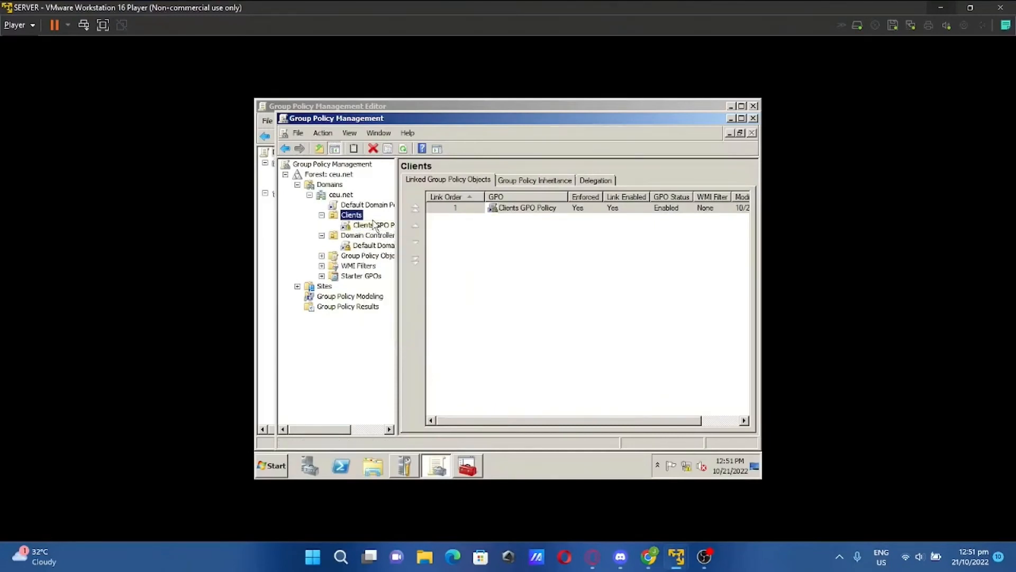
pyautogui.rightClick(373, 227)
pyautogui.click(392, 229)
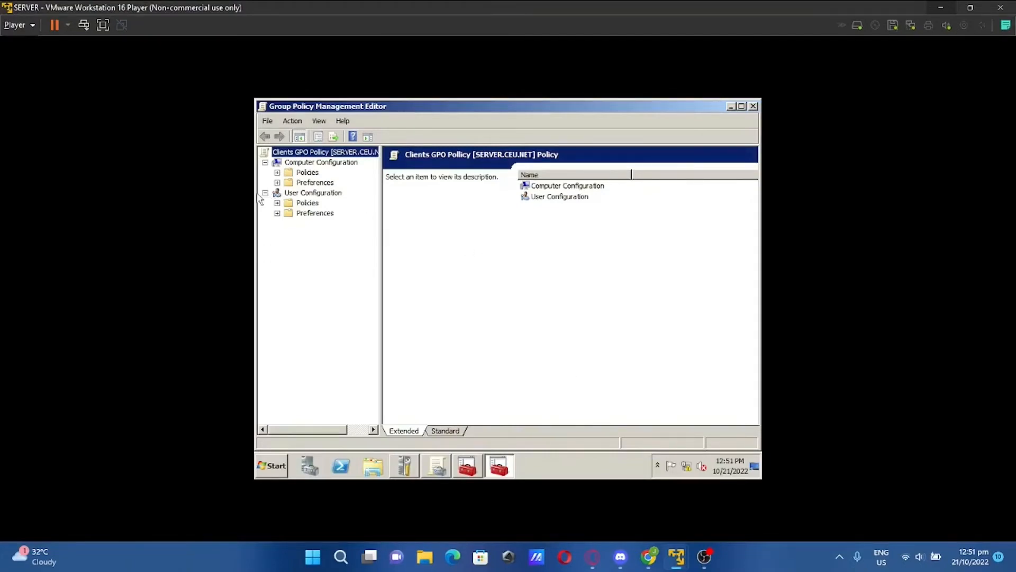
# Navigate to User Configuration > Policies > Windows Settings > Folder Redirection > Desktop
pyautogui.click(277, 202)
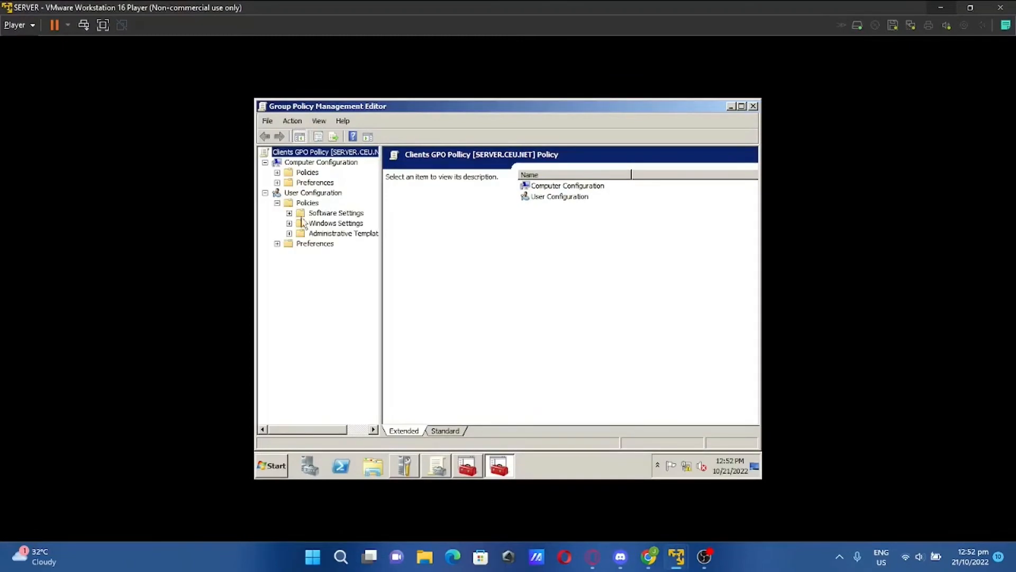
pyautogui.click(289, 223)
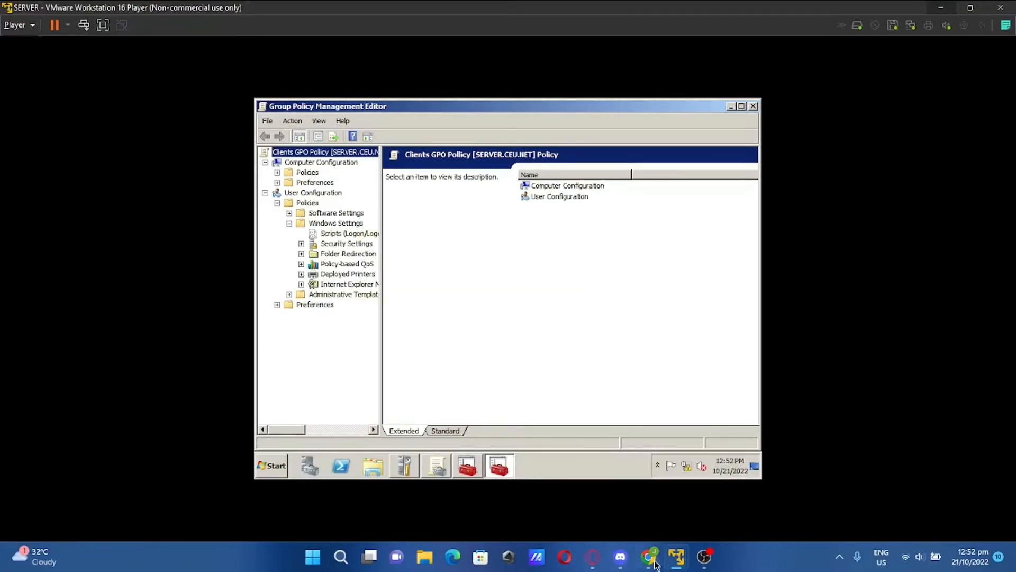
pyautogui.click(301, 254)
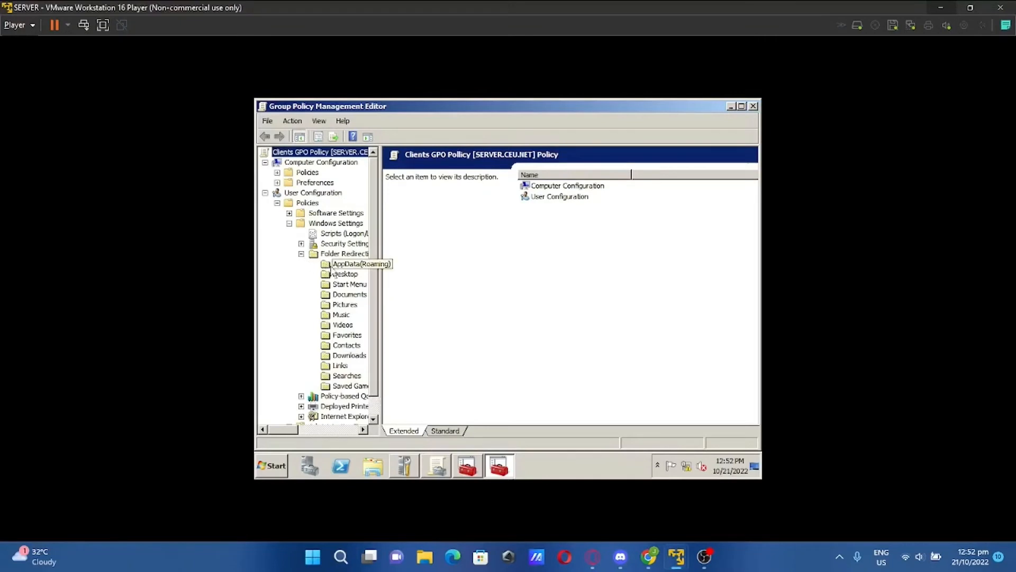
pyautogui.moveTo(290, 430)
pyautogui.mouseDown()
pyautogui.moveTo(319, 433)
pyautogui.moveTo(296, 431)
pyautogui.mouseUp()
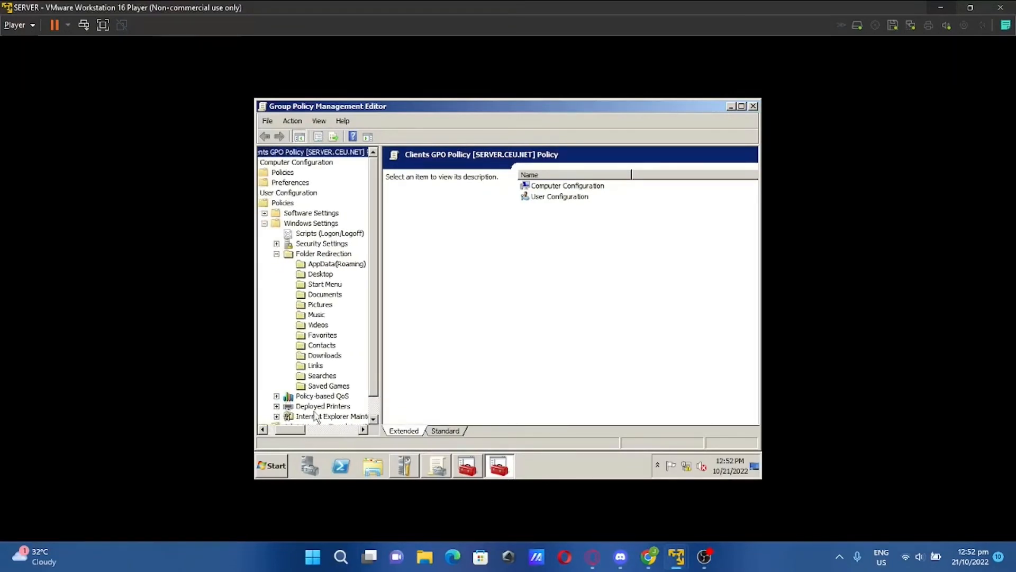
pyautogui.click(320, 274)
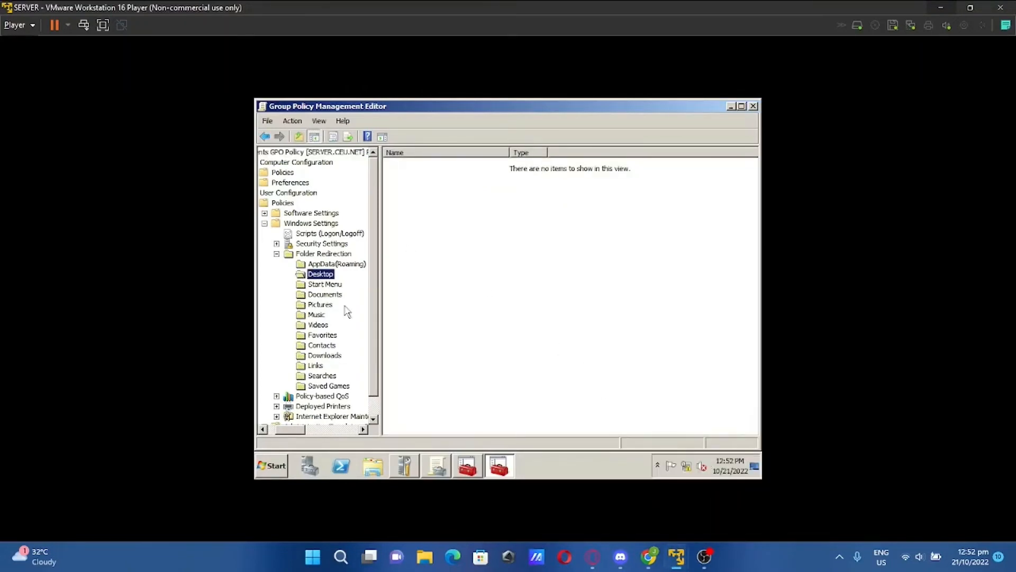
# On the Redirection (E:) drive, create a new folder named 'Server Redirection Folder'
pyautogui.click(274, 469)
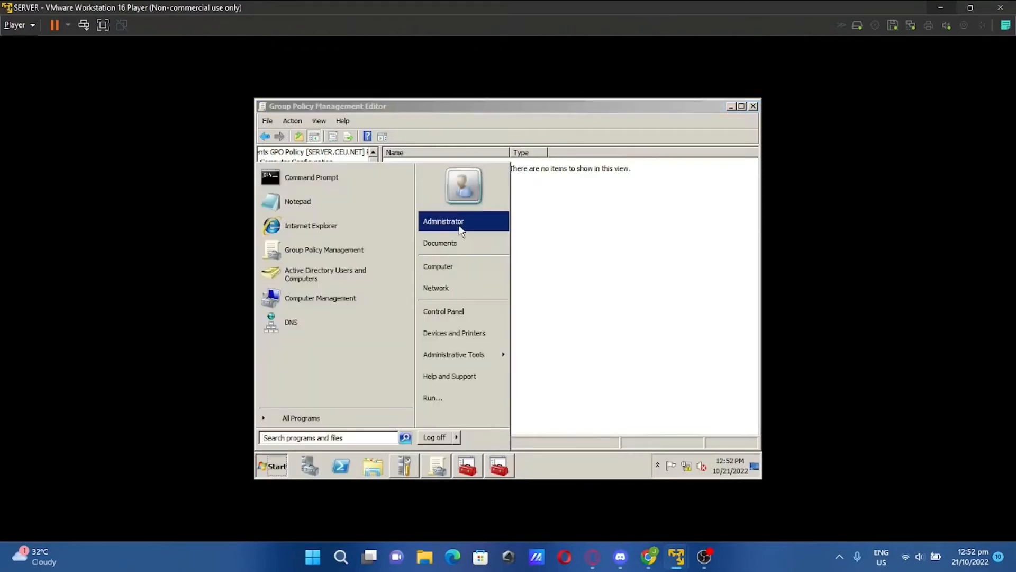
pyautogui.click(456, 267)
pyautogui.doubleClick(560, 179)
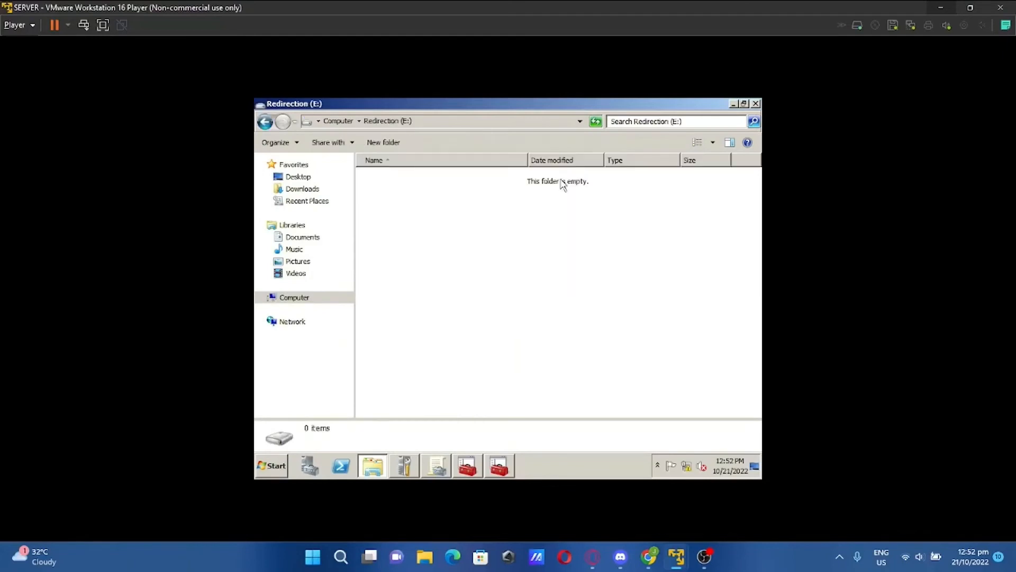
pyautogui.rightClick(407, 221)
pyautogui.click(450, 180)
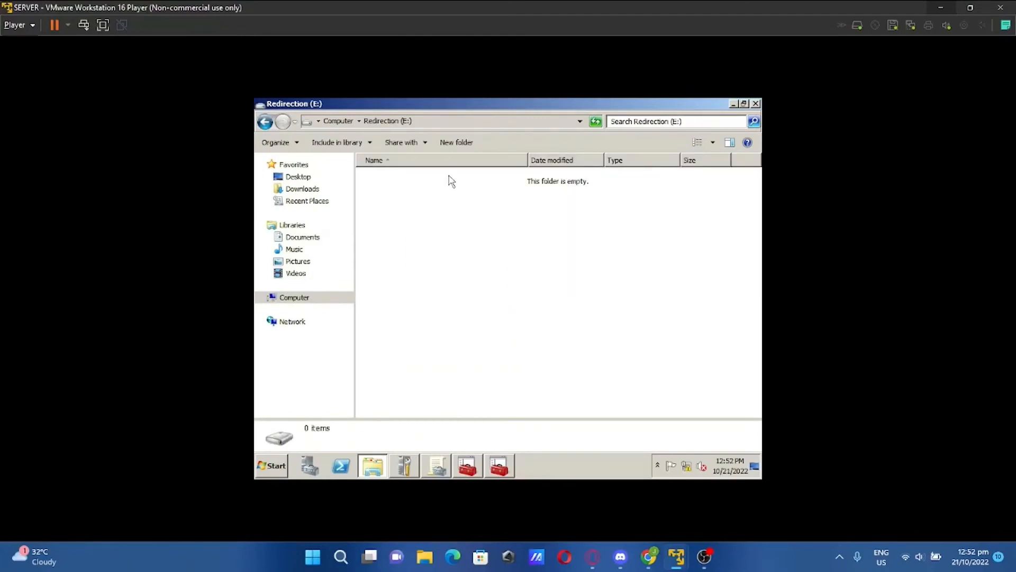
pyautogui.click(456, 142)
pyautogui.write('Server')
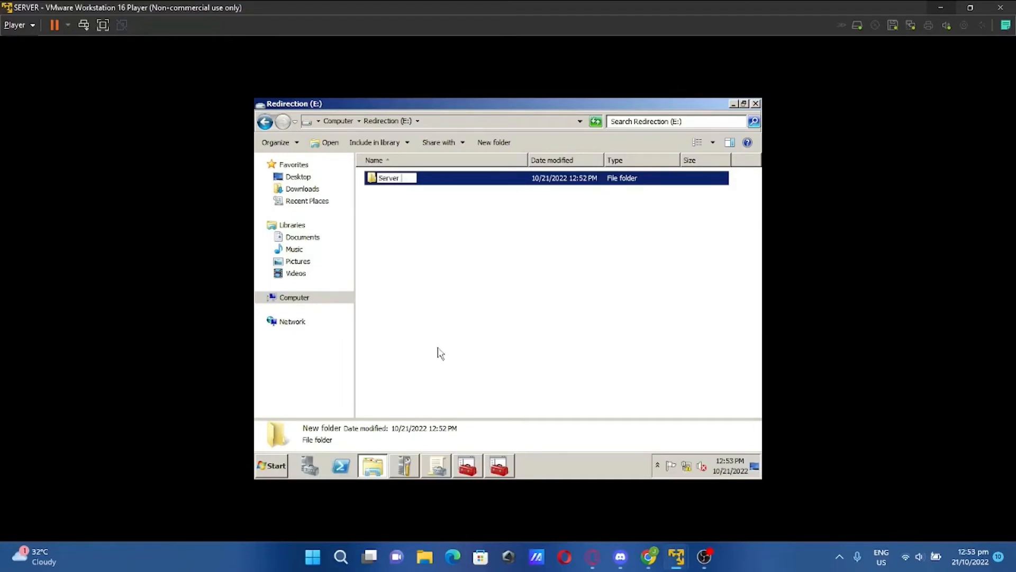
pyautogui.write(' Redirection Folder')
# Confirm the folder name 'Server Redirection Folder' and view its Security properties
pyautogui.press('Return')
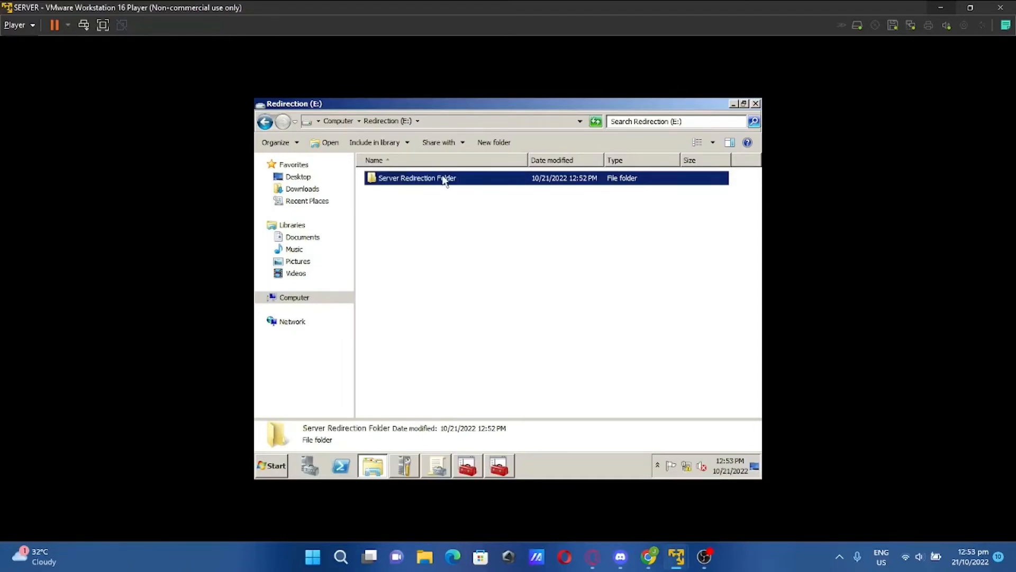
pyautogui.rightClick(444, 180)
pyautogui.click(472, 329)
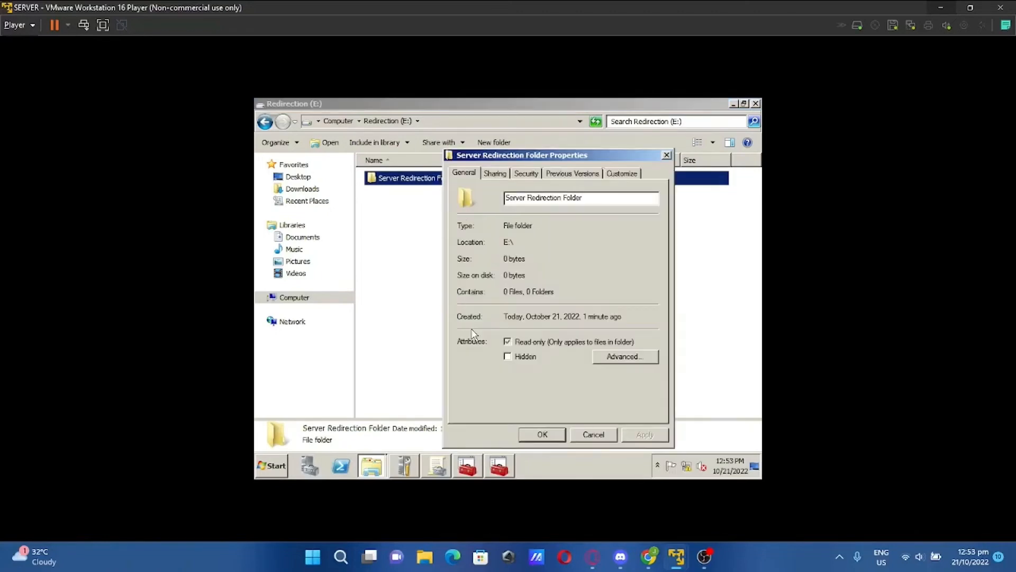
pyautogui.click(525, 175)
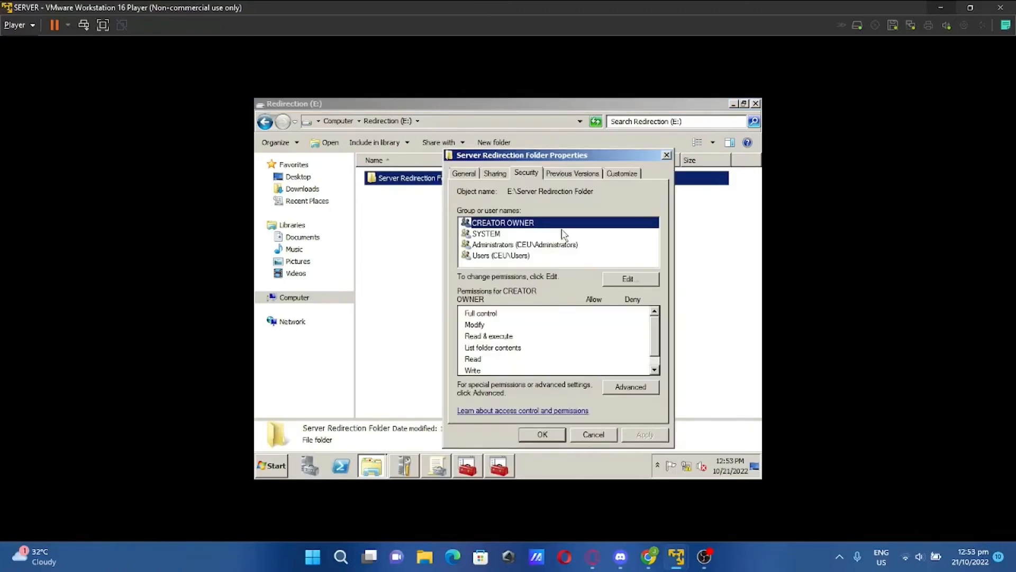
# Add Authenticated Users to the folder's NTFS permissions with Full control allowed
pyautogui.click(626, 279)
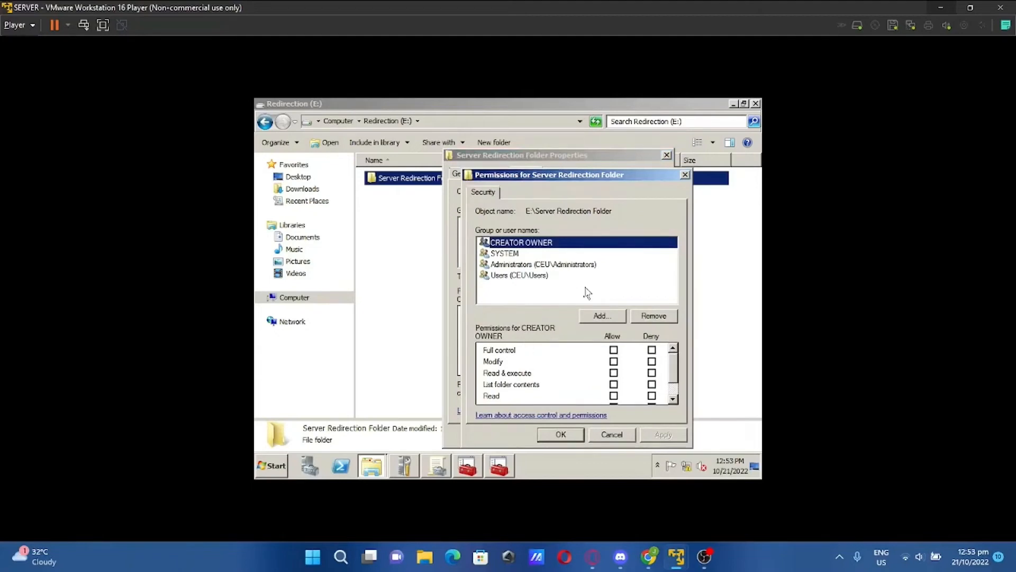
pyautogui.click(602, 316)
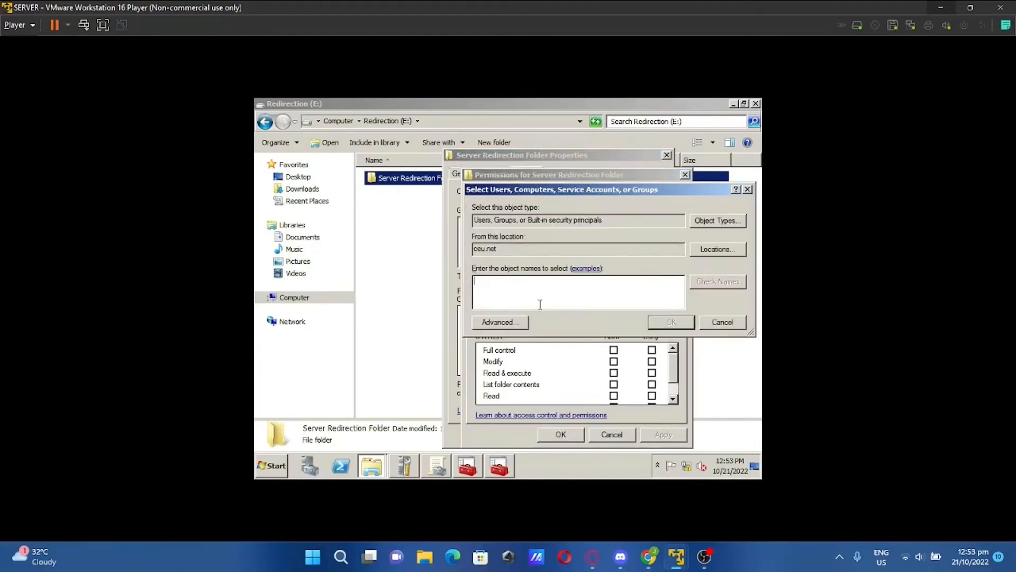
pyautogui.write('au')
pyautogui.click(670, 322)
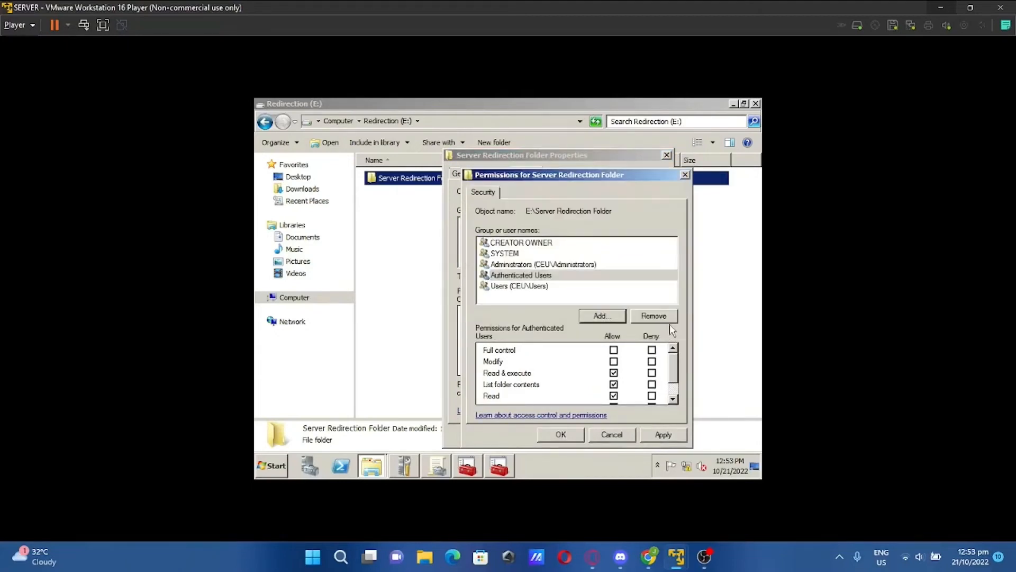
pyautogui.click(613, 350)
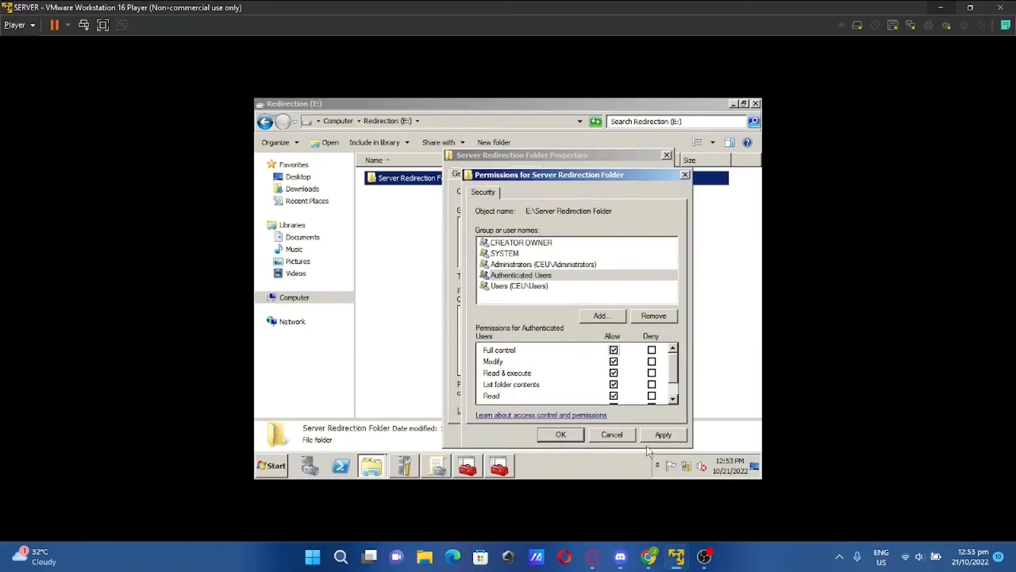
pyautogui.click(661, 437)
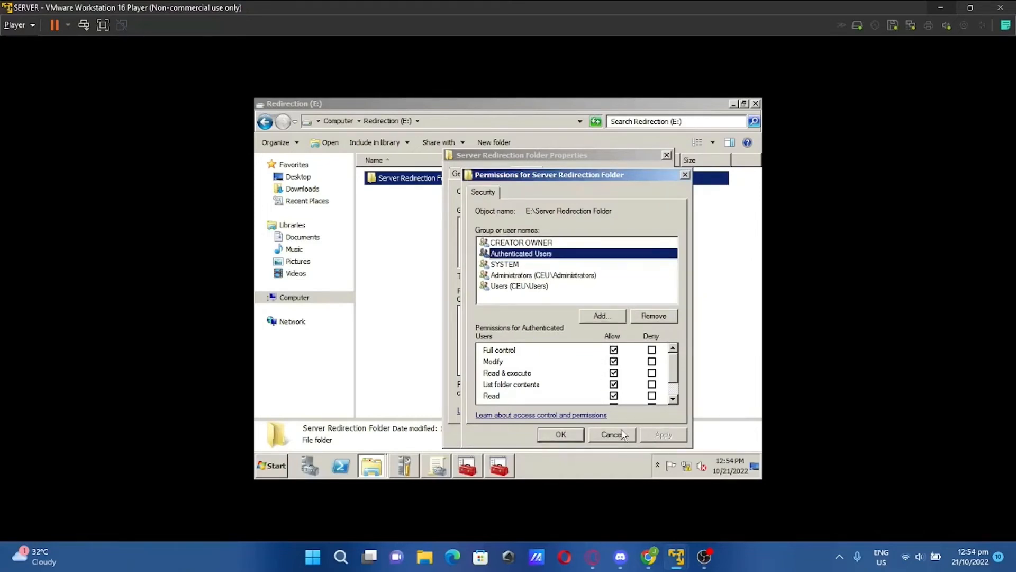
pyautogui.click(574, 437)
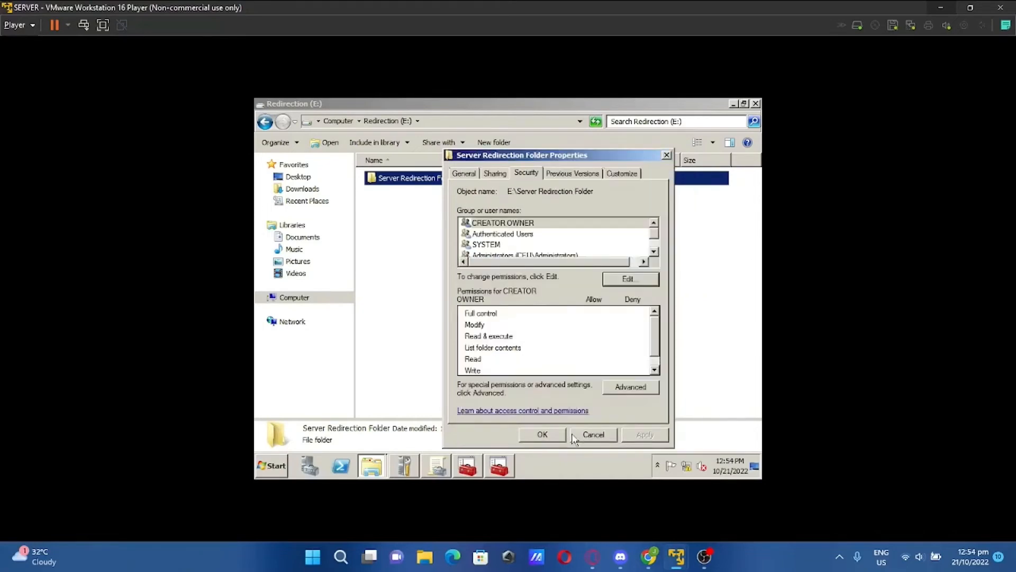
pyautogui.click(540, 238)
pyautogui.click(542, 435)
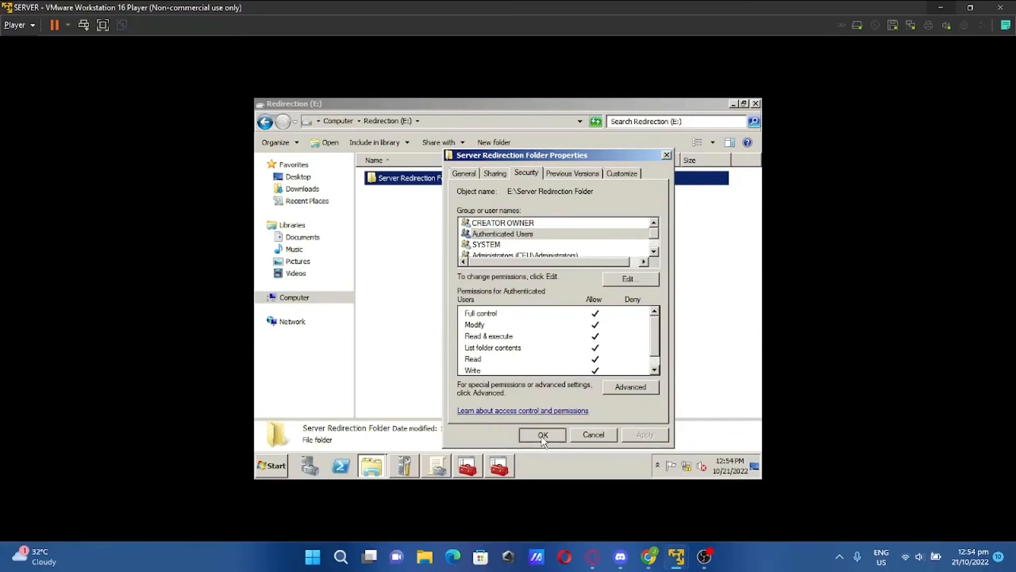
pyautogui.rightClick(474, 183)
pyautogui.click(520, 331)
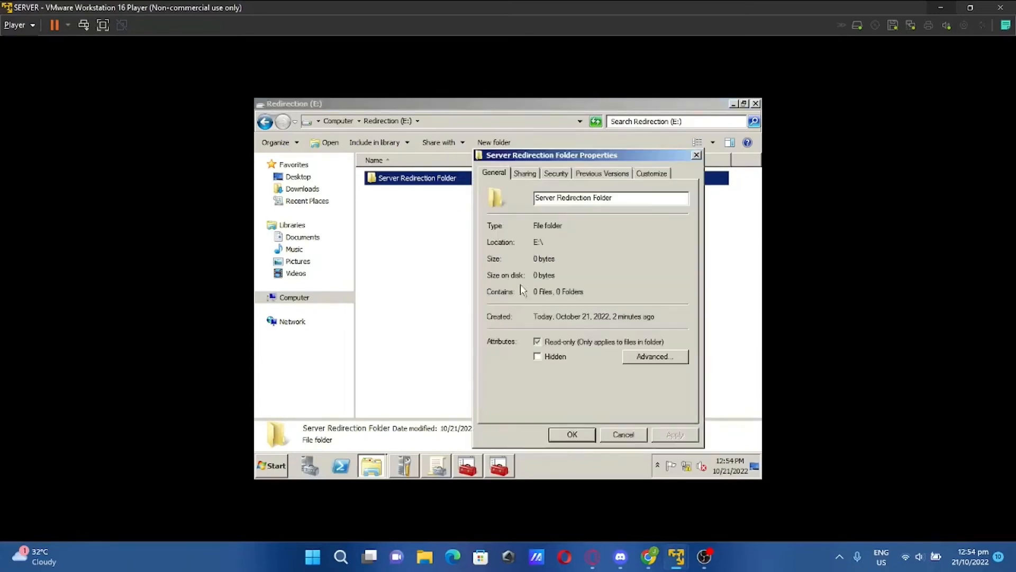
# Open the Advanced Sharing permissions for Server Redirection Folder
pyautogui.click(524, 173)
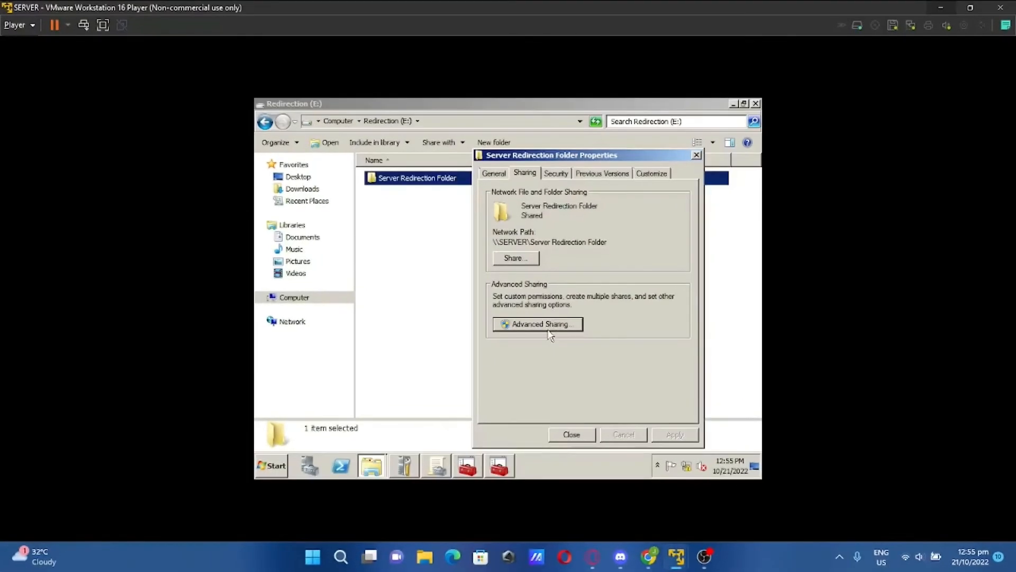
pyautogui.click(553, 321)
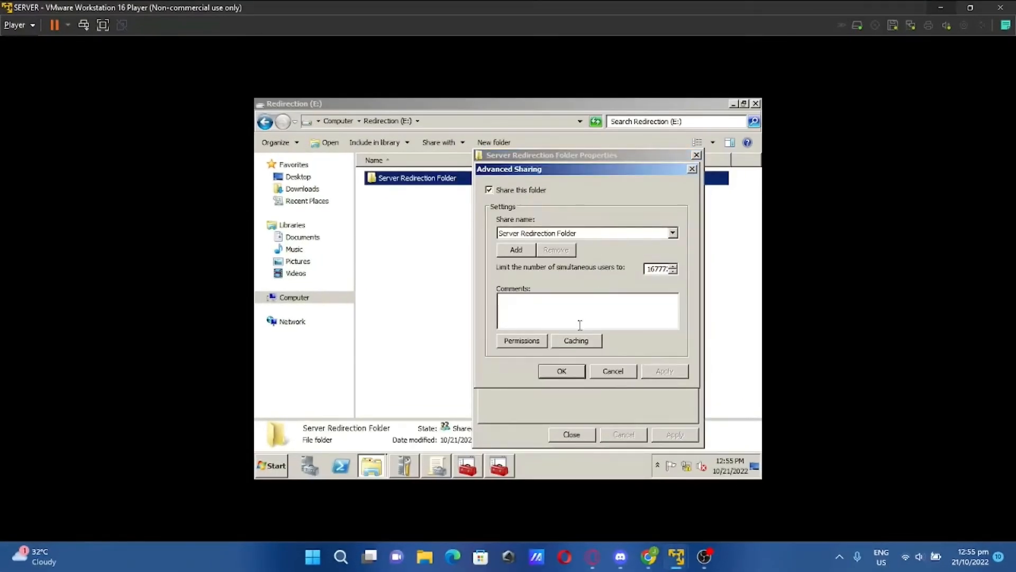
pyautogui.click(528, 343)
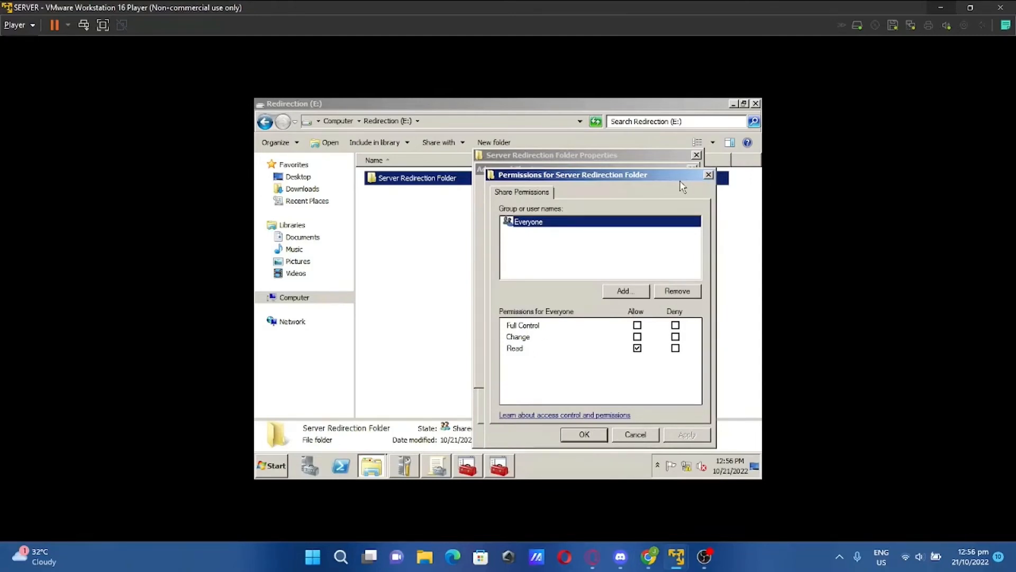
pyautogui.moveTo(672, 180); pyautogui.dragTo(614, 163)
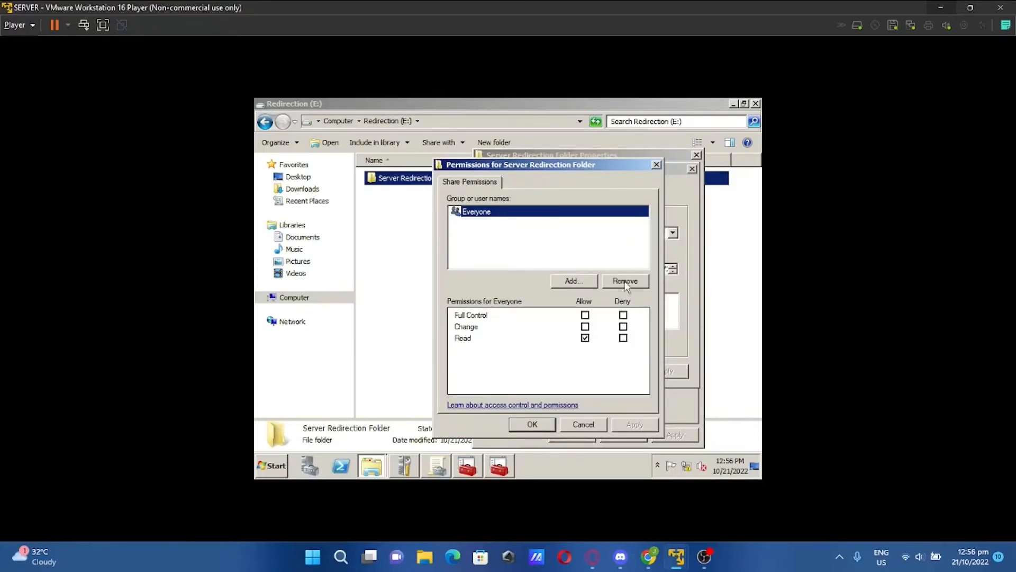
# Replace Everyone with Authenticated Users having Full Control on the share, and save
pyautogui.click(627, 284)
pyautogui.click(577, 283)
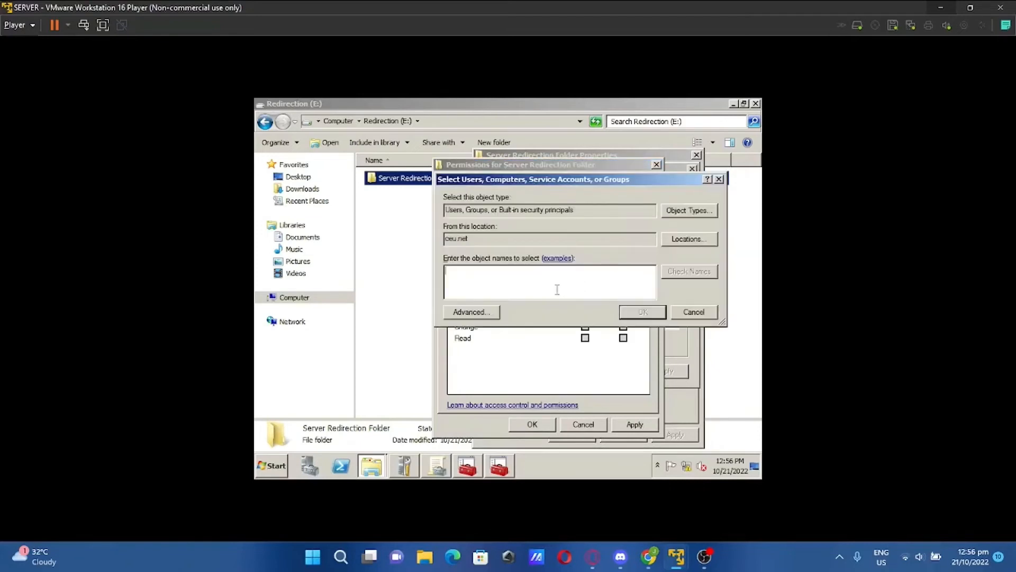
pyautogui.write('au')
pyautogui.click(656, 315)
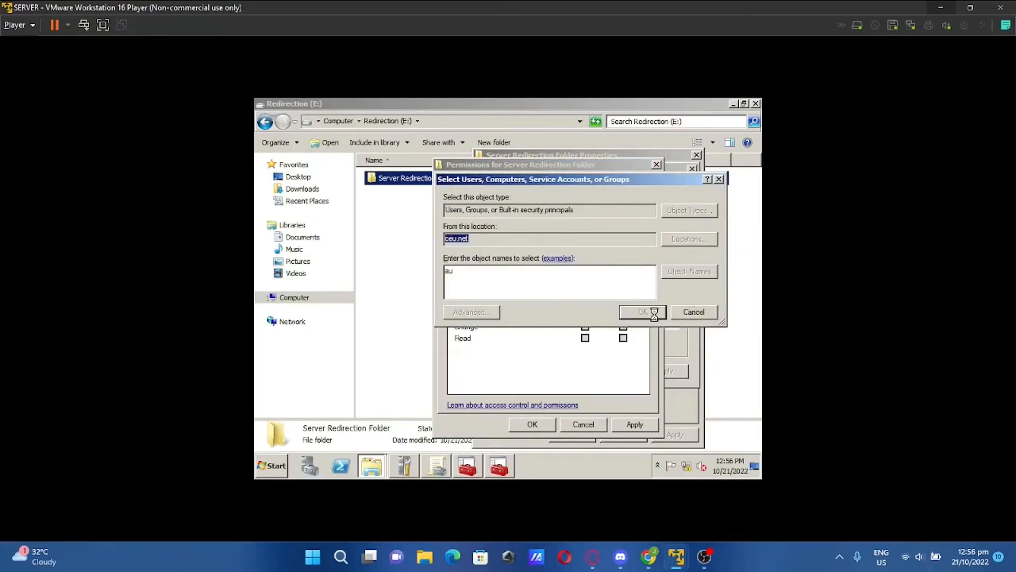
pyautogui.click(585, 315)
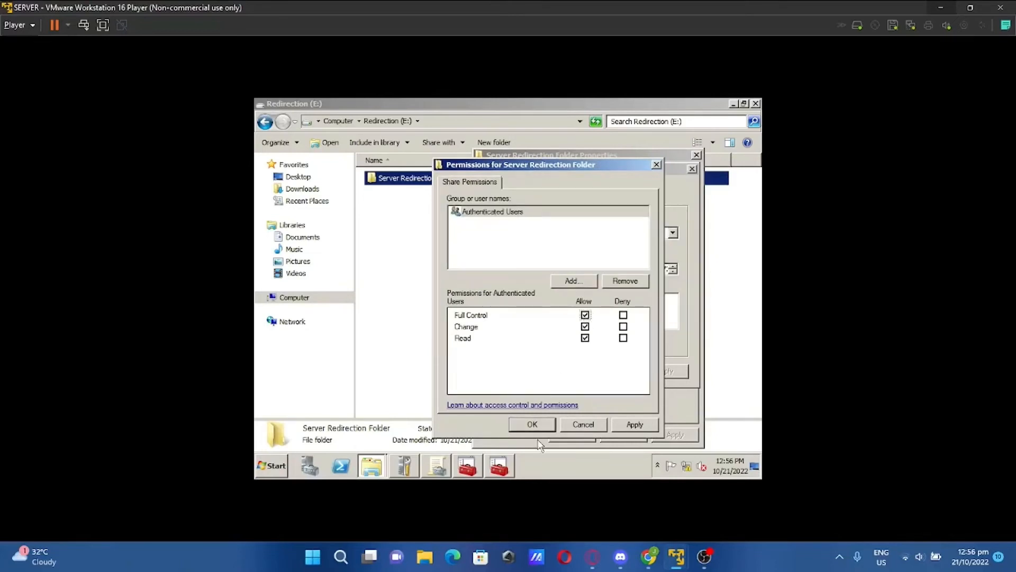
pyautogui.click(634, 424)
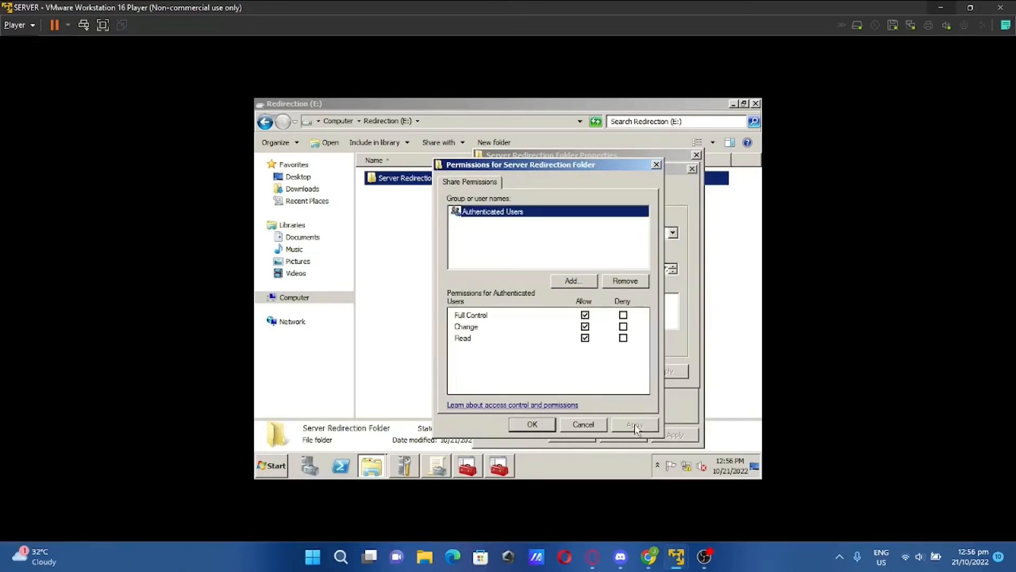
pyautogui.click(532, 425)
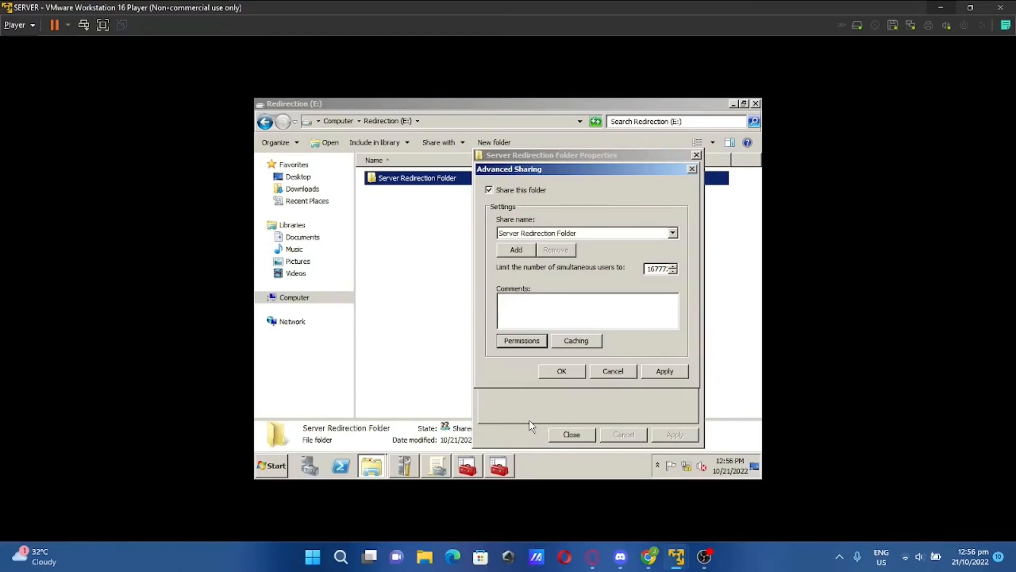
pyautogui.click(575, 375)
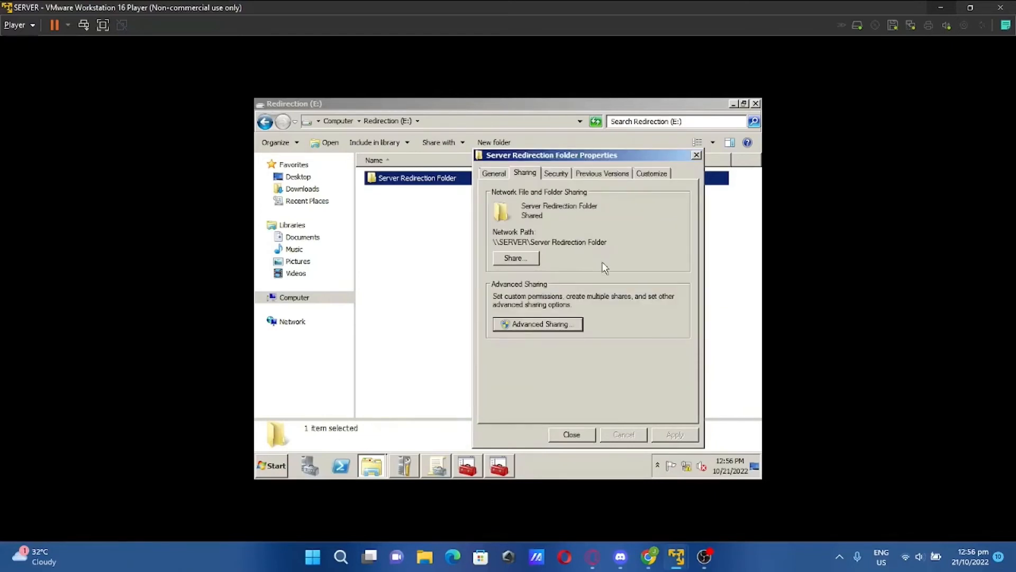
# Copy the path \\SERVER\Server Redirection Folder, close Properties, and return to the Group Policy editor
pyautogui.moveTo(609, 244); pyautogui.dragTo(486, 228)
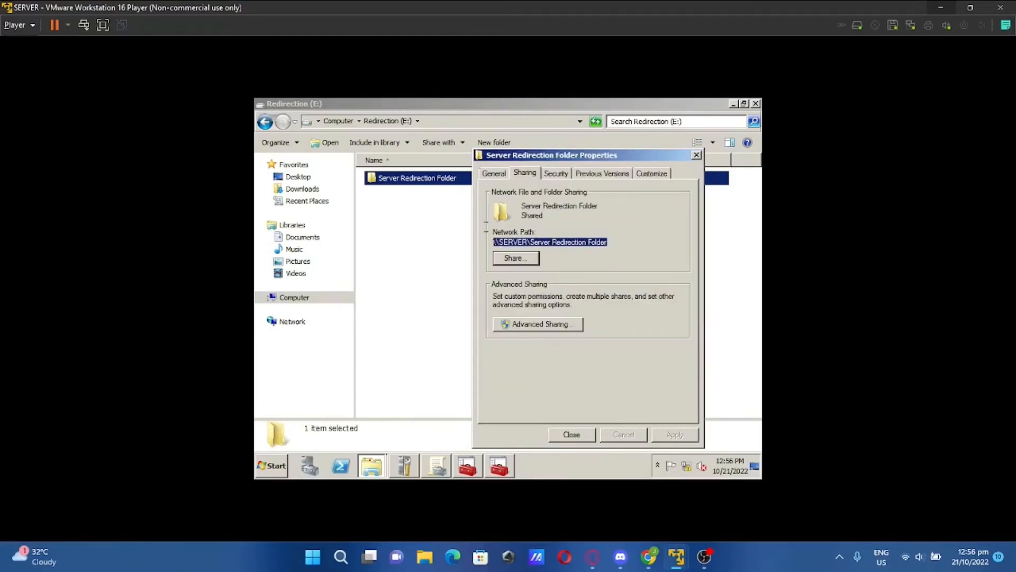
pyautogui.rightClick(526, 242)
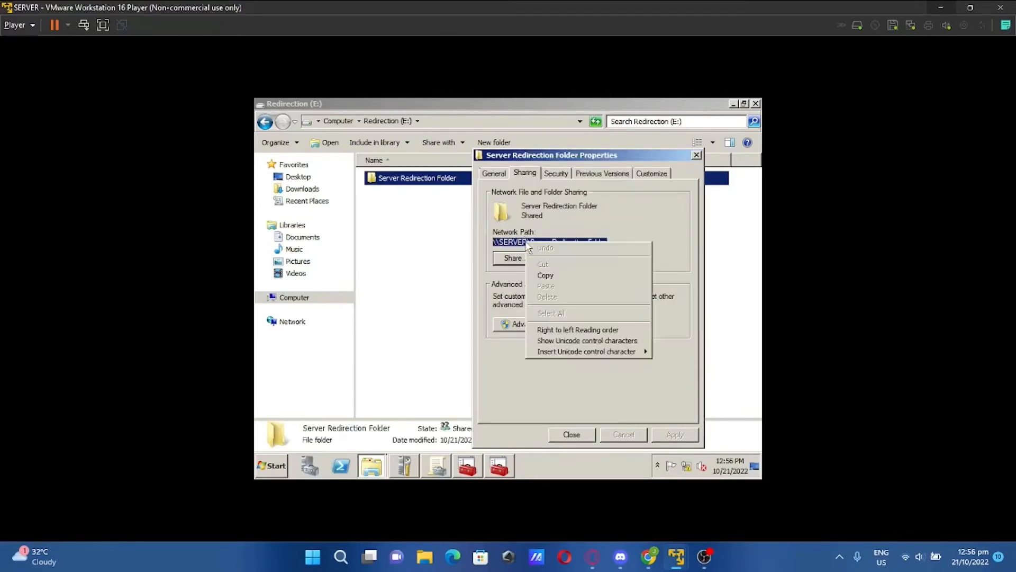
pyautogui.click(554, 276)
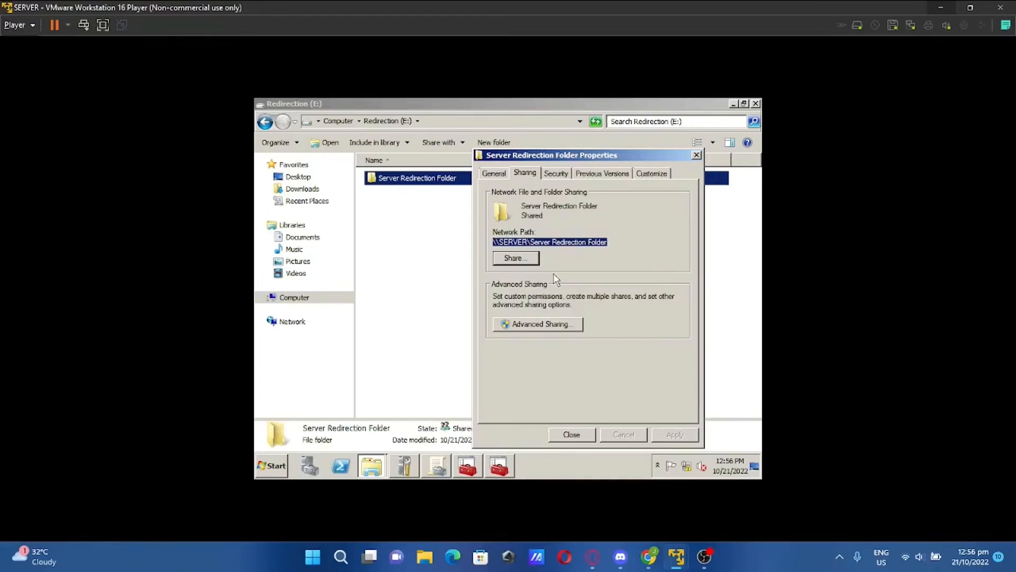
pyautogui.click(572, 434)
pyautogui.click(468, 467)
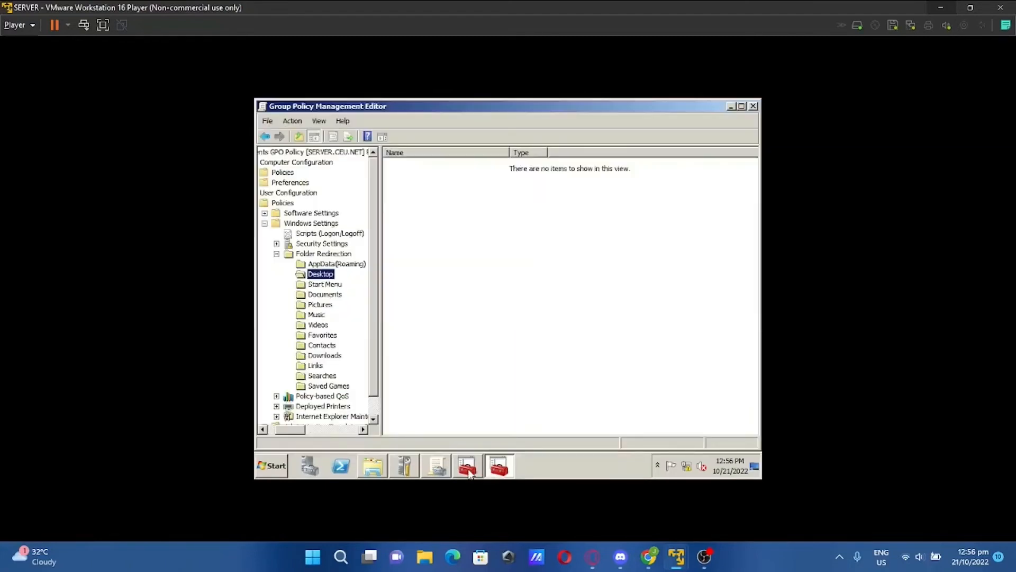
# Set Desktop to Basic redirection with root path \\SERVER\Server Redirection Folder
pyautogui.click(468, 468)
pyautogui.click(496, 471)
pyautogui.click(674, 558)
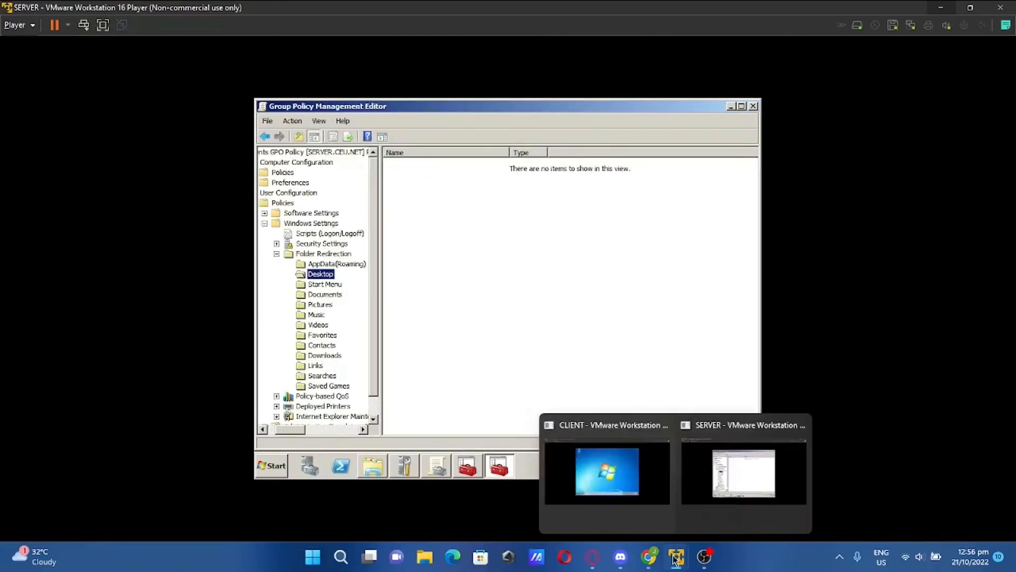
pyautogui.rightClick(327, 277)
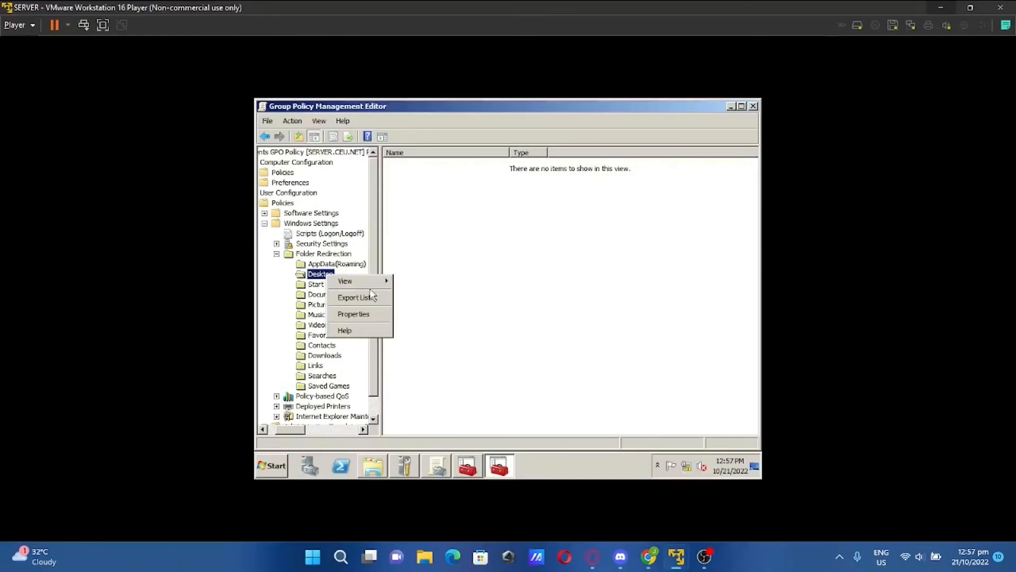
pyautogui.click(360, 316)
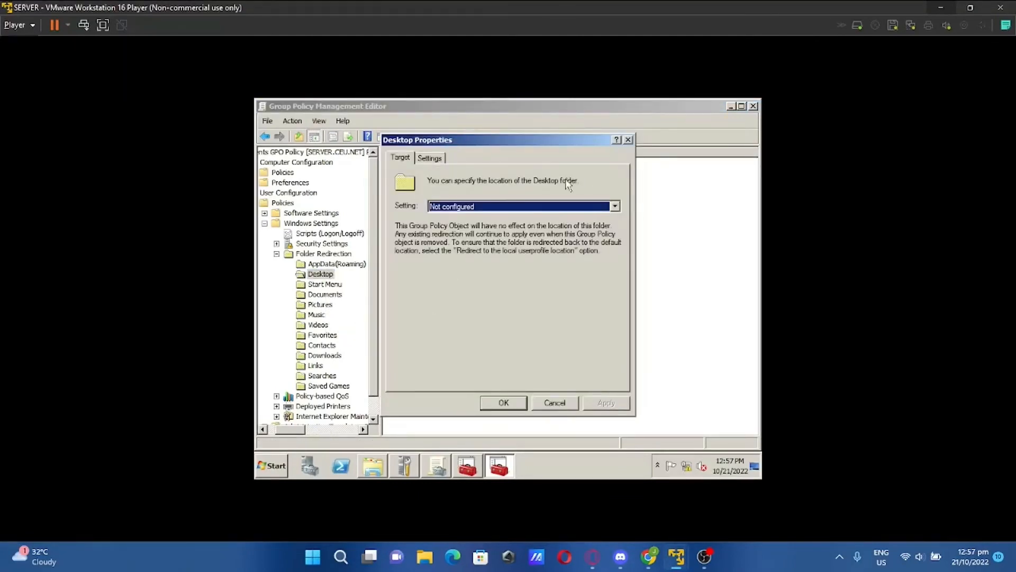
pyautogui.click(614, 207)
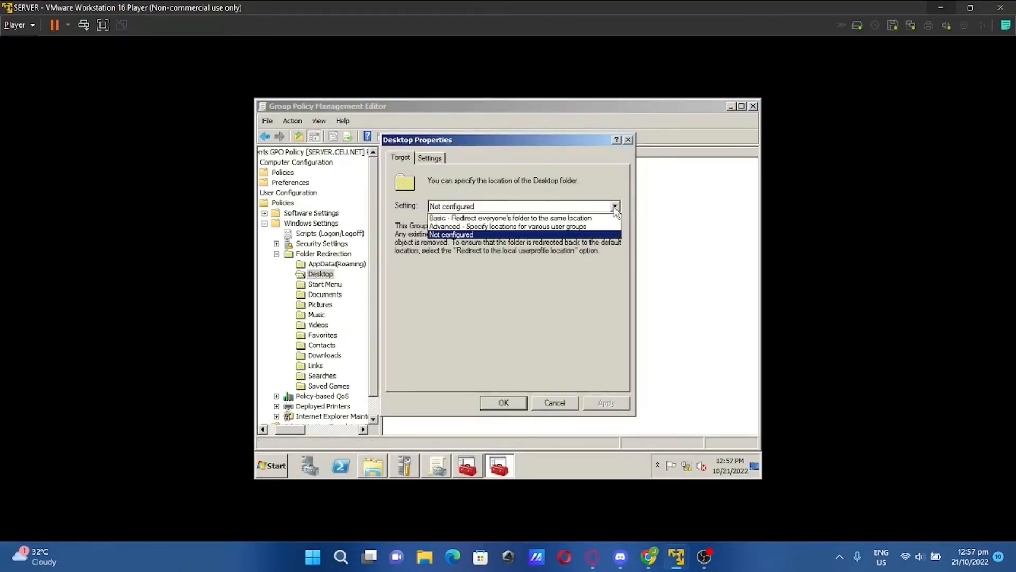
pyautogui.click(582, 219)
pyautogui.click(488, 317)
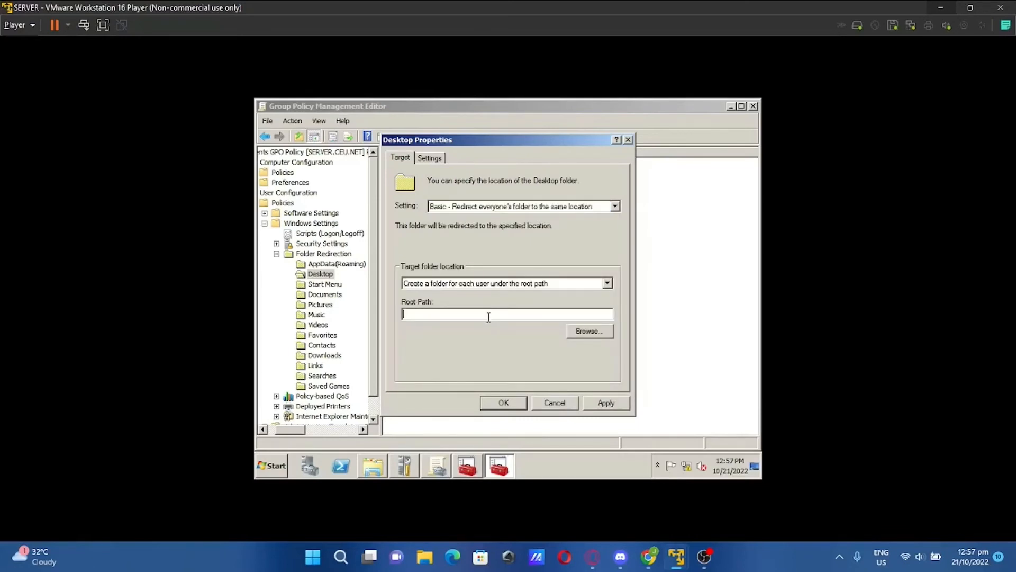
pyautogui.hotkey('ctrl', 'v')
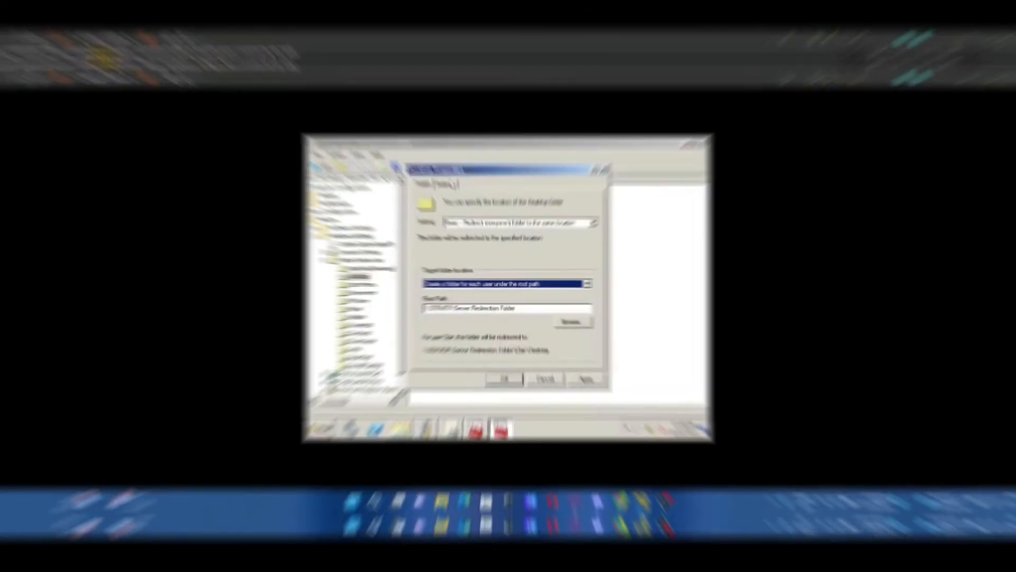
# Untick exclusive rights and moving Desktop contents, then apply and accept the warning
pyautogui.click(430, 157)
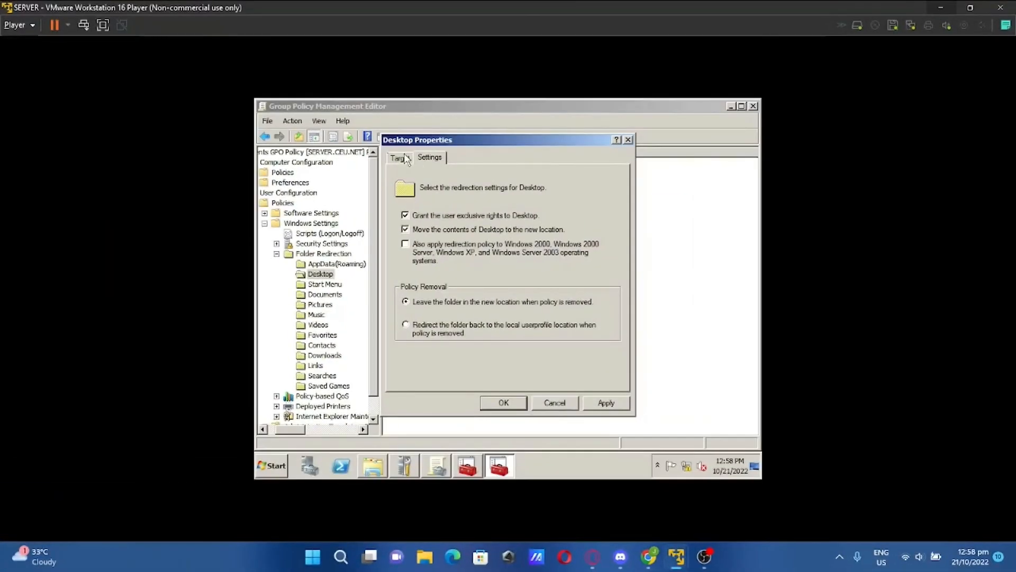
pyautogui.click(405, 215)
pyautogui.click(405, 229)
pyautogui.click(609, 404)
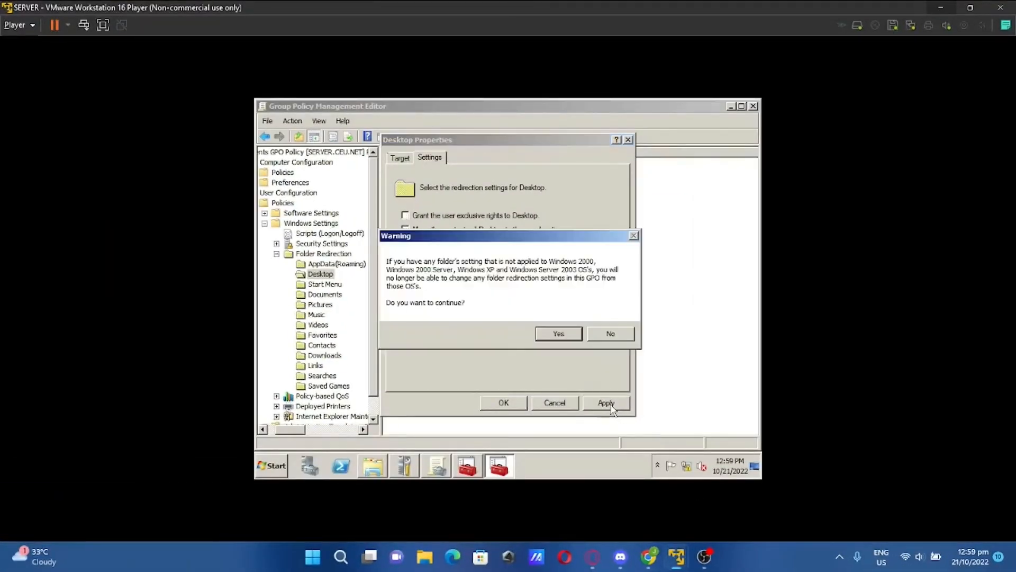
pyautogui.click(557, 335)
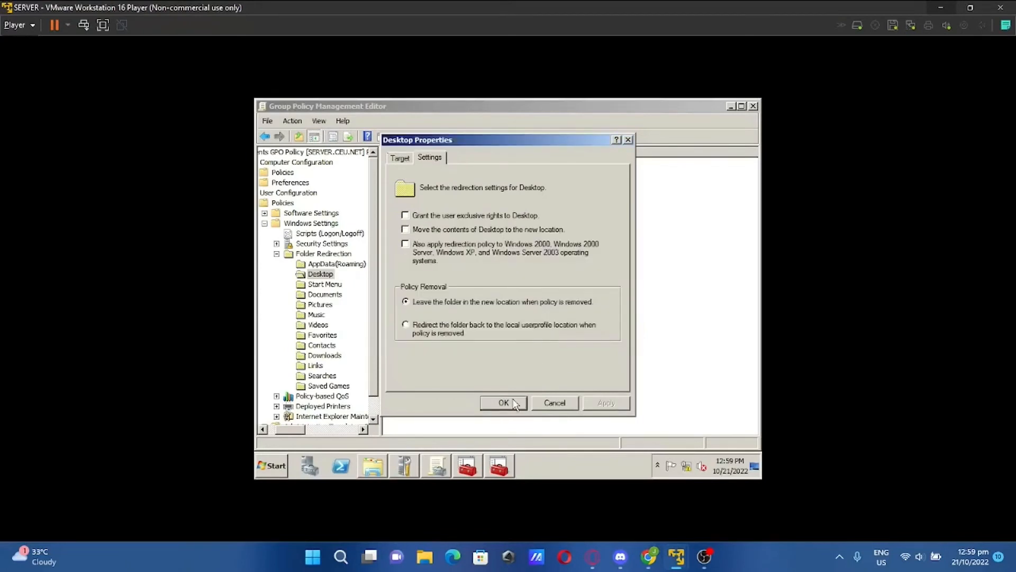
pyautogui.click(504, 403)
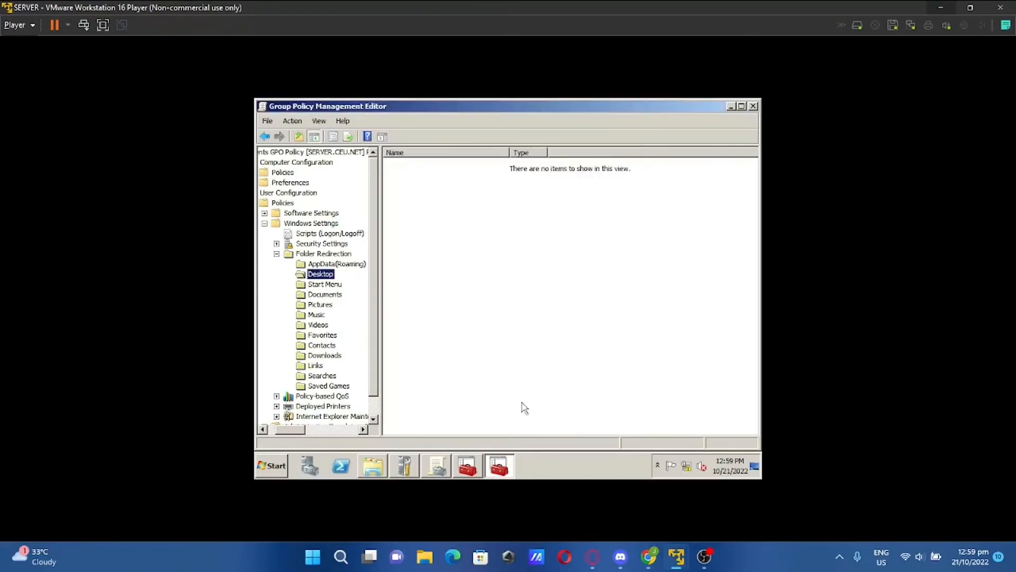
# Run gpupdate from the server's Start menu search to refresh group policy
pyautogui.moveTo(649, 557)
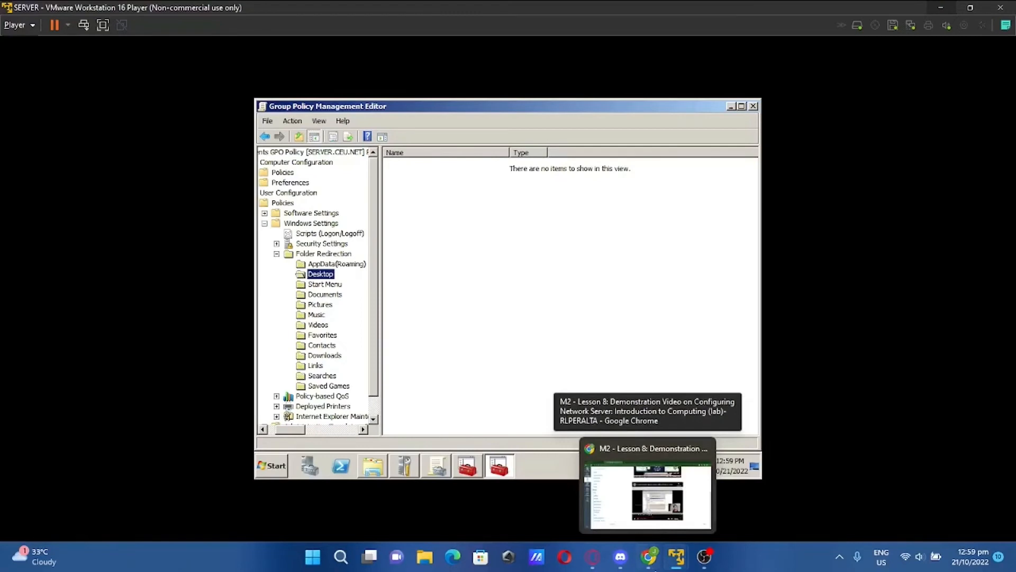
pyautogui.click(284, 463)
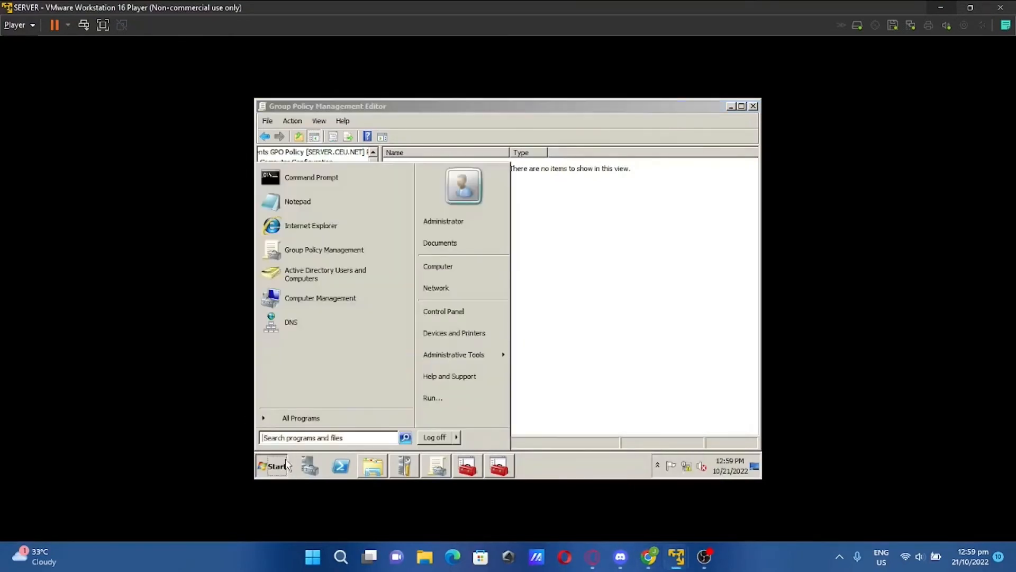
pyautogui.write('gpl')
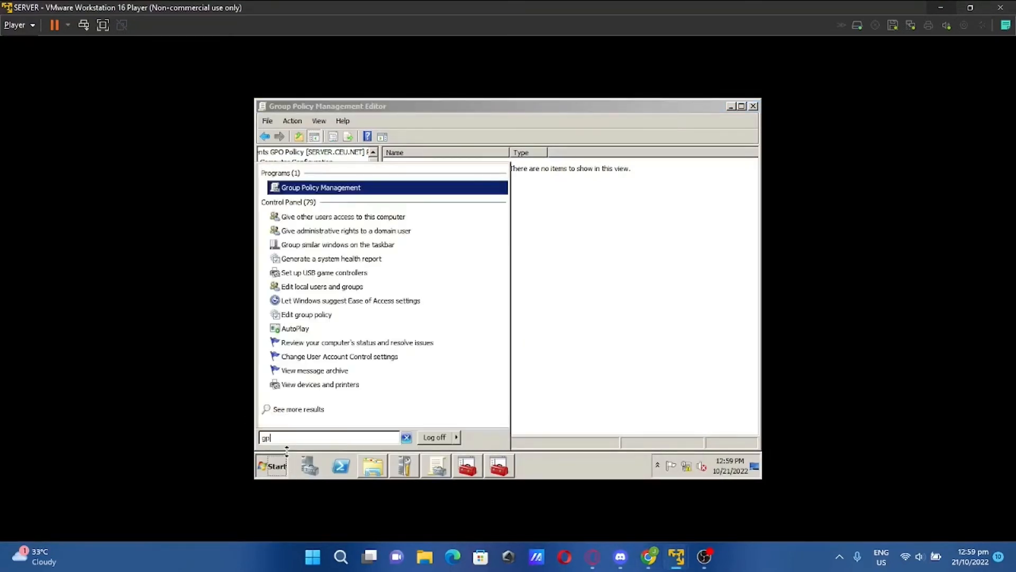
pyautogui.write('uo')
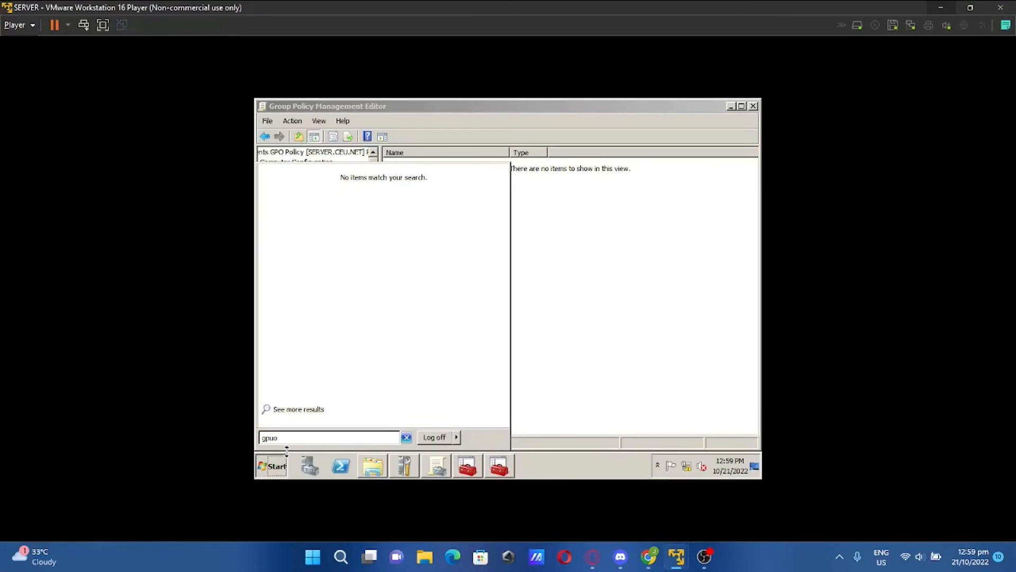
pyautogui.press('BackSpace')
pyautogui.press('BackSpace')
pyautogui.press('BackSpace')
pyautogui.write('p')
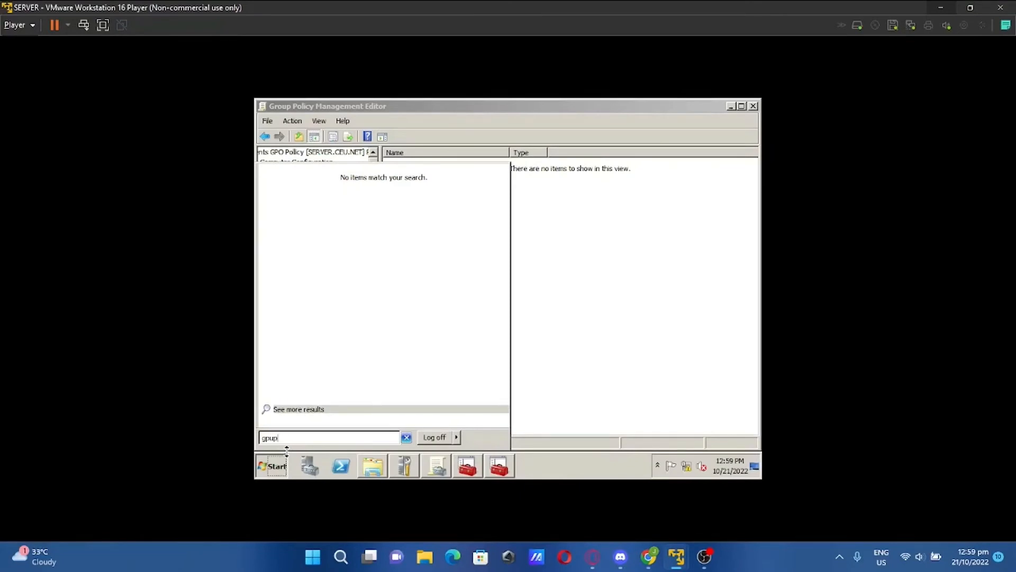
pyautogui.write('date')
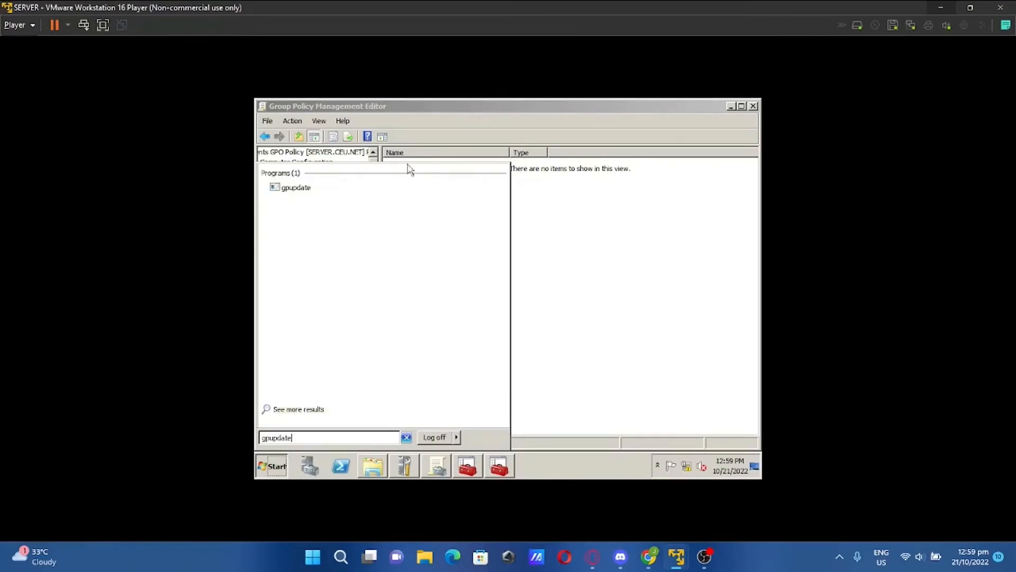
pyautogui.click(418, 187)
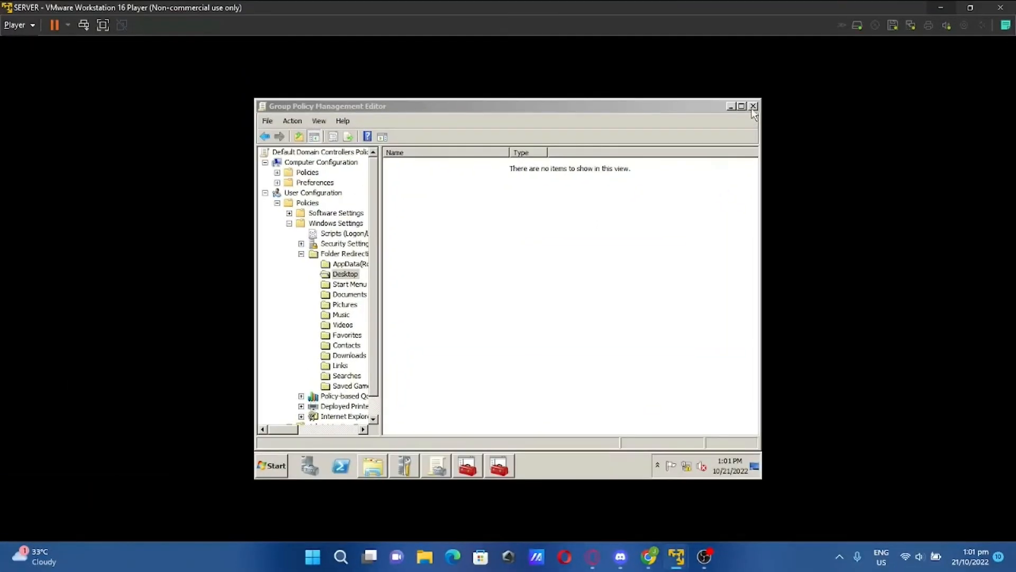
# Close both Group Policy editors, Group Policy Management and the Redirection (E:) window
pyautogui.click(753, 105)
pyautogui.click(753, 105)
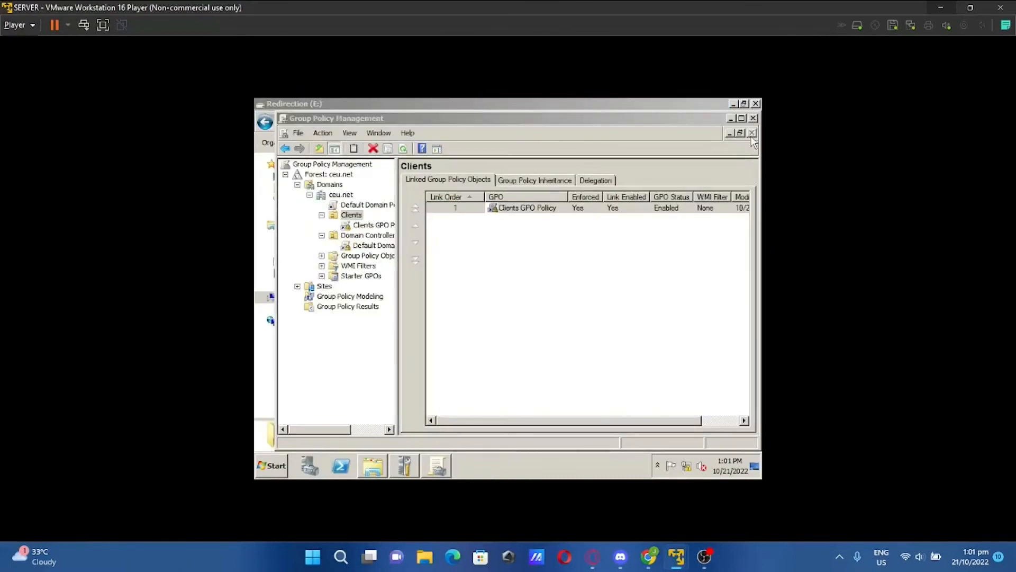
pyautogui.click(754, 118)
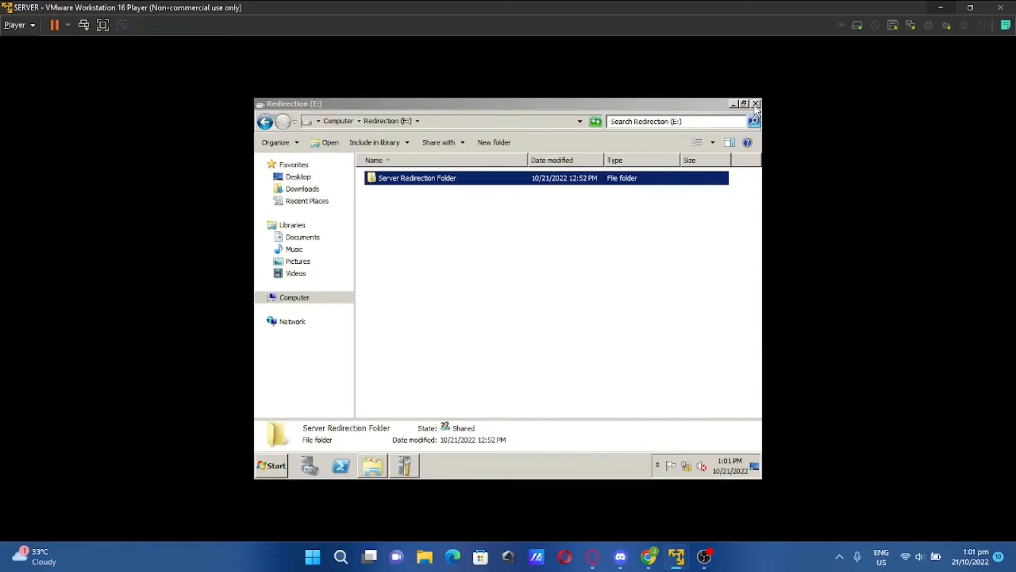
pyautogui.click(755, 104)
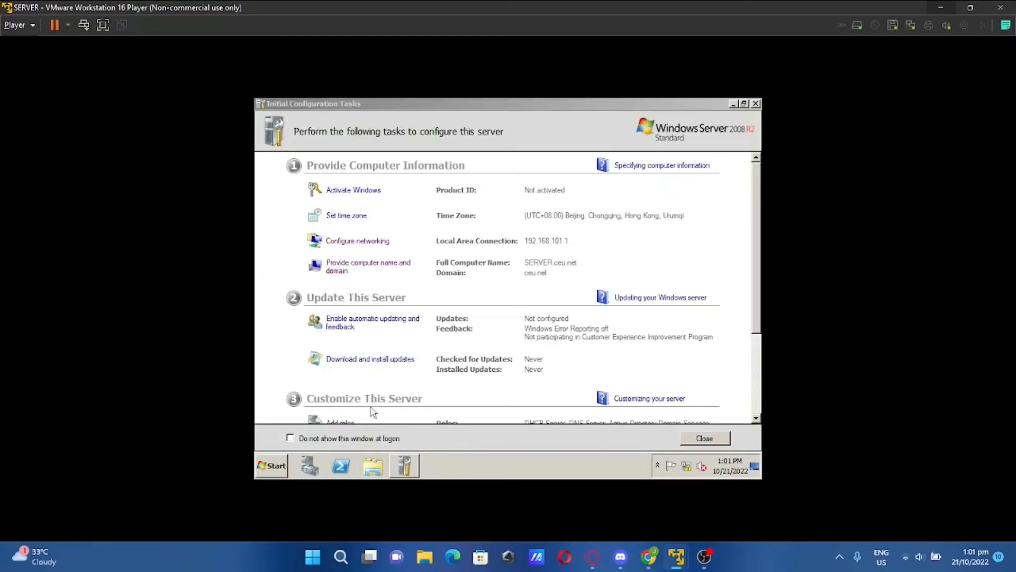
# On the CLIENT VM, open Computer Properties and its computer name change dialog
pyautogui.moveTo(686, 566)
pyautogui.click(662, 517)
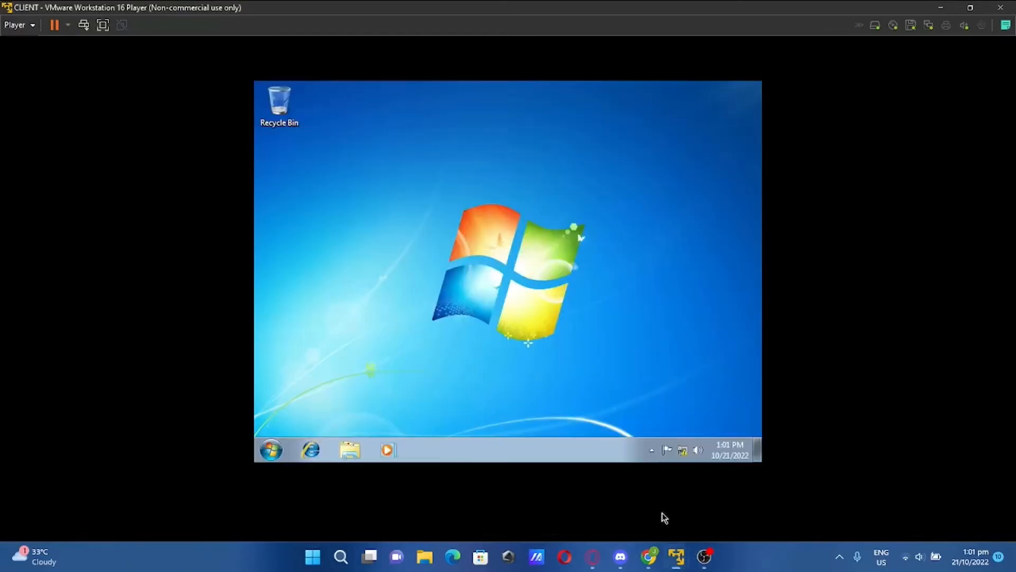
pyautogui.click(271, 449)
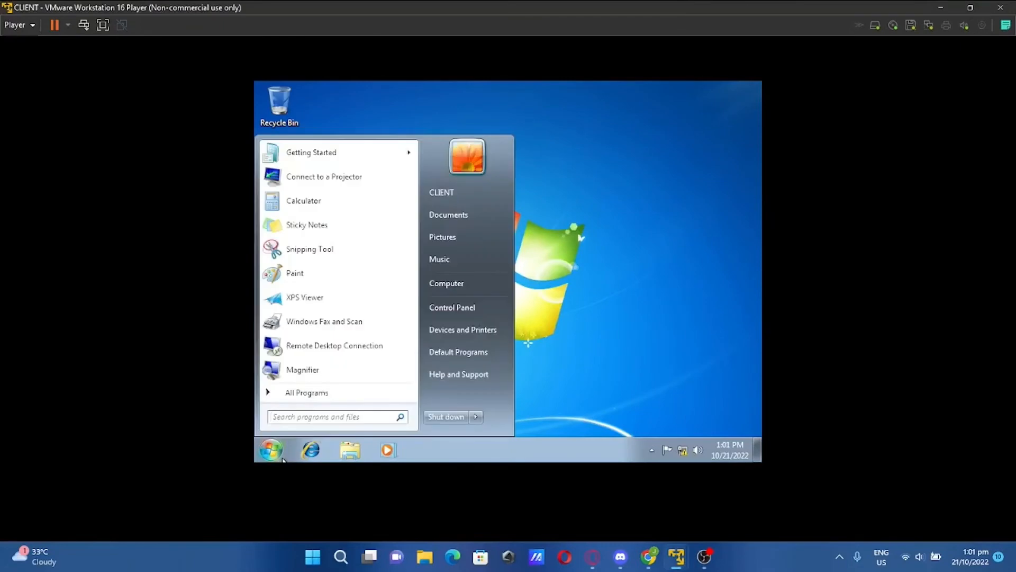
pyautogui.rightClick(442, 289)
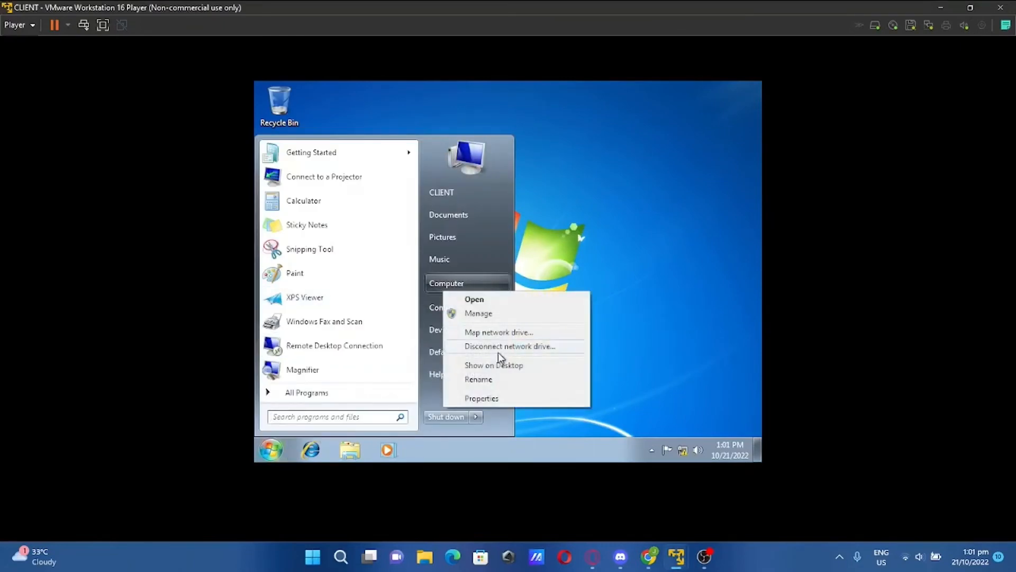
pyautogui.click(499, 398)
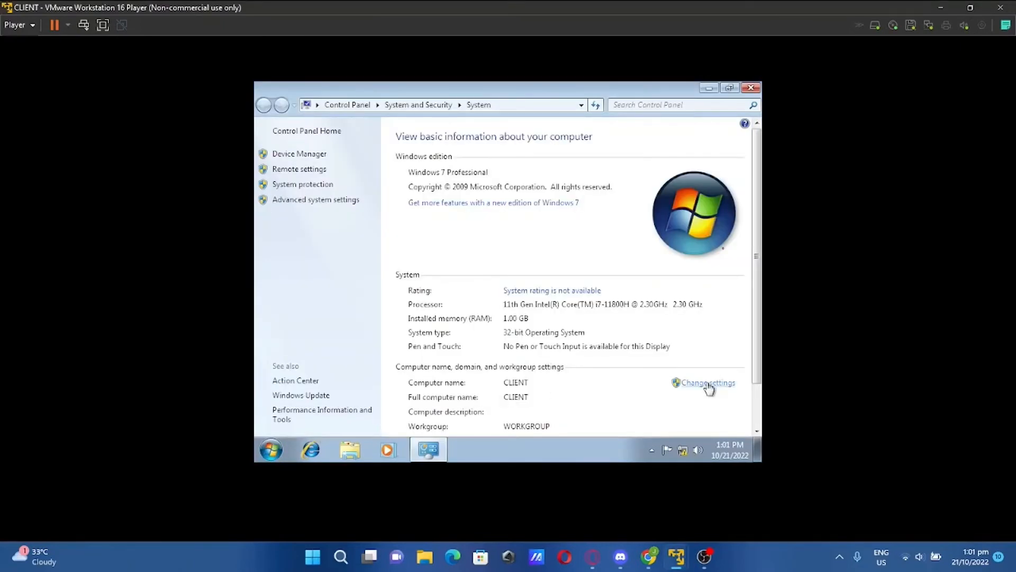
pyautogui.click(707, 383)
pyautogui.click(518, 316)
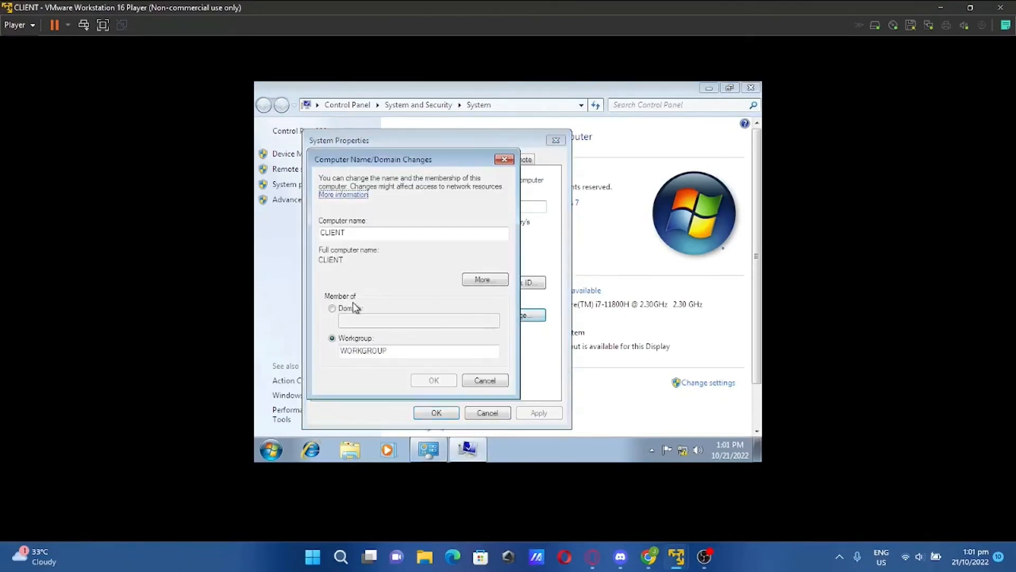
# Join the computer to the ceu.net domain using the domain administrator credentials
pyautogui.click(332, 309)
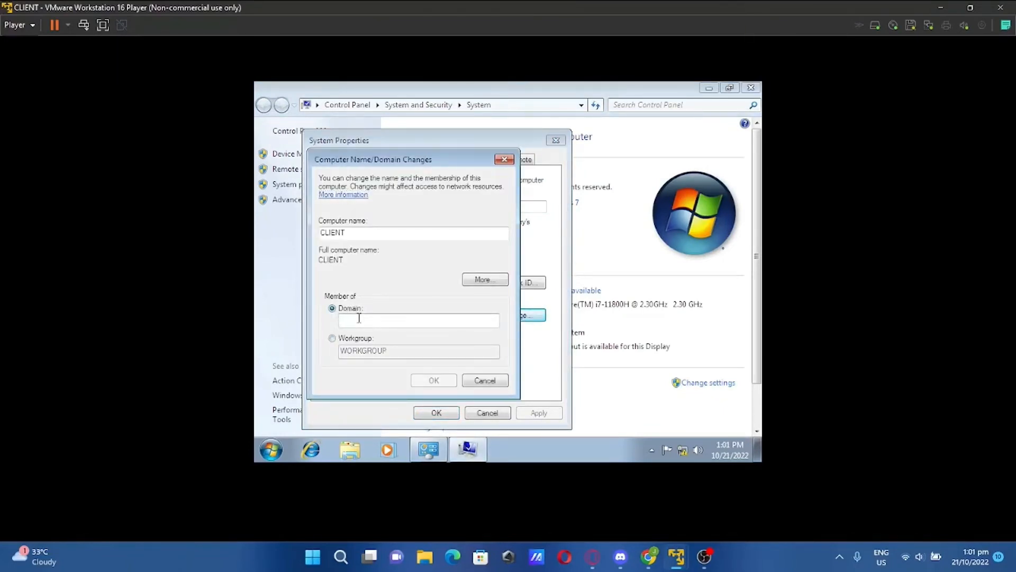
pyautogui.write('ceu')
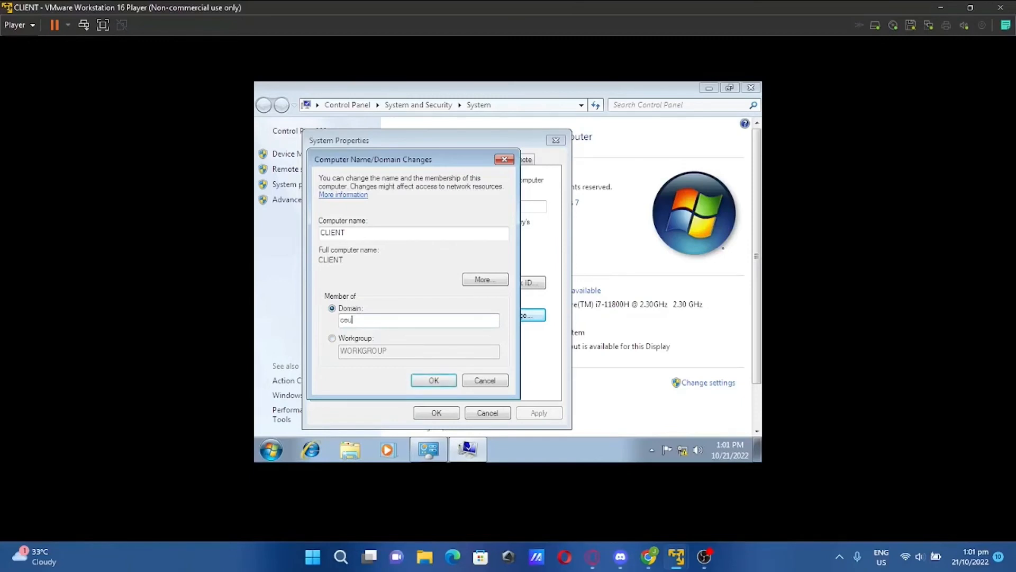
pyautogui.write('.net')
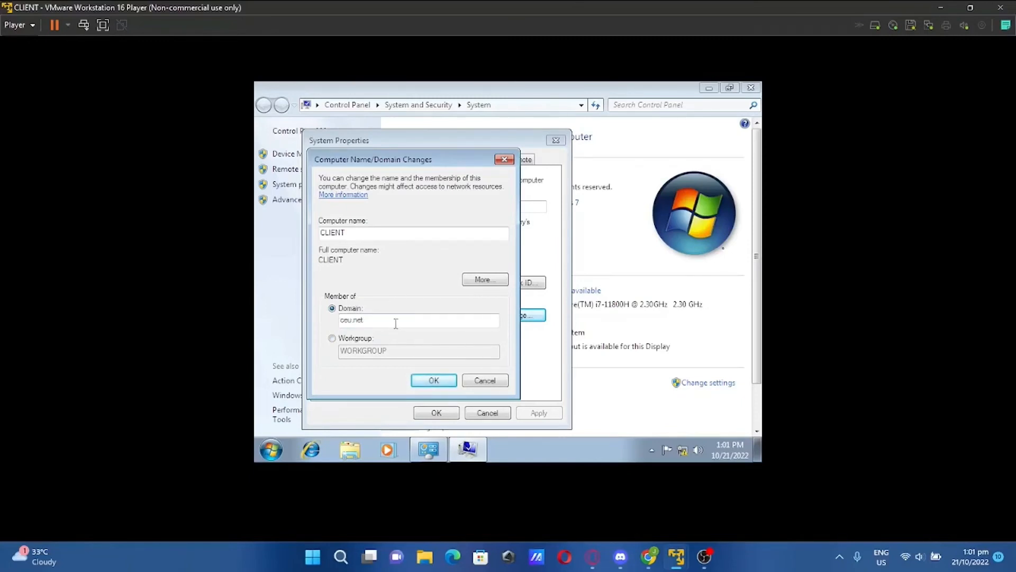
pyautogui.click(435, 379)
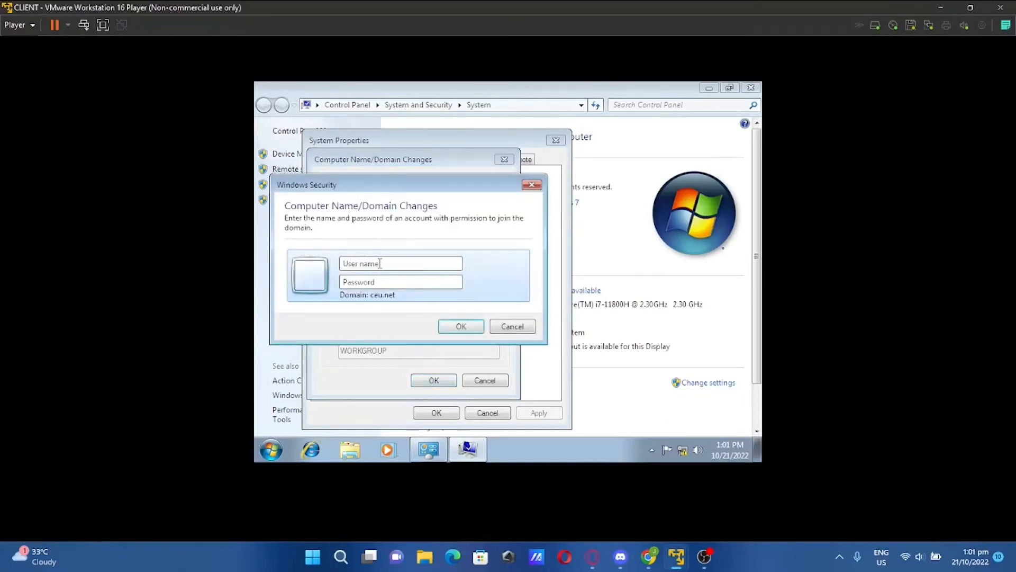
pyautogui.press('capslock')
pyautogui.write('Admin')
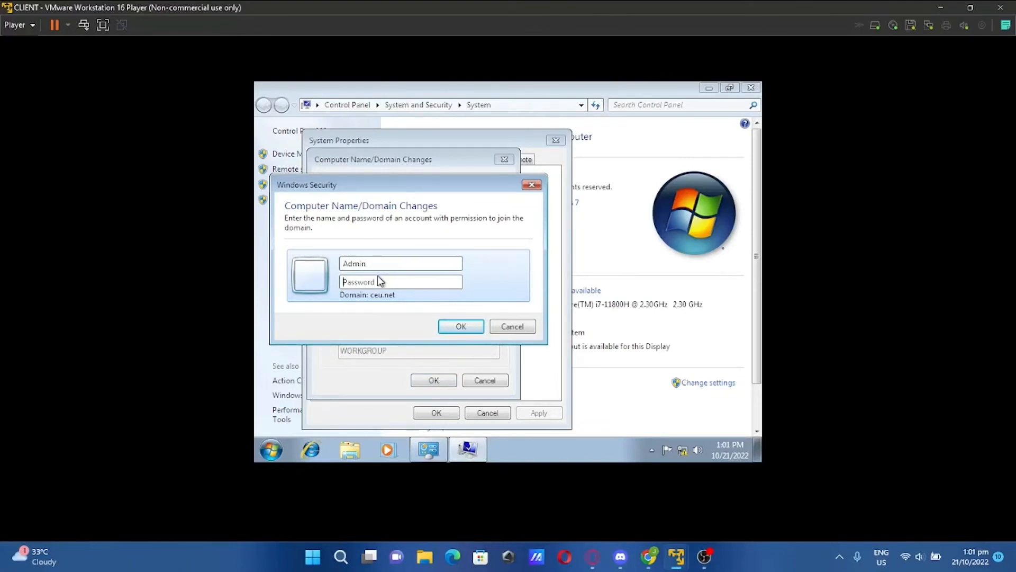
pyautogui.press('capslock')
pyautogui.write('•')
pyautogui.press('capslock')
pyautogui.write('••••••••')
pyautogui.press('Return')
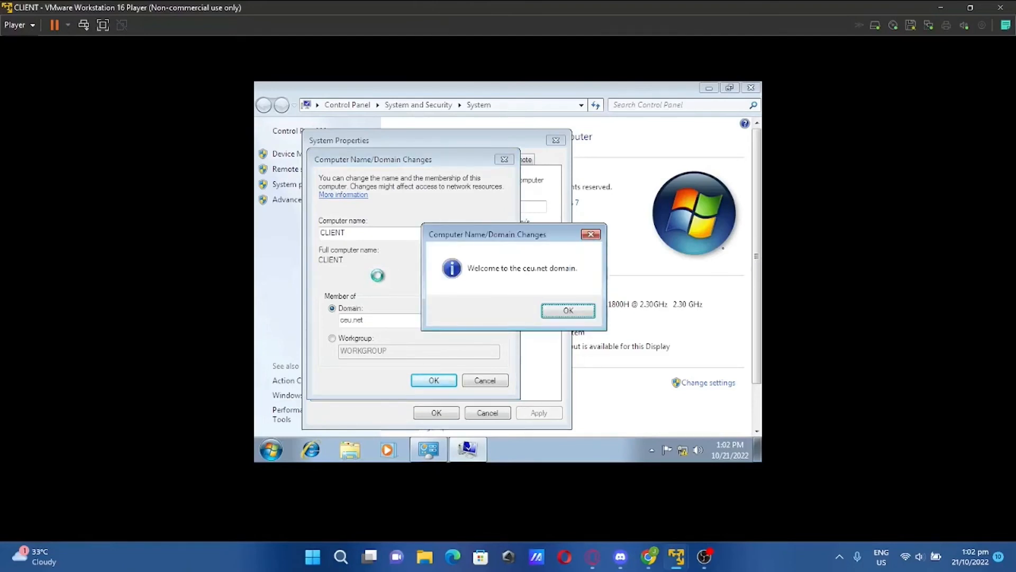
# Acknowledge the ceu.net welcome and restart notices, then close System Properties
pyautogui.click(550, 314)
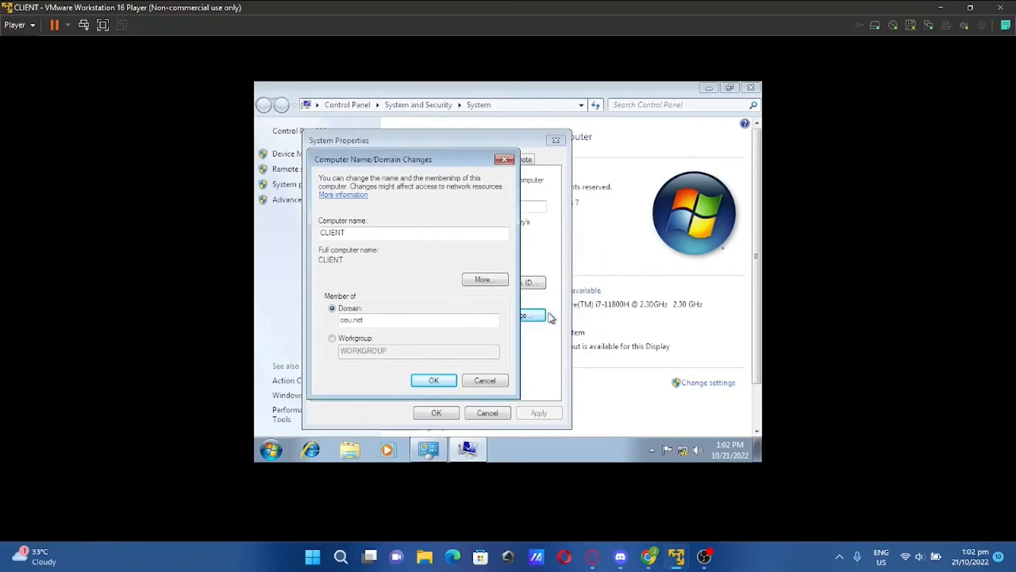
pyautogui.click(592, 288)
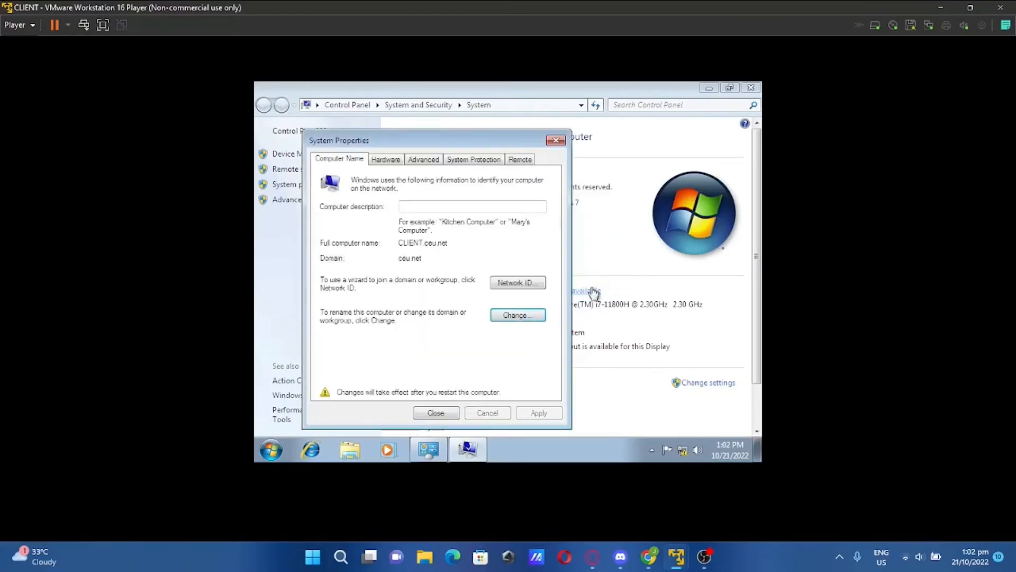
pyautogui.click(446, 413)
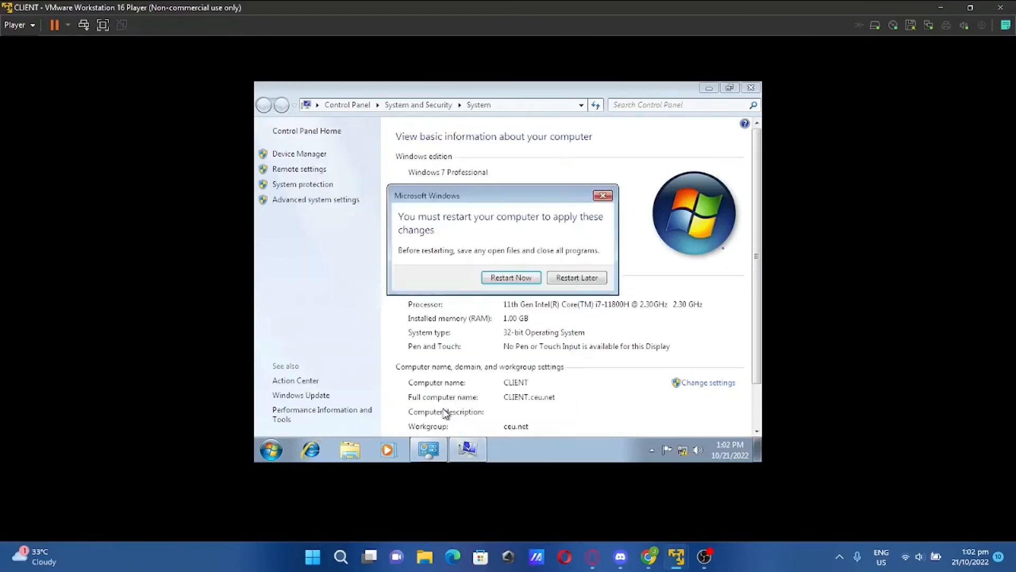
# Restart the client now and log on as a domain user via Switch User > Other User
pyautogui.click(506, 280)
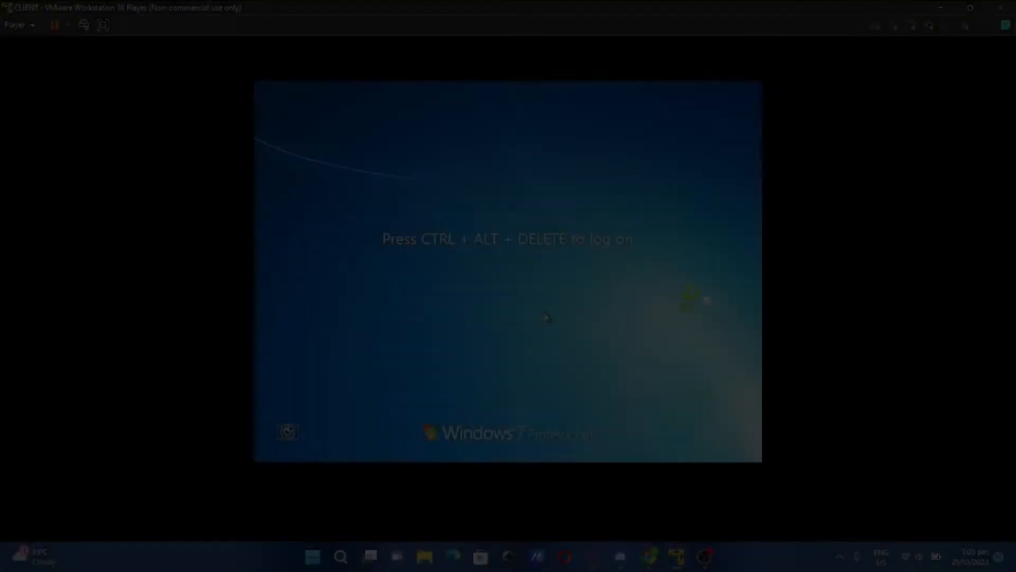
pyautogui.hotkey('ctrl', 'alt', 'Delete')
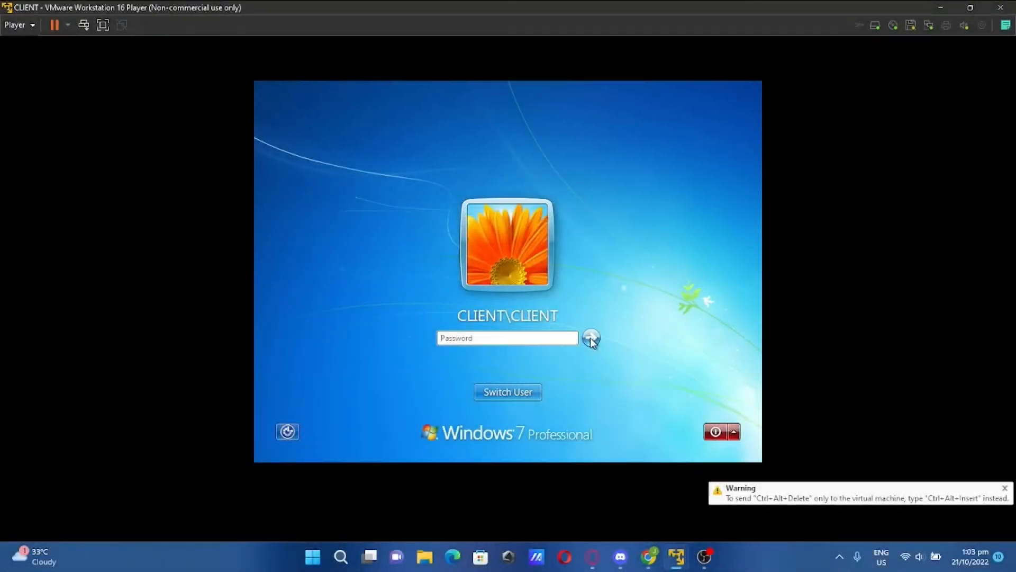
pyautogui.click(508, 392)
pyautogui.click(551, 331)
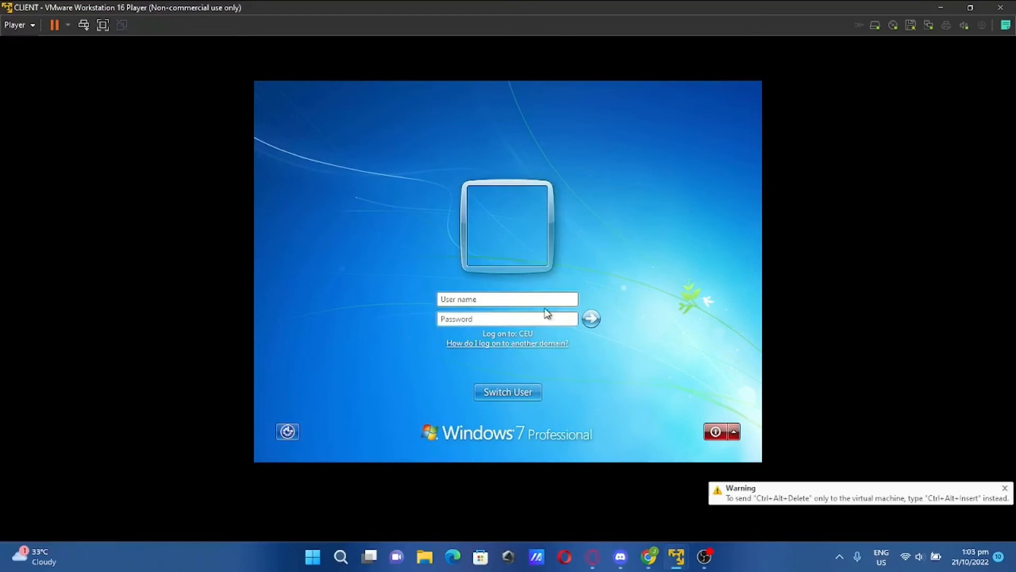
pyautogui.write('Admin')
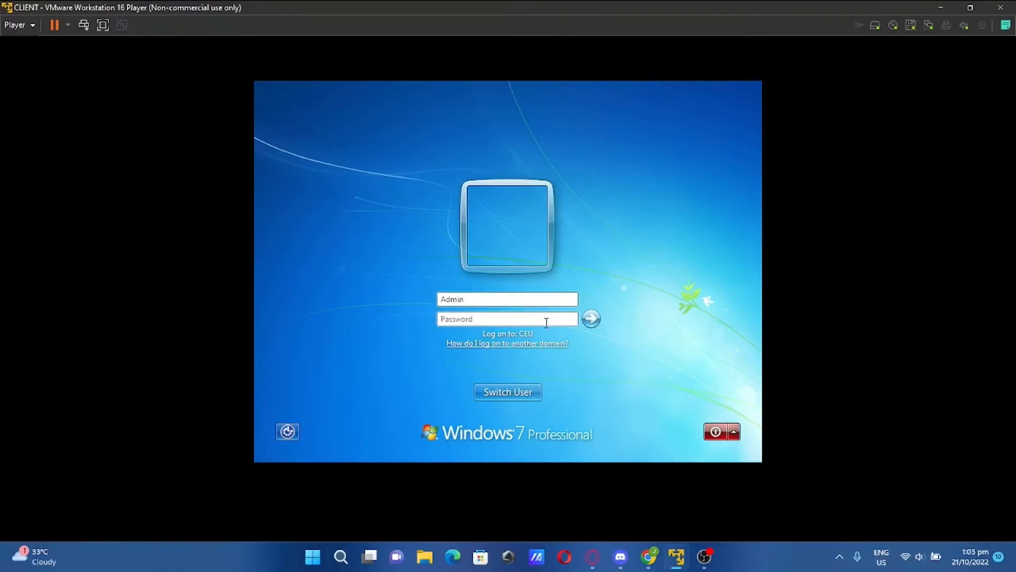
pyautogui.click(546, 322)
pyautogui.write('p')
pyautogui.press('Return')
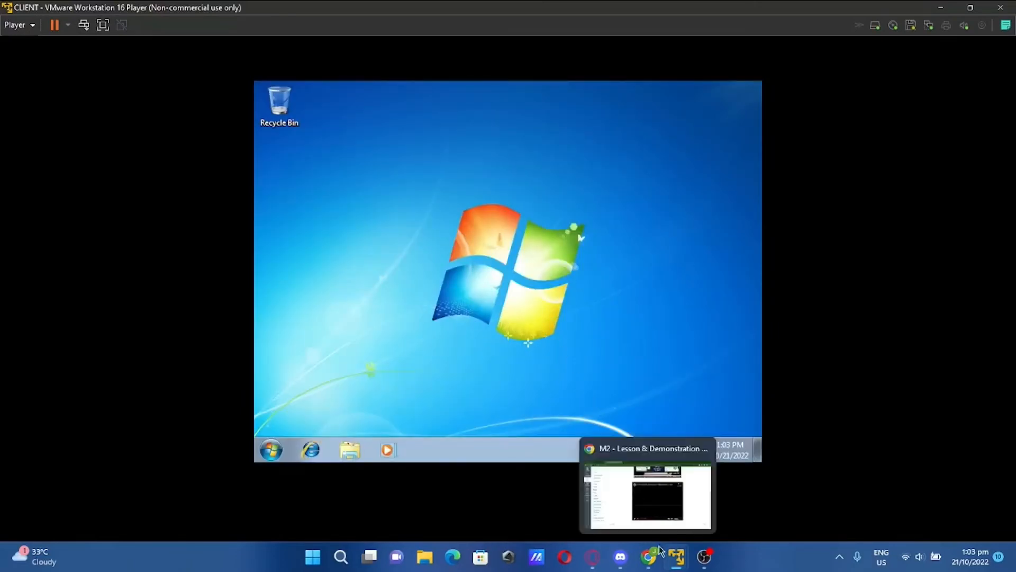
# On the SERVER VM, close Initial Configuration Tasks and Server Manager, then launch Remote Desktop Connection
pyautogui.moveTo(676, 560)
pyautogui.click(693, 473)
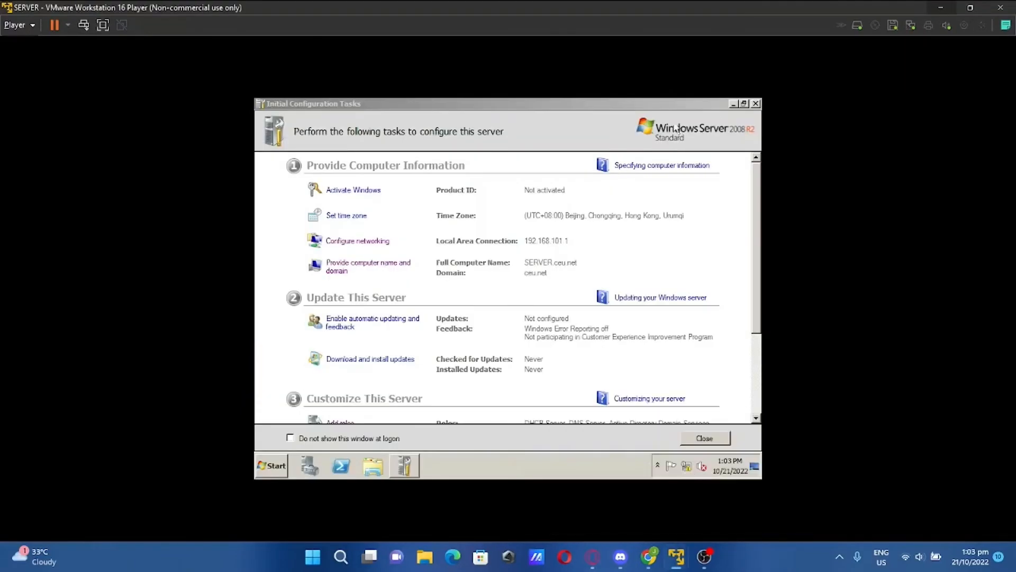
pyautogui.click(756, 104)
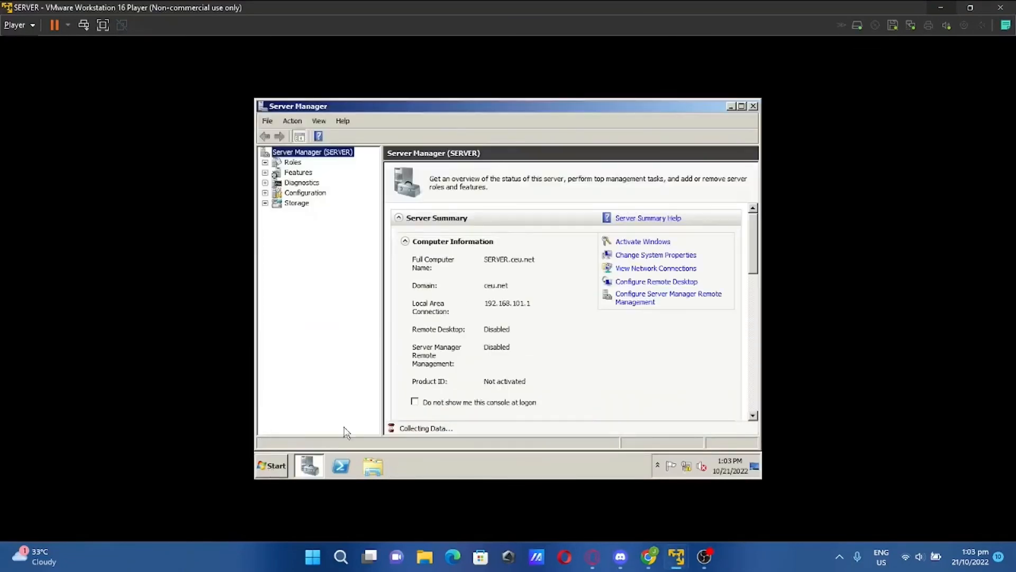
pyautogui.click(753, 106)
pyautogui.click(272, 466)
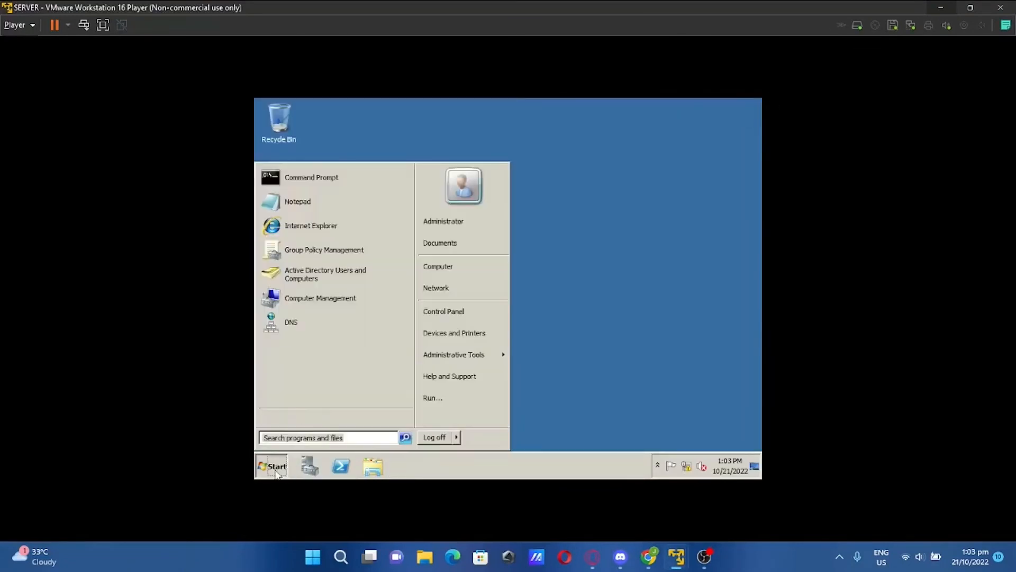
pyautogui.click(314, 435)
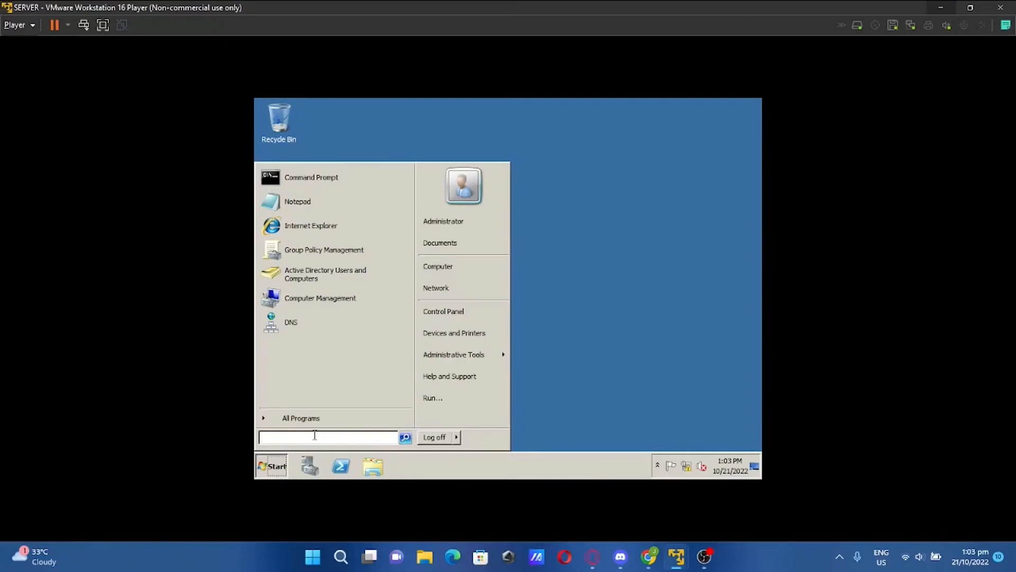
pyautogui.write('Re')
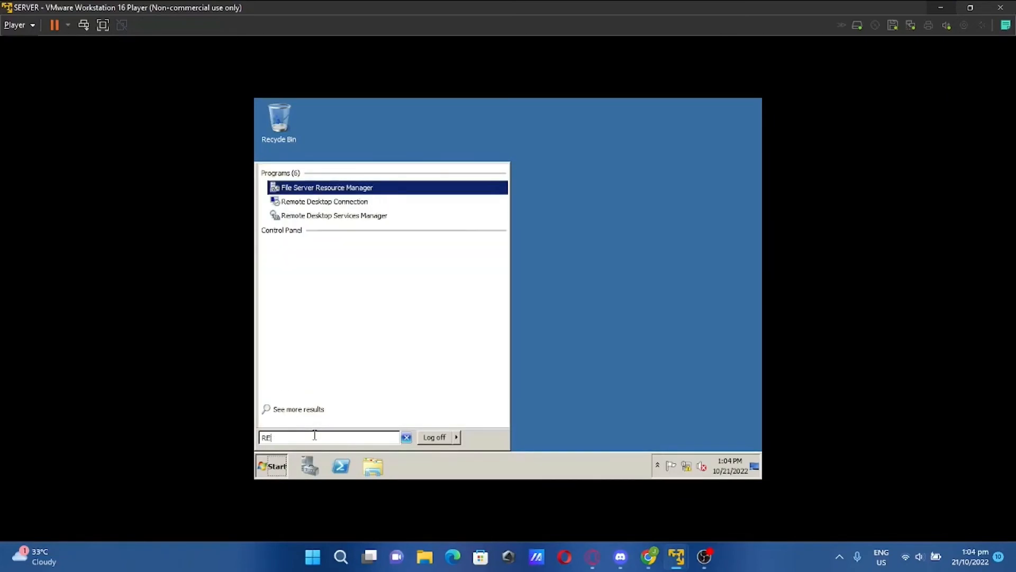
pyautogui.write('mote')
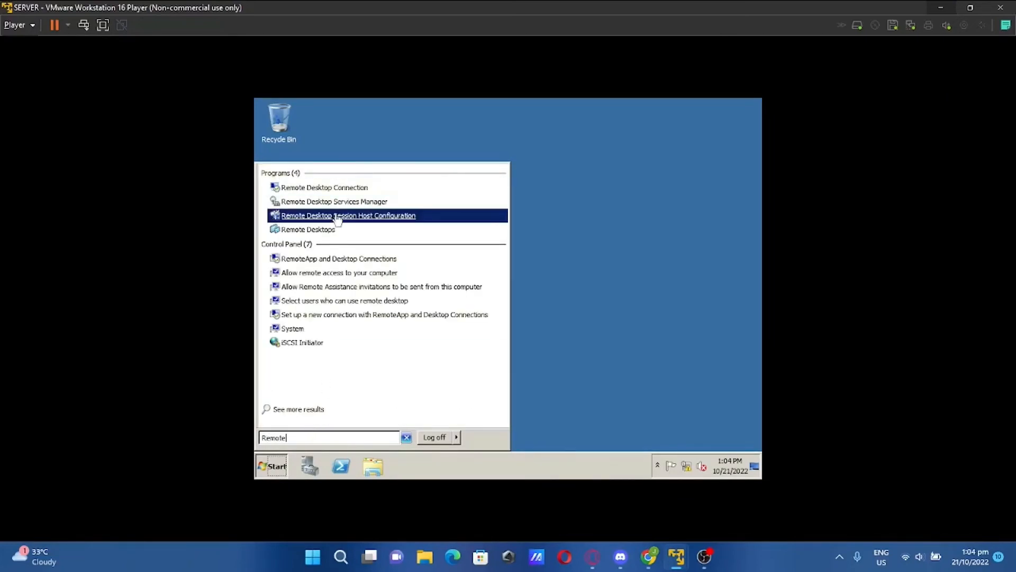
pyautogui.click(340, 186)
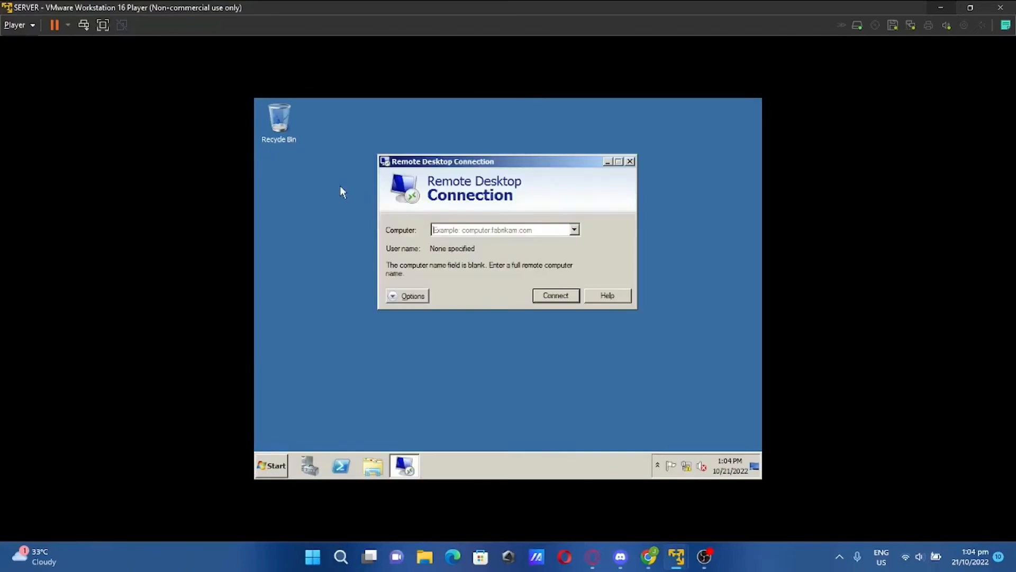
# Set the remote computer to 192.168.101.2 with the administrator user name
pyautogui.click(458, 230)
pyautogui.click(412, 296)
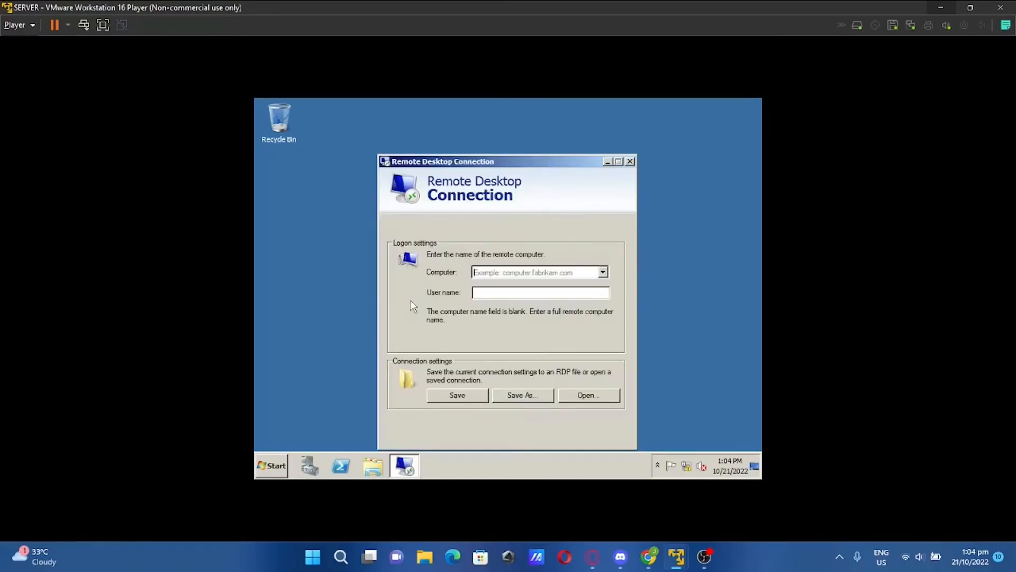
pyautogui.click(486, 271)
pyautogui.write('192.168')
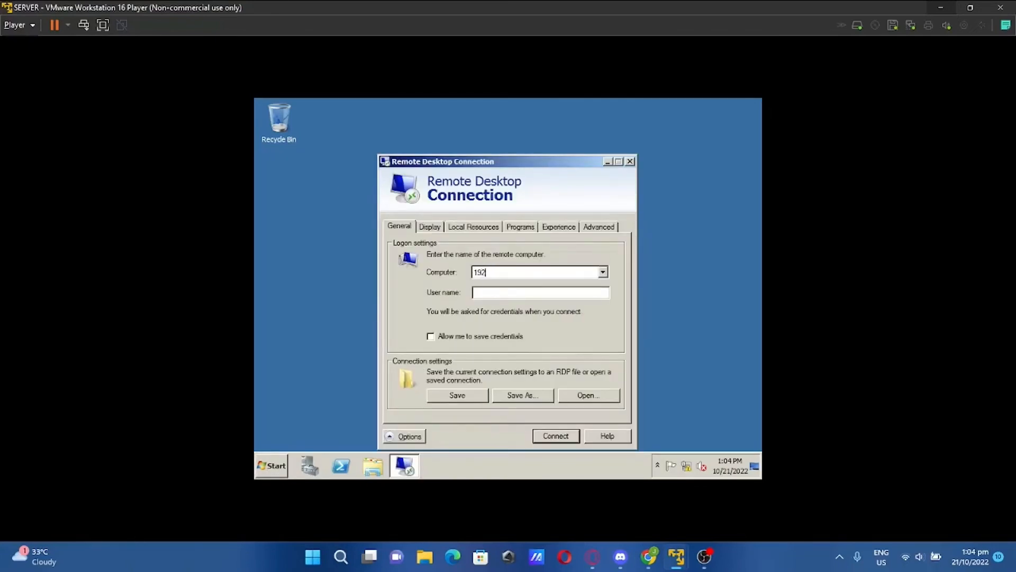
pyautogui.write('.101.2')
pyautogui.click(493, 292)
pyautogui.write('Admin')
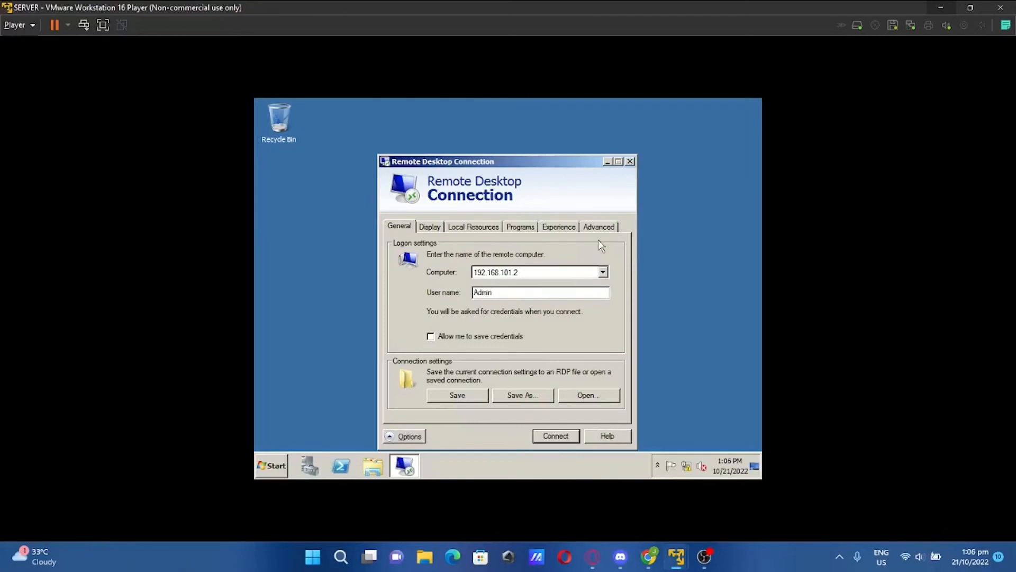
# Set the Experience connection speed to LAN (10 Mbps or higher)
pyautogui.click(600, 226)
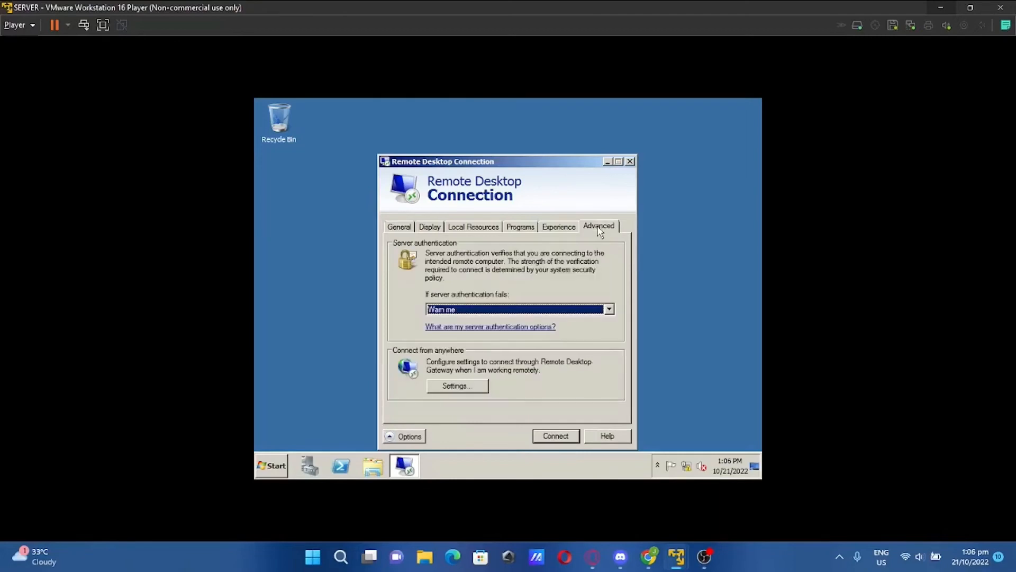
pyautogui.click(565, 229)
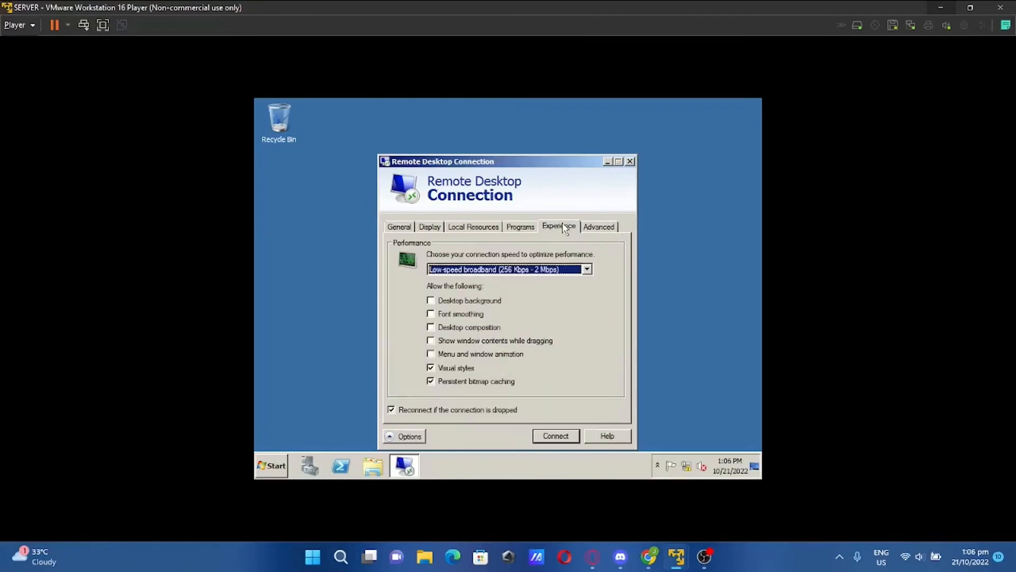
pyautogui.click(586, 270)
pyautogui.click(510, 321)
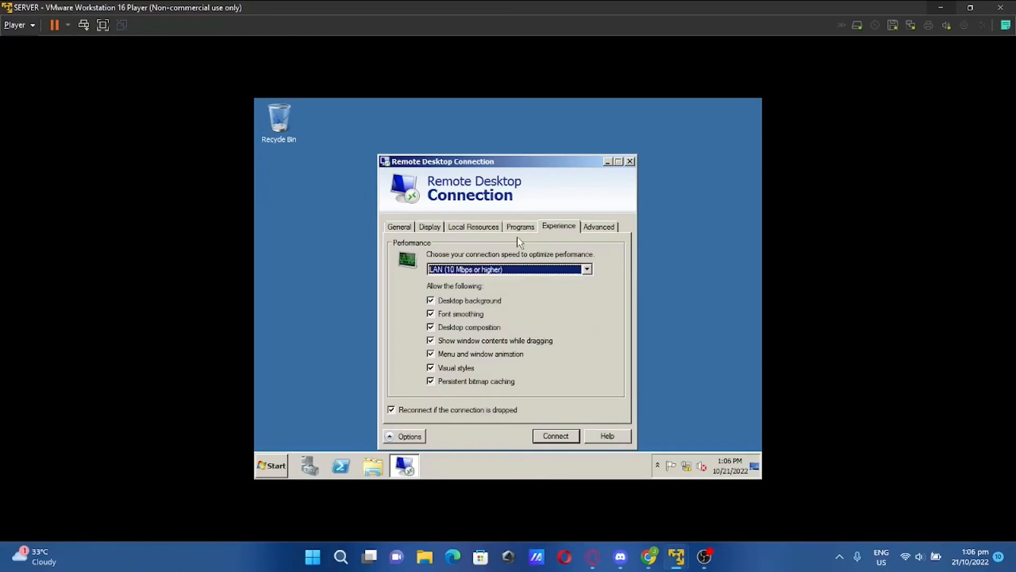
pyautogui.click(518, 229)
pyautogui.click(492, 229)
pyautogui.click(430, 227)
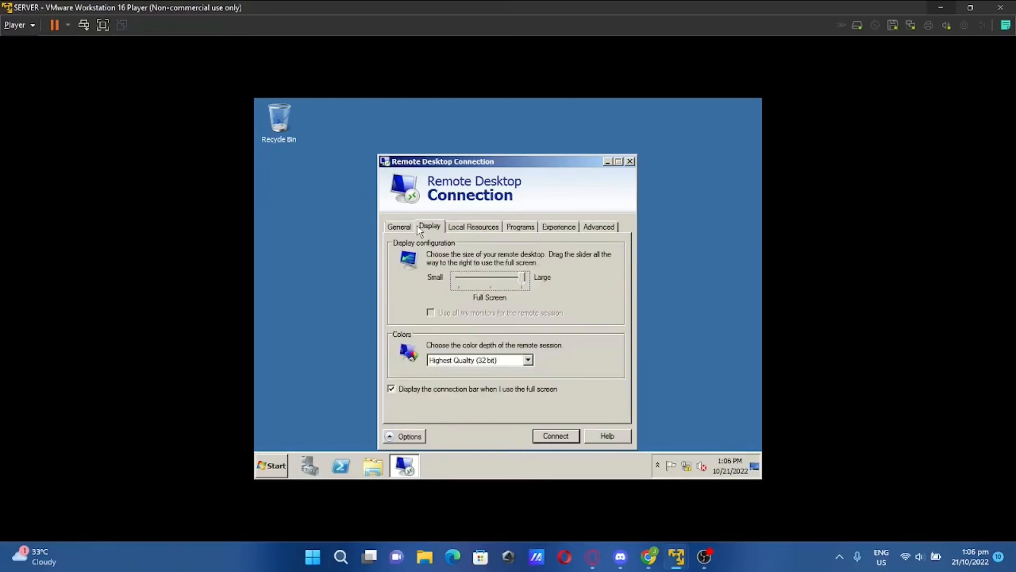
pyautogui.click(401, 227)
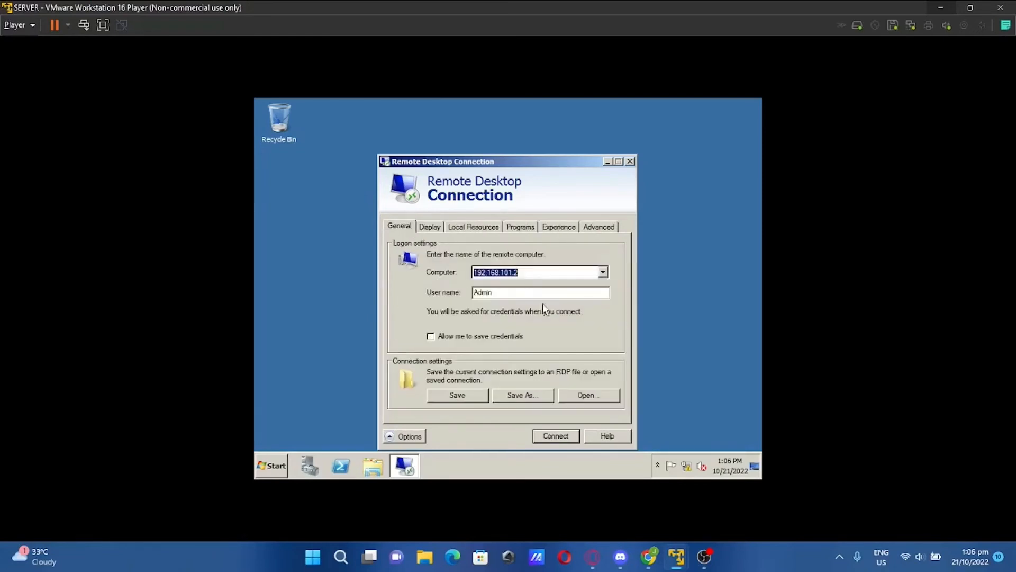
# Connect with the account password and accept the unverified certificate warning
pyautogui.click(557, 433)
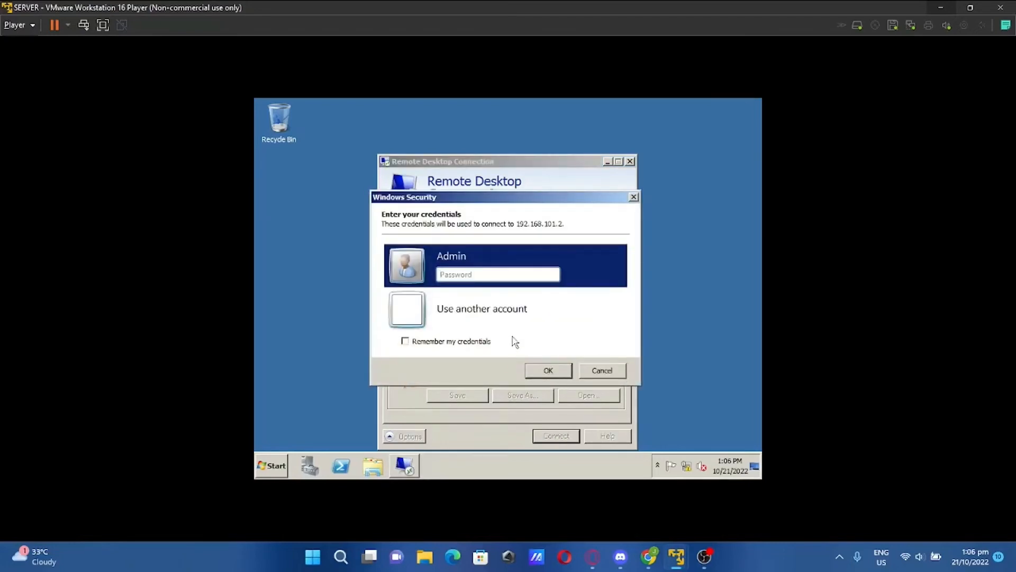
pyautogui.write('•••••••••••')
pyautogui.press('Return')
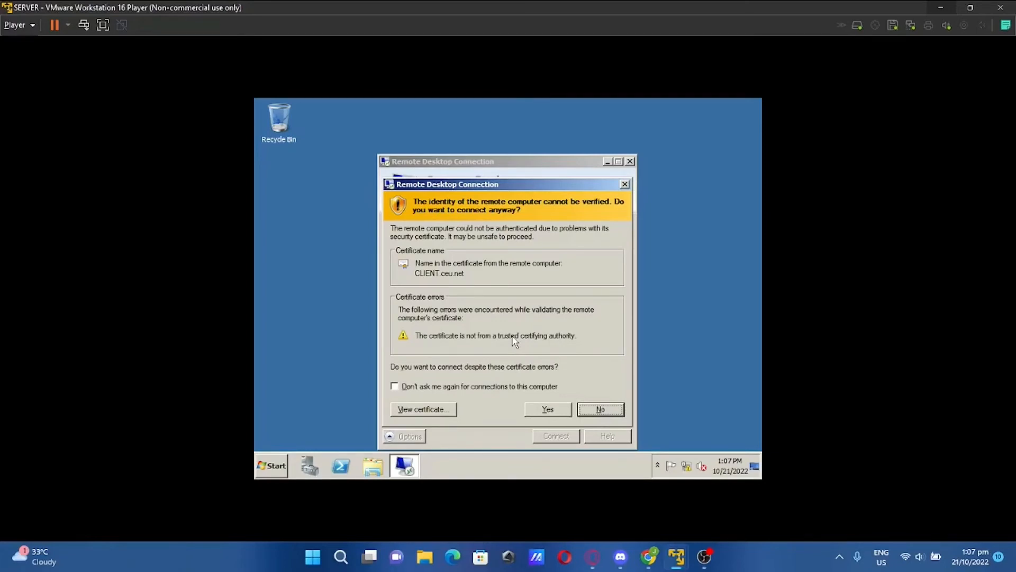
pyautogui.click(547, 409)
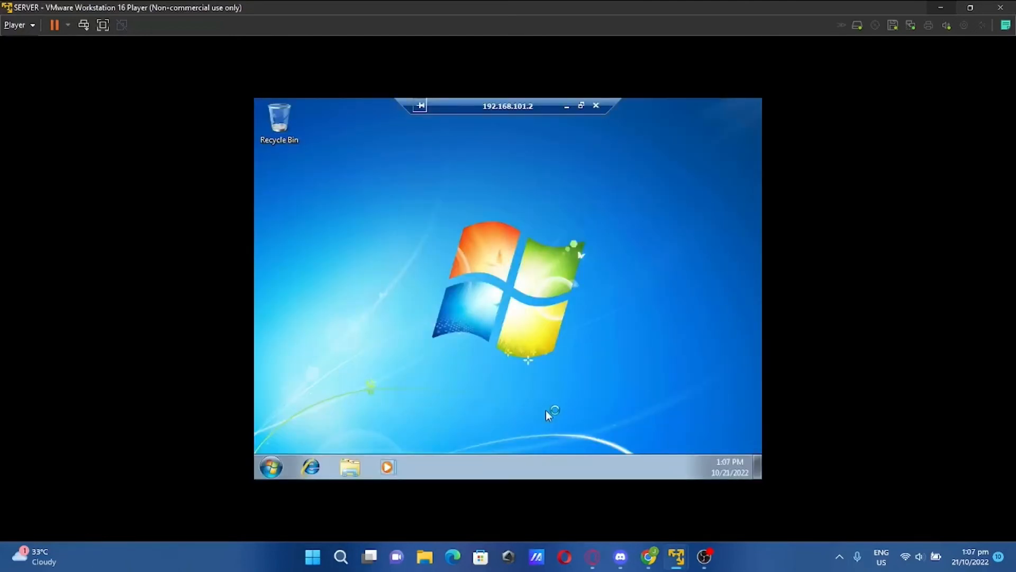
# Create a desktop folder named Minato and place it below the Recycle Bin
pyautogui.rightClick(504, 311)
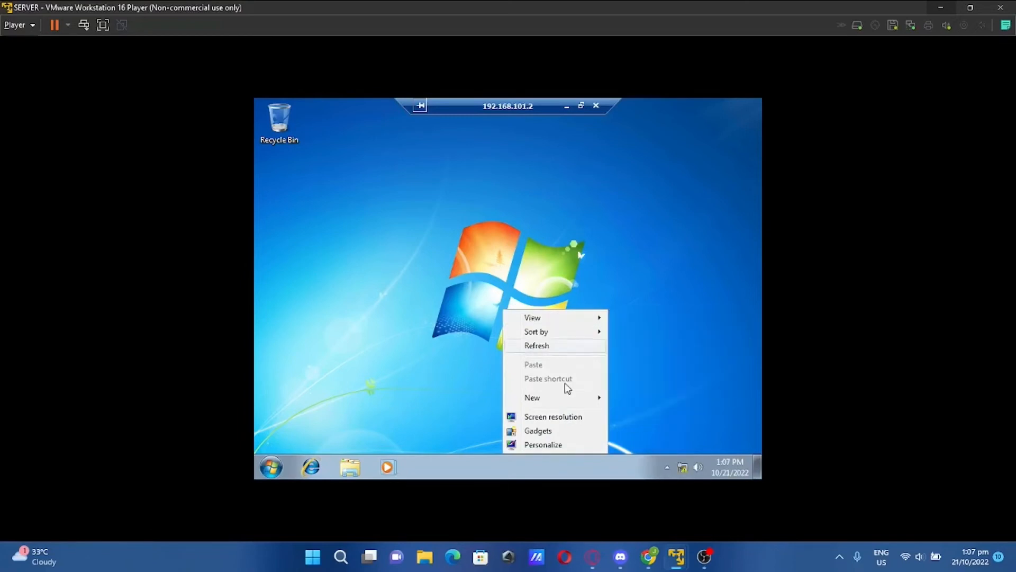
pyautogui.moveTo(564, 402)
pyautogui.click(662, 279)
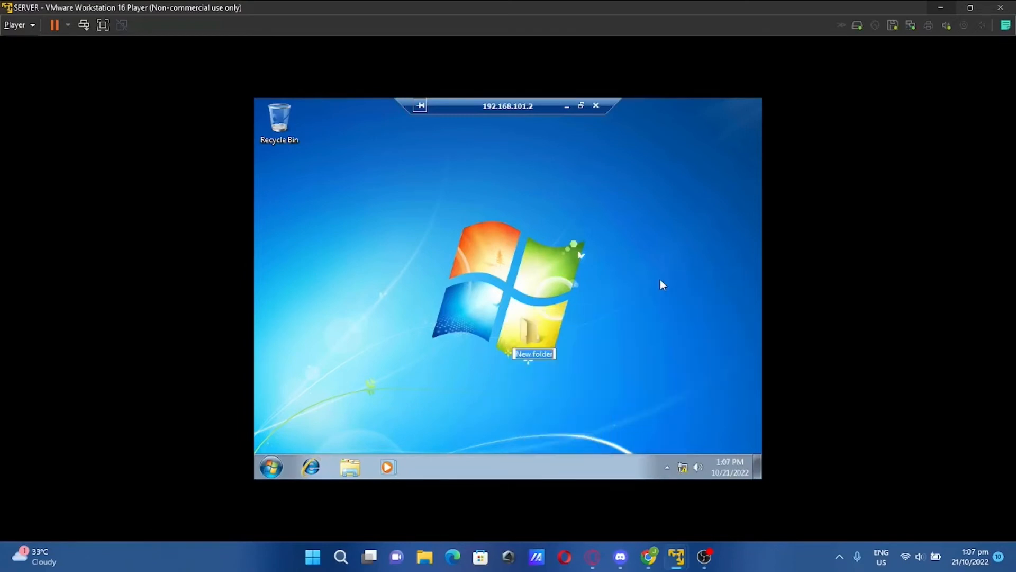
pyautogui.write('Minato.')
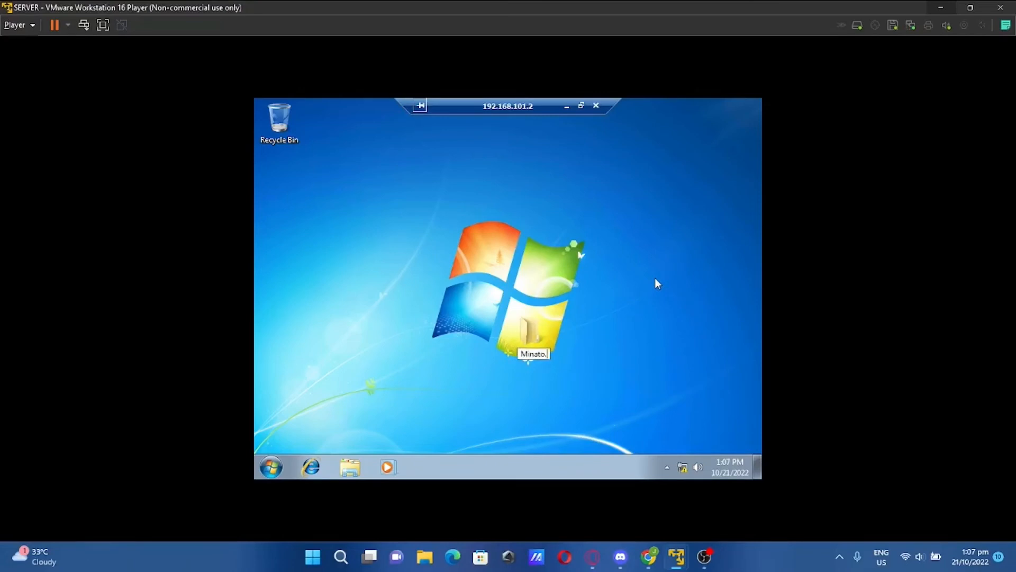
pyautogui.press('Return')
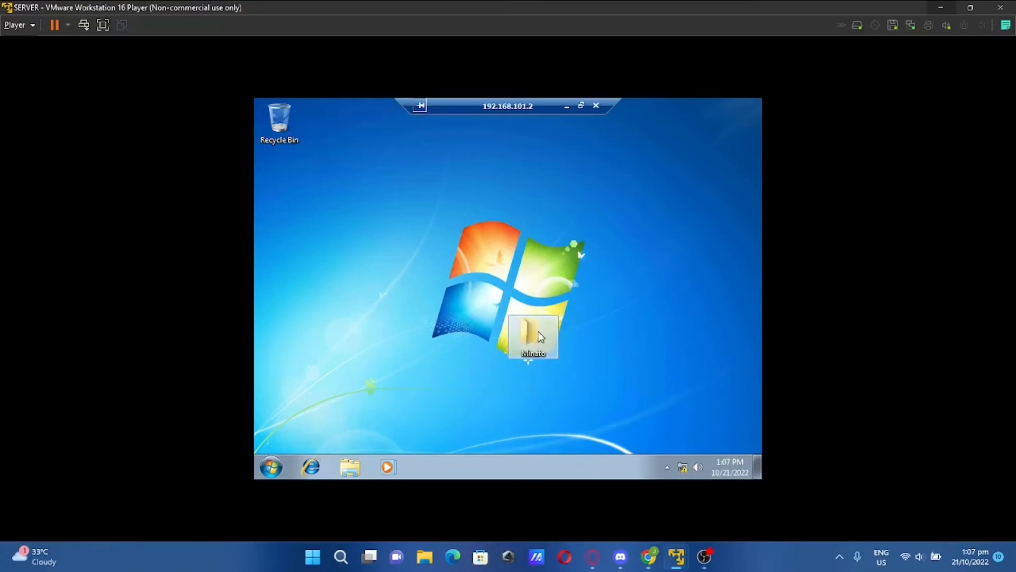
pyautogui.moveTo(532, 334); pyautogui.dragTo(273, 174)
# Create a second folder named Dainty and place it below Minato
pyautogui.rightClick(449, 193)
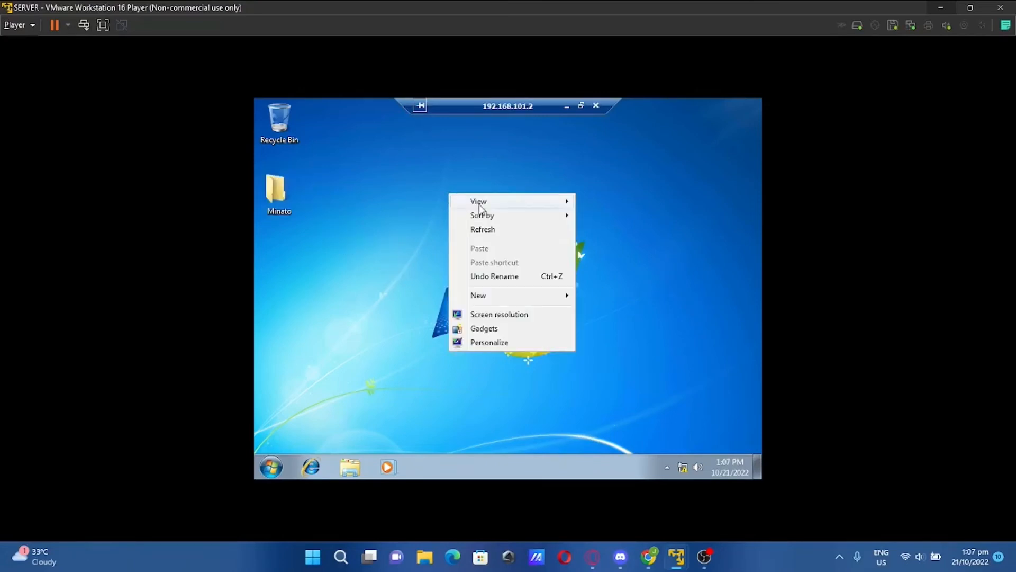
pyautogui.moveTo(512, 296)
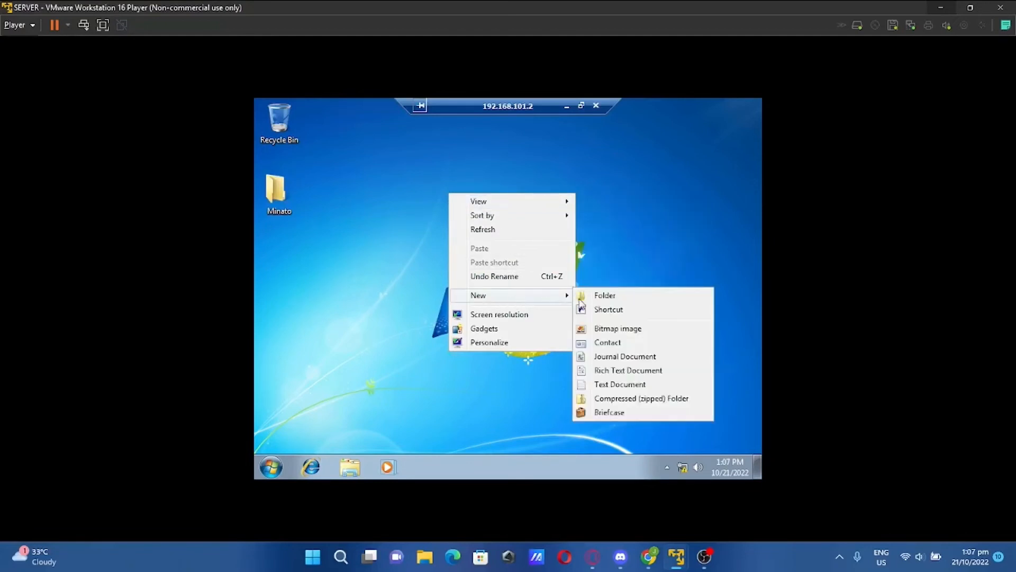
pyautogui.click(600, 296)
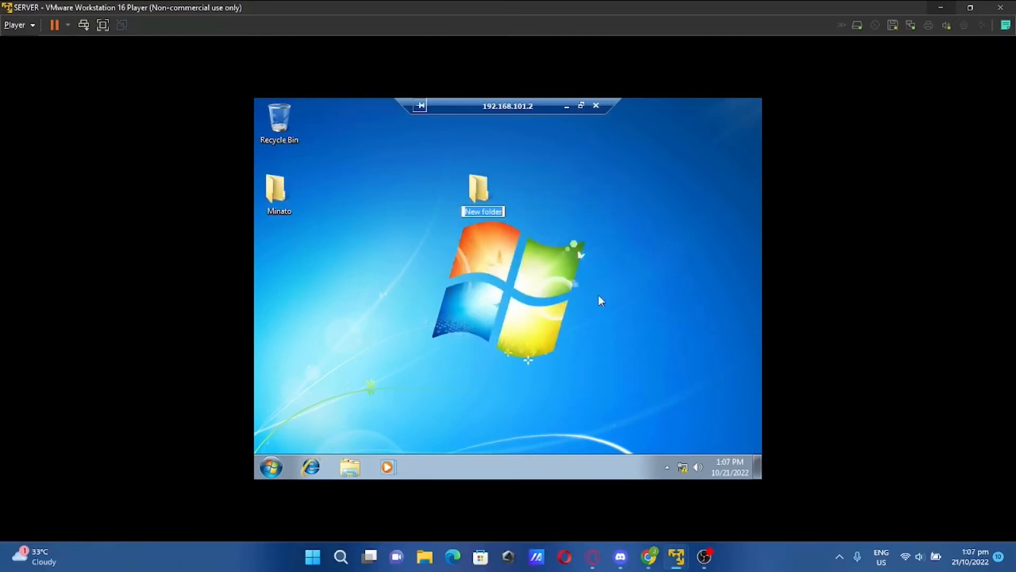
pyautogui.press('BackSpace')
pyautogui.write('A')
pyautogui.press('BackSpace')
pyautogui.write('Dainty')
pyautogui.press('Return')
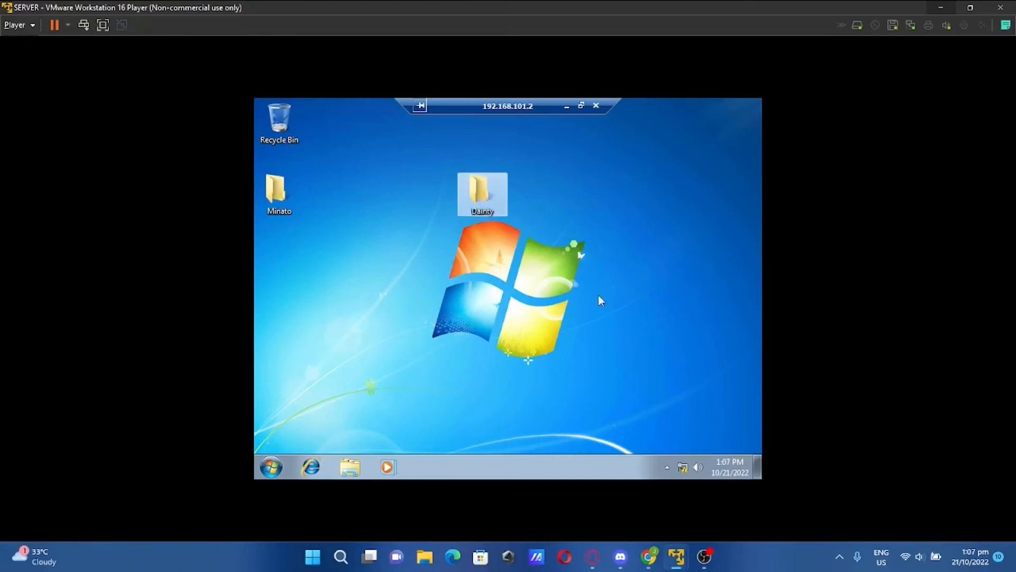
pyautogui.moveTo(484, 184); pyautogui.dragTo(282, 256)
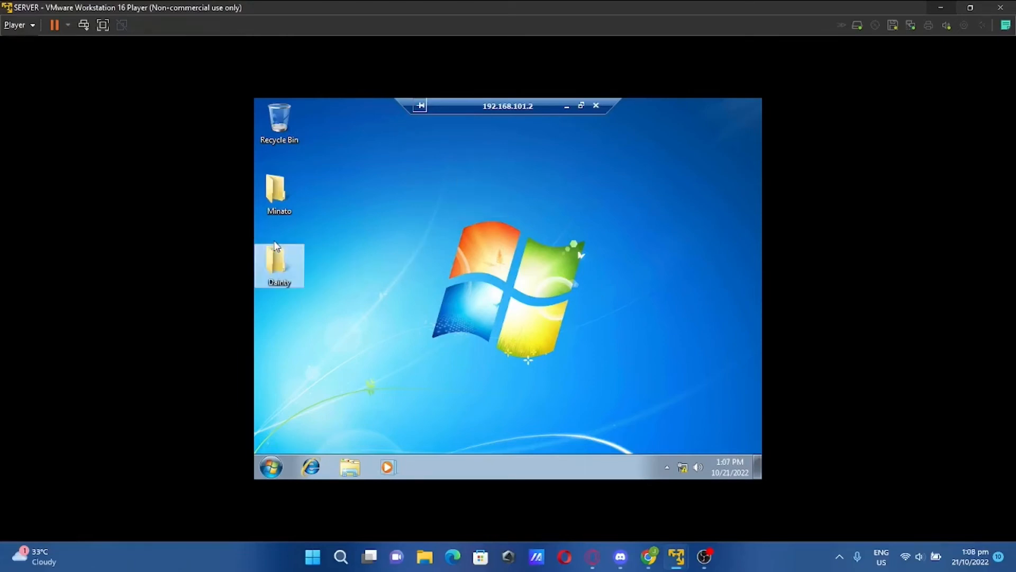
pyautogui.click(451, 248)
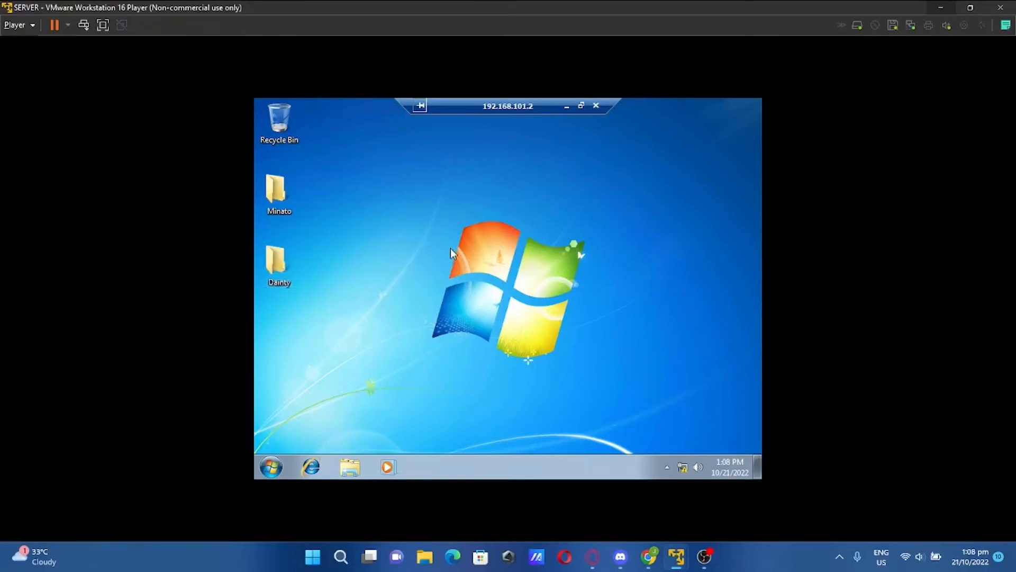
pyautogui.click(271, 466)
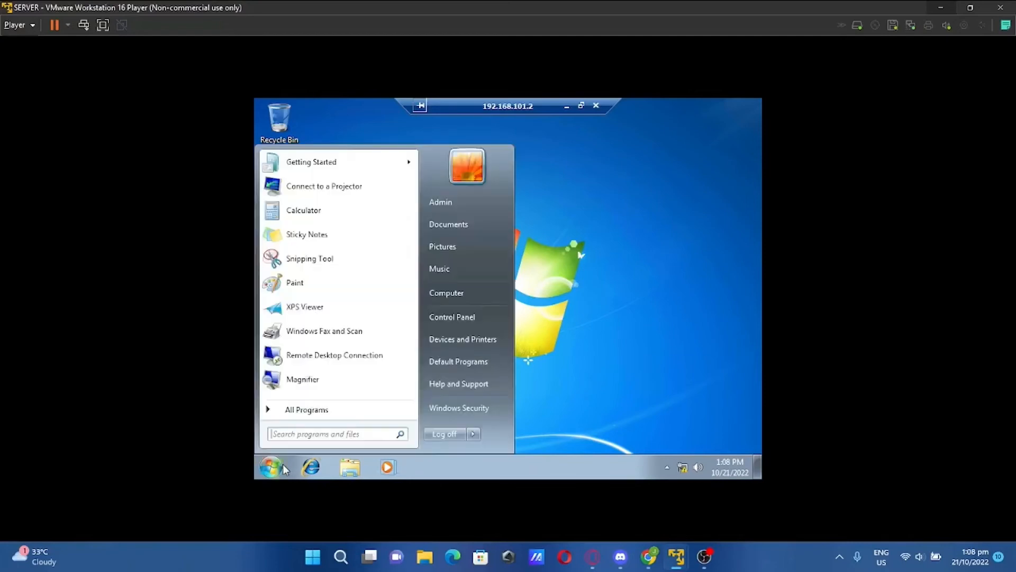
# Log off the Remote Desktop session and switch to the CLIENT VM
pyautogui.click(440, 434)
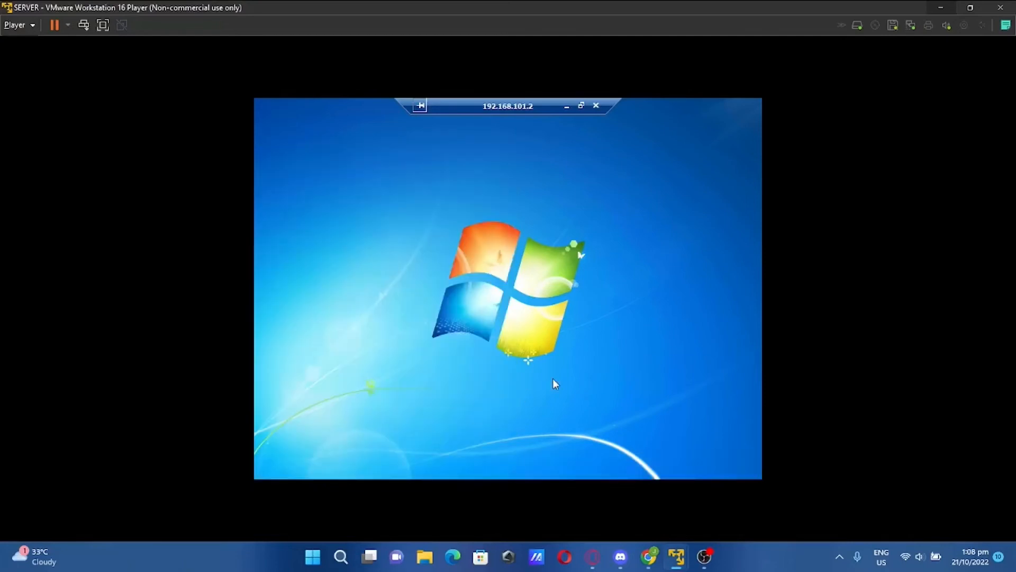
pyautogui.moveTo(676, 556)
pyautogui.click(631, 484)
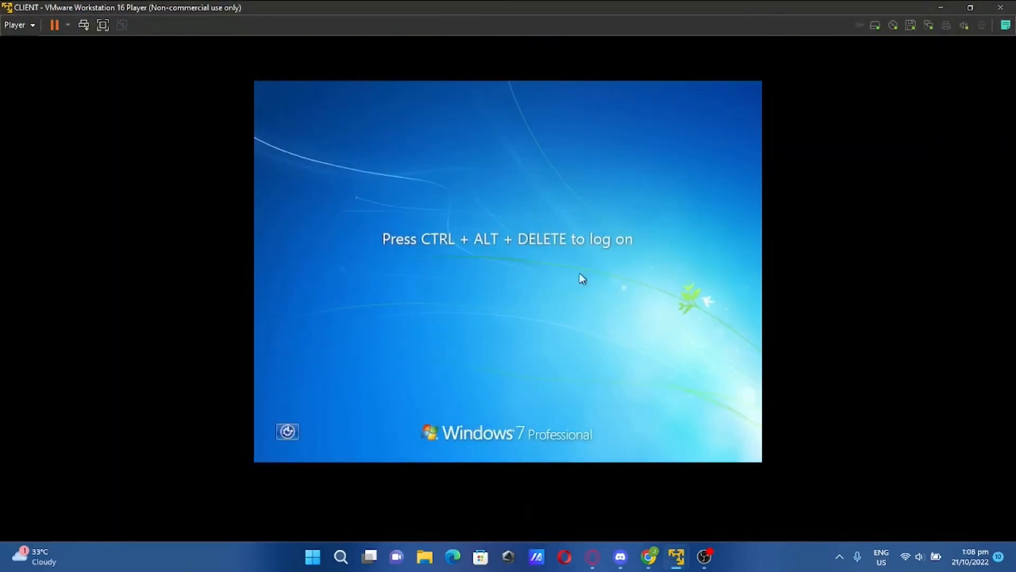
pyautogui.moveTo(675, 551)
pyautogui.click(711, 467)
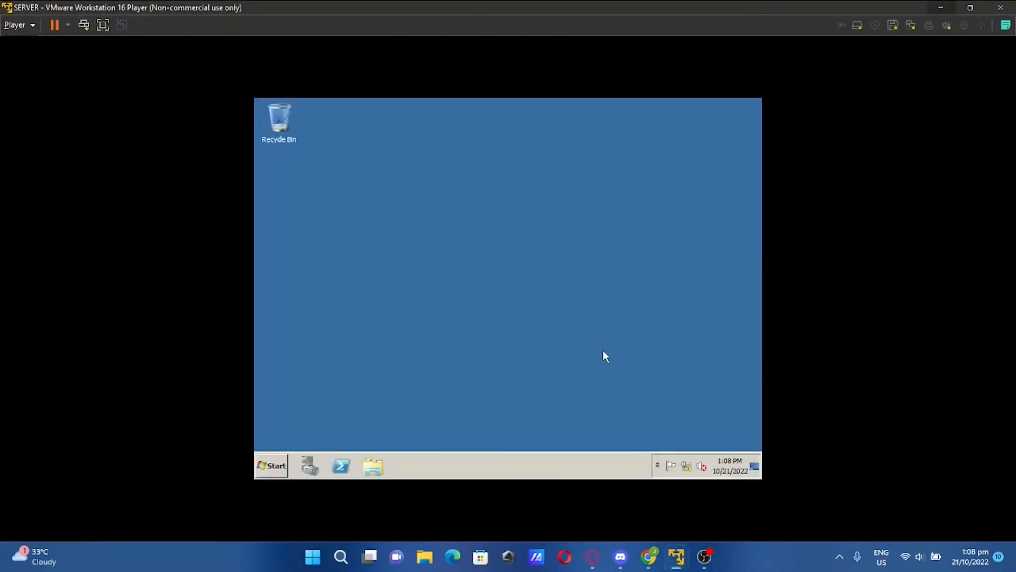
pyautogui.click(631, 467)
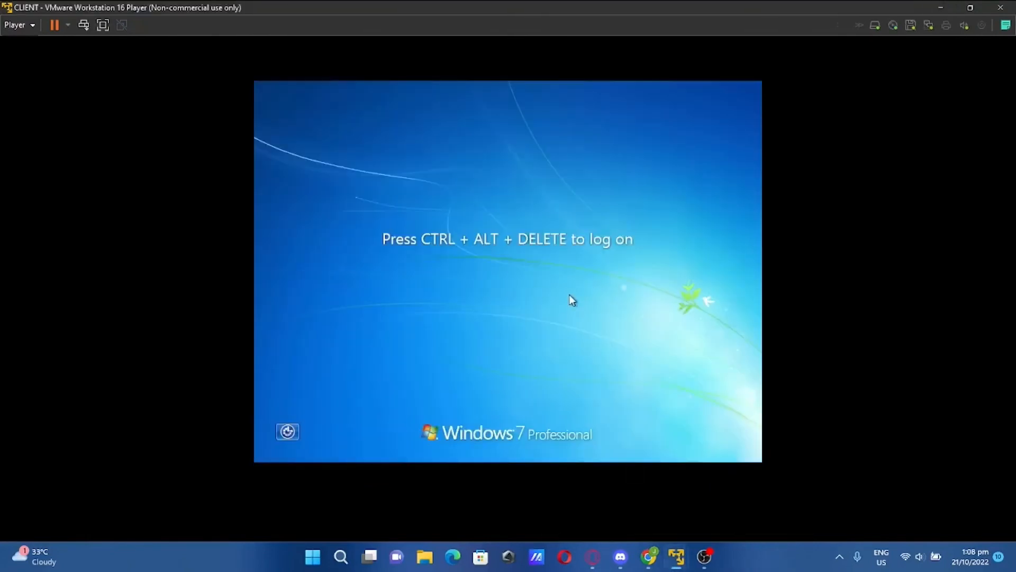
# Log on to the client as another user with the domain administrator account
pyautogui.hotkey('ctrl', 'alt', 'Delete')
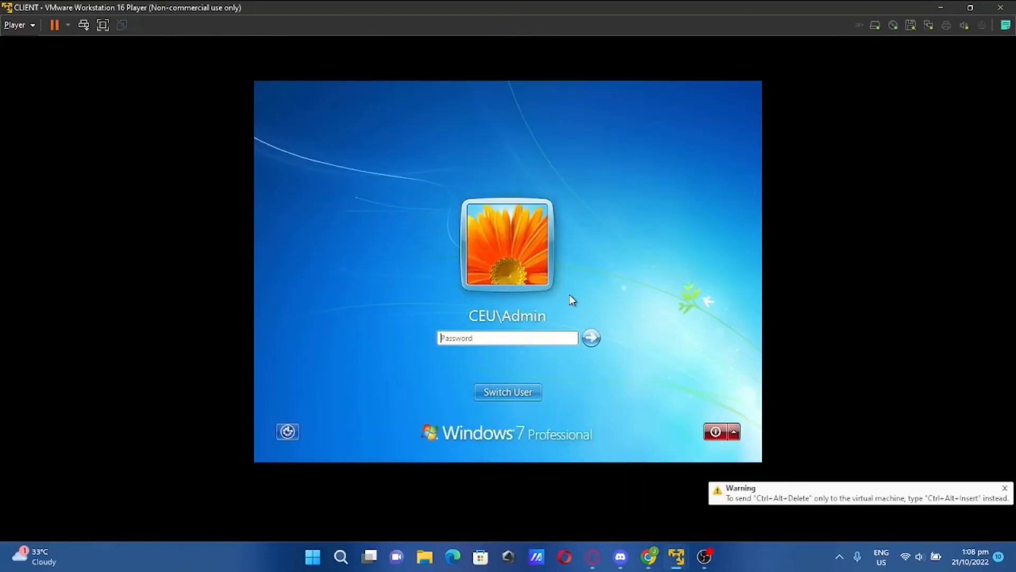
pyautogui.click(510, 392)
pyautogui.click(573, 323)
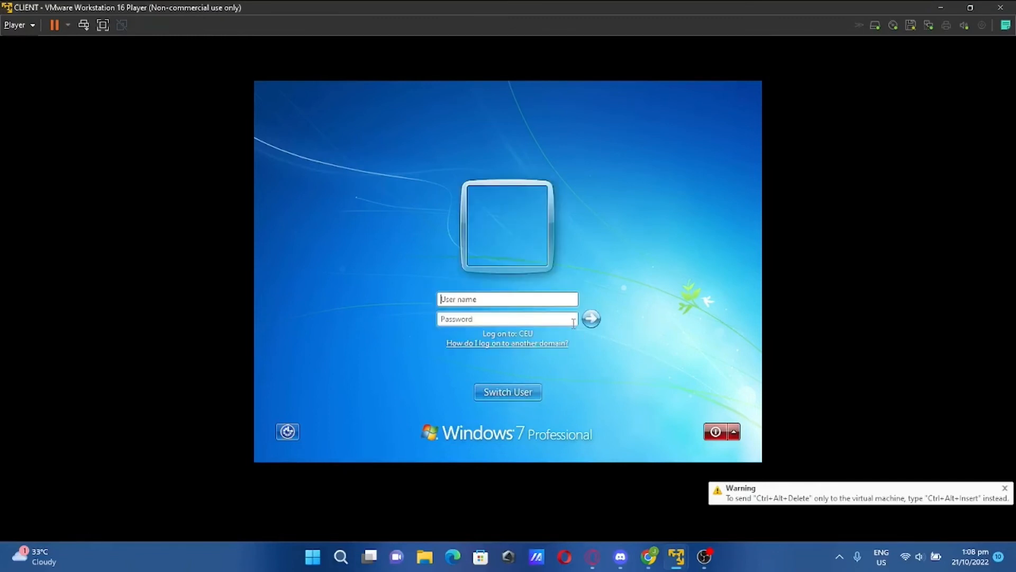
pyautogui.write('Admin')
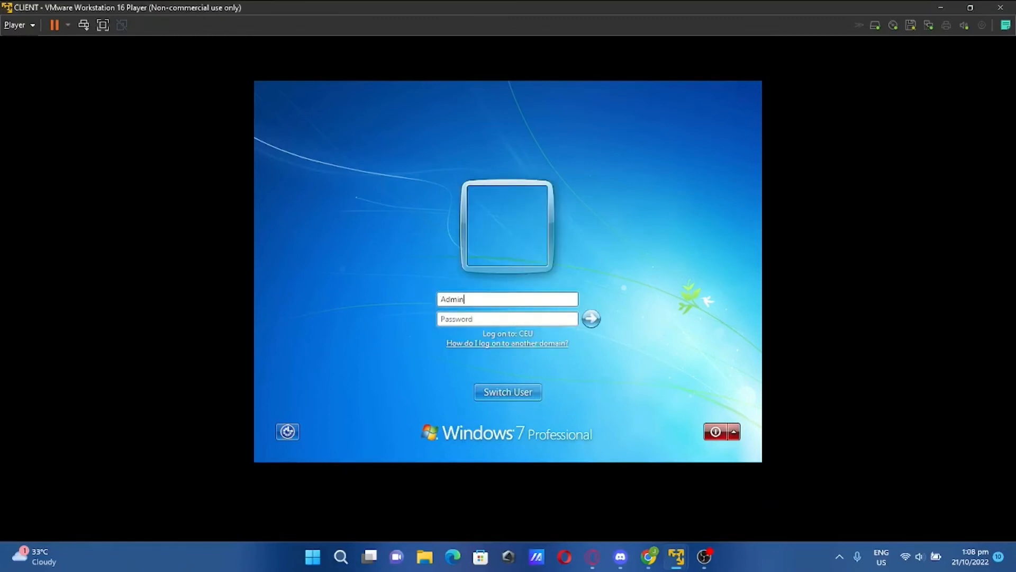
pyautogui.click(510, 318)
pyautogui.write('***********')
pyautogui.press('Return')
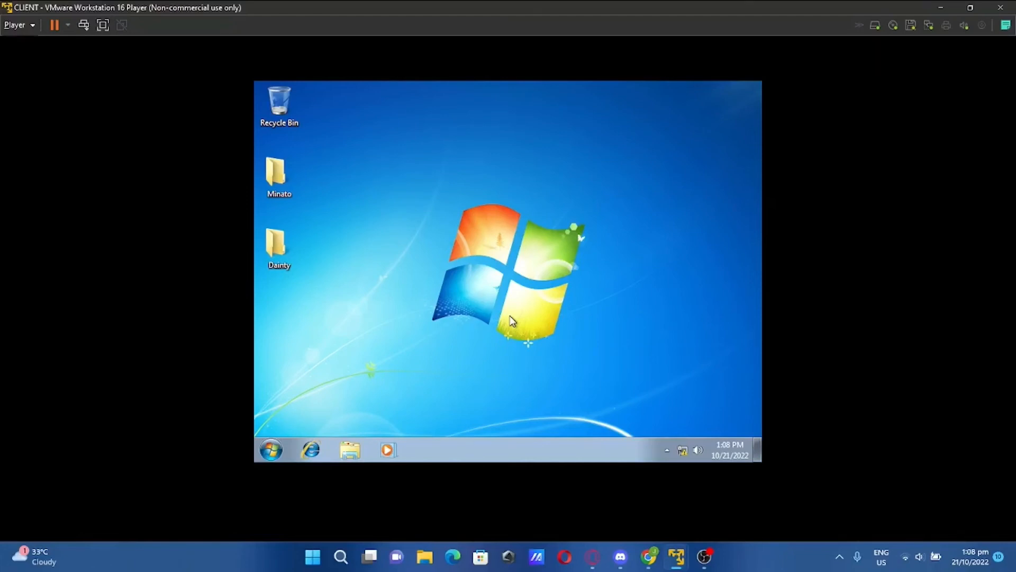
# On the SERVER VM, run oobe and start the Add Features wizard
pyautogui.click(676, 555)
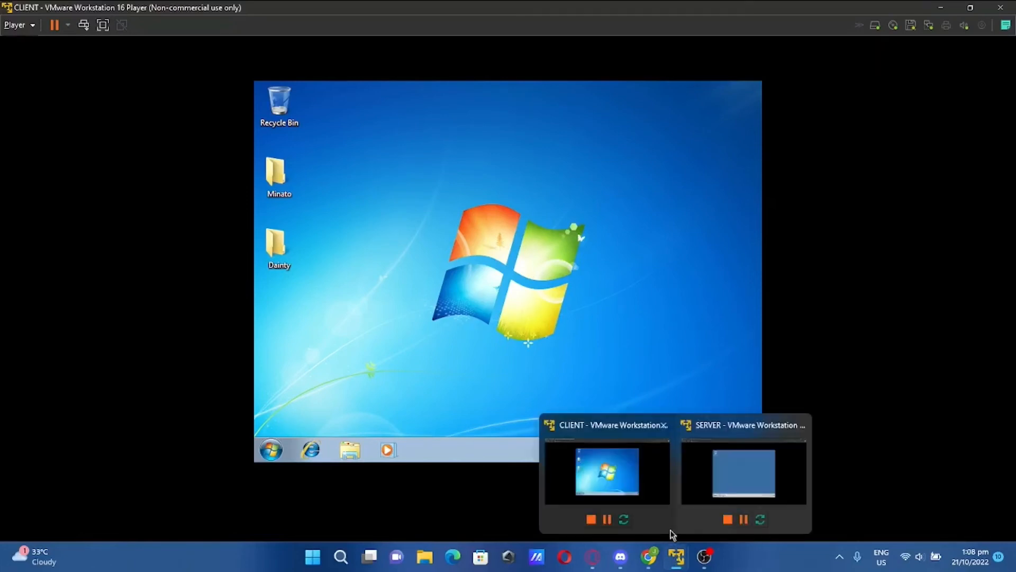
pyautogui.click(703, 483)
pyautogui.click(274, 465)
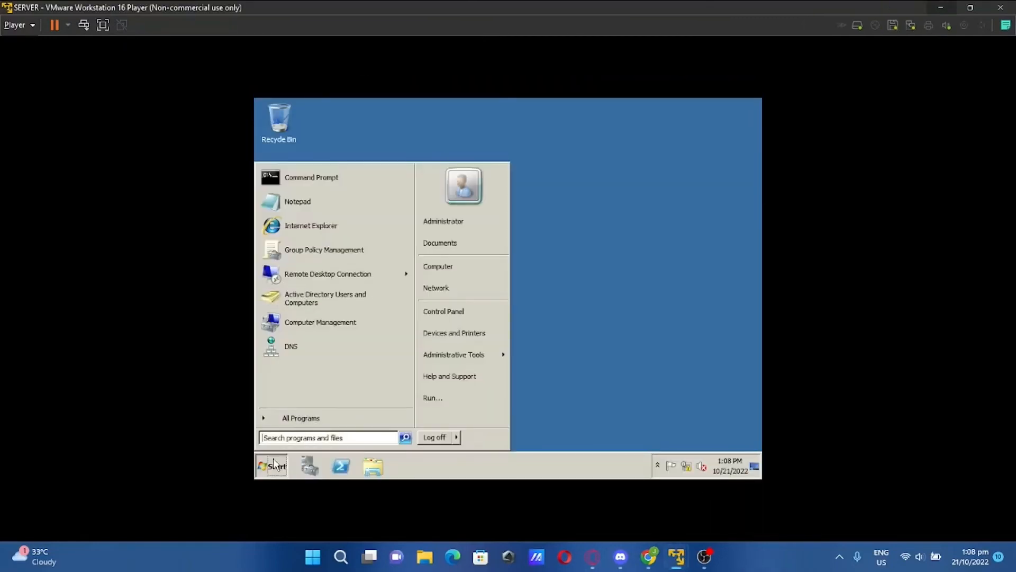
pyautogui.write('oobe')
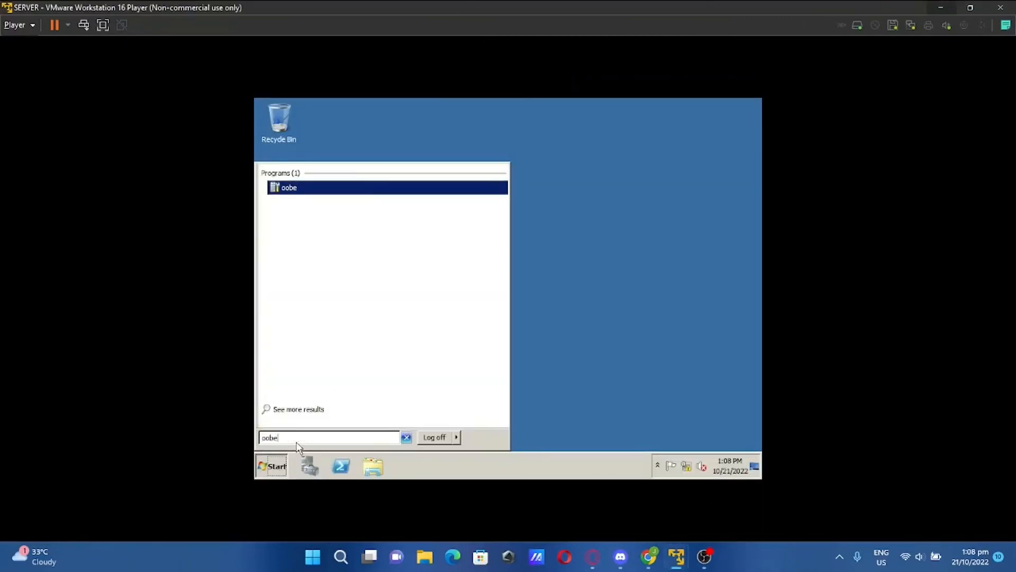
pyautogui.press('Return')
pyautogui.scroll(-3, 515, 310)
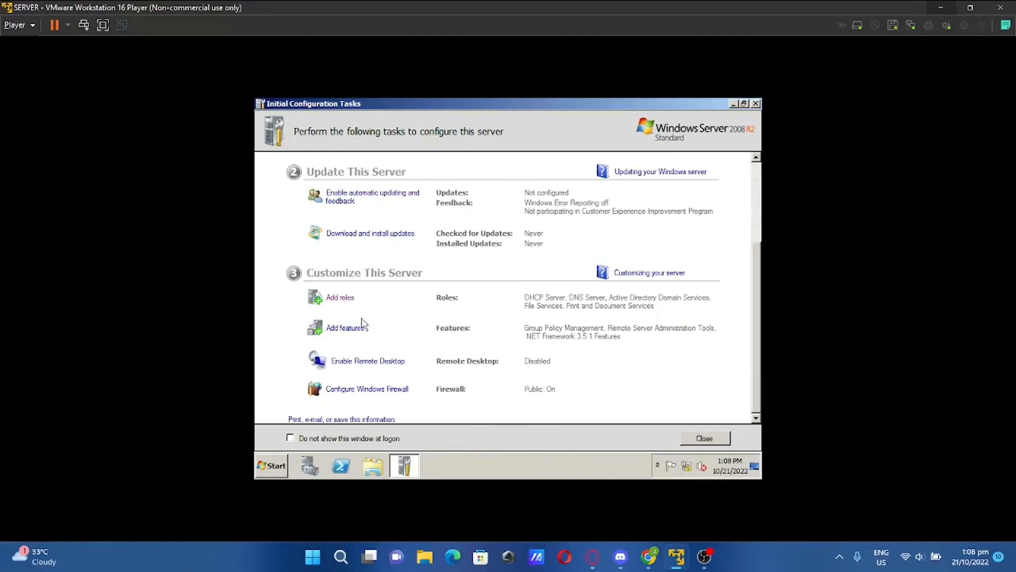
pyautogui.click(338, 328)
# Install Windows Server Backup Features including Command-line Tools, then close the wizard
pyautogui.scroll(-7, 520, 247)
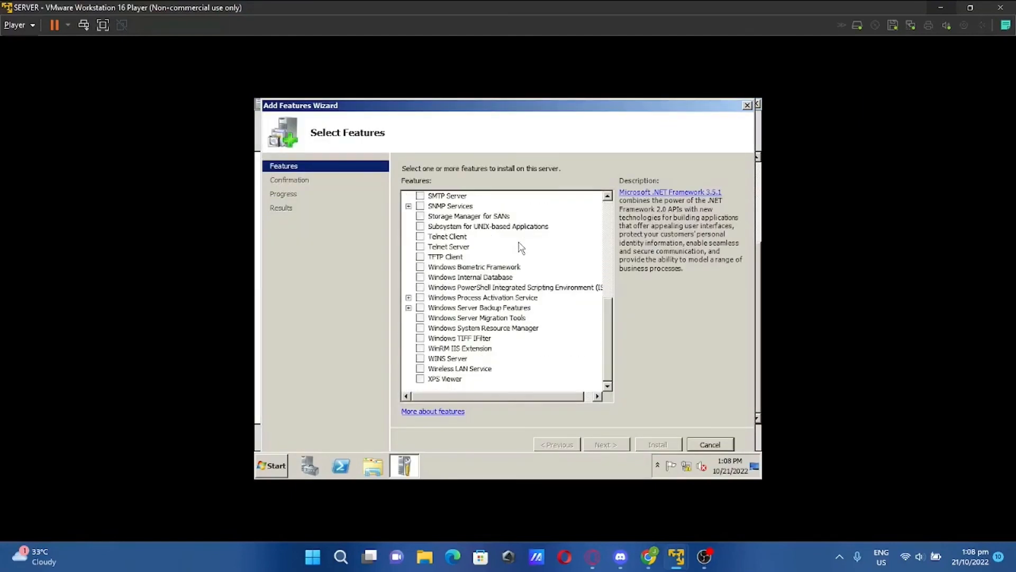
pyautogui.scroll(1, 521, 247)
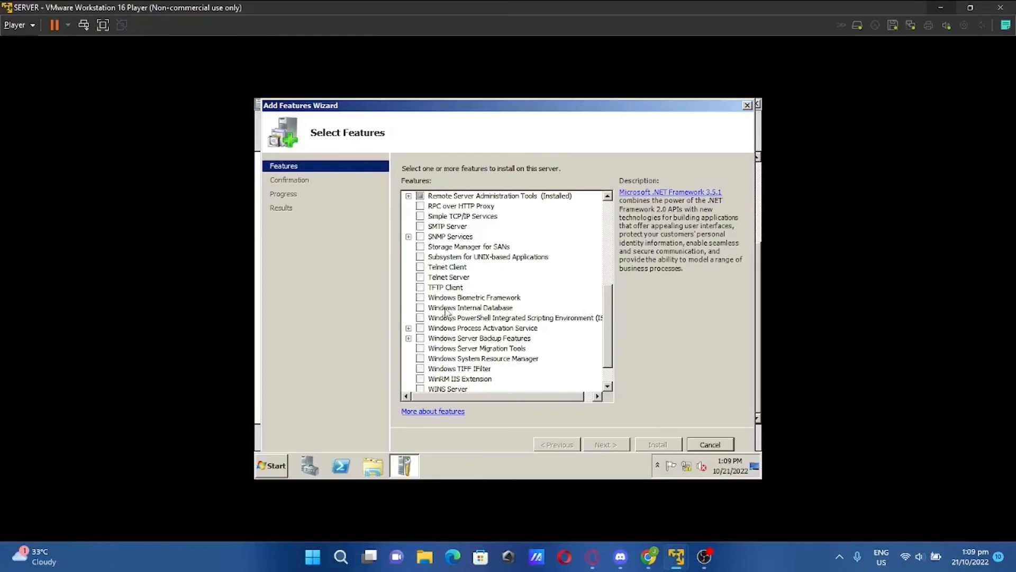
pyautogui.click(409, 339)
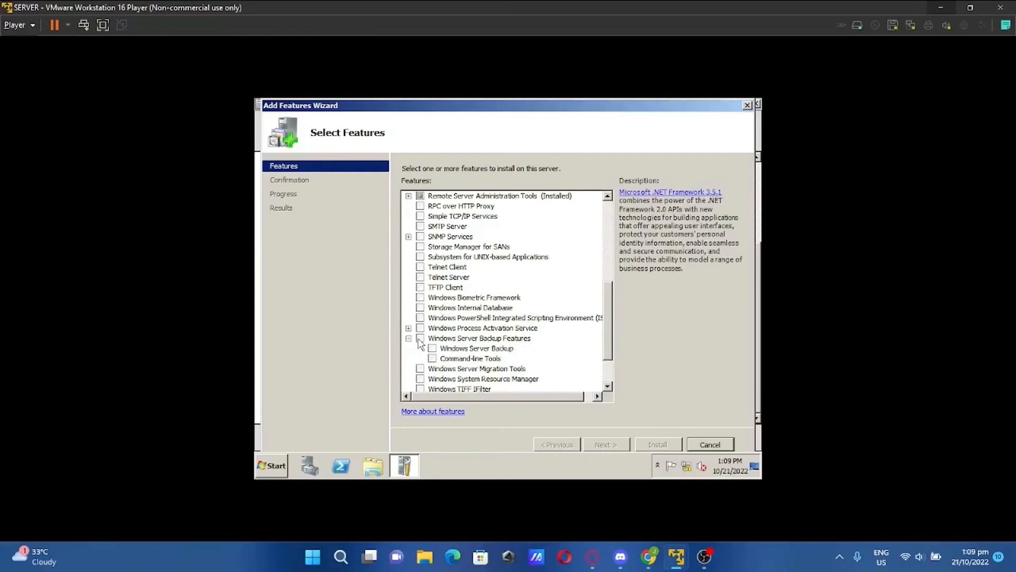
pyautogui.click(421, 339)
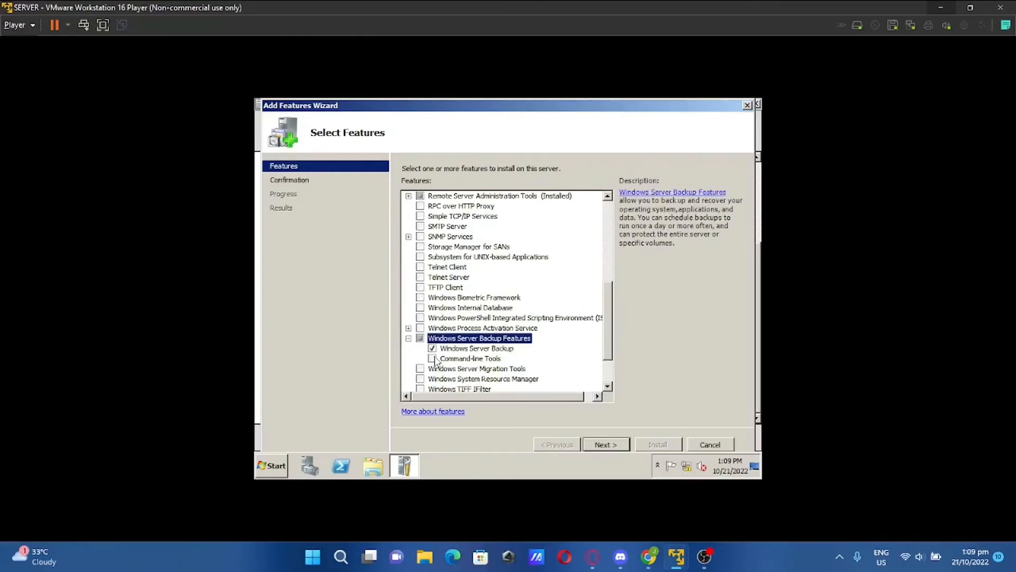
pyautogui.click(432, 358)
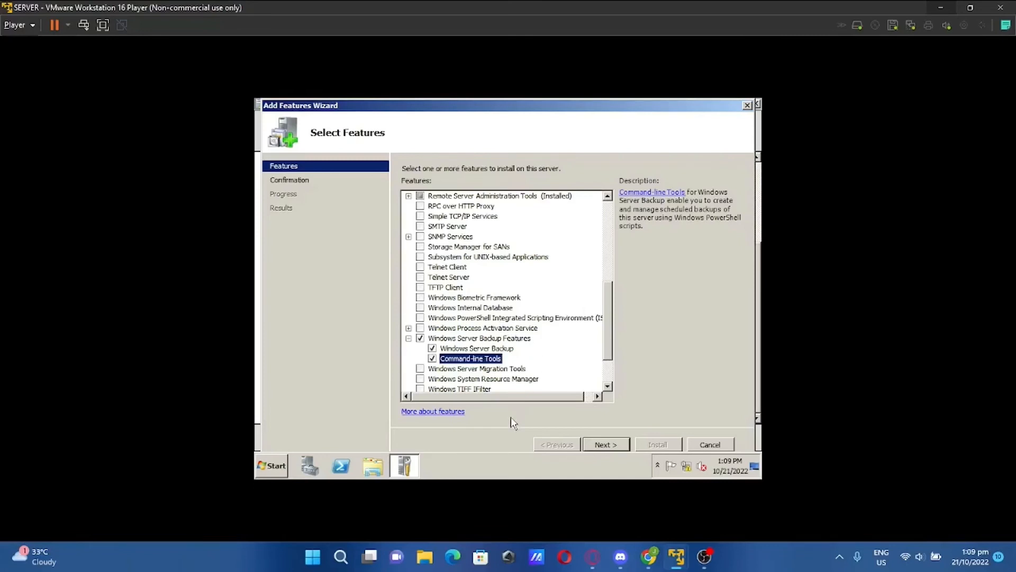
pyautogui.click(606, 446)
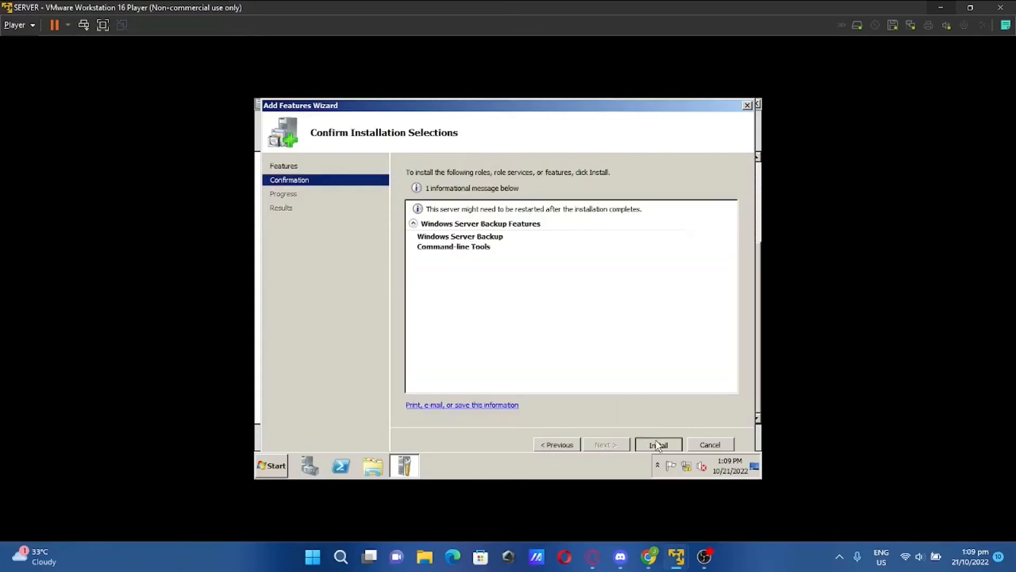
pyautogui.click(658, 446)
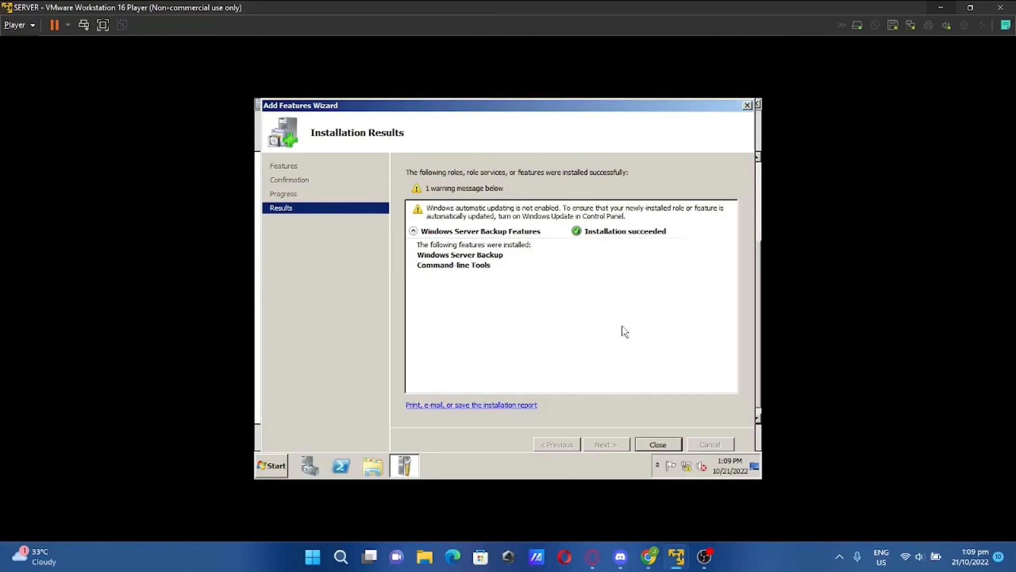
pyautogui.click(658, 445)
pyautogui.click(272, 467)
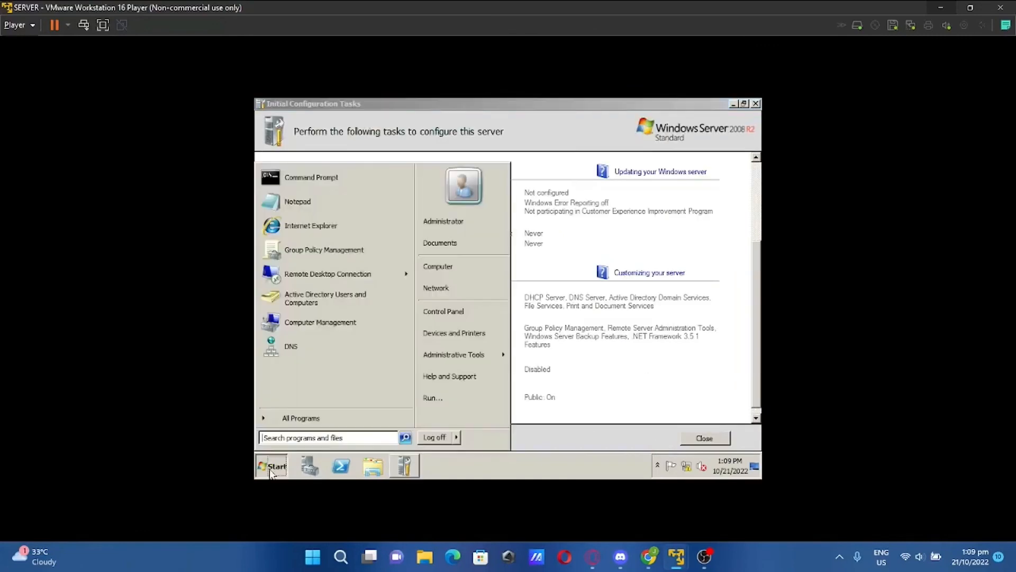
# Start a Backup Once job in Windows Server Backup with a custom selection of Redirection (E:)
pyautogui.write('Backu')
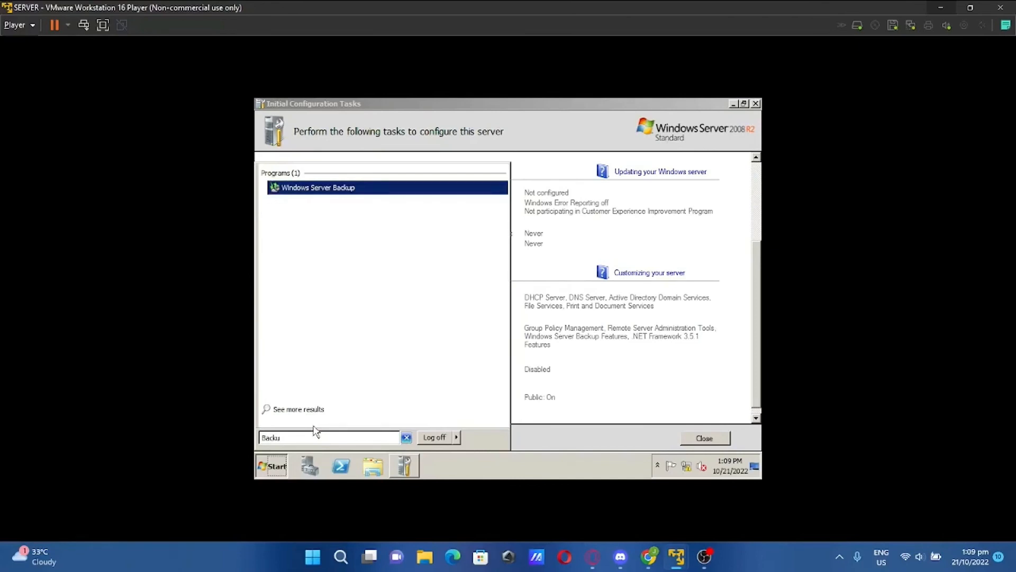
pyautogui.press('Return')
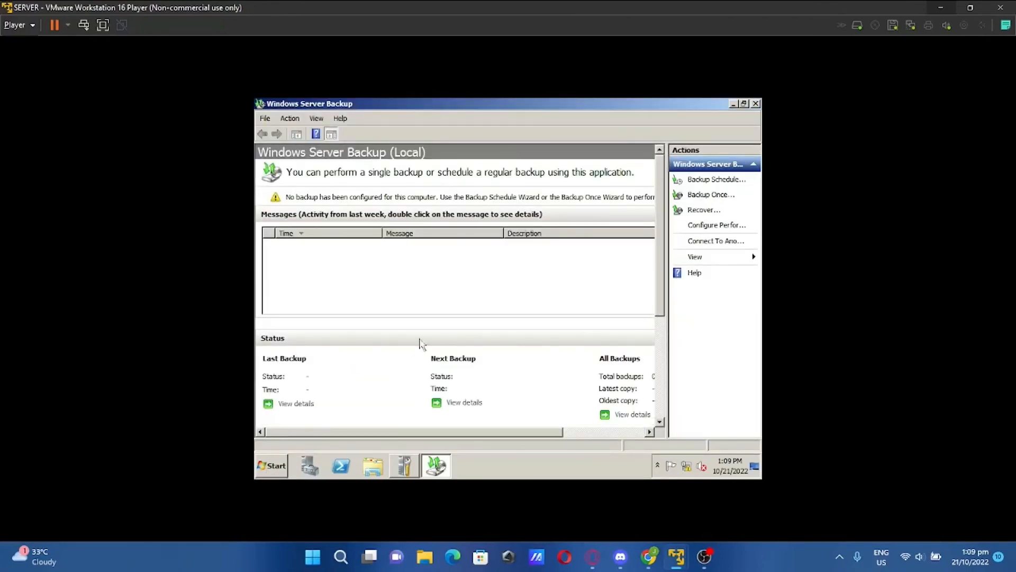
pyautogui.click(723, 196)
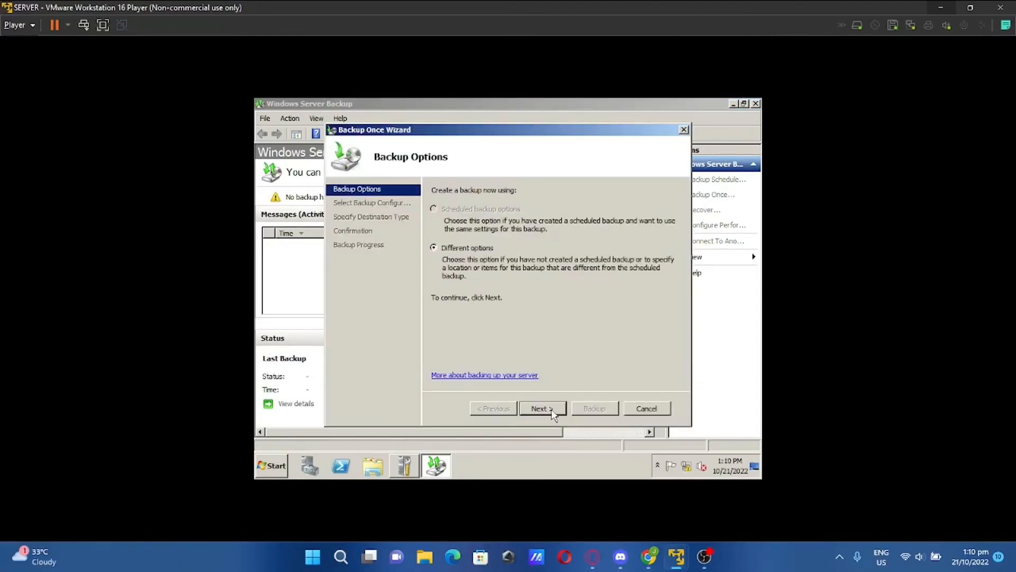
pyautogui.click(552, 413)
pyautogui.click(435, 244)
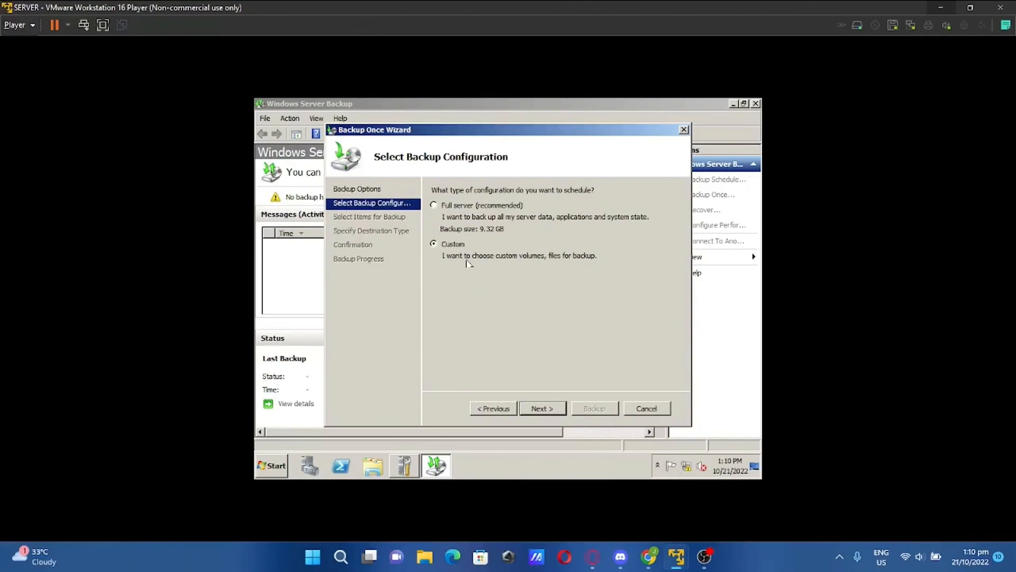
pyautogui.click(556, 416)
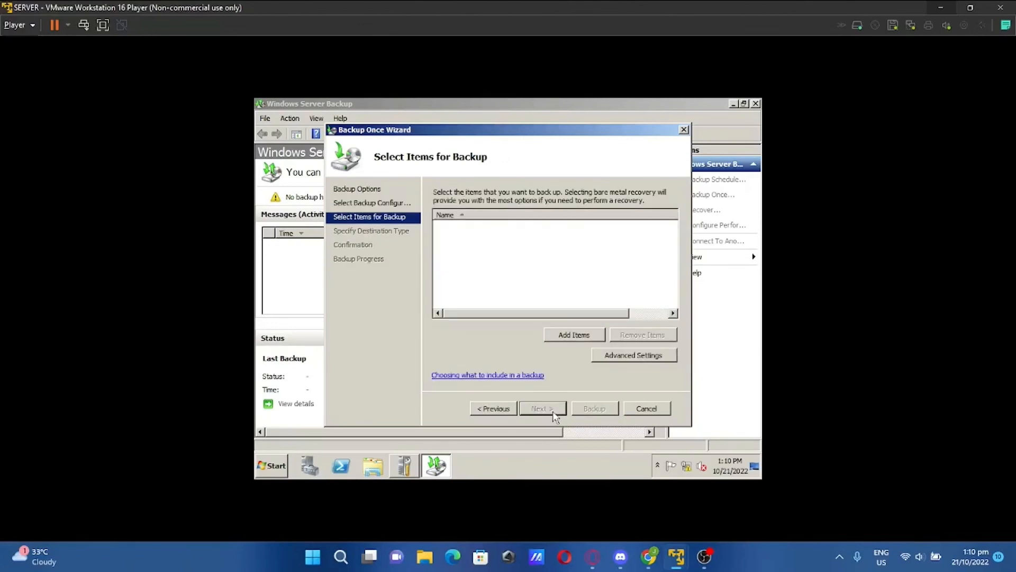
pyautogui.click(564, 334)
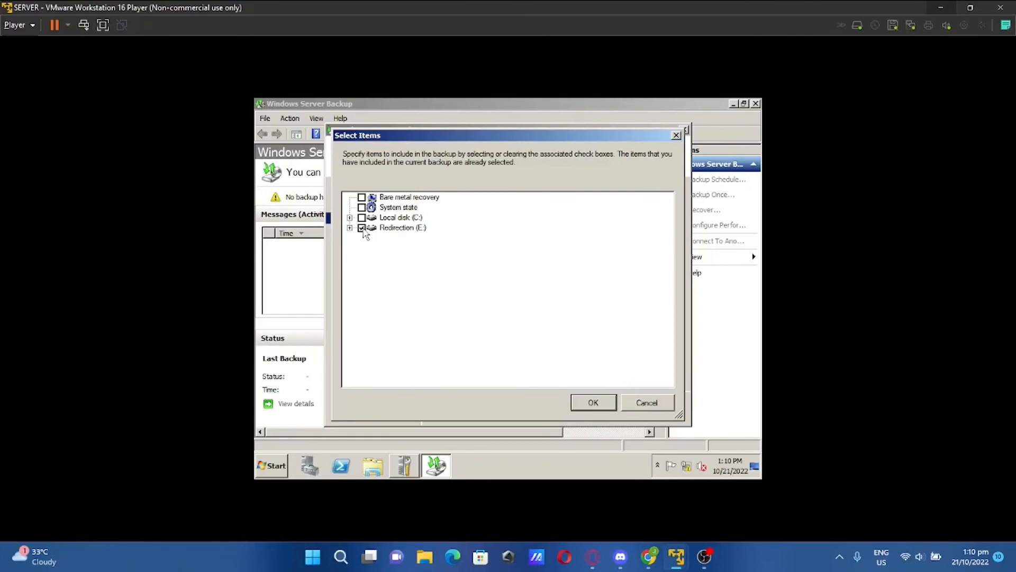
pyautogui.click(592, 403)
# Set the destination to remote shared folder \\SERVER\Server Redirection Folder, review the steps, and reach confirmation
pyautogui.click(546, 408)
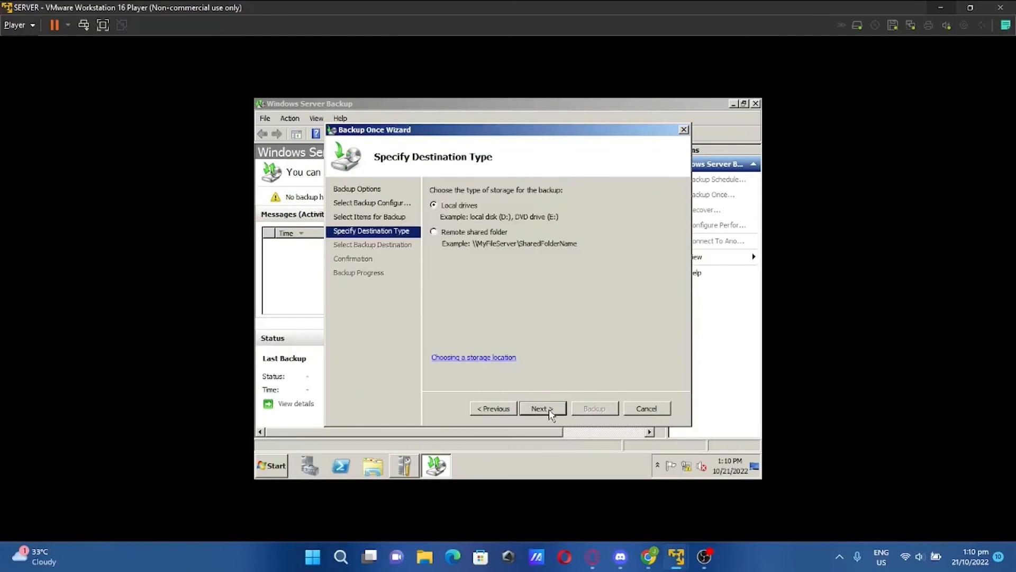
pyautogui.click(433, 233)
pyautogui.click(553, 407)
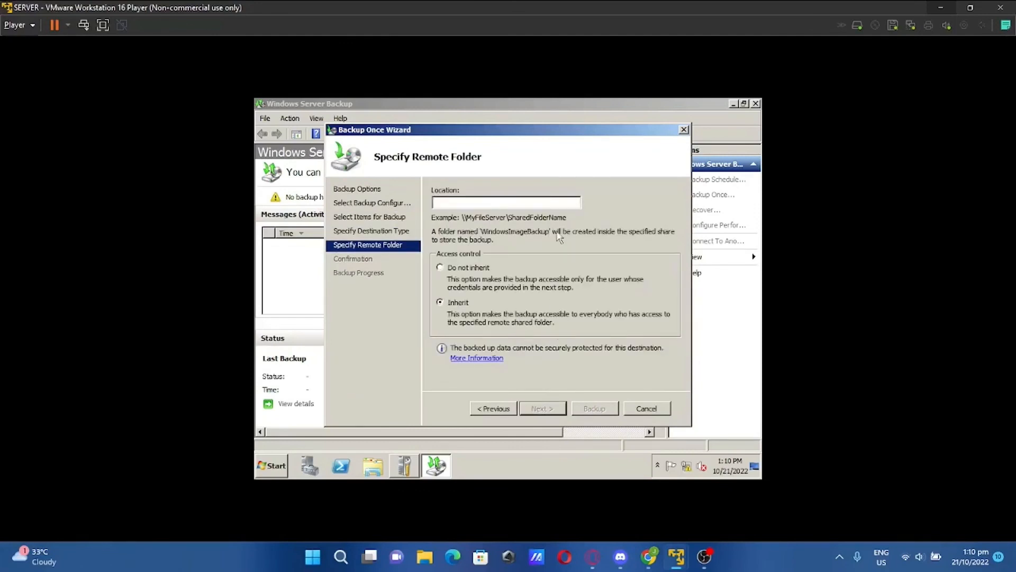
pyautogui.write('\\\\SERVER\\Server Redirection Folder')
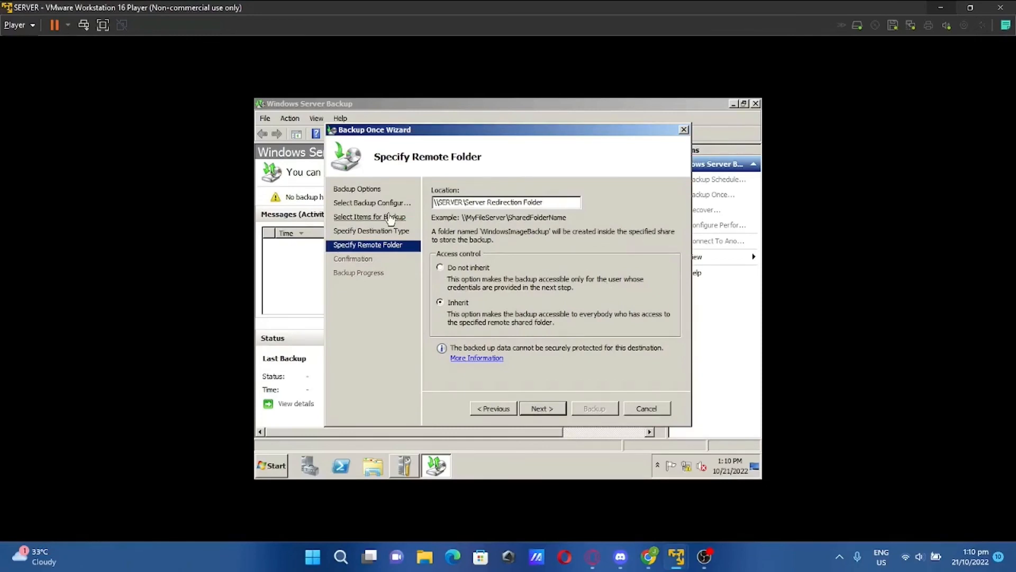
pyautogui.click(374, 192)
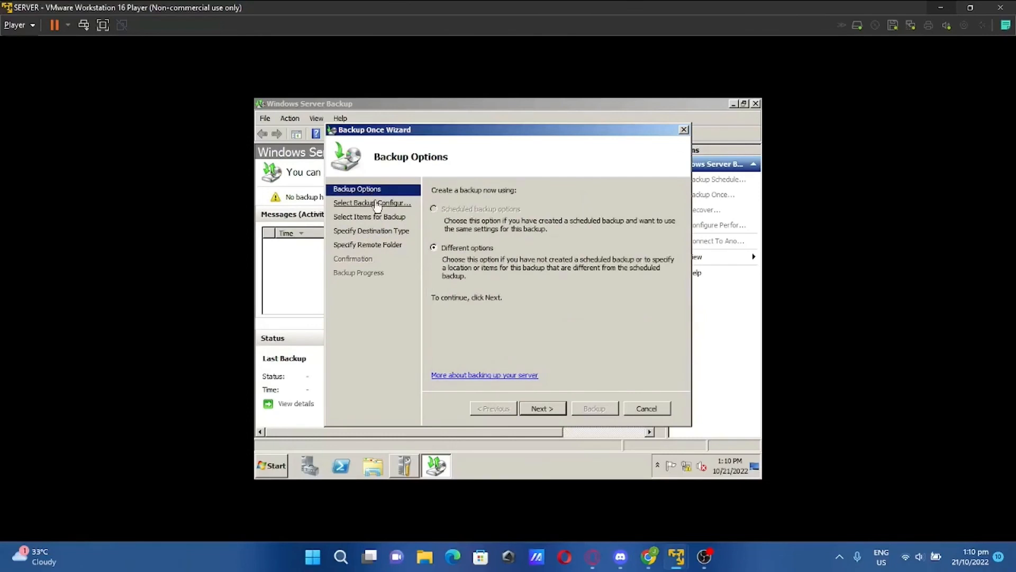
pyautogui.click(377, 205)
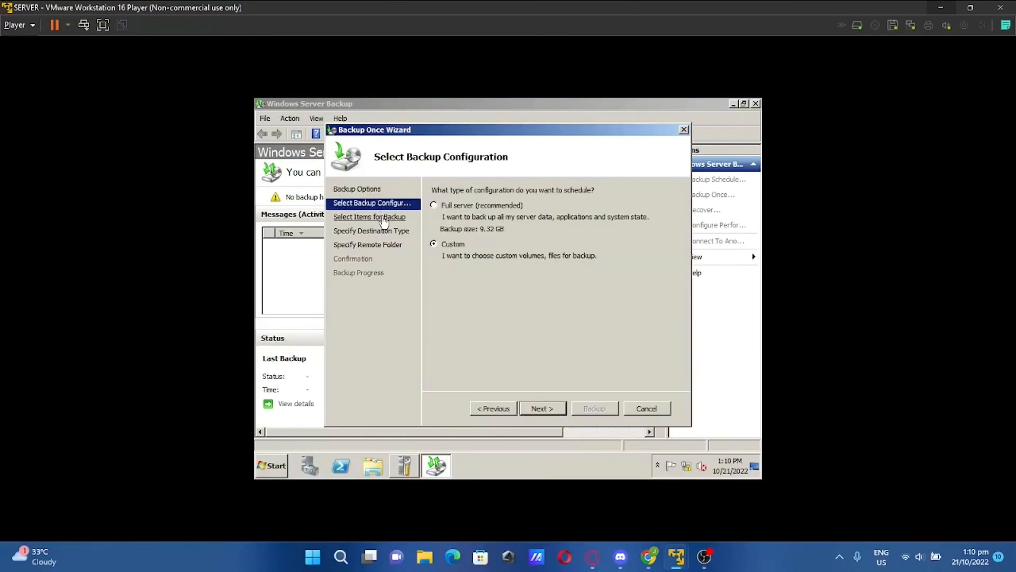
pyautogui.click(385, 219)
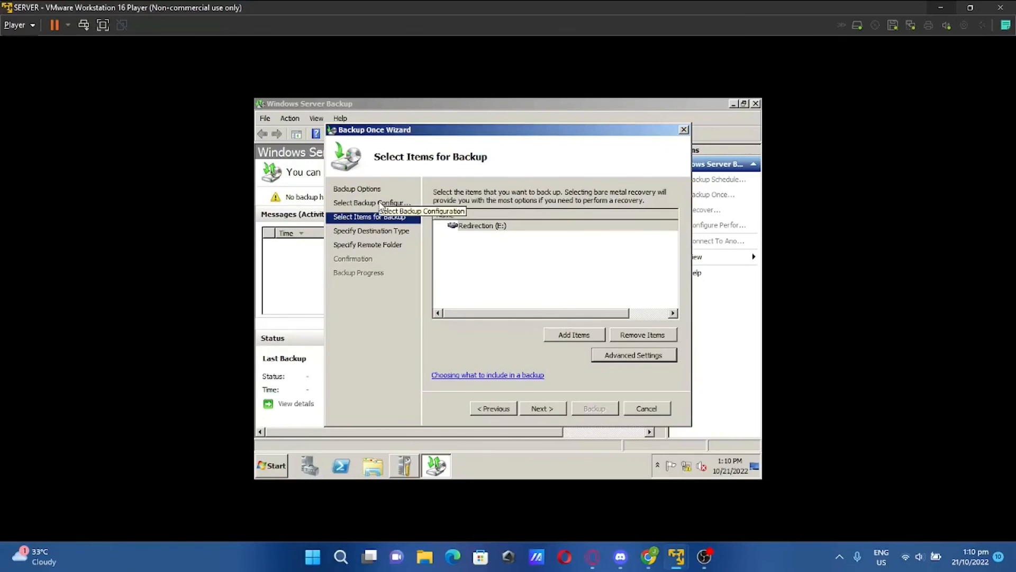
pyautogui.click(372, 205)
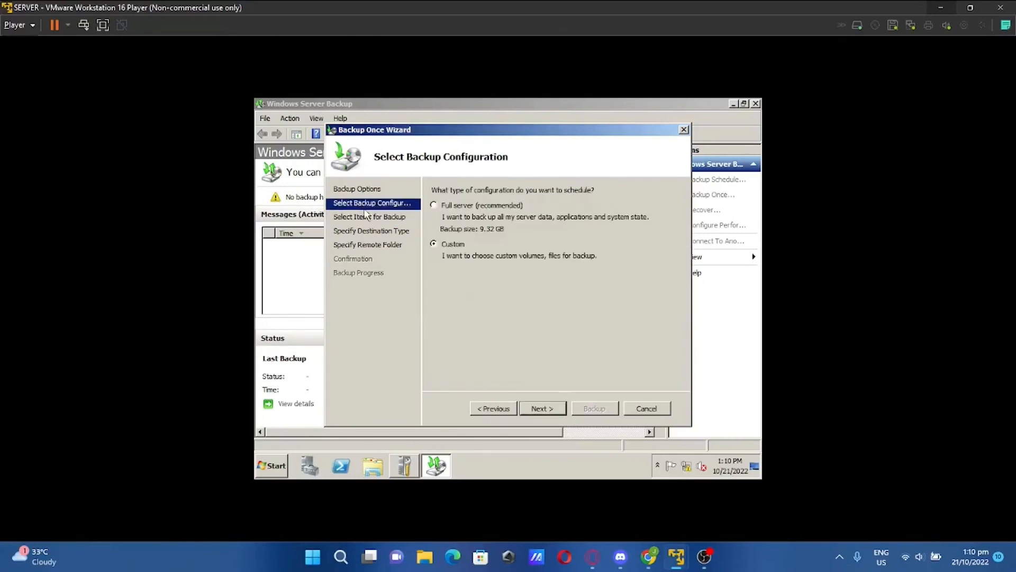
pyautogui.click(371, 218)
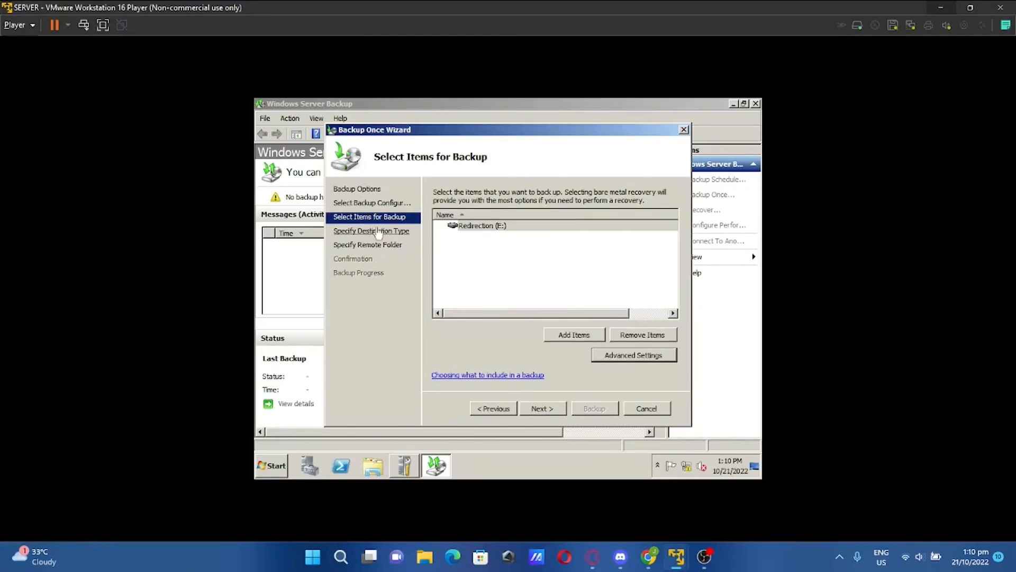
pyautogui.click(378, 232)
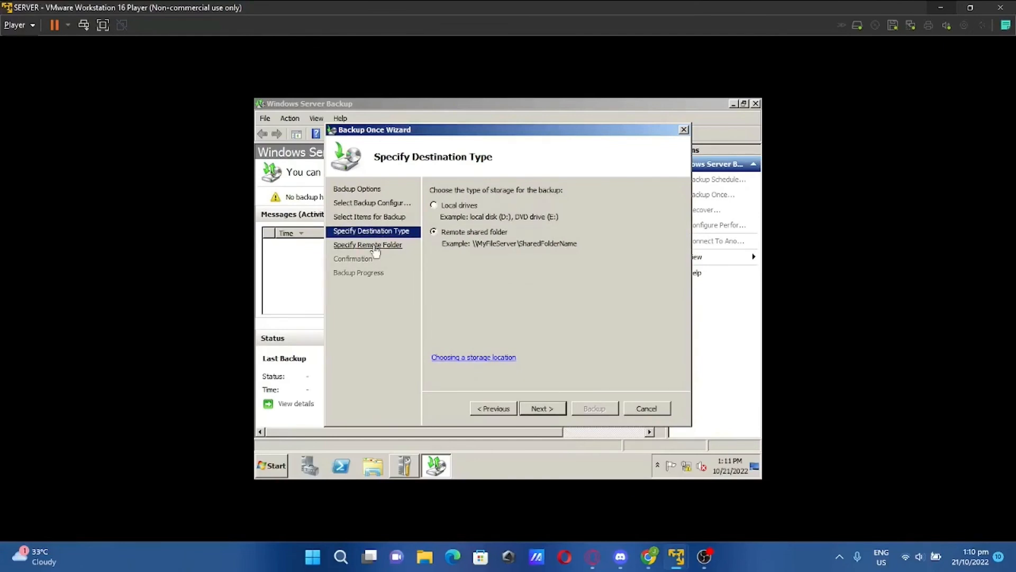
pyautogui.click(375, 246)
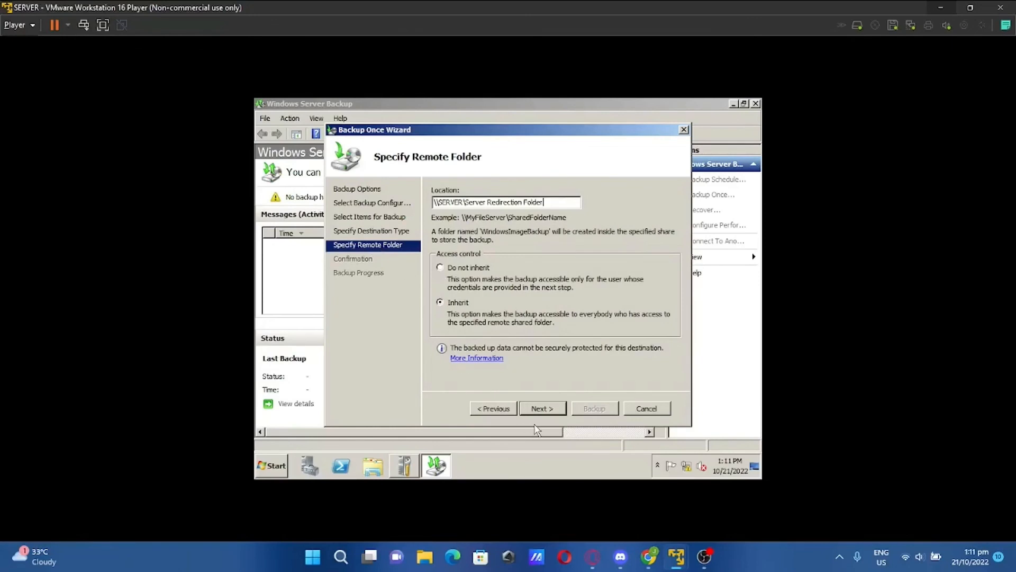
pyautogui.click(542, 409)
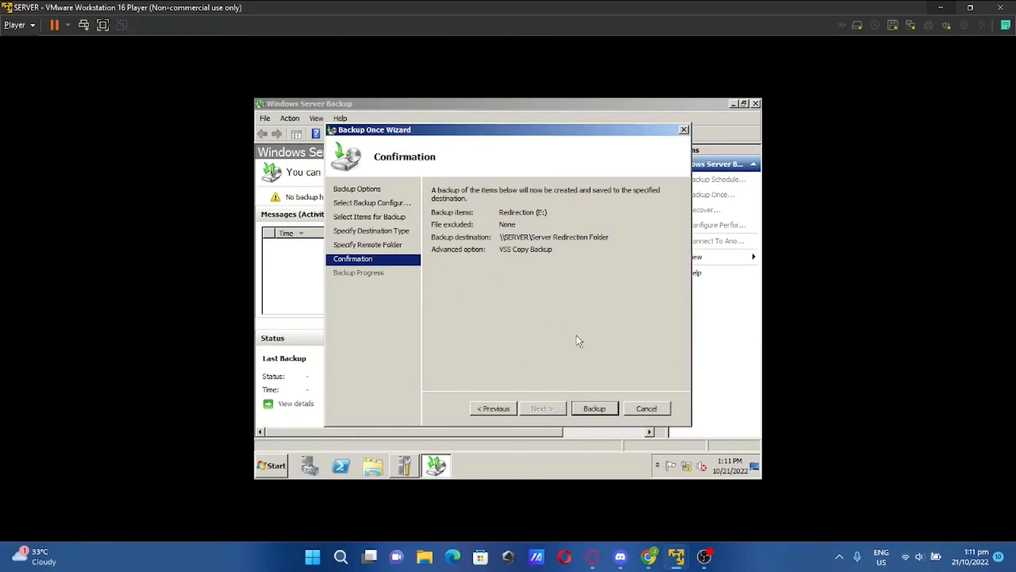
# Run the Redirection (E:) backup and close the wizard once it completes successfully
pyautogui.click(597, 411)
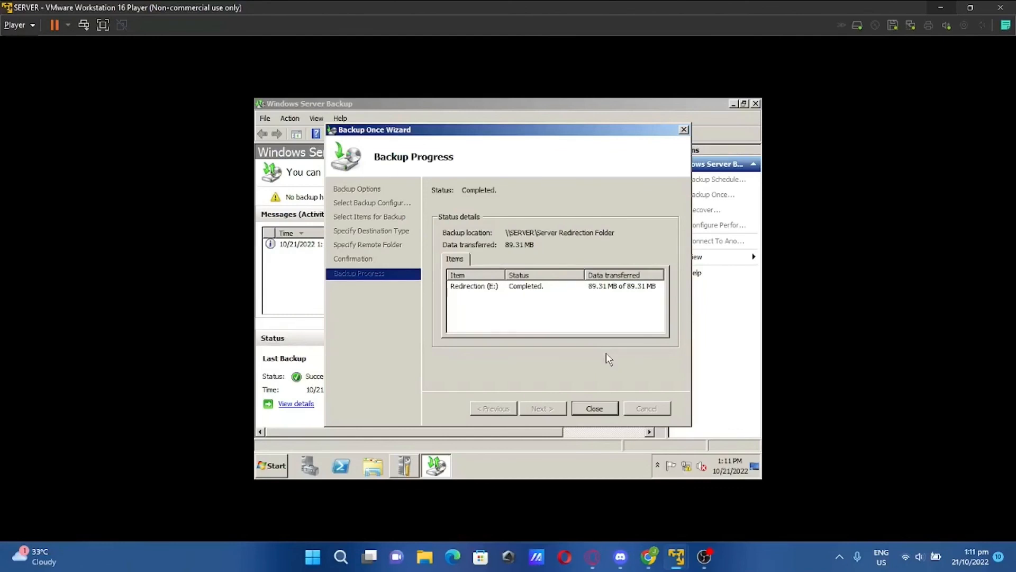
pyautogui.click(595, 408)
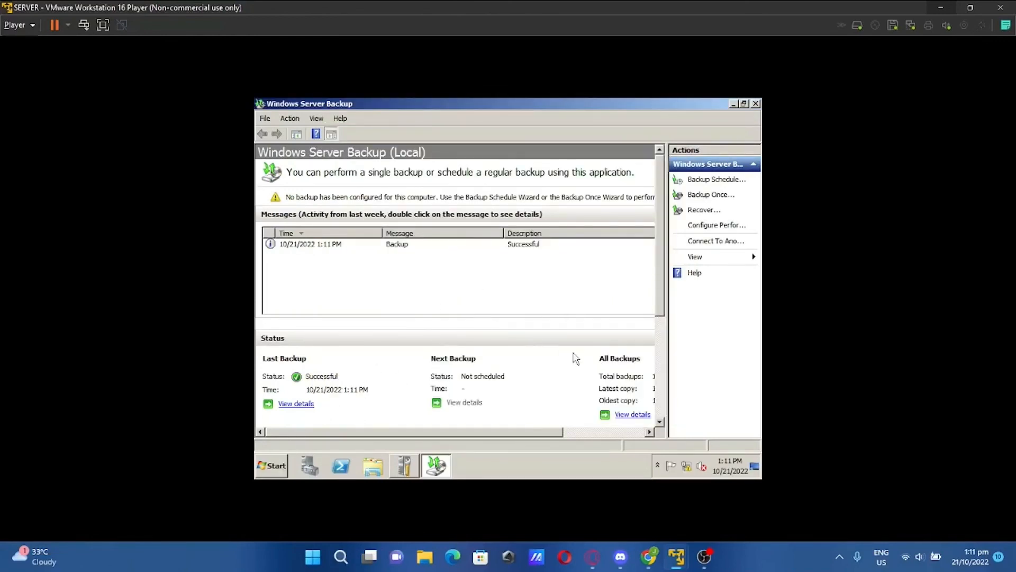
# On the client VM, delete the Minato and Dainty folders from the desktop
pyautogui.moveTo(676, 556)
pyautogui.click(630, 484)
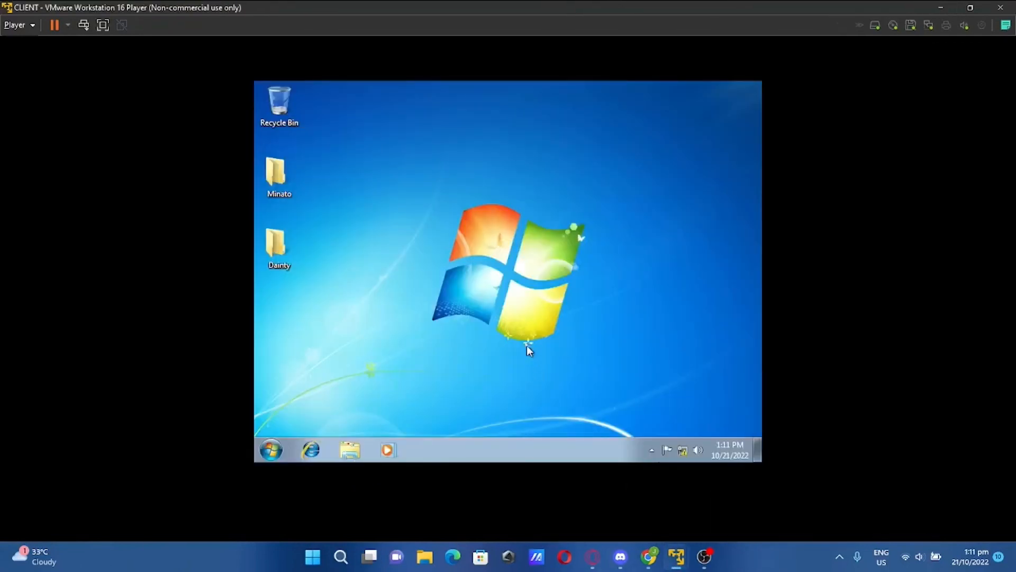
pyautogui.moveTo(400, 272); pyautogui.dragTo(271, 148)
pyautogui.rightClick(285, 168)
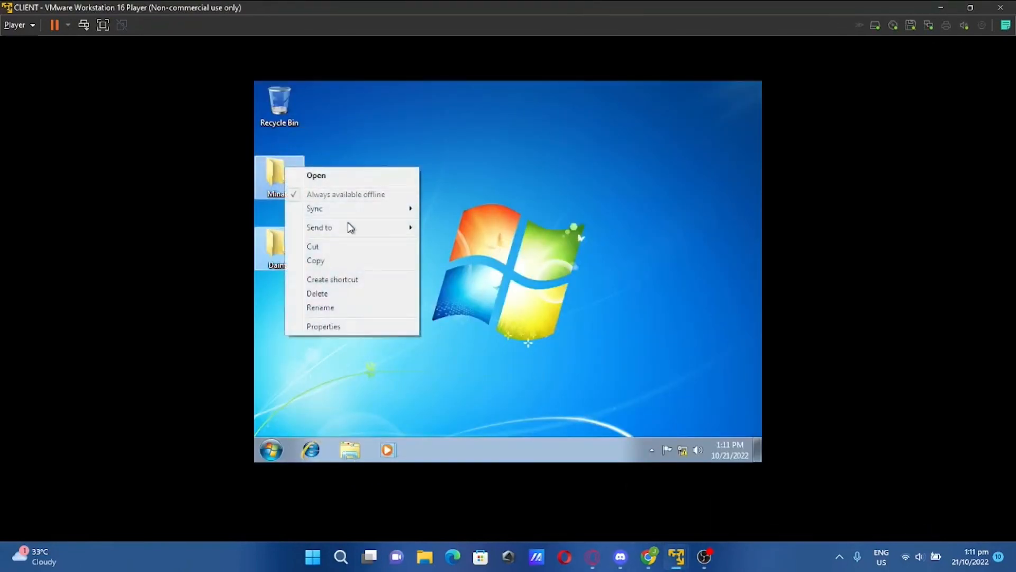
pyautogui.click(338, 295)
pyautogui.click(540, 278)
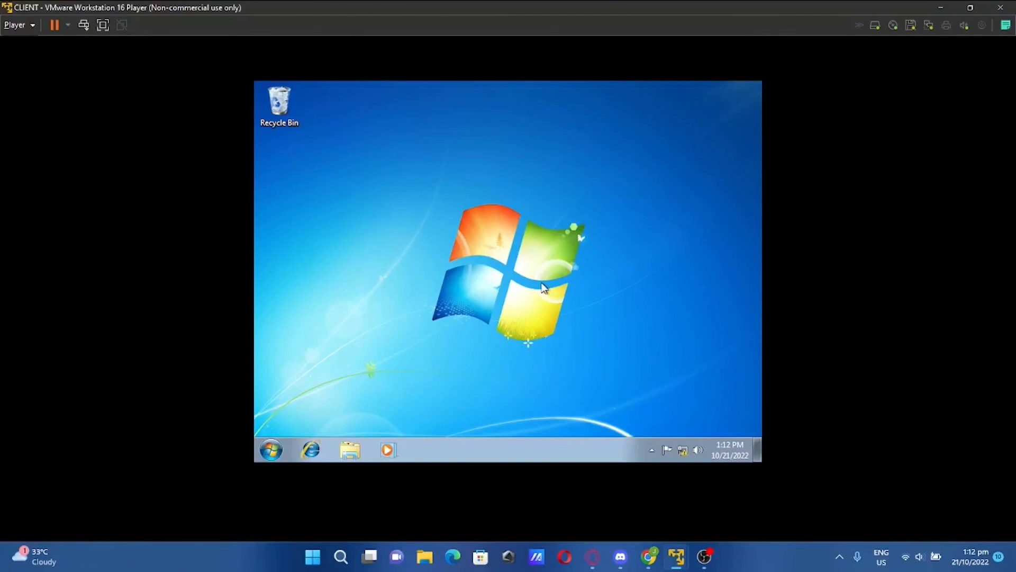
# Refresh the client desktop to confirm both folders are gone
pyautogui.rightClick(527, 220)
pyautogui.click(553, 255)
pyautogui.moveTo(679, 555)
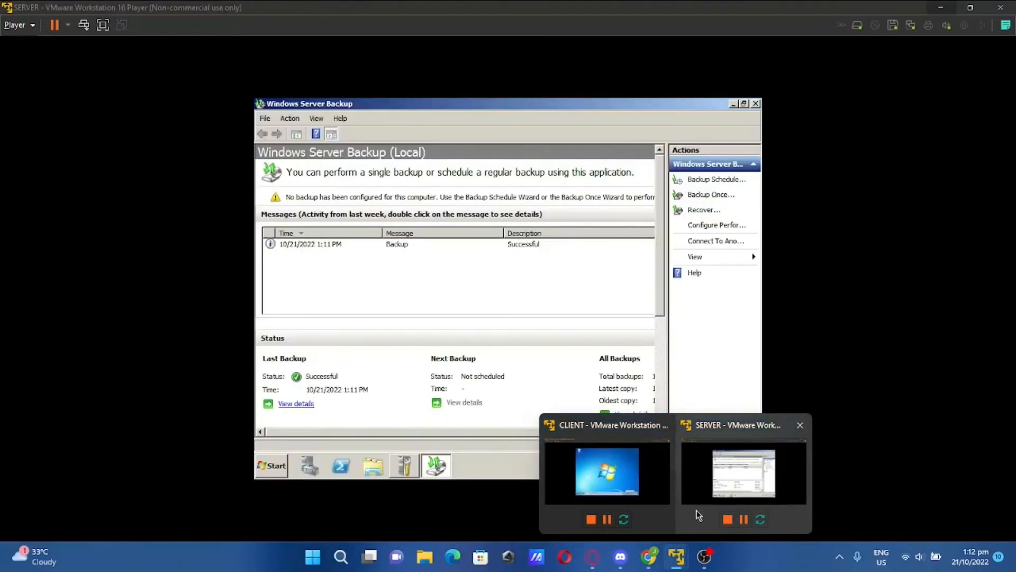
pyautogui.click(697, 511)
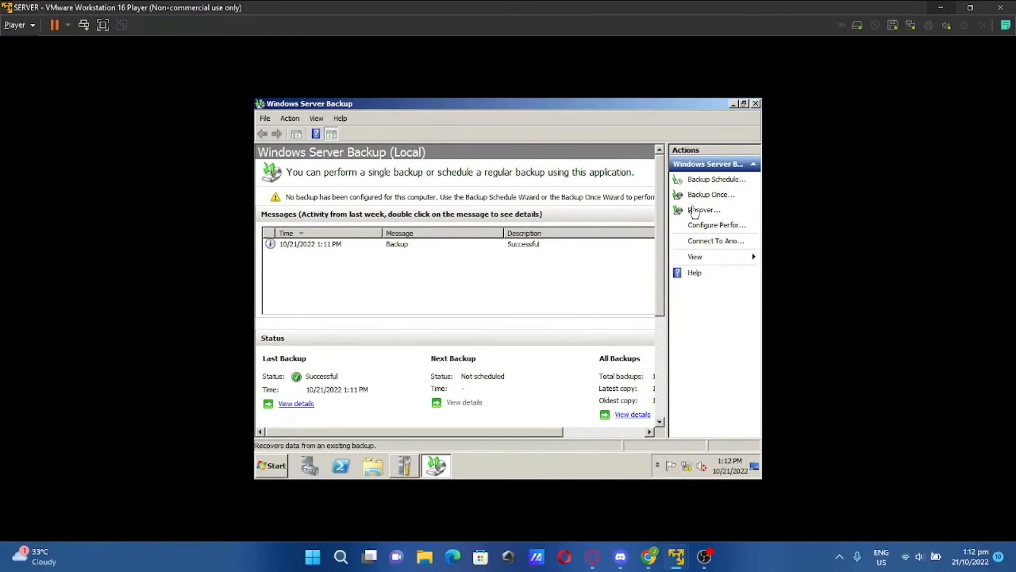
pyautogui.moveTo(676, 556)
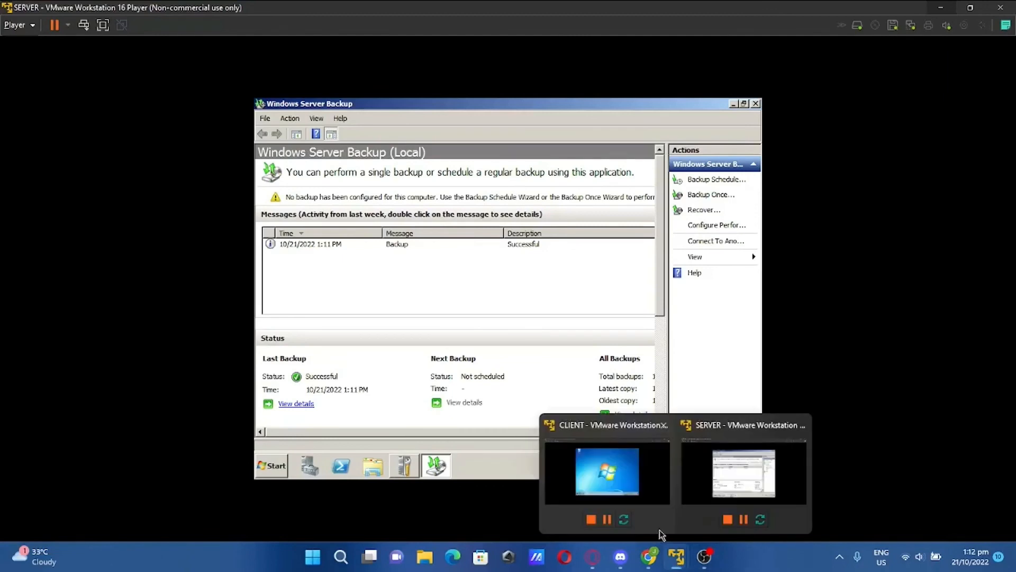
pyautogui.click(620, 449)
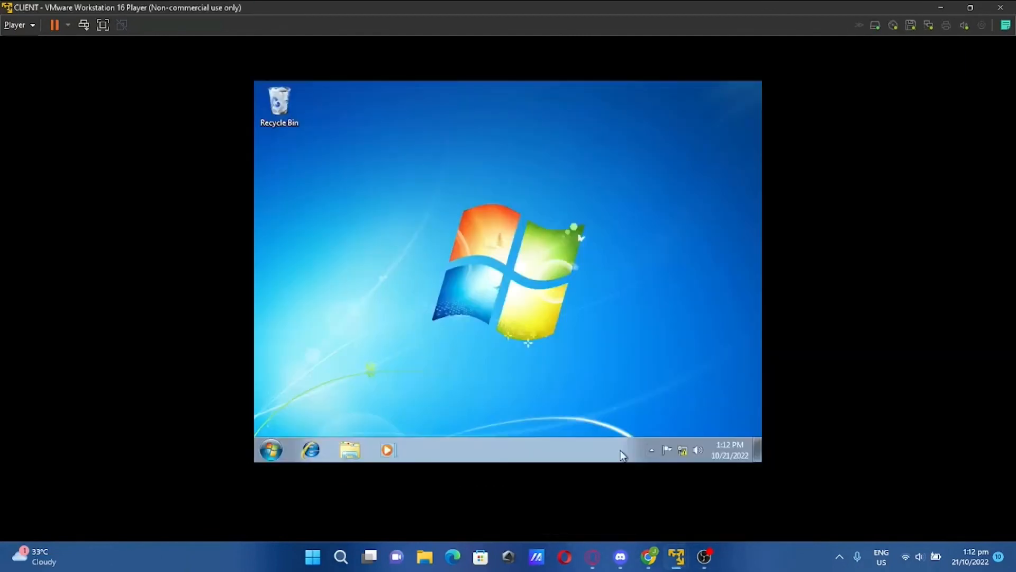
pyautogui.rightClick(598, 261)
pyautogui.click(633, 297)
# On the server VM, start a recovery in Windows Server Backup
pyautogui.moveTo(682, 556)
pyautogui.click(715, 490)
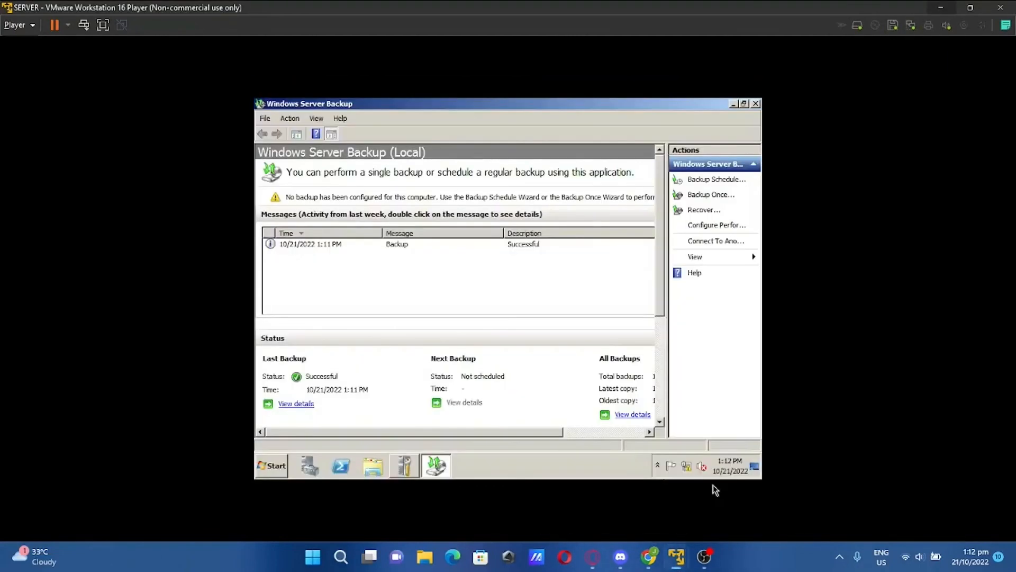
pyautogui.click(690, 212)
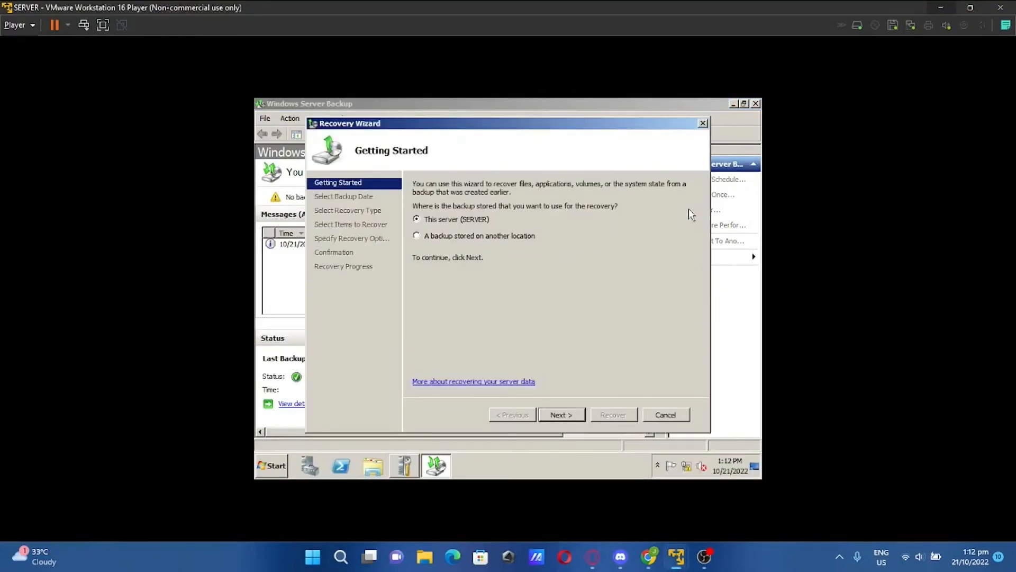
# Choose this server's 10/21/2022 1:11 PM backup and the Admin Desktop under Redirection (E:) for files-and-folders recovery
pyautogui.click(562, 416)
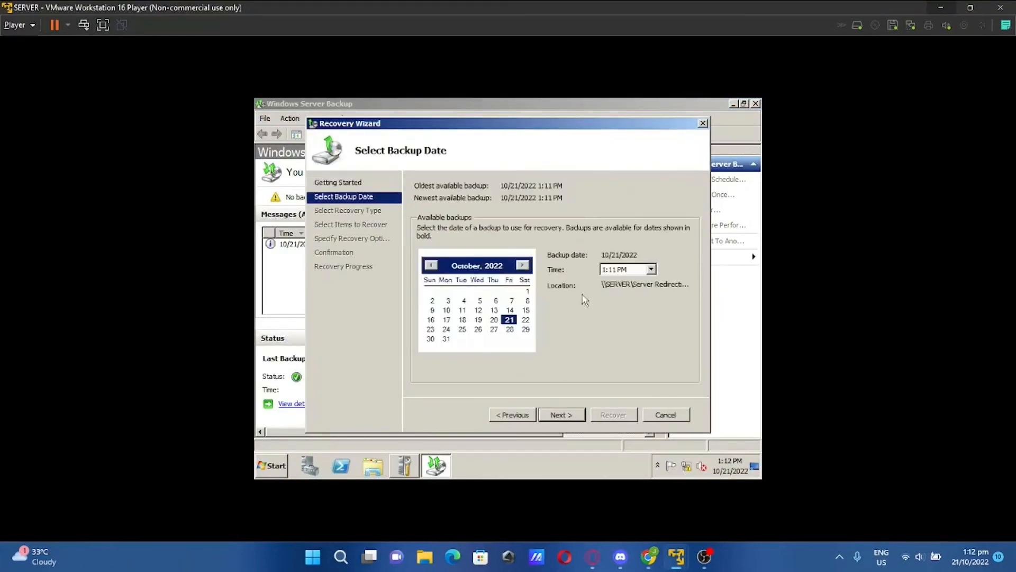
pyautogui.click(572, 417)
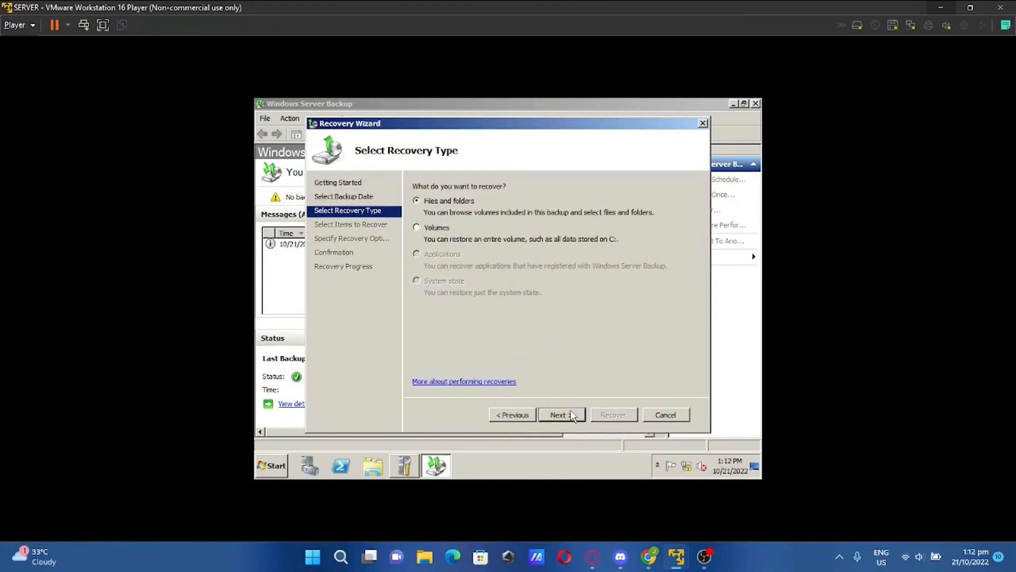
pyautogui.click(572, 417)
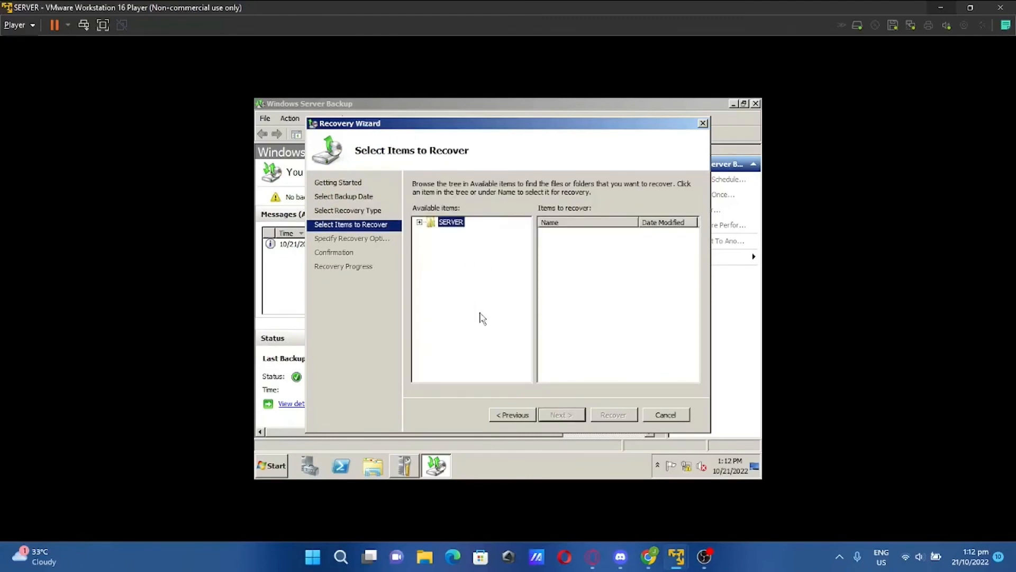
pyautogui.click(419, 223)
pyautogui.click(431, 232)
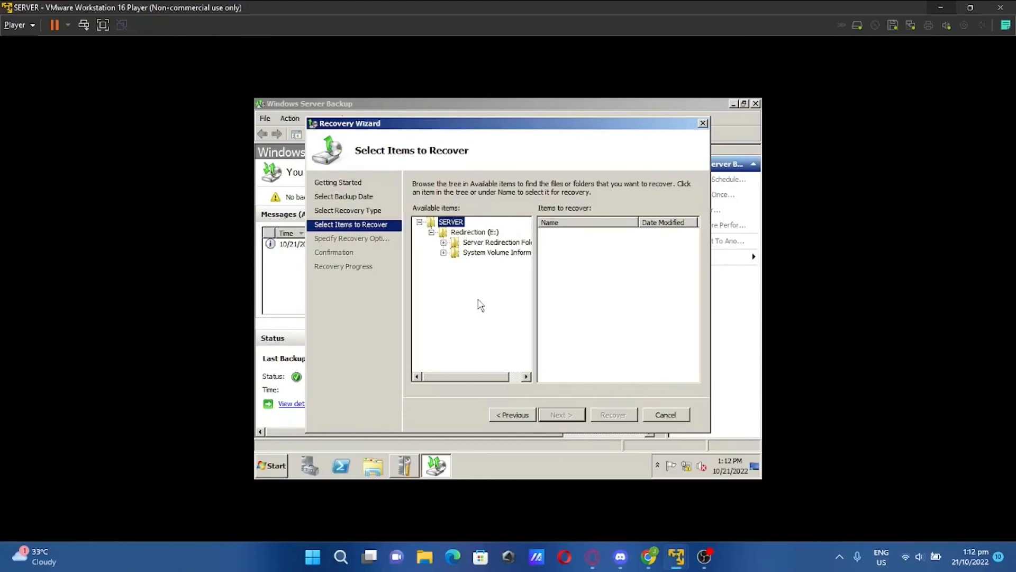
pyautogui.click(445, 243)
pyautogui.click(456, 252)
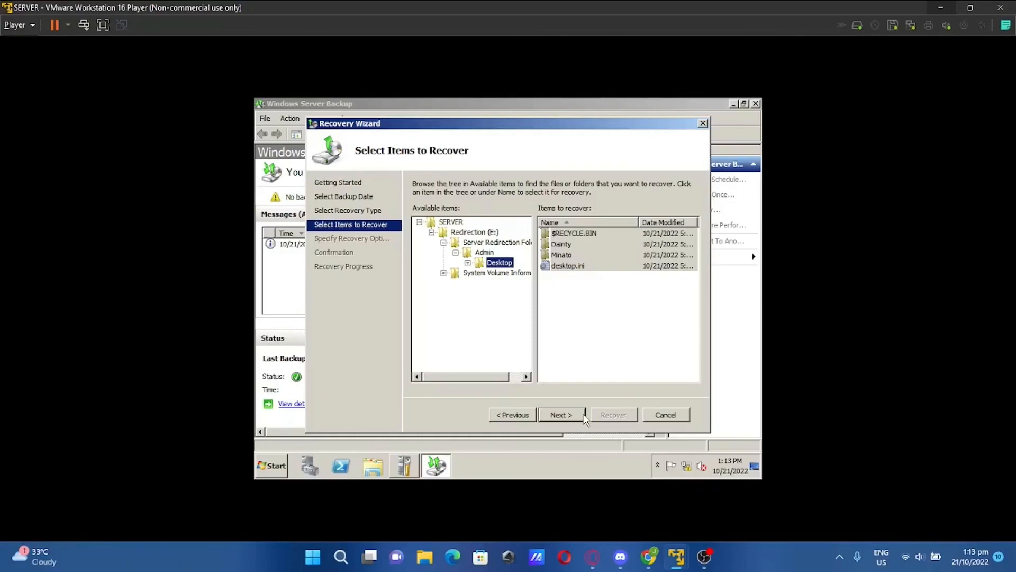
pyautogui.click(567, 413)
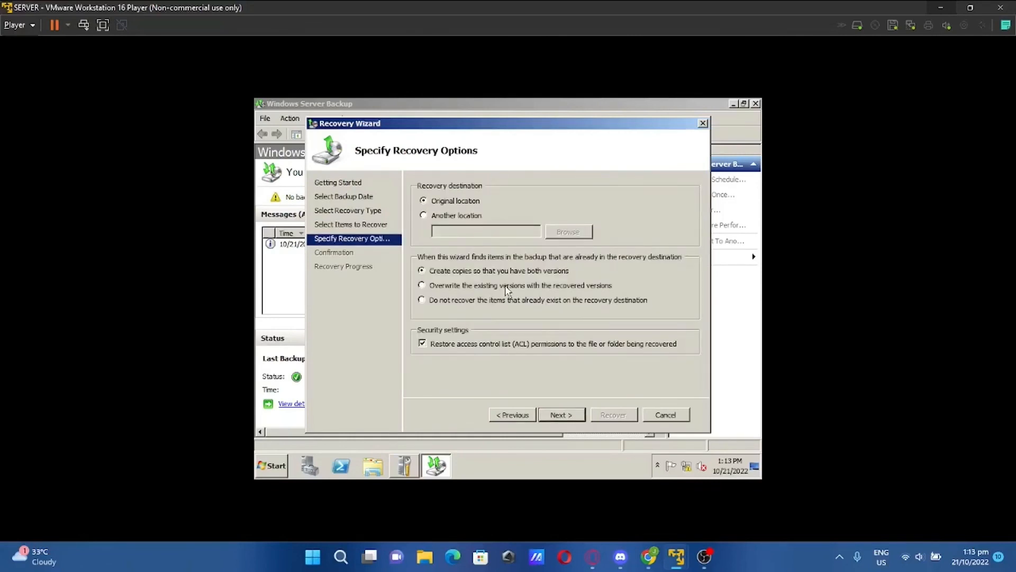
# Recover to another location, E:\Server Redirection Folder\Admin\Desktop, and proceed to Confirmation
pyautogui.click(423, 216)
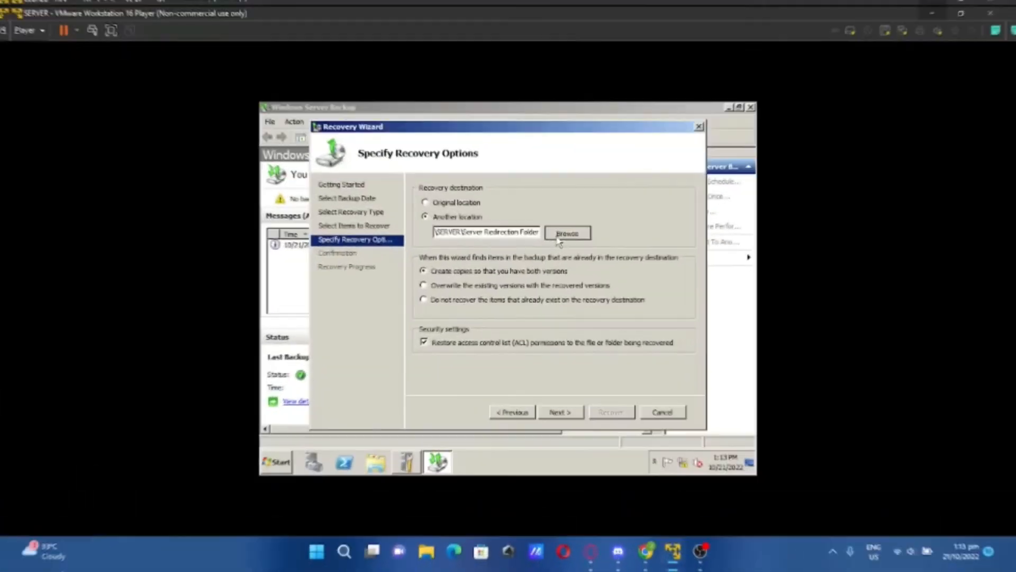
pyautogui.click(568, 231)
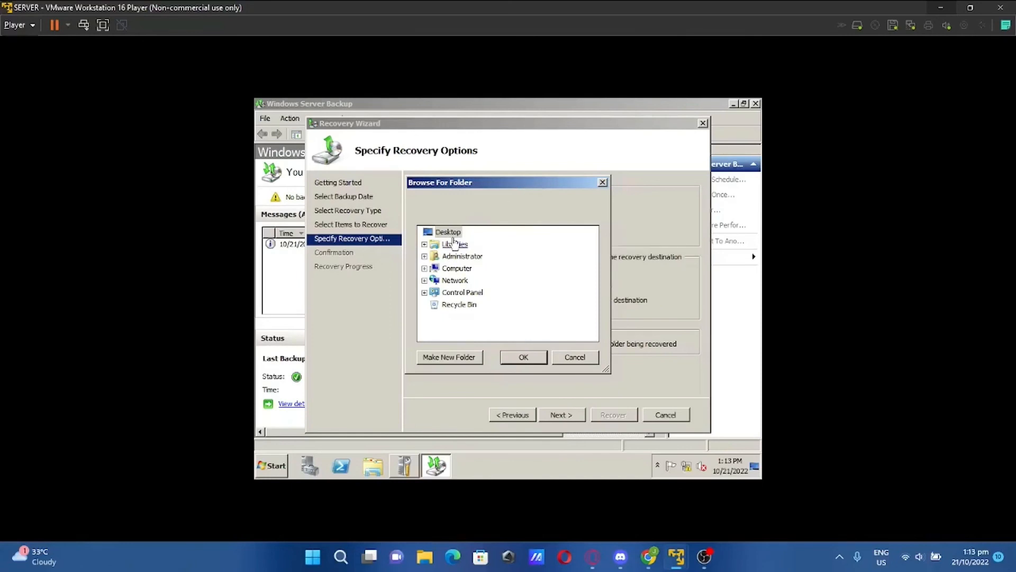
pyautogui.click(424, 269)
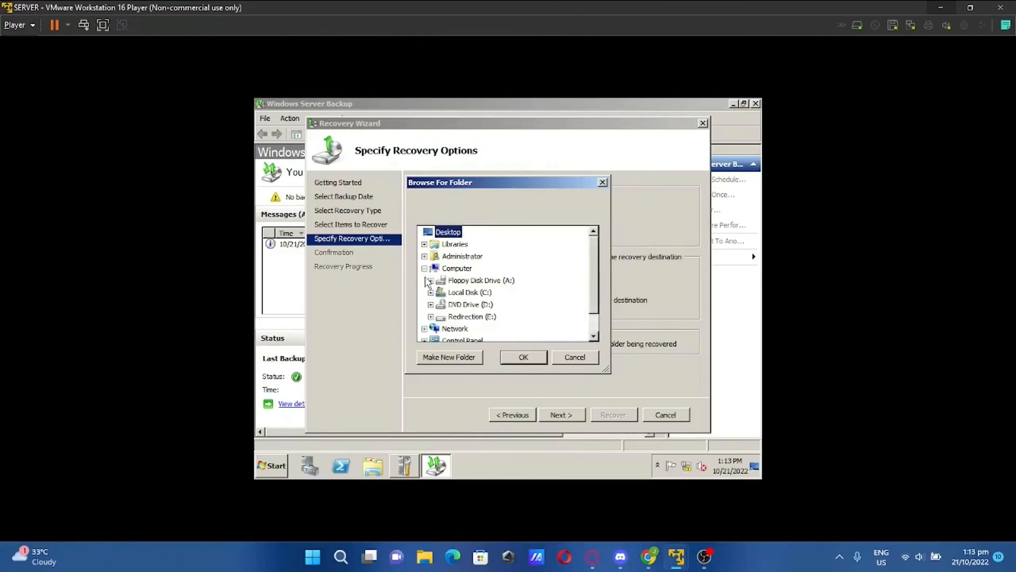
pyautogui.click(431, 316)
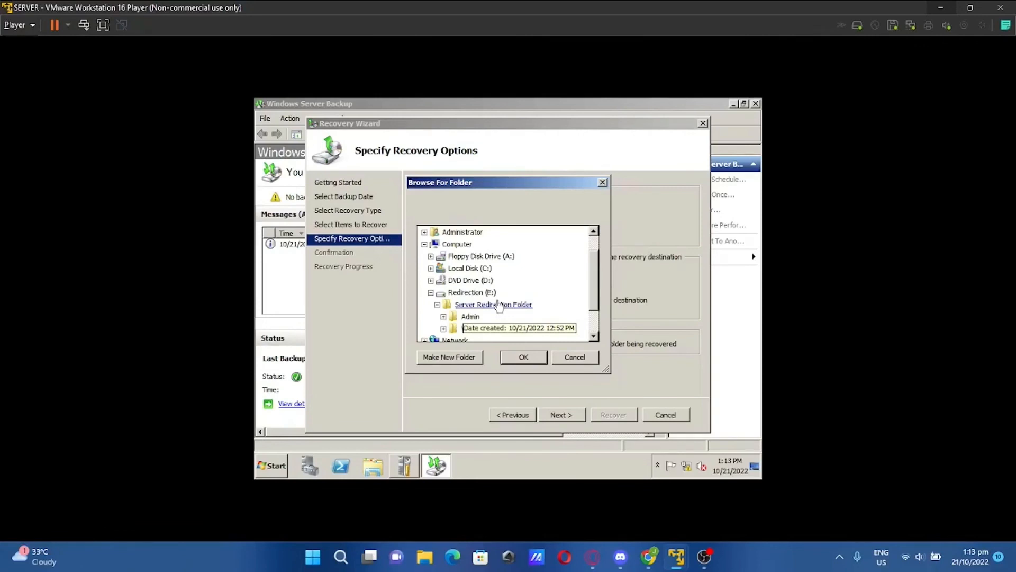
pyautogui.click(444, 316)
pyautogui.click(478, 329)
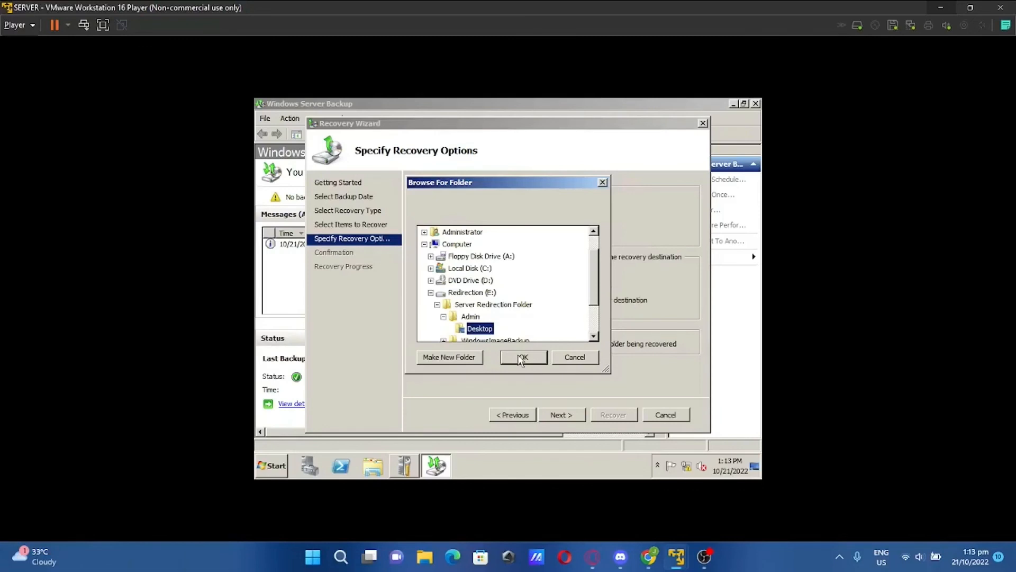
pyautogui.click(521, 359)
pyautogui.click(567, 413)
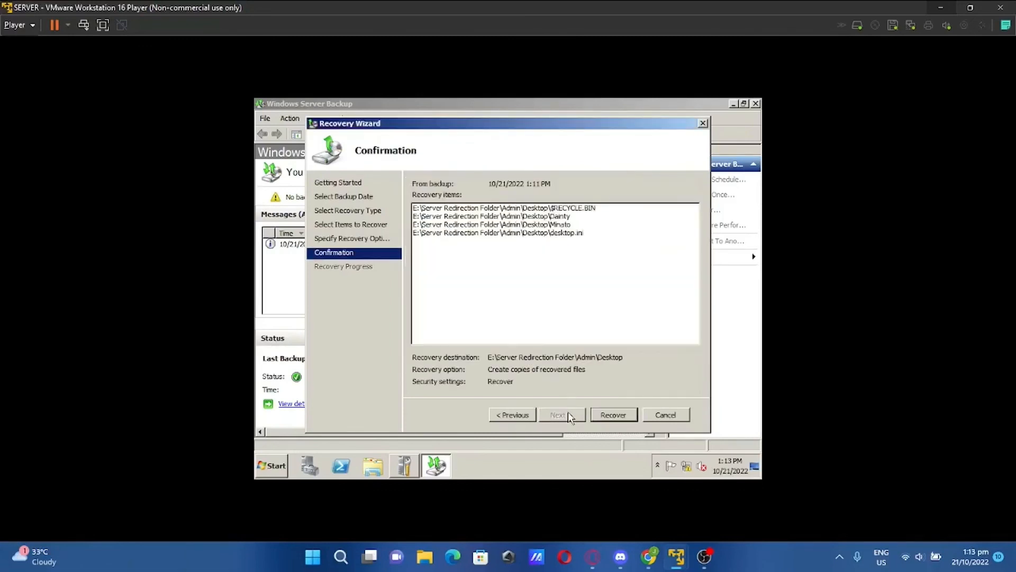
# Run the recovery and check that Dainty and Minato are back on the client desktop
pyautogui.click(603, 412)
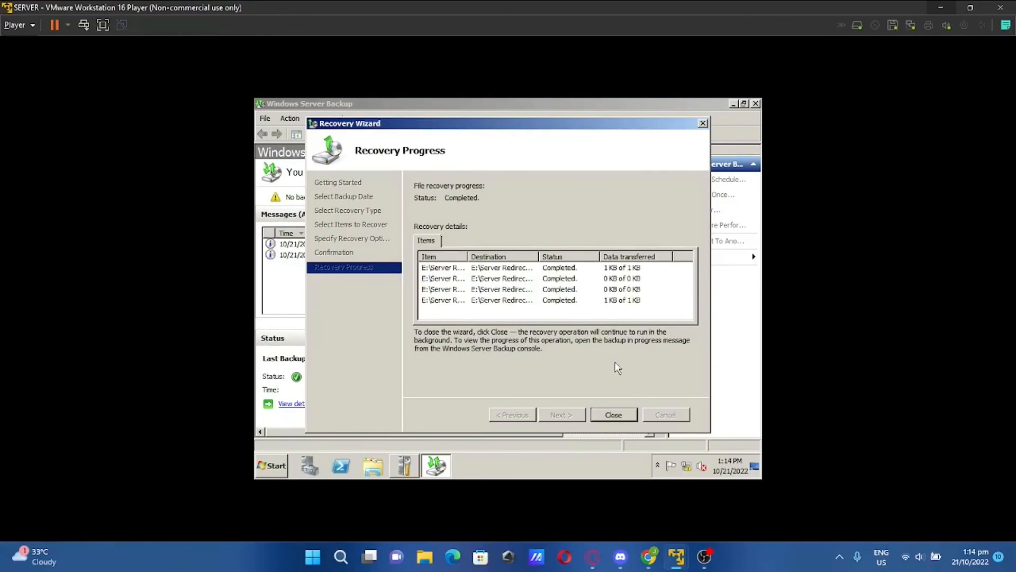
pyautogui.click(616, 415)
pyautogui.moveTo(678, 568)
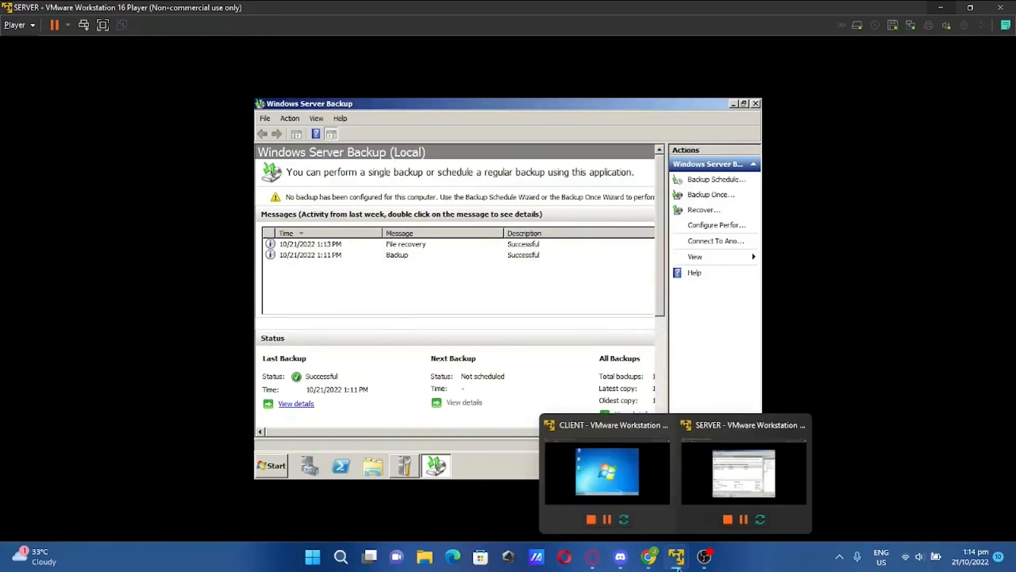
pyautogui.click(637, 497)
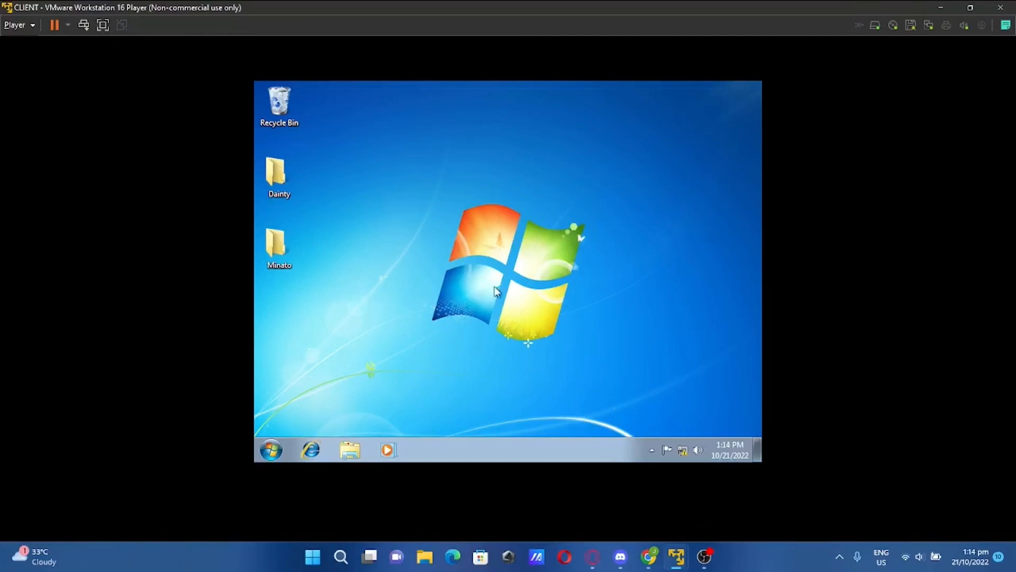
# Back on the server, close Windows Server Backup
pyautogui.moveTo(680, 565)
pyautogui.click(705, 485)
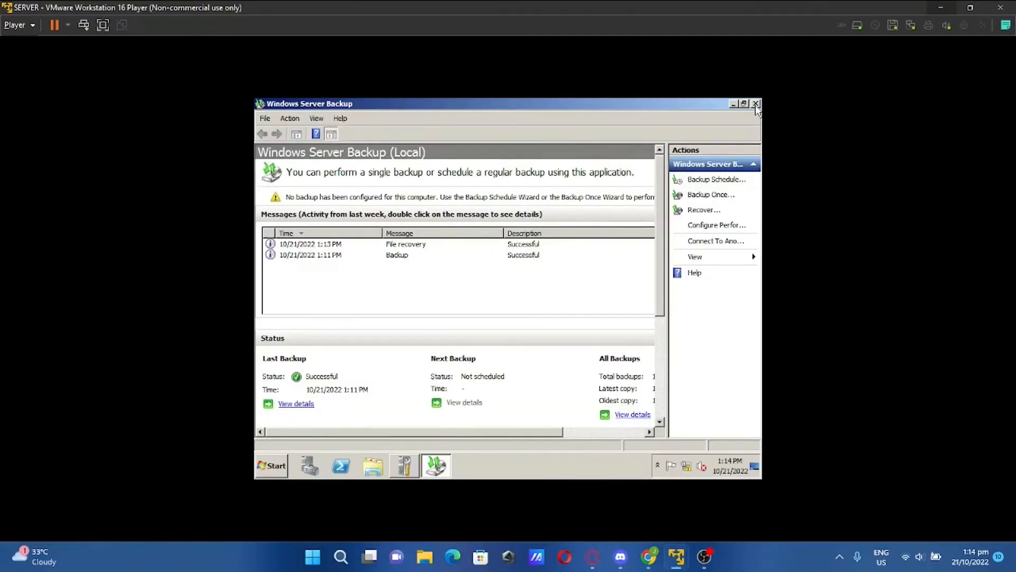
pyautogui.click(756, 104)
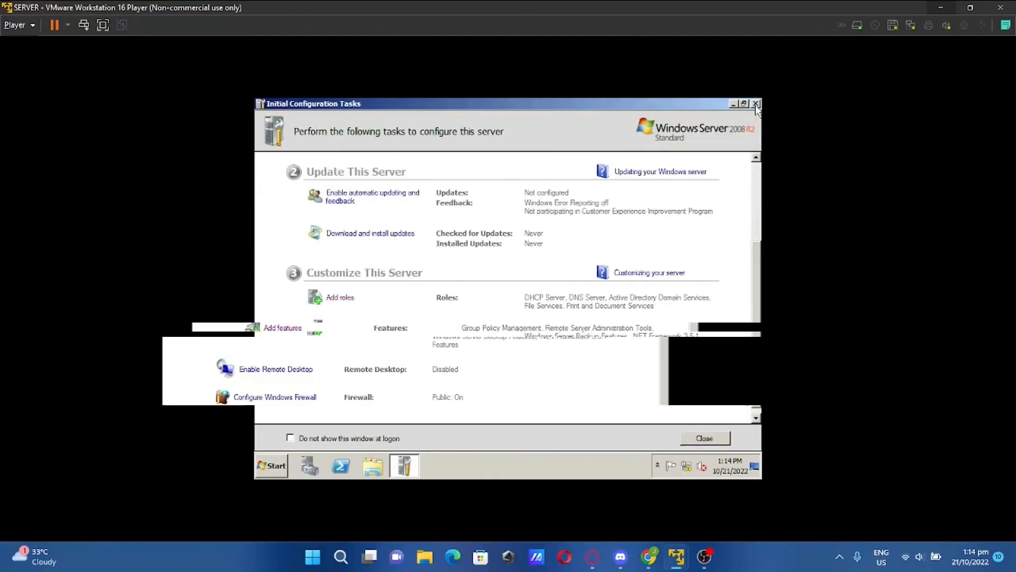